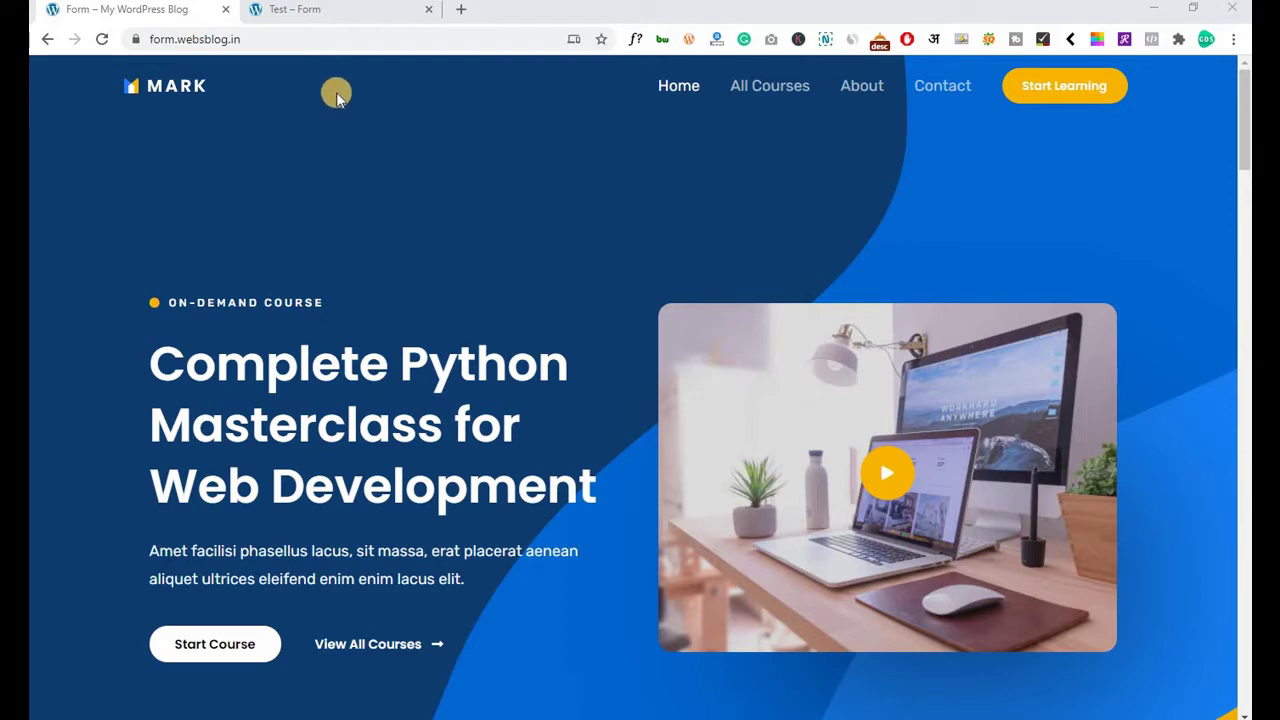
Examine the fields of the published Test Form page, from the name and email fields through to the terms checkbox.
{"action": "left_click", "coordinate": [300, 14]}
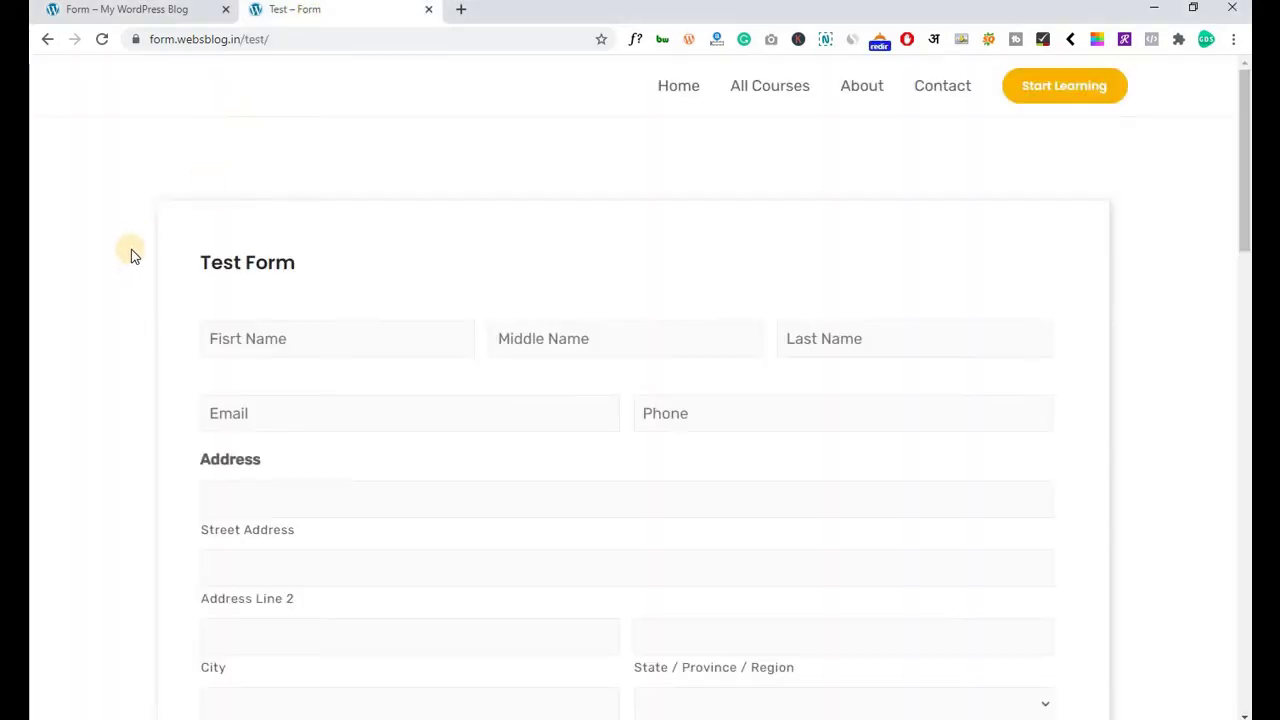
{"action": "scroll", "coordinate": [90, 280], "scroll_direction": "down", "scroll_amount": 1}
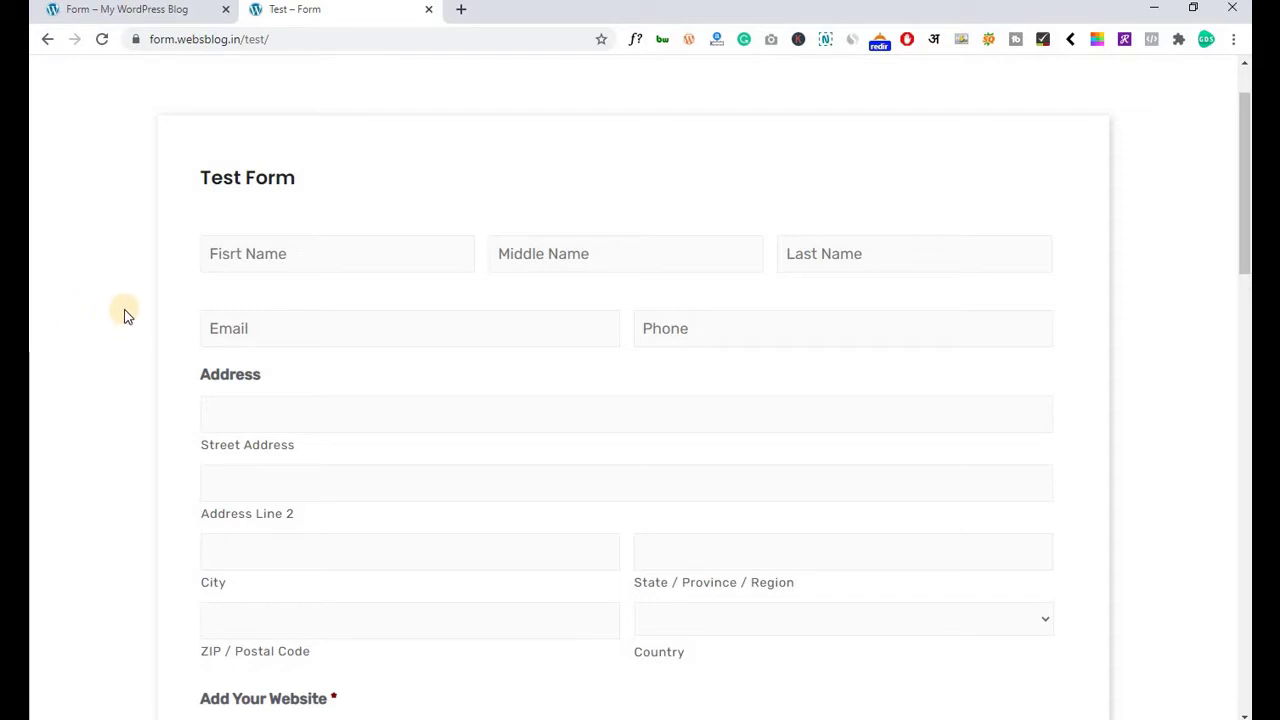
{"action": "left_click", "coordinate": [282, 262]}
{"action": "left_click", "coordinate": [700, 331]}
{"action": "left_click", "coordinate": [431, 335]}
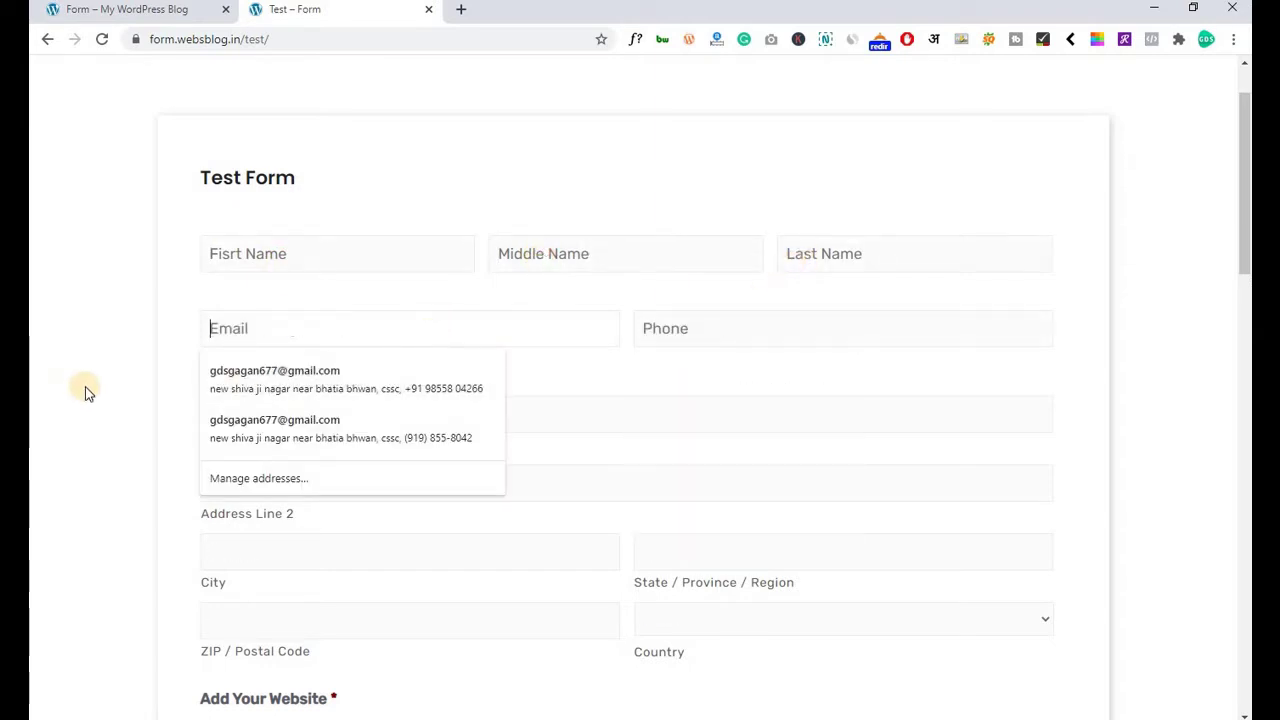
{"action": "left_click", "coordinate": [214, 380]}
{"action": "left_click", "coordinate": [257, 403]}
{"action": "scroll", "coordinate": [142, 405], "scroll_direction": "down", "scroll_amount": 5}
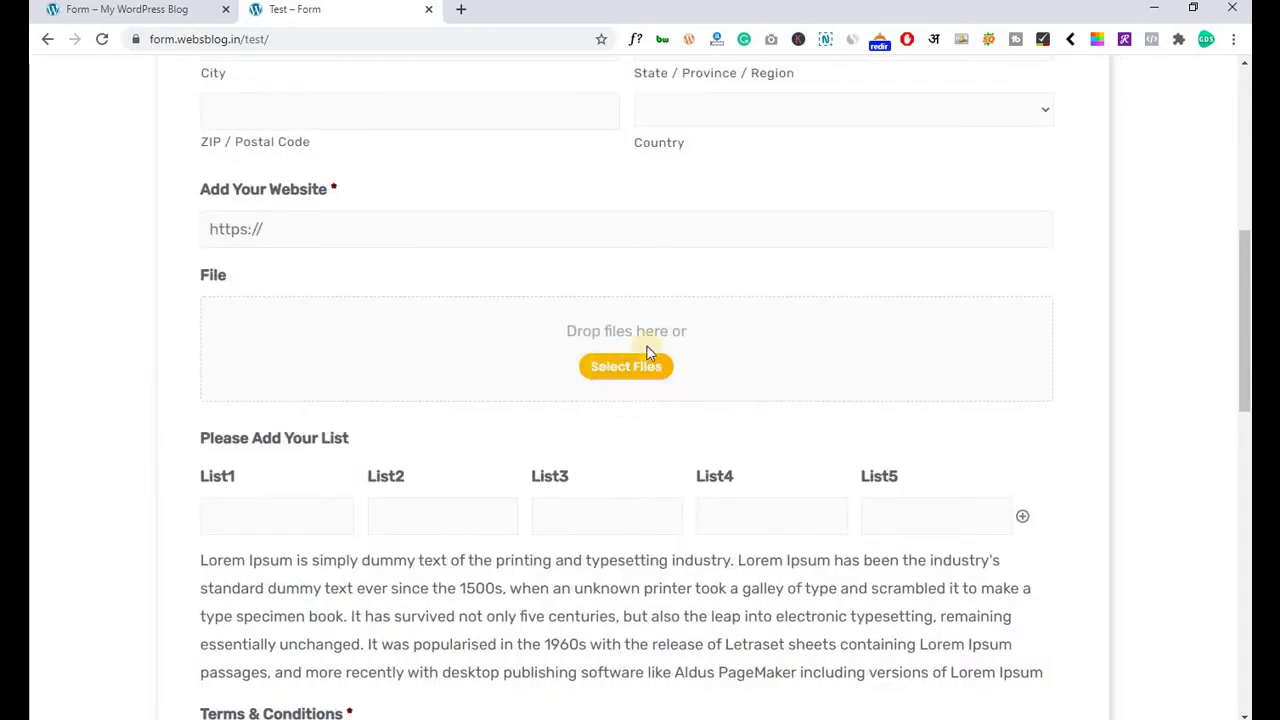
{"action": "scroll", "coordinate": [271, 457], "scroll_direction": "down", "scroll_amount": 2}
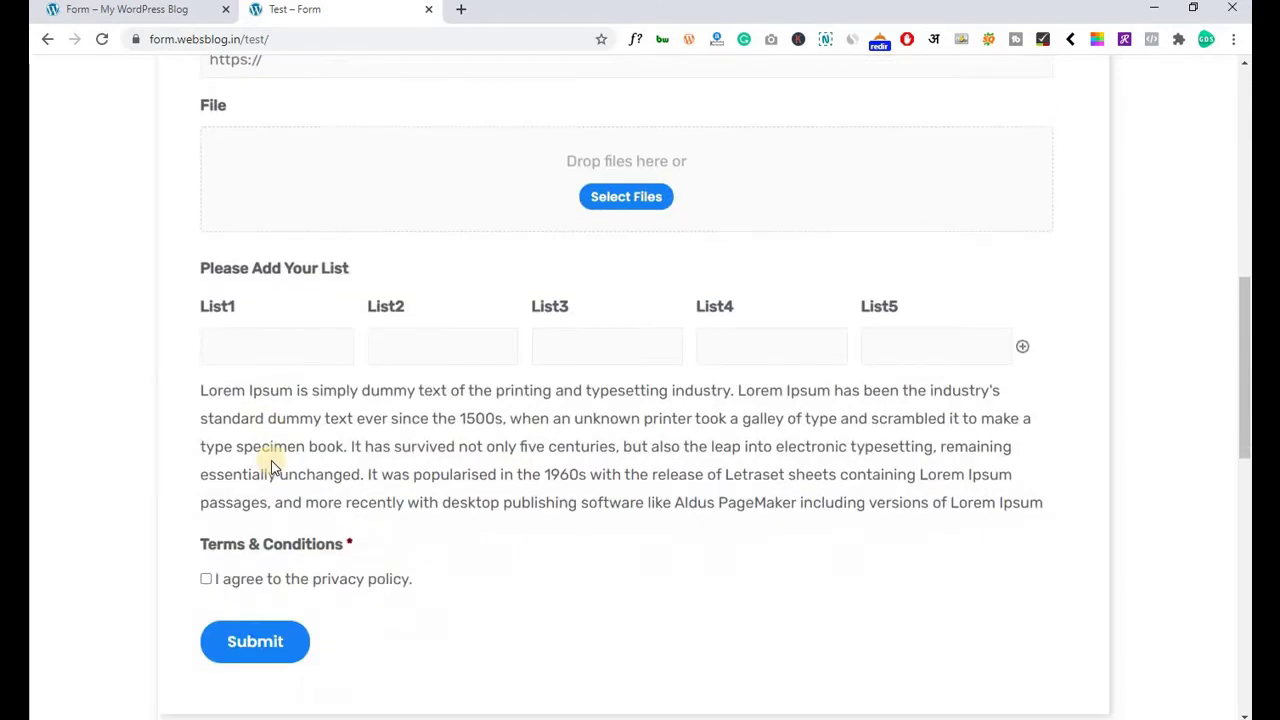
Add three extra rows to the Please Add Your List field and accept the privacy policy.
{"action": "left_click", "coordinate": [281, 350]}
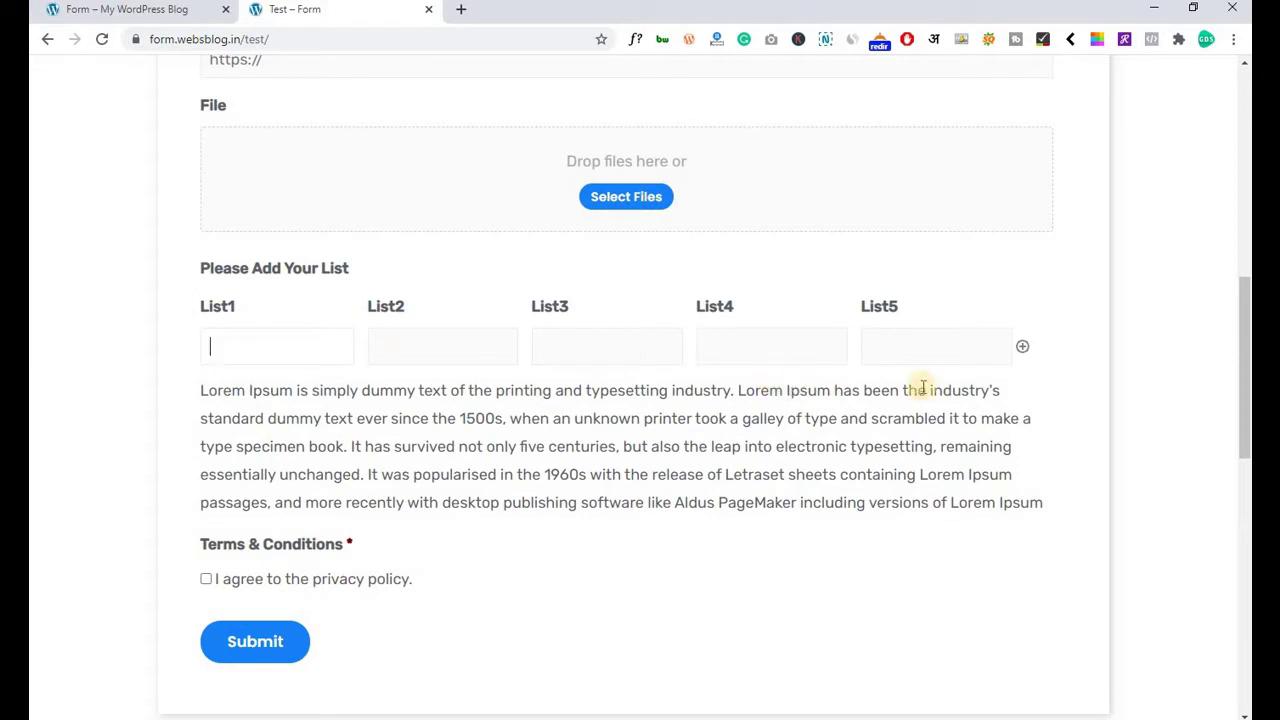
{"action": "left_click", "coordinate": [1022, 350]}
{"action": "left_click", "coordinate": [1022, 350]}
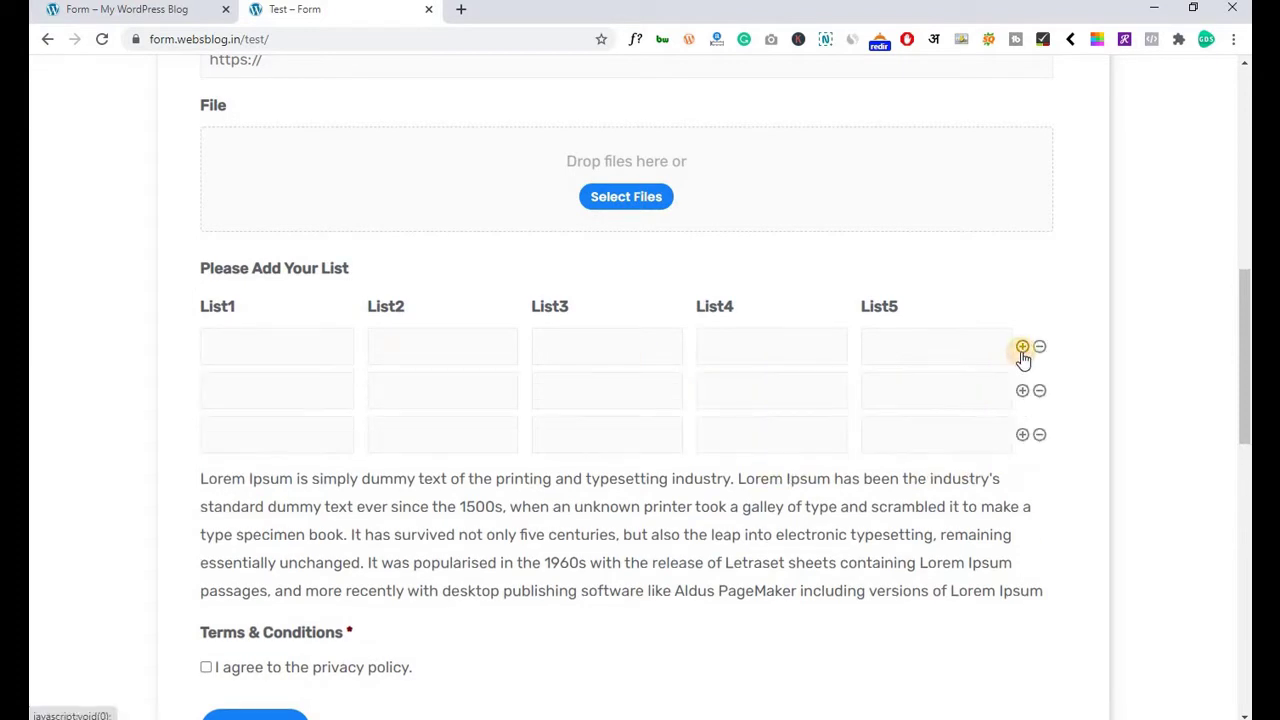
{"action": "left_click", "coordinate": [1022, 350]}
{"action": "scroll", "coordinate": [503, 458], "scroll_direction": "down", "scroll_amount": 3}
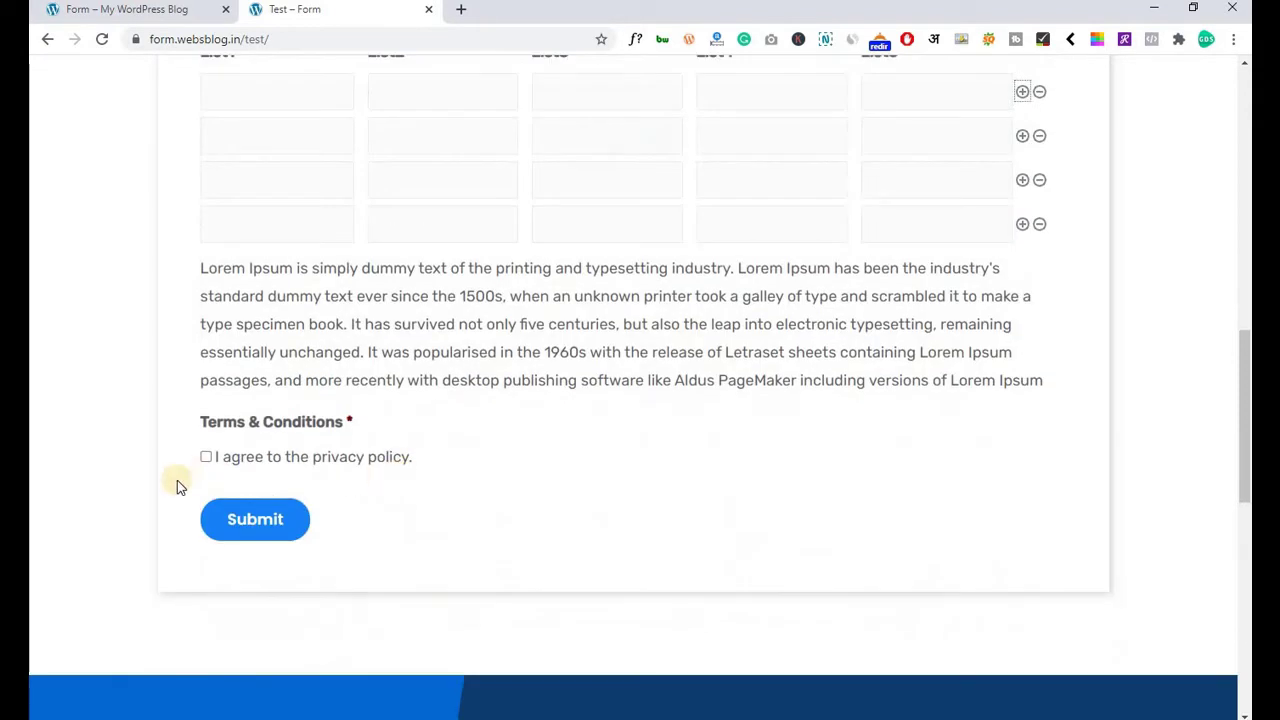
{"action": "left_click", "coordinate": [205, 460]}
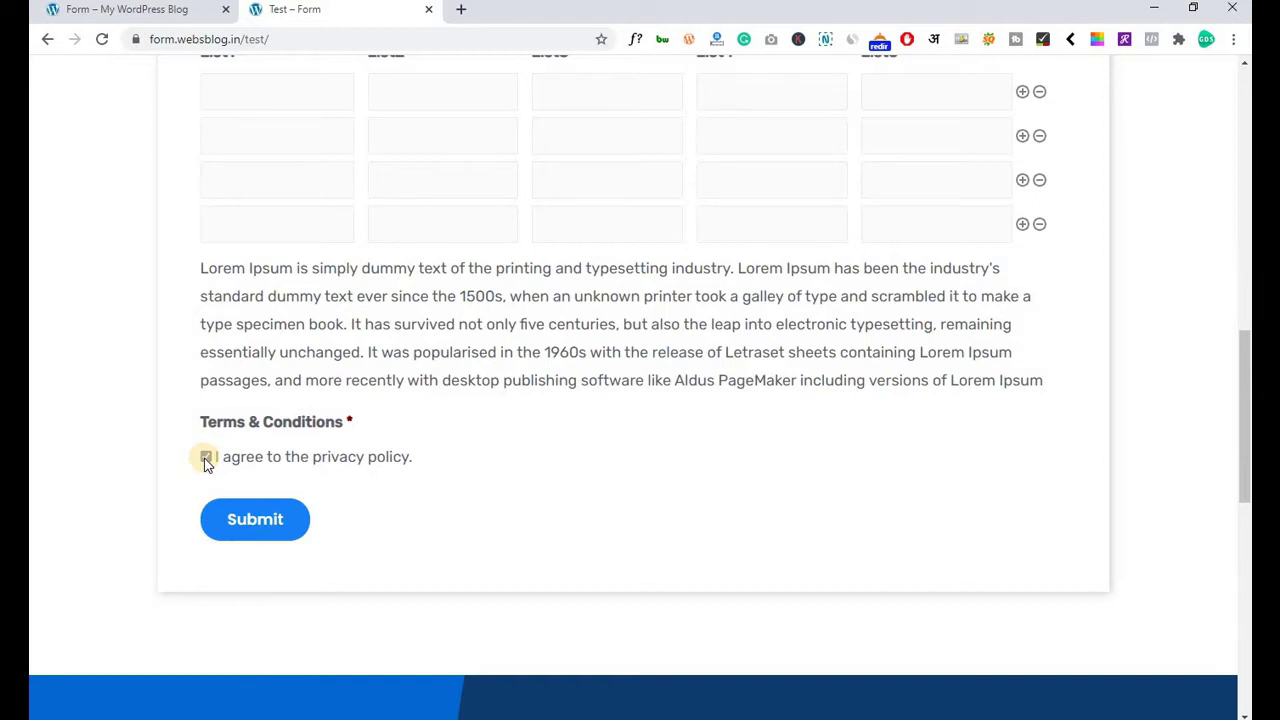
Review the Notepad list of form topics alongside the Test Form page, and minimize the note.
{"action": "scroll", "coordinate": [205, 462], "scroll_direction": "up", "scroll_amount": 3}
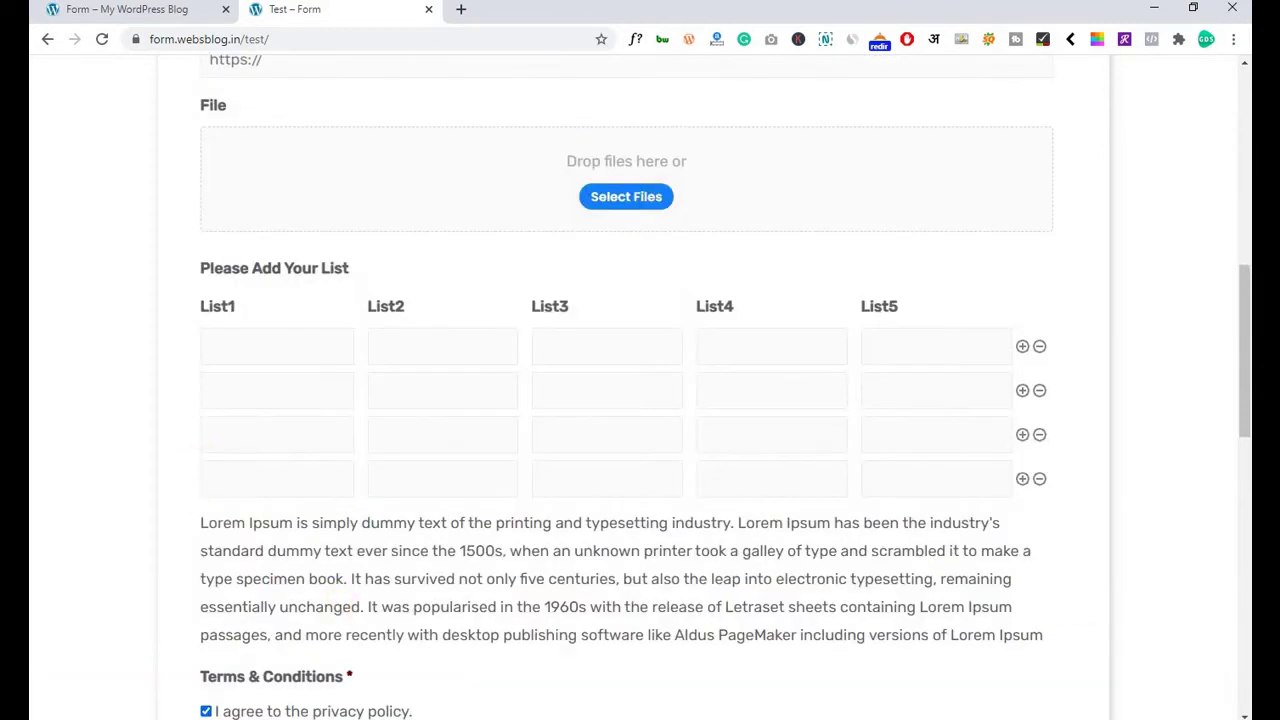
{"action": "left_click", "coordinate": [630, 660]}
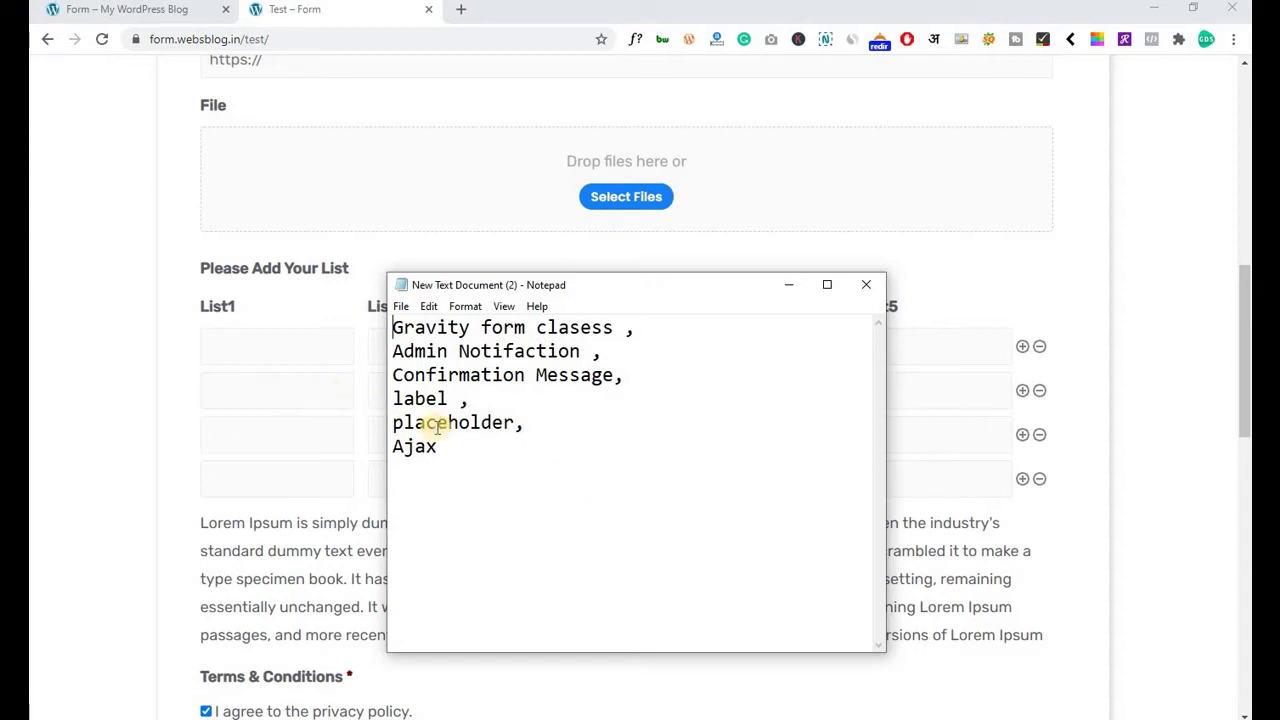
{"action": "scroll", "coordinate": [217, 365], "scroll_direction": "up", "scroll_amount": 5}
{"action": "scroll", "coordinate": [217, 365], "scroll_direction": "up", "scroll_amount": 3}
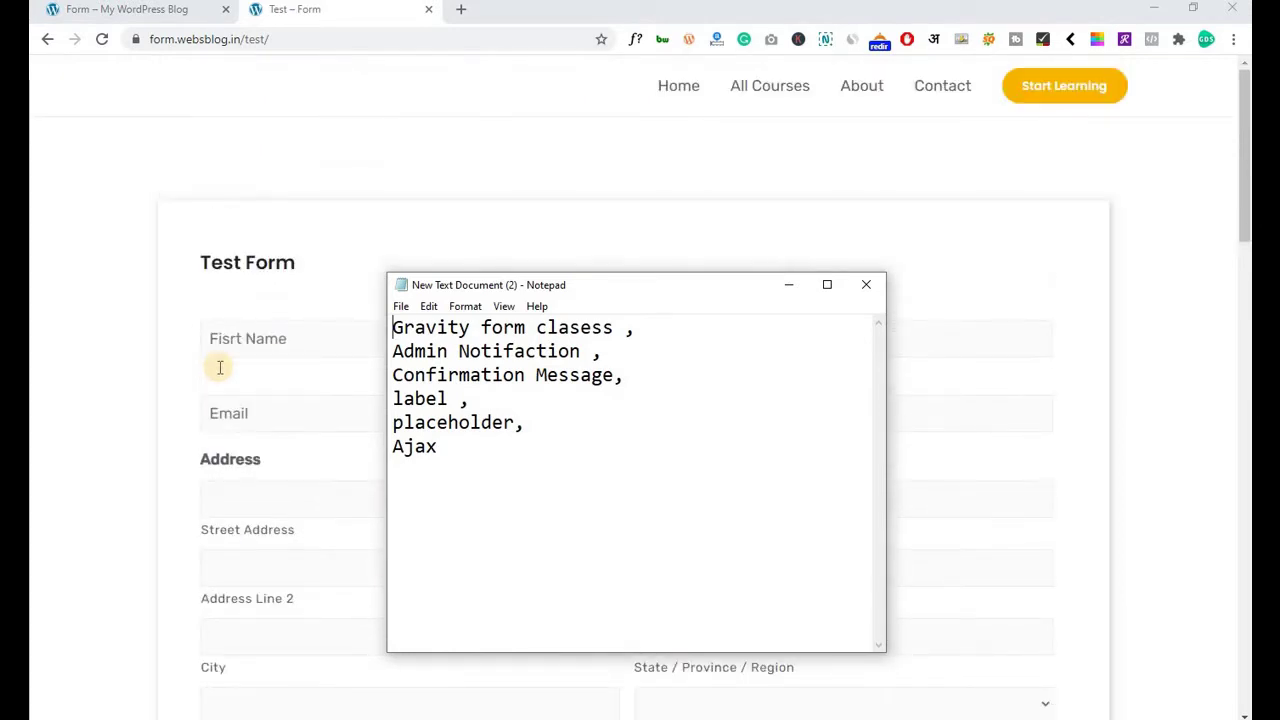
{"action": "scroll", "coordinate": [220, 367], "scroll_direction": "down", "scroll_amount": 1}
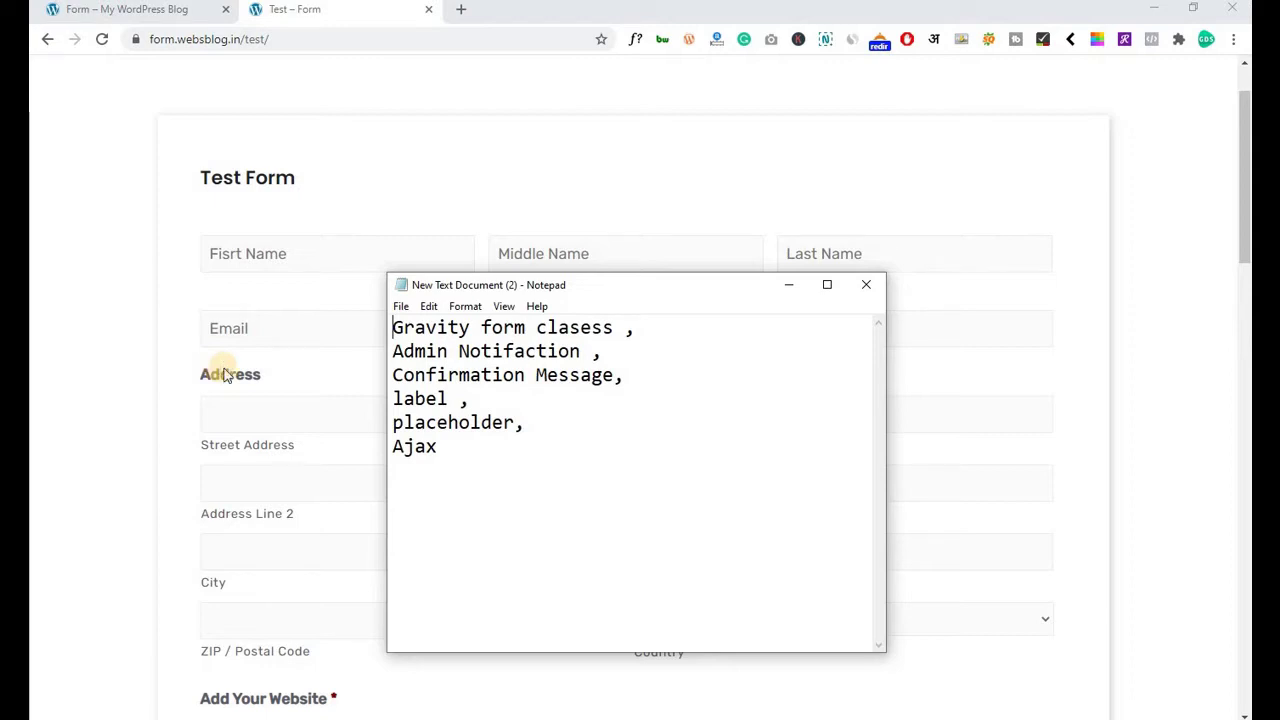
{"action": "left_click", "coordinate": [786, 285]}
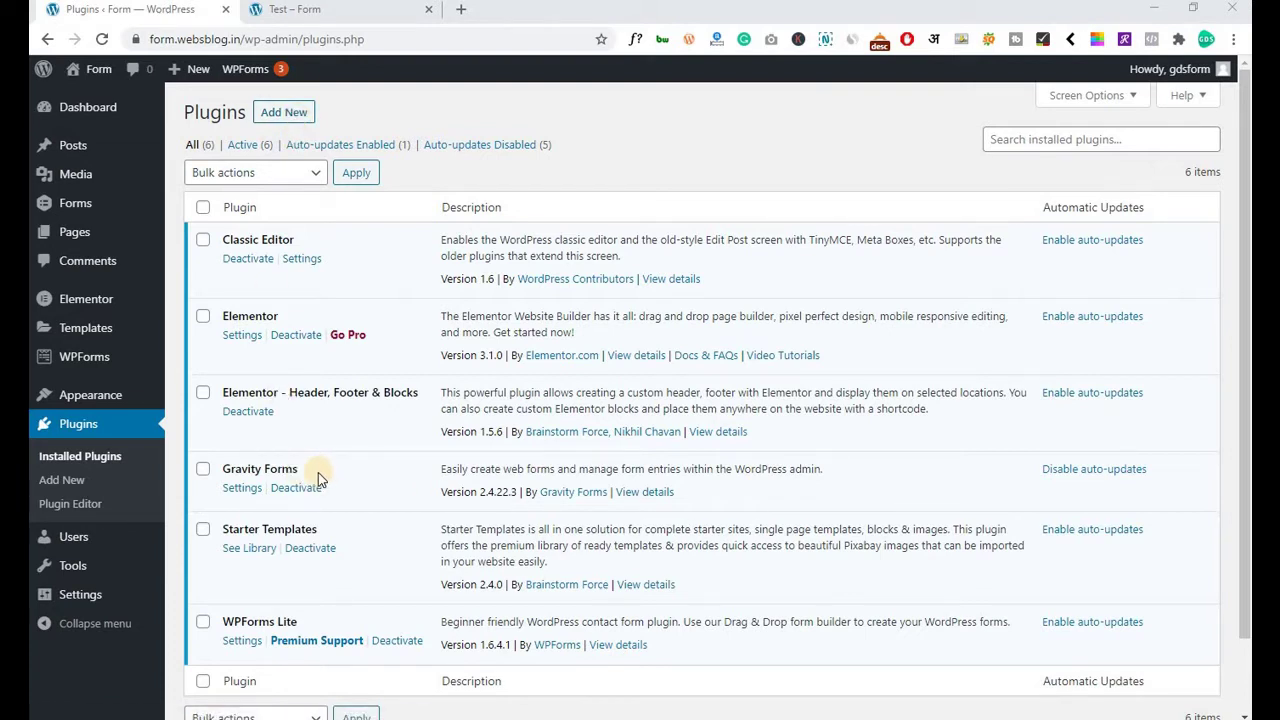
Create a new Gravity Forms form titled "My Gravity Form" in the WordPress admin.
{"action": "mouse_move", "coordinate": [116, 210]}
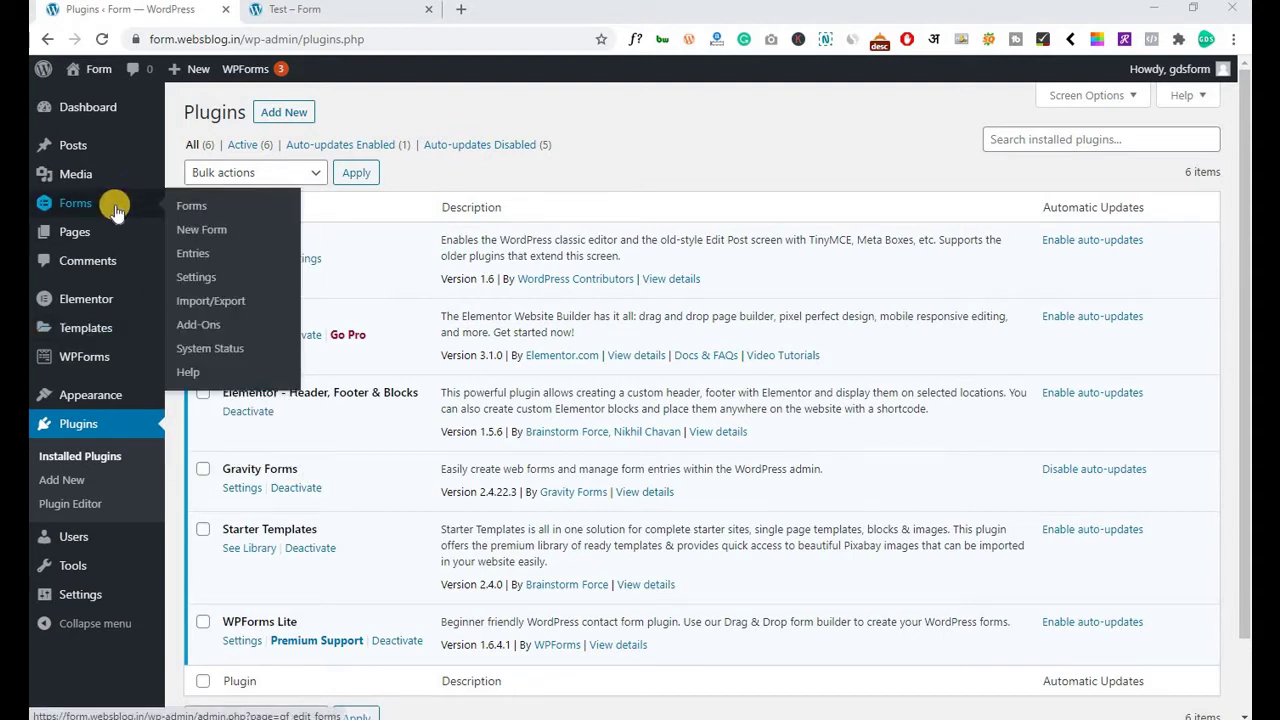
{"action": "left_click", "coordinate": [208, 229]}
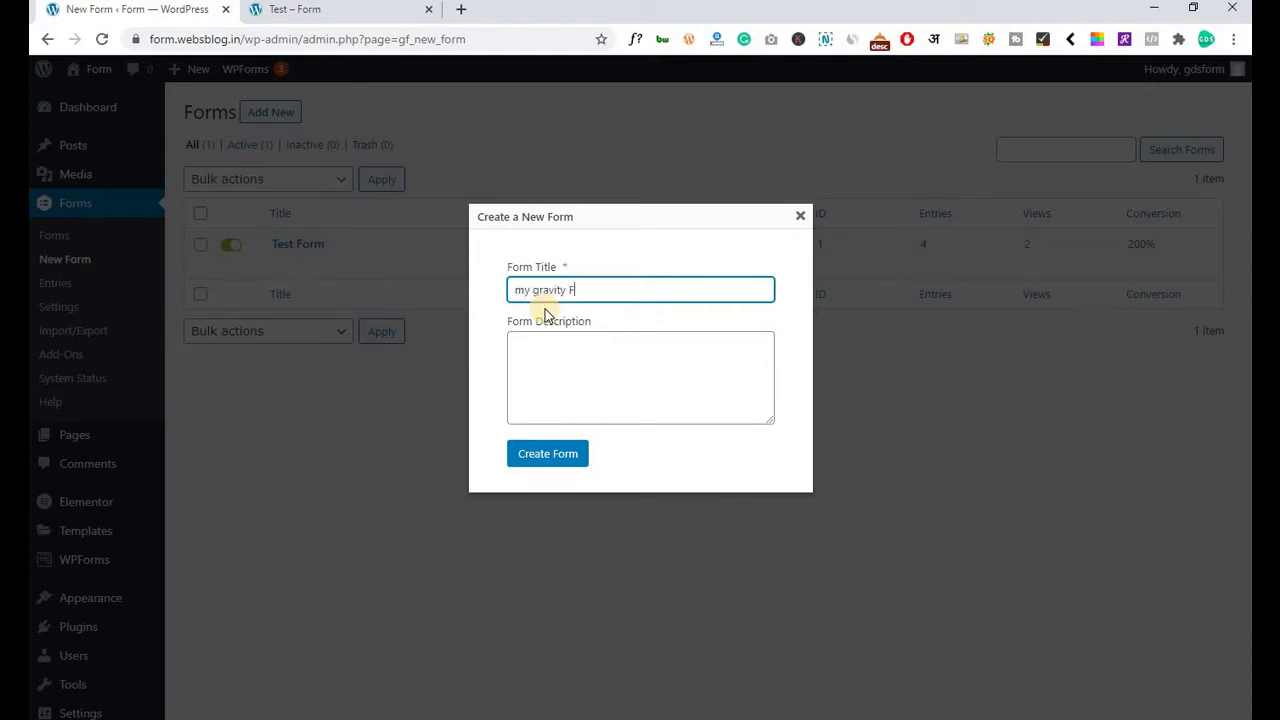
{"action": "type", "text": "orm"}
{"action": "key", "text": "Left"}
{"action": "key", "text": "Left"}
{"action": "key", "text": "BackSpace"}
{"action": "type", "text": "G"}
{"action": "key", "text": "Left"}
{"action": "key", "text": "BackSpace"}
{"action": "type", "text": "M"}
{"action": "left_click", "coordinate": [541, 452]}
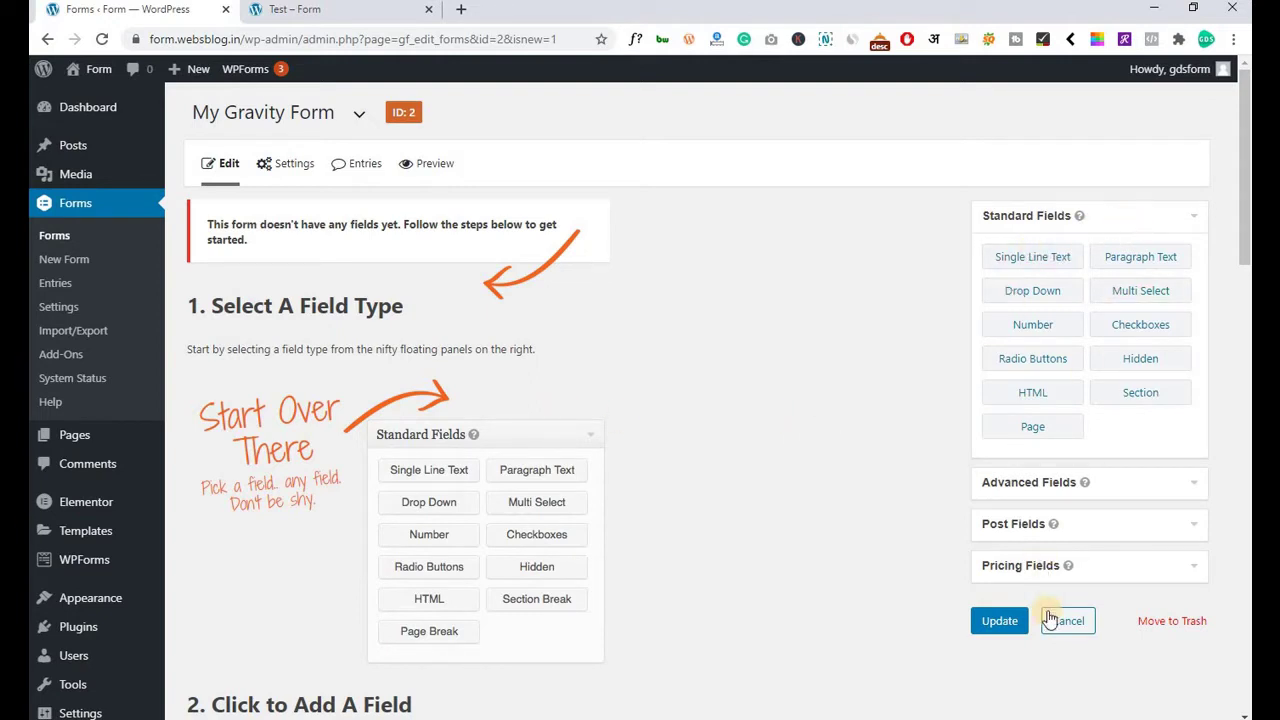
Look through the advanced, post and pricing field groups, and reopen the standard fields.
{"action": "left_click", "coordinate": [1108, 484]}
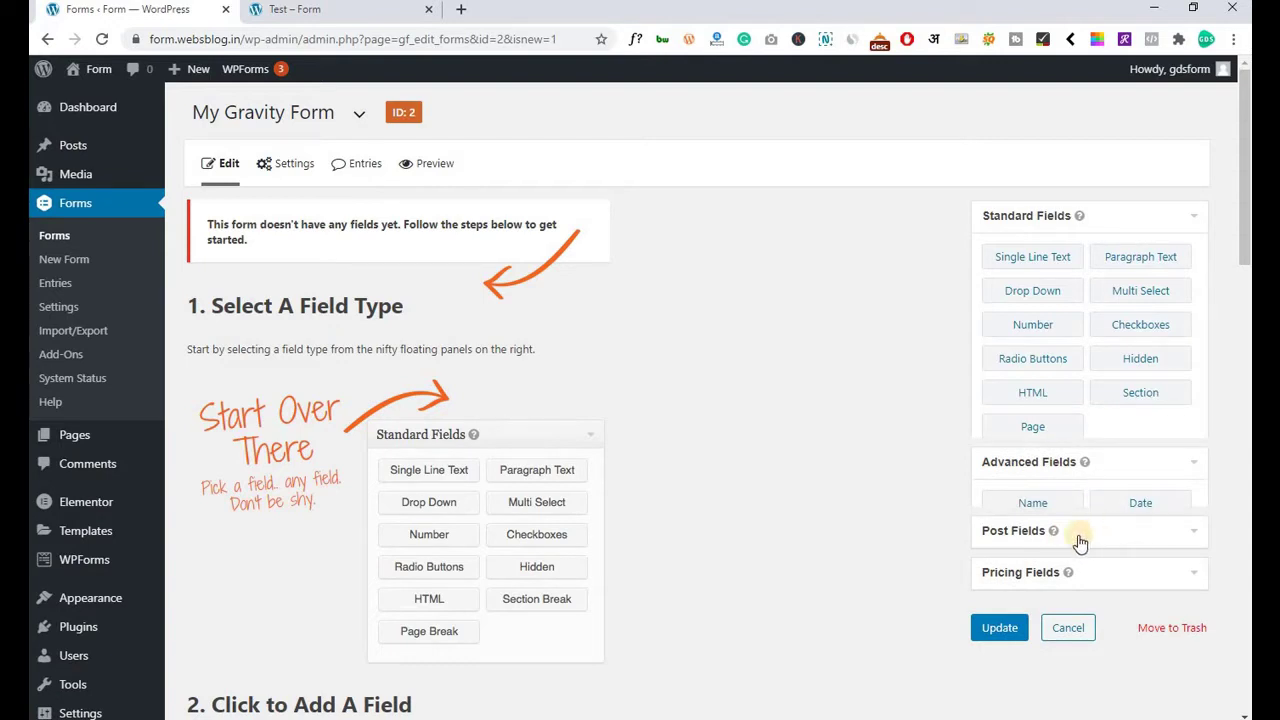
{"action": "left_click", "coordinate": [1080, 524]}
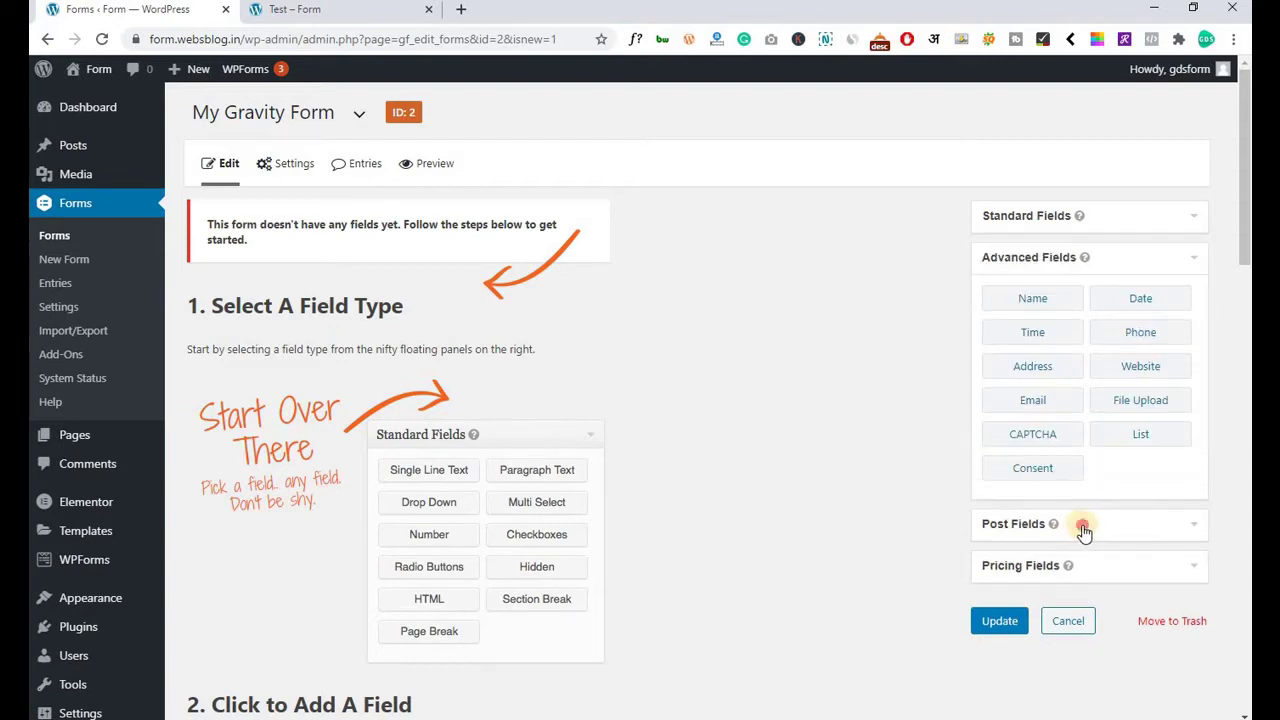
{"action": "left_click", "coordinate": [1091, 510]}
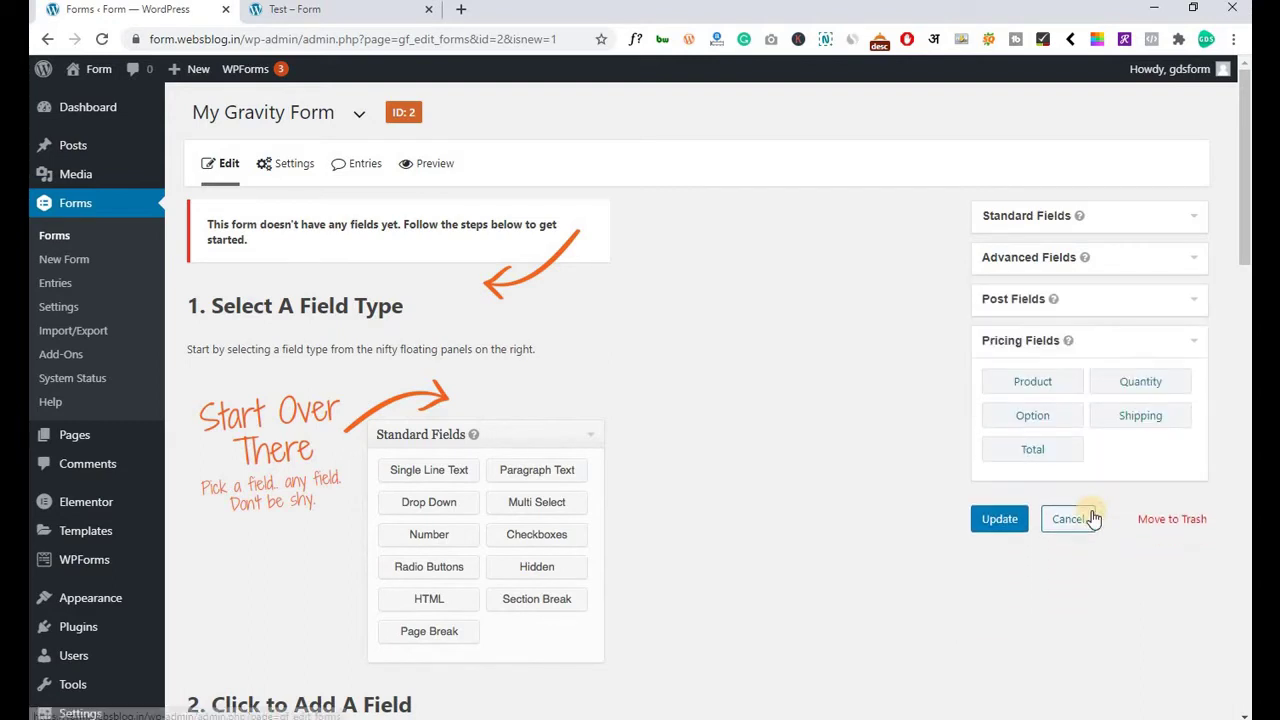
{"action": "left_click", "coordinate": [1112, 217]}
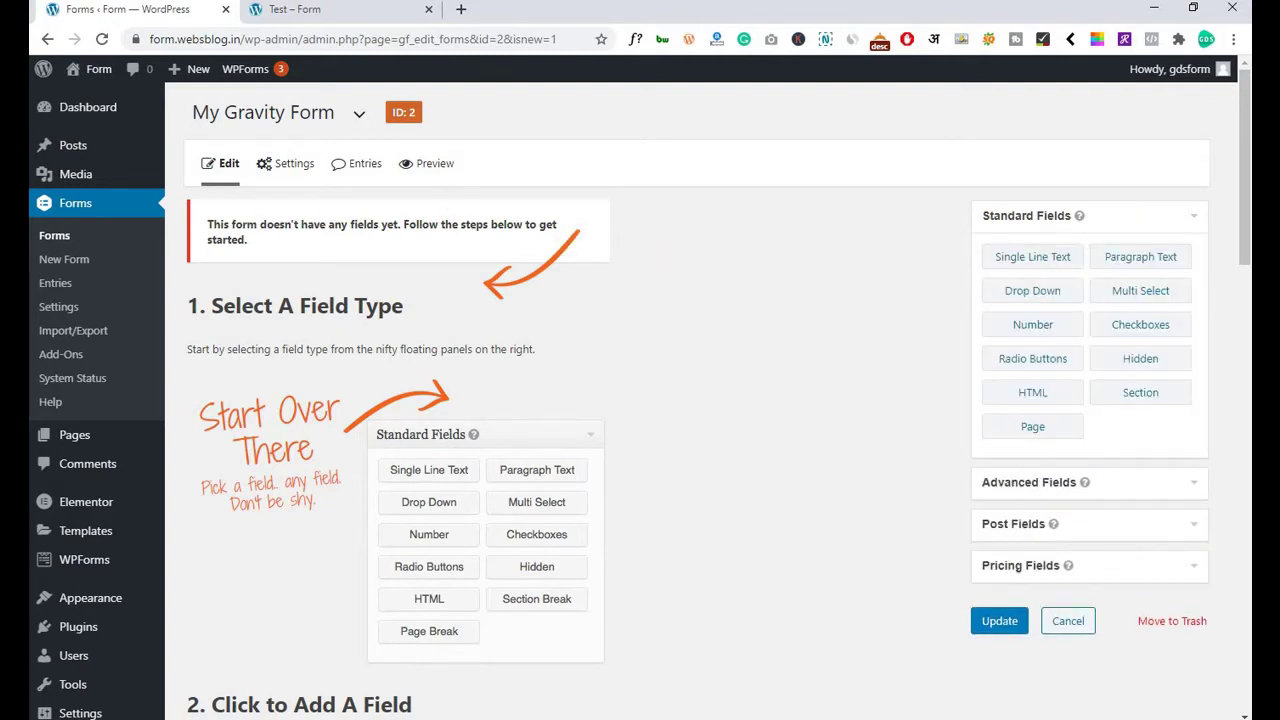
Check the layout of the Test Form page as a reference and return to the My Gravity Form editor.
{"action": "left_click", "coordinate": [300, 10]}
{"action": "scroll", "coordinate": [289, 247], "scroll_direction": "down", "scroll_amount": 1}
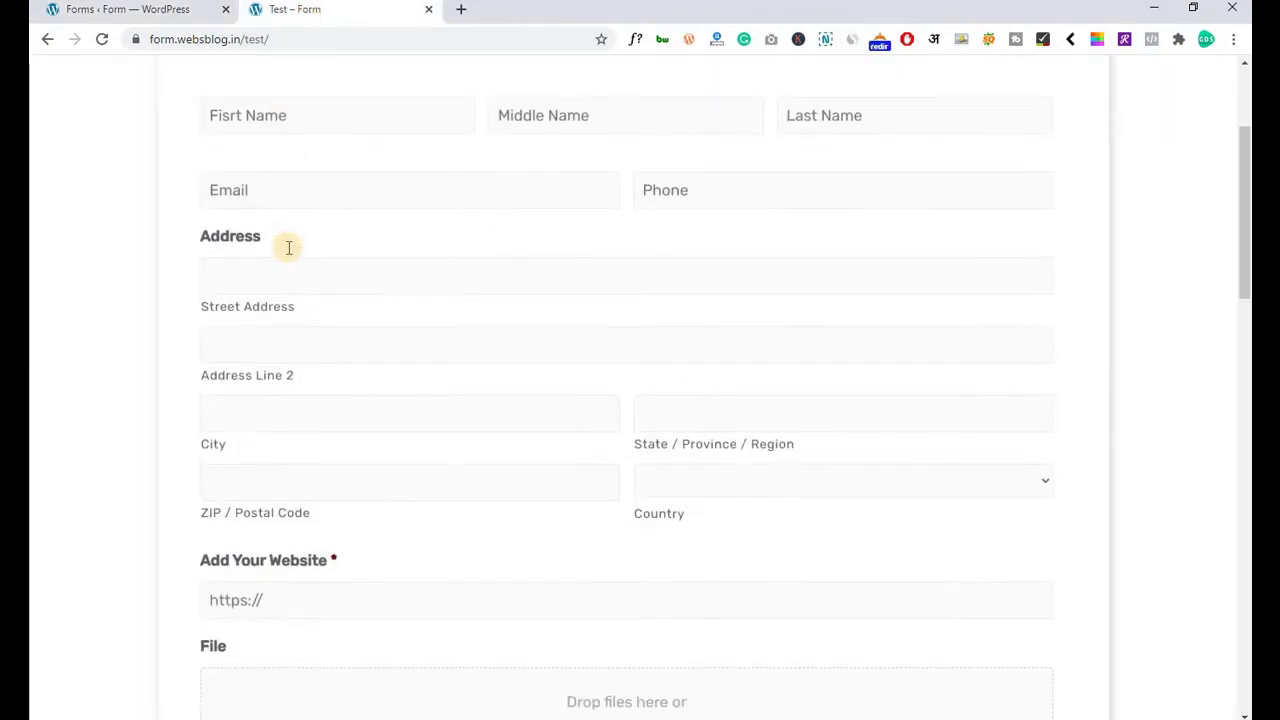
{"action": "scroll", "coordinate": [289, 247], "scroll_direction": "down", "scroll_amount": 1}
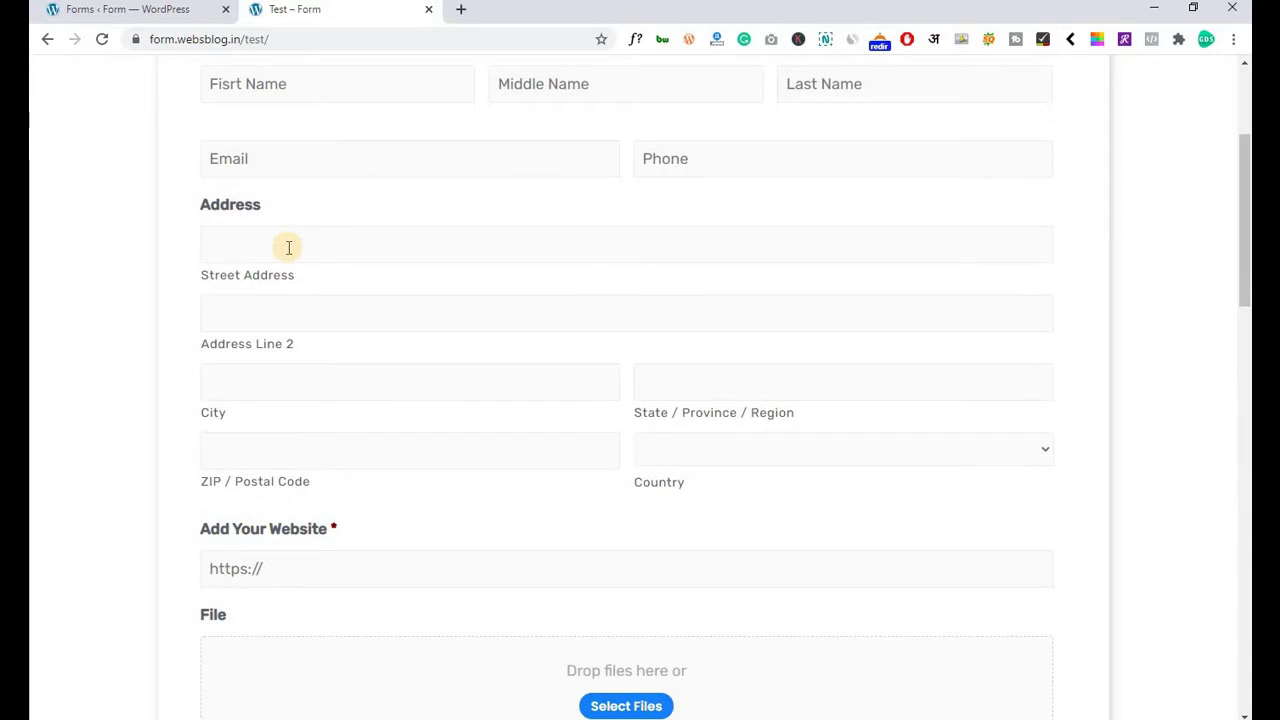
{"action": "scroll", "coordinate": [289, 247], "scroll_direction": "up", "scroll_amount": 2}
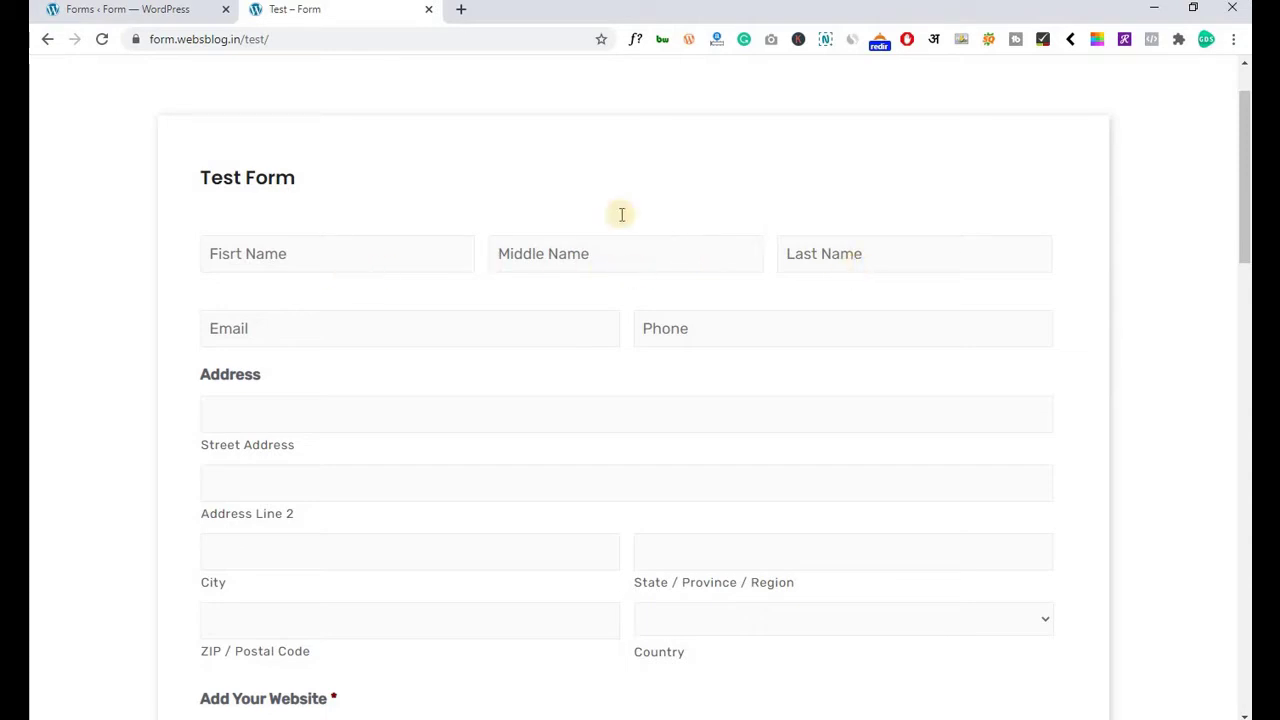
{"action": "left_click", "coordinate": [183, 17]}
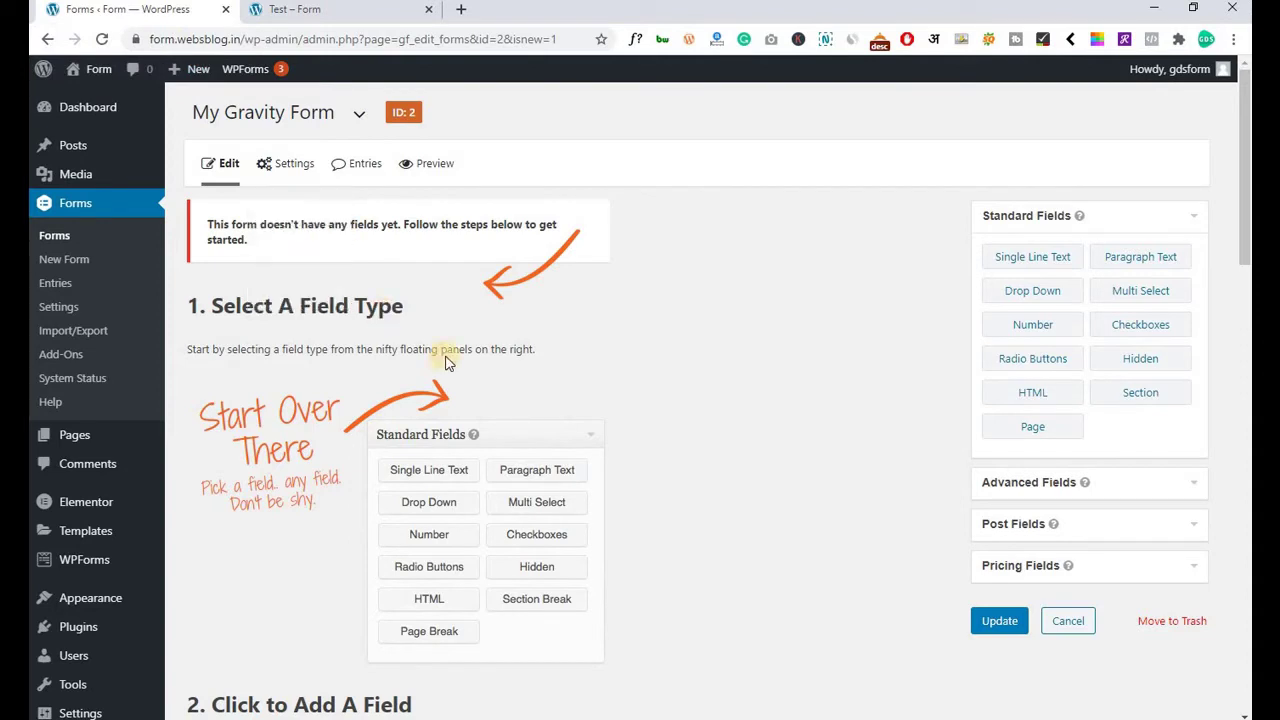
{"action": "left_click", "coordinate": [295, 17]}
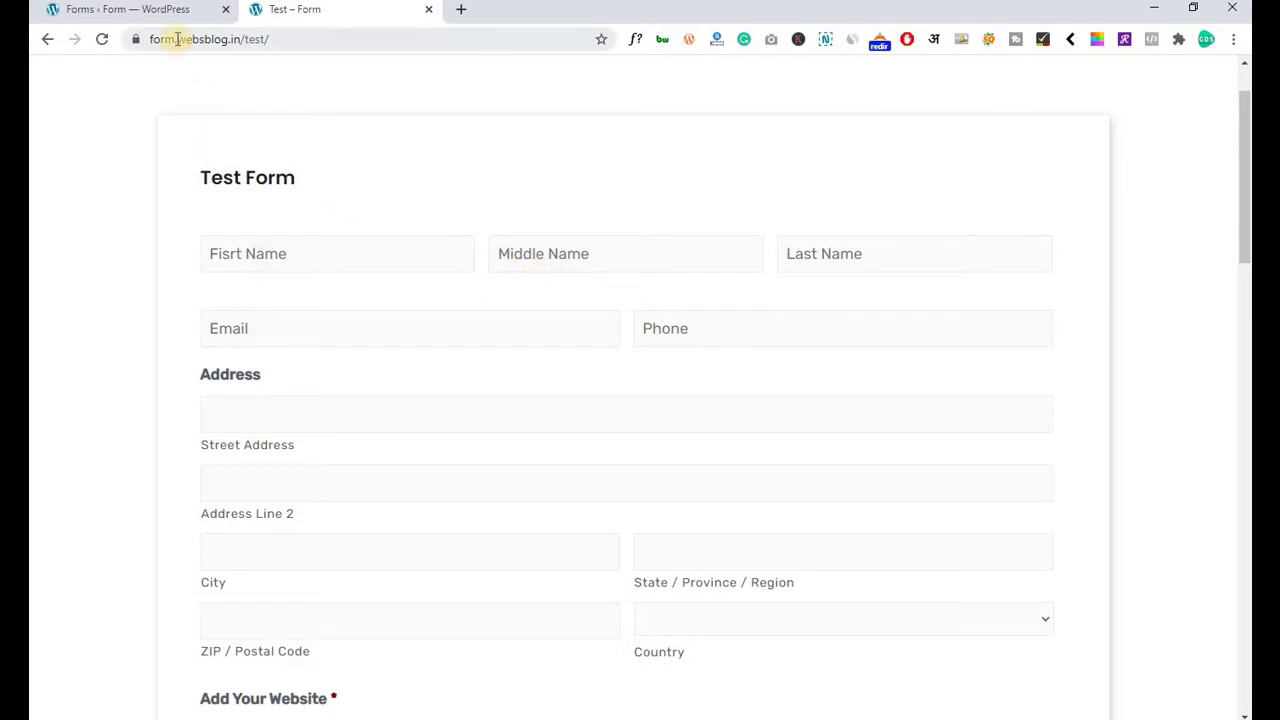
{"action": "left_click", "coordinate": [168, 10]}
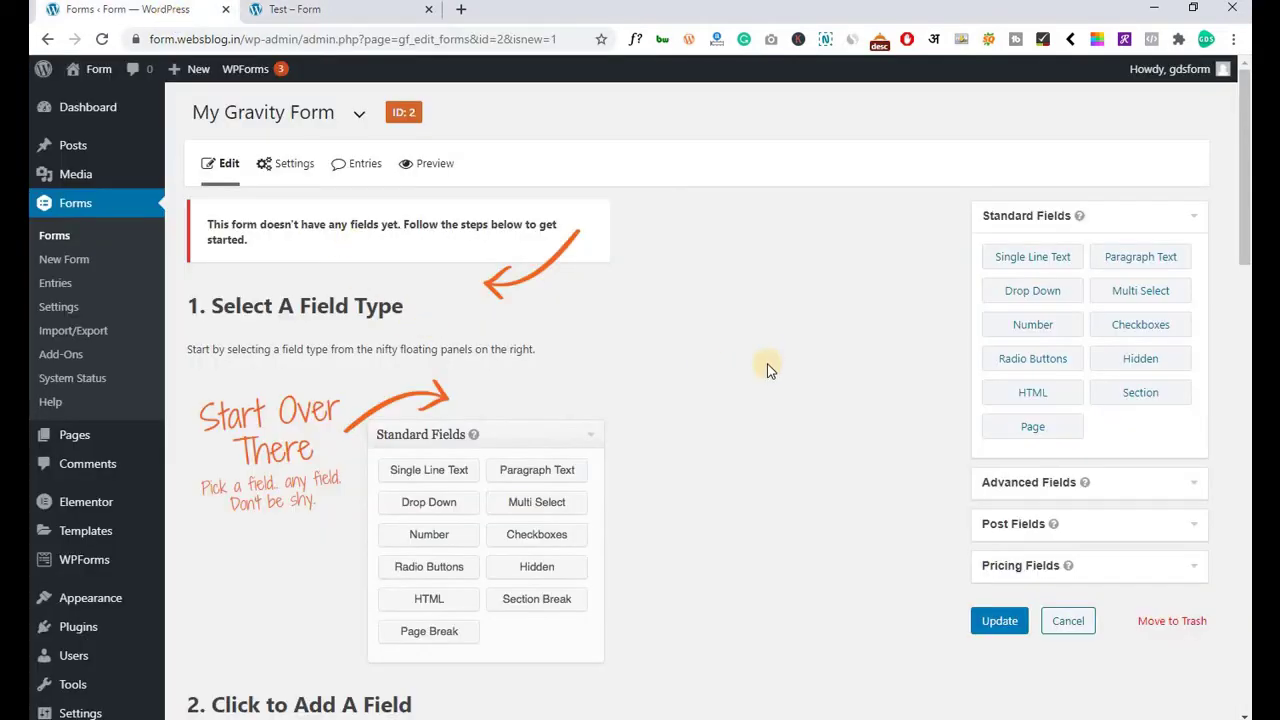
Add a Single Line Text field to the form and set its label to "First Name".
{"action": "left_click_drag", "start_coordinate": [1020, 258], "coordinate": [400, 306]}
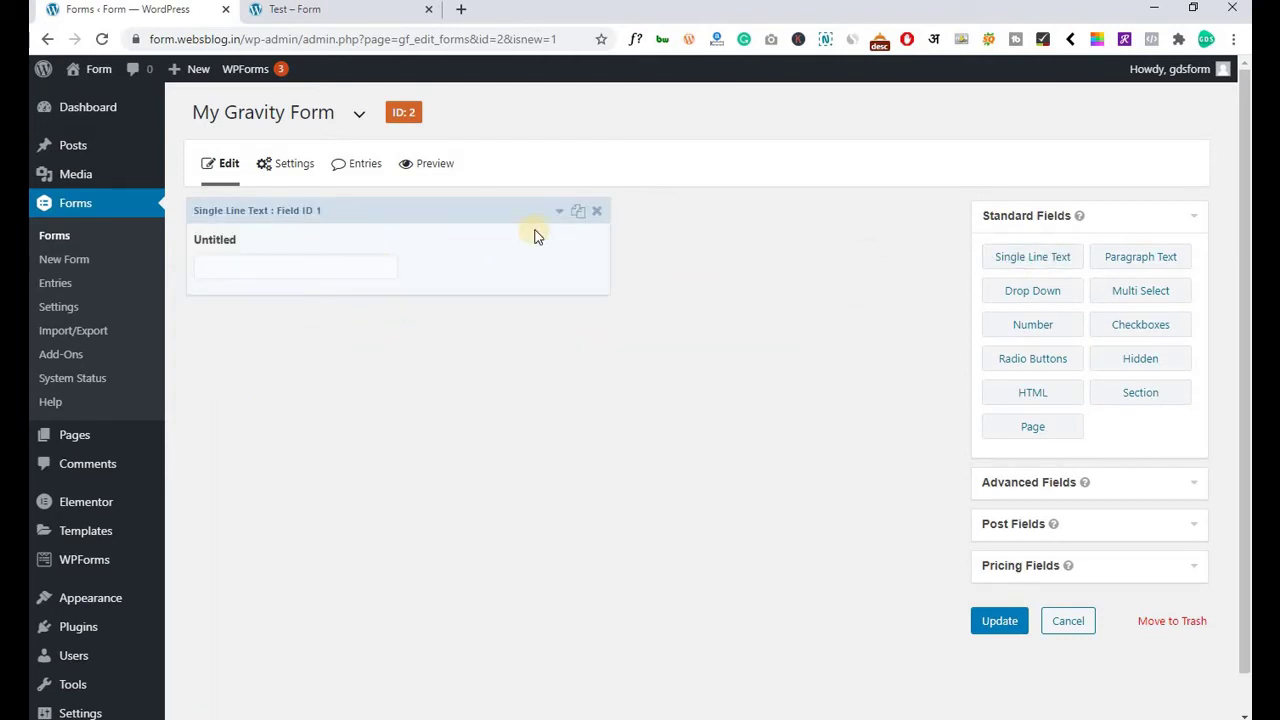
{"action": "left_click", "coordinate": [558, 213]}
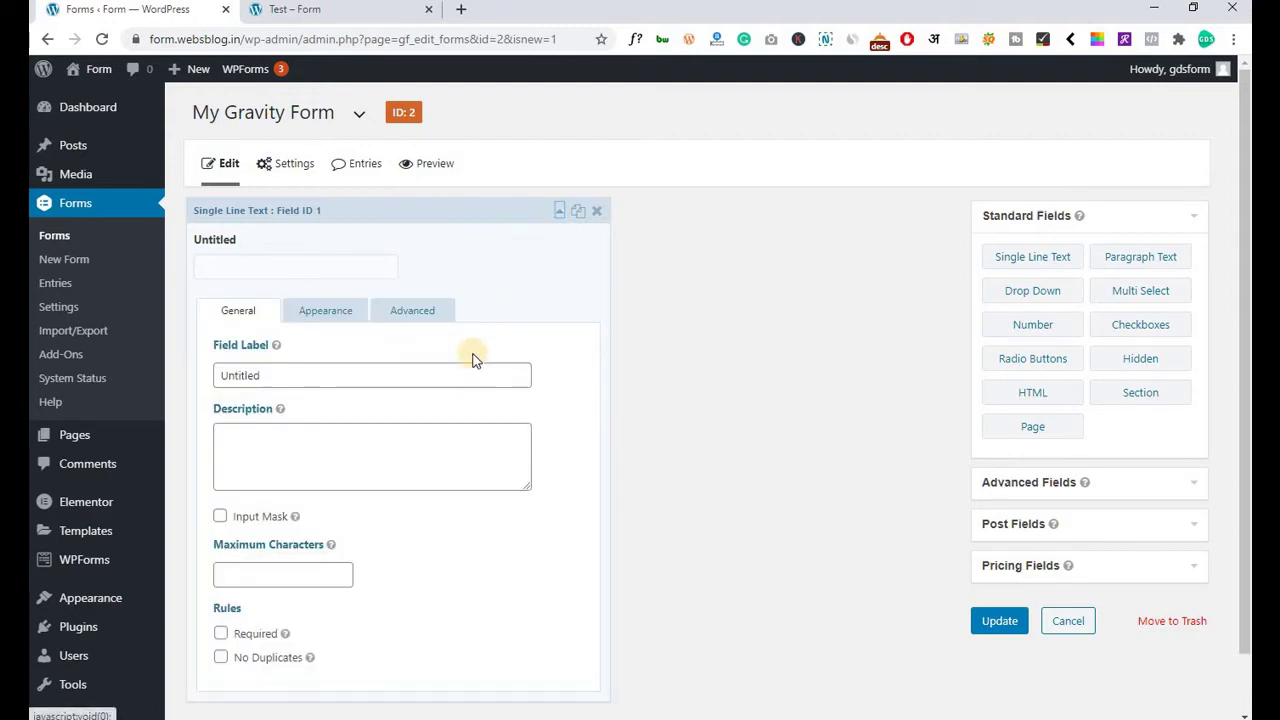
{"action": "left_click", "coordinate": [406, 376]}
{"action": "key", "text": "ctrl+a"}
{"action": "key", "text": "BackSpace"}
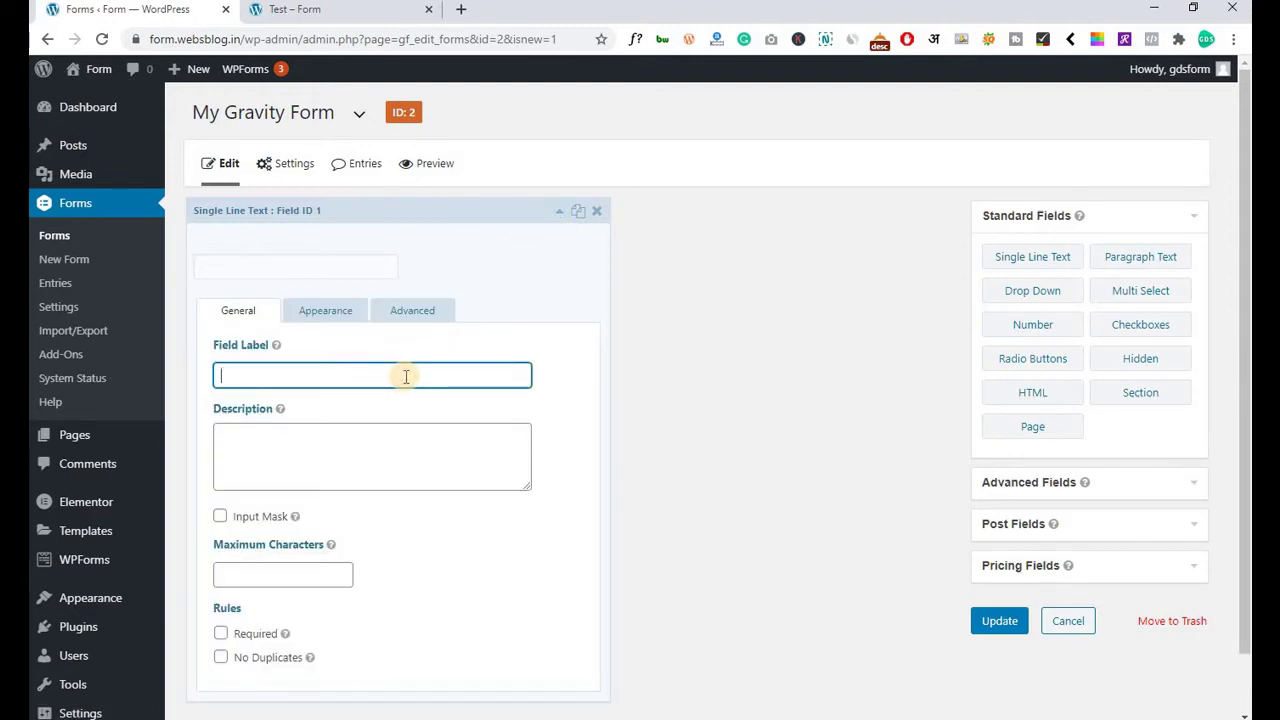
{"action": "type", "text": "Fis"}
{"action": "type", "text": "r"}
{"action": "key", "text": "BackSpace"}
{"action": "key", "text": "BackSpace"}
{"action": "type", "text": "rt"}
{"action": "type", "text": "st Na"}
{"action": "type", "text": "me"}
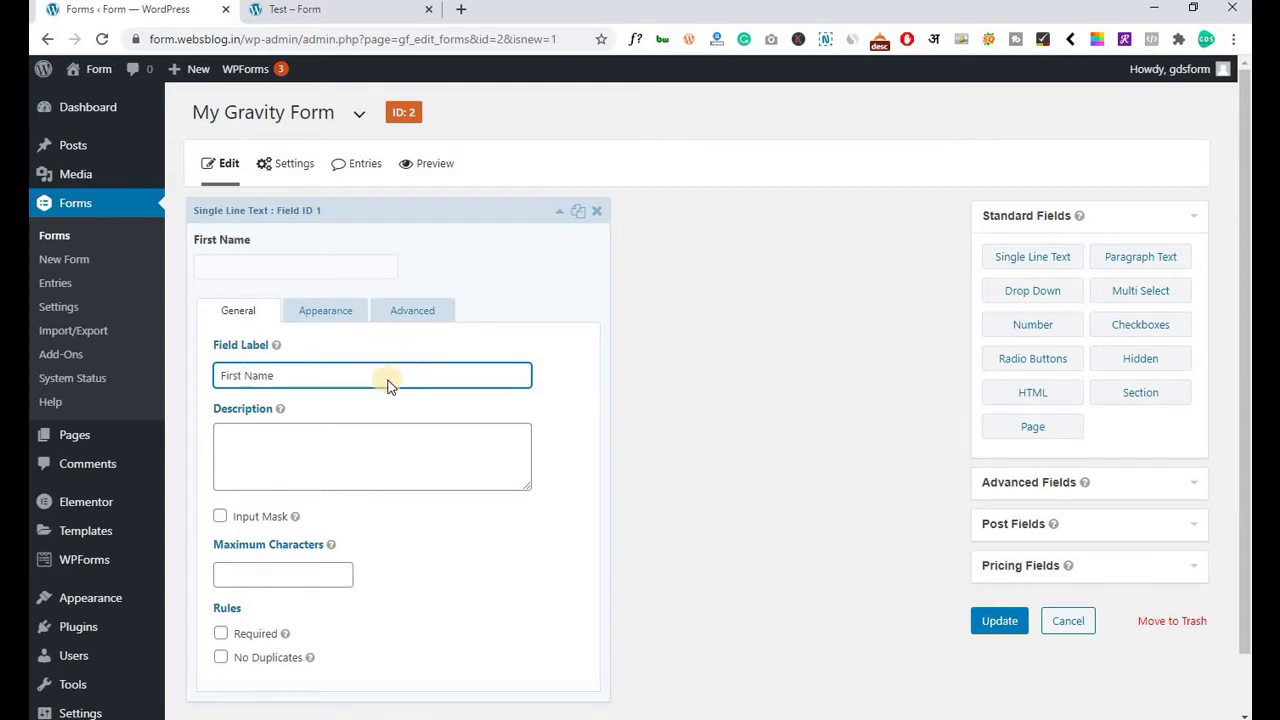
Check the first field on the Test Form page and copy the field's label into its placeholder as "First Name".
{"action": "left_click", "coordinate": [295, 9]}
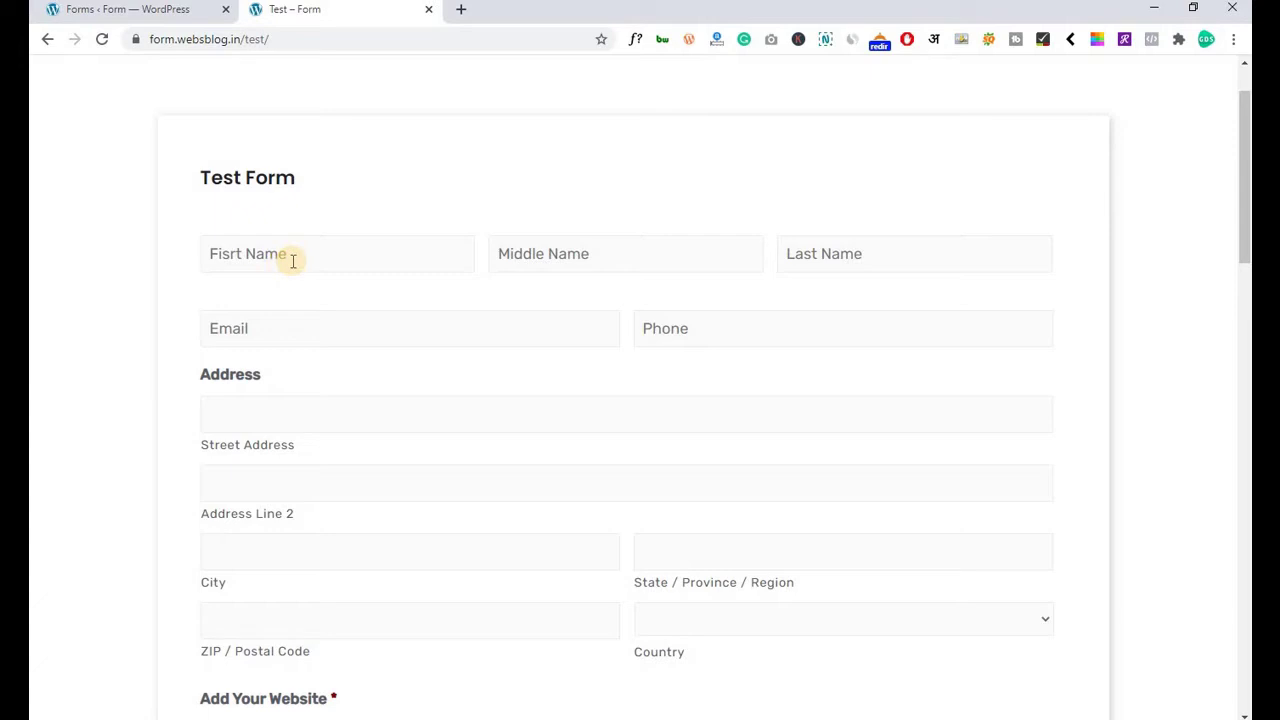
{"action": "left_click", "coordinate": [160, 9]}
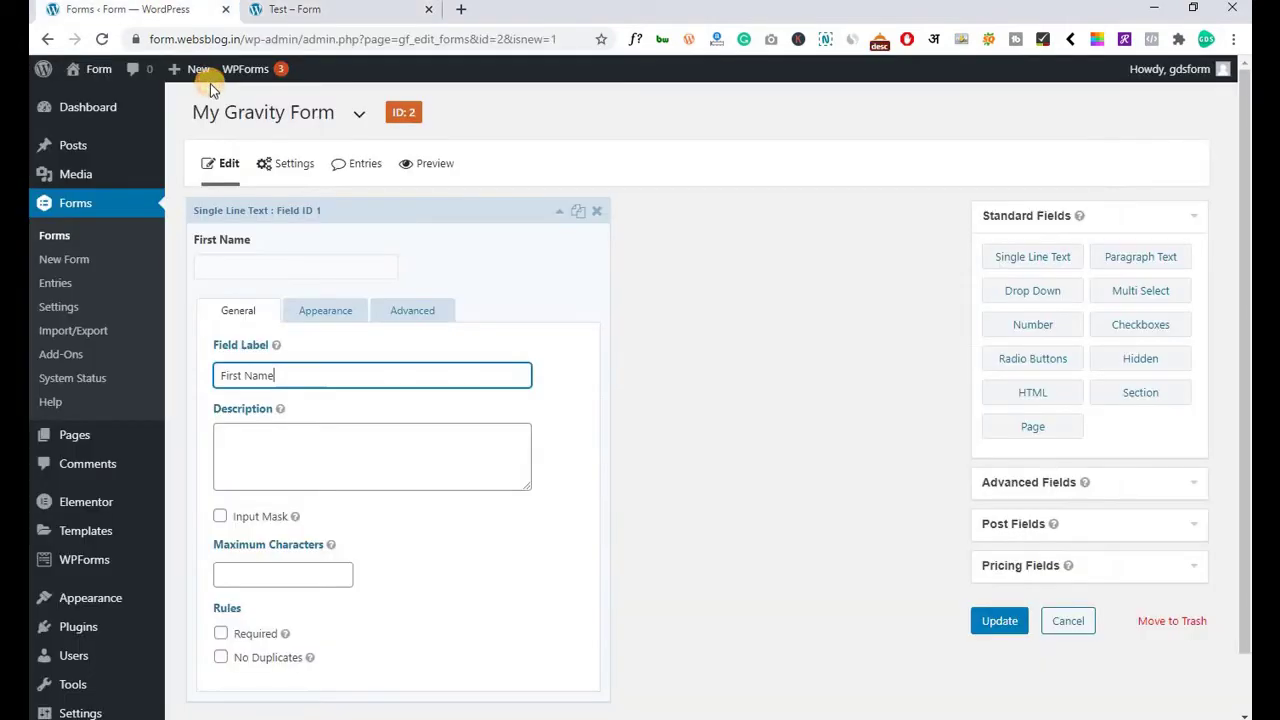
{"action": "triple_click", "coordinate": [335, 377]}
{"action": "key", "text": "ctrl+c"}
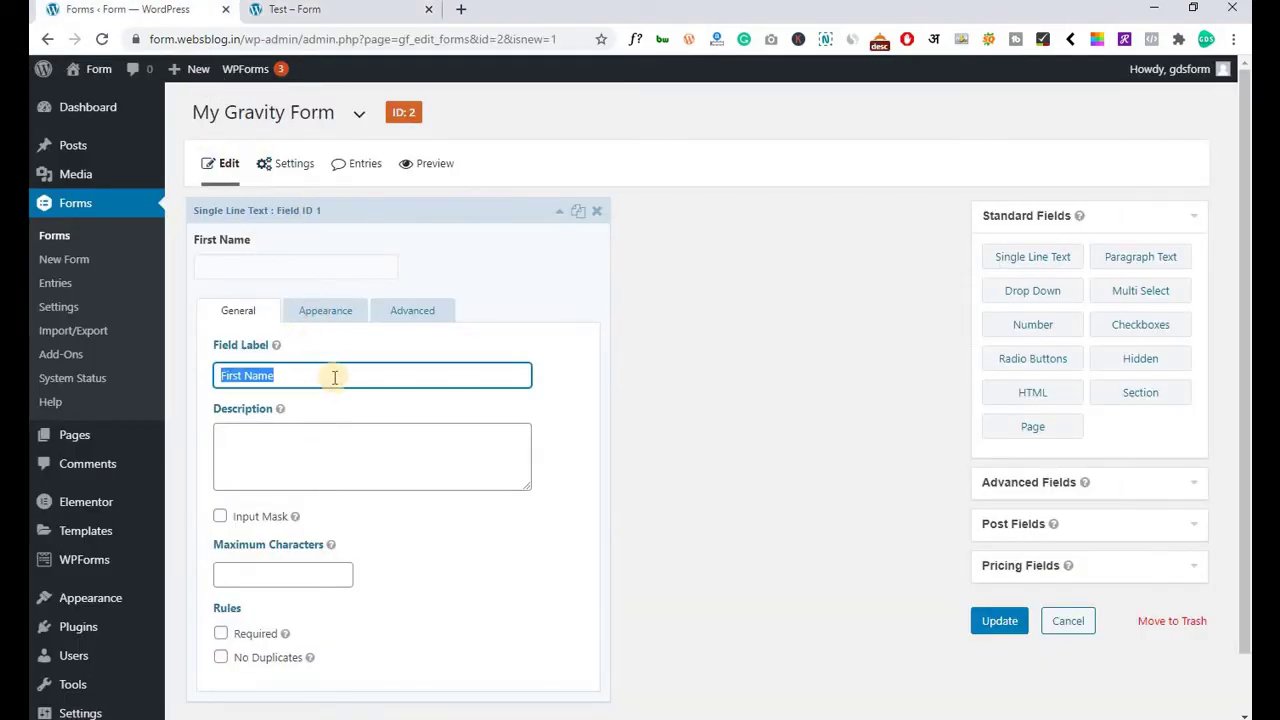
{"action": "left_click", "coordinate": [318, 314]}
{"action": "left_click", "coordinate": [305, 376]}
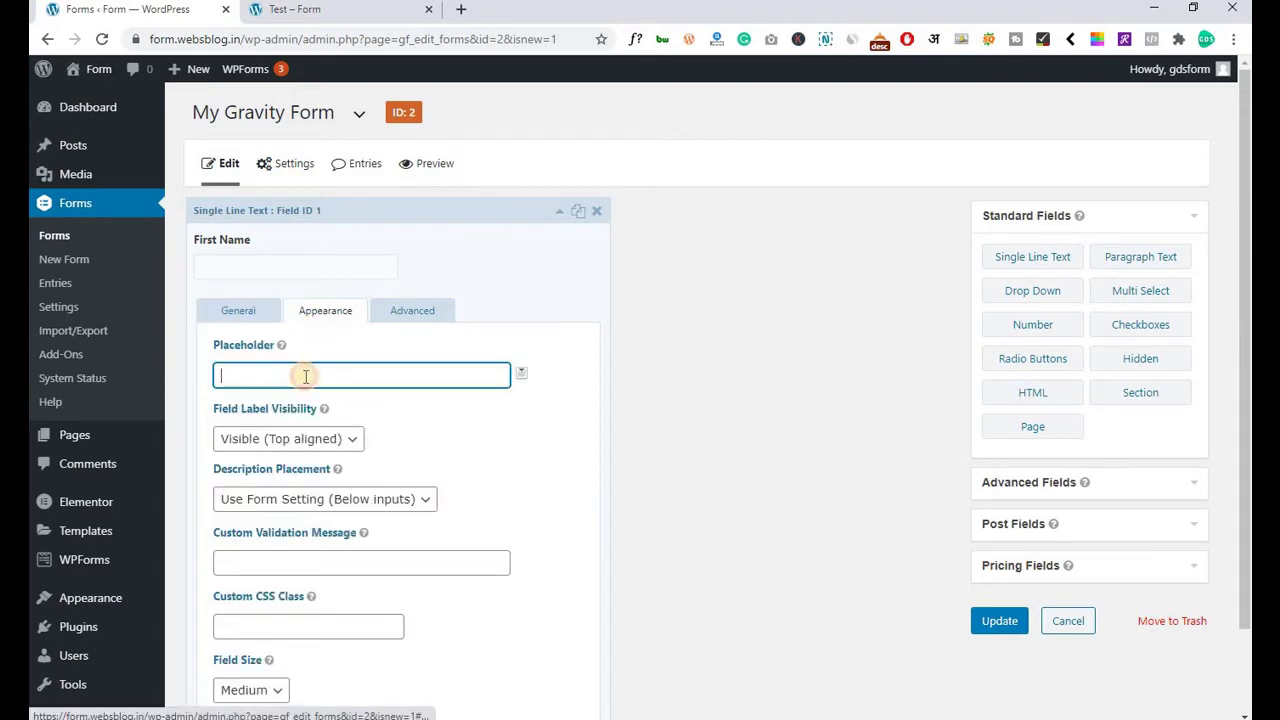
{"action": "key", "text": "ctrl+v"}
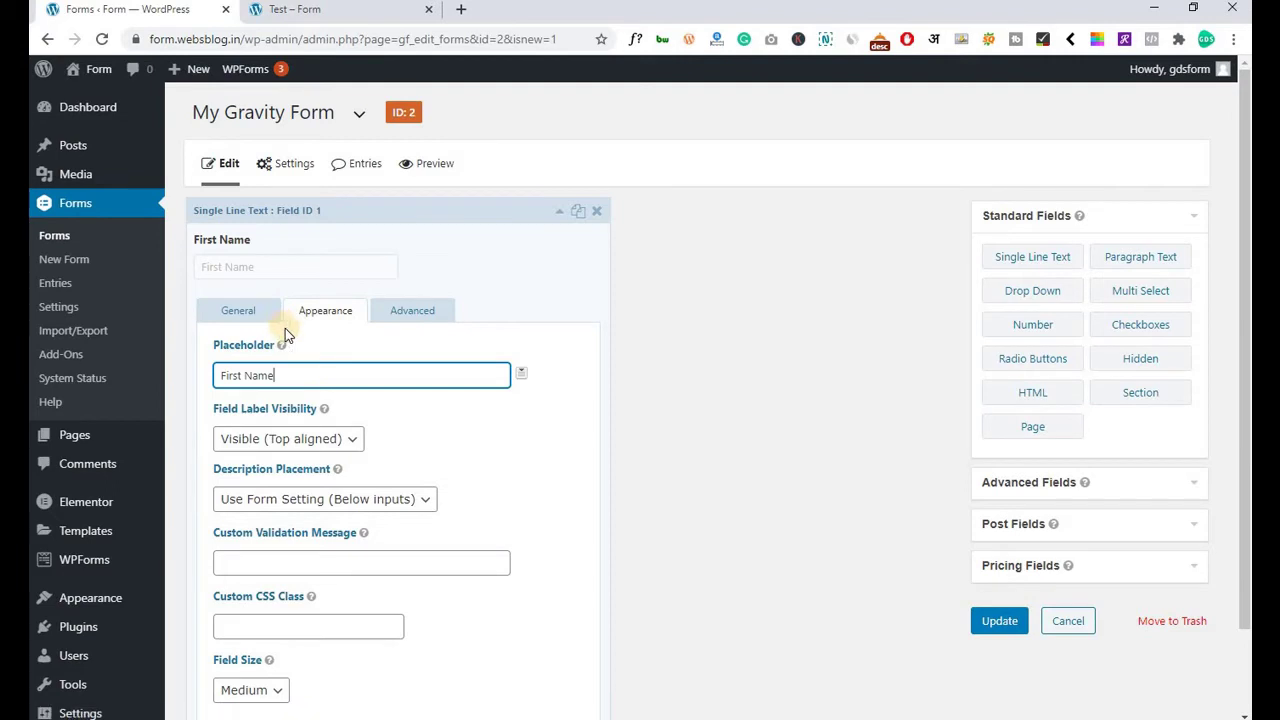
Try the Small and Medium sizes on the First Name field and set its field size to Large.
{"action": "scroll", "coordinate": [271, 303], "scroll_direction": "down", "scroll_amount": 1}
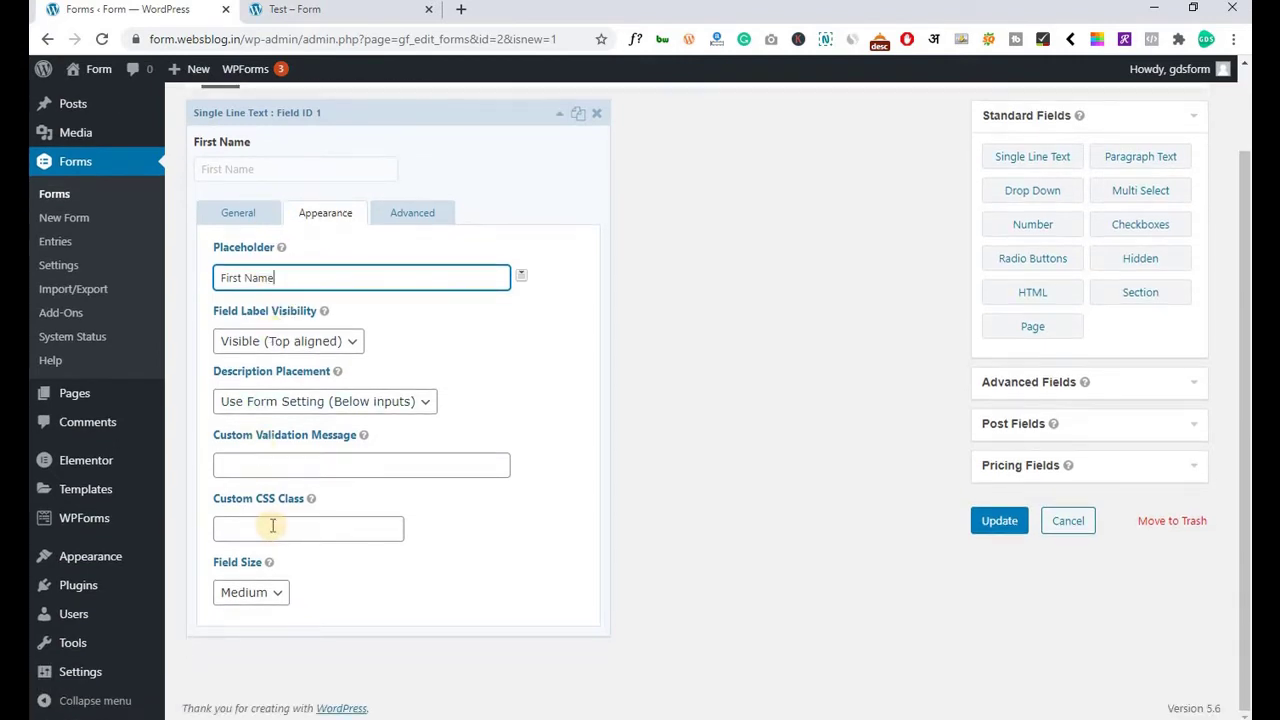
{"action": "left_click", "coordinate": [250, 596]}
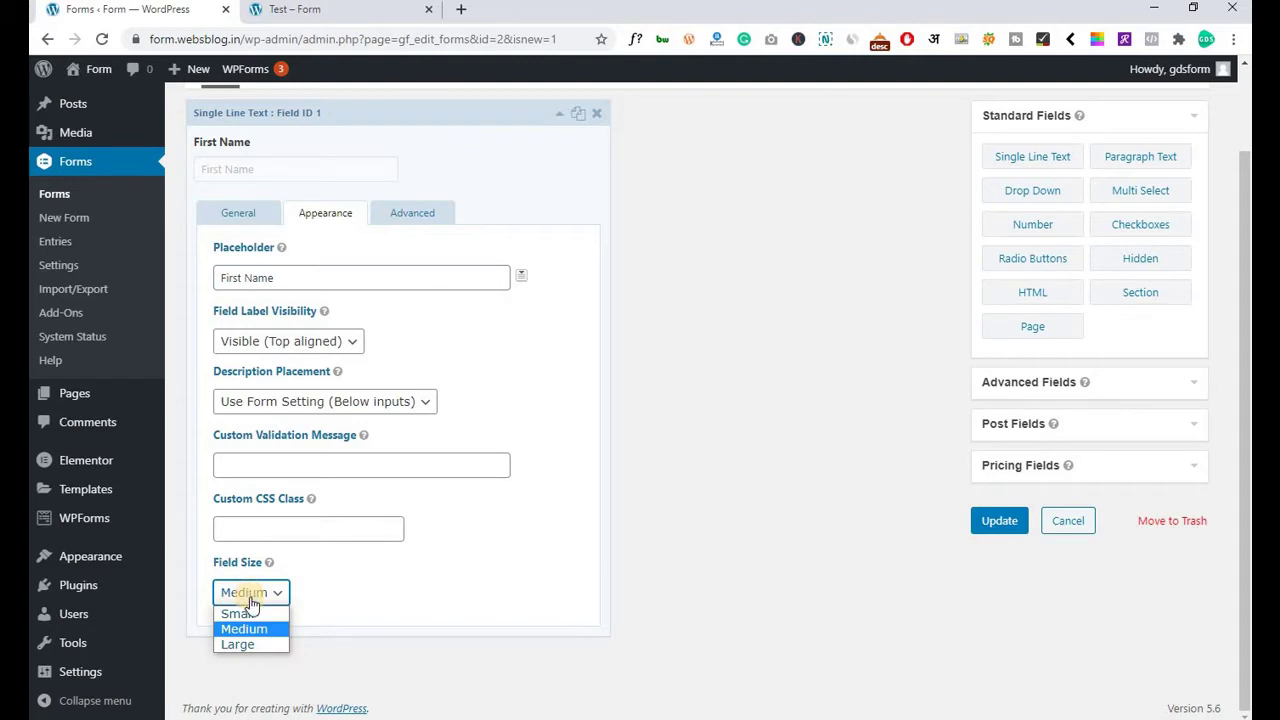
{"action": "left_click", "coordinate": [248, 614]}
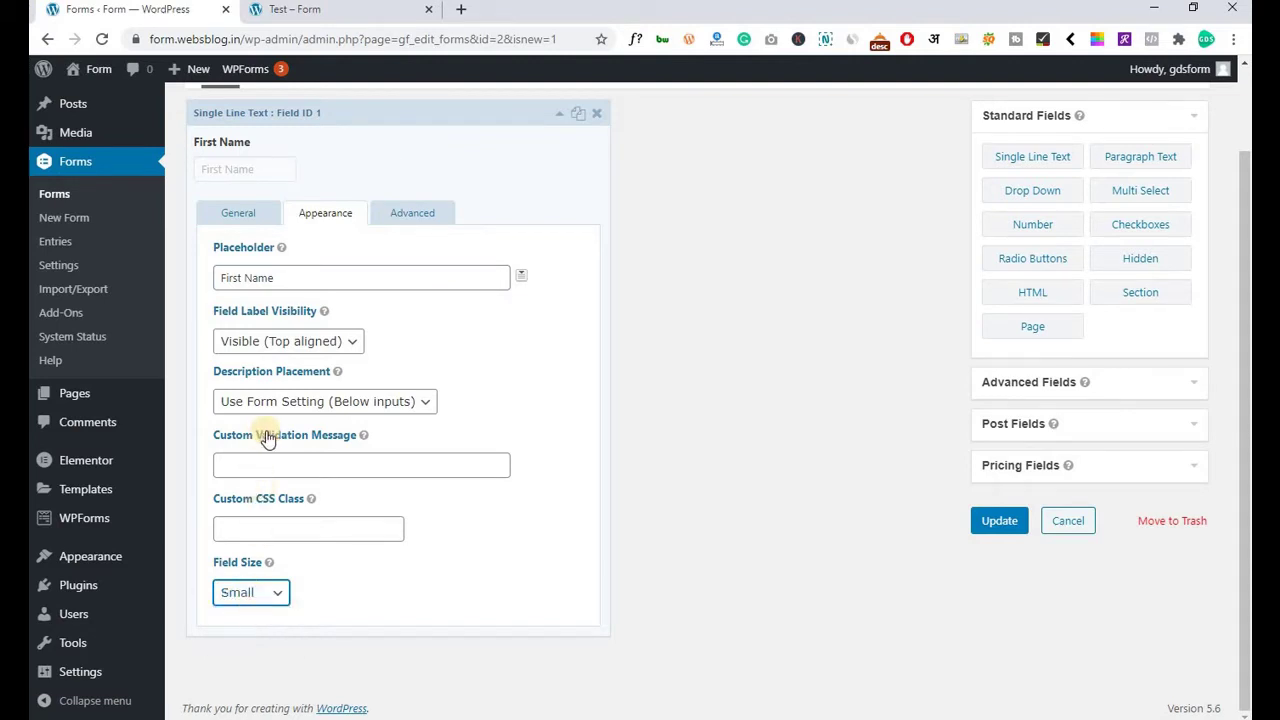
{"action": "left_click", "coordinate": [262, 593]}
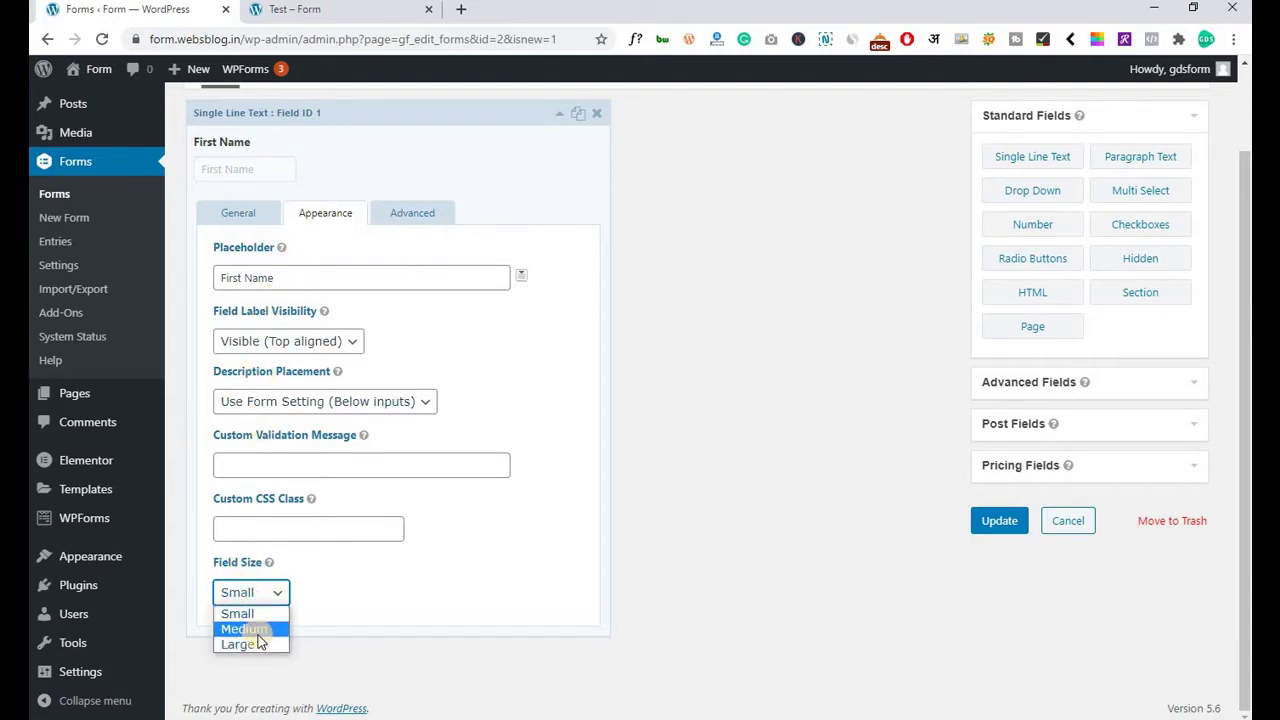
{"action": "left_click", "coordinate": [263, 638]}
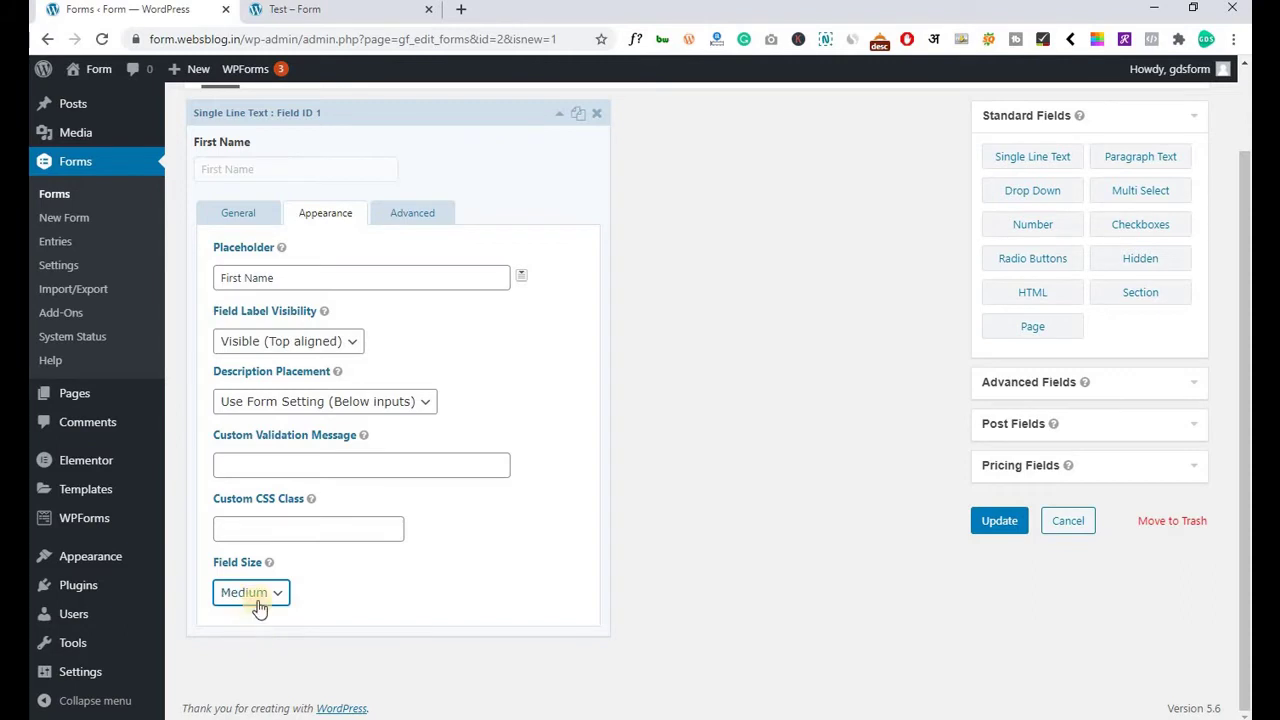
{"action": "left_click", "coordinate": [254, 600]}
{"action": "left_click", "coordinate": [242, 645]}
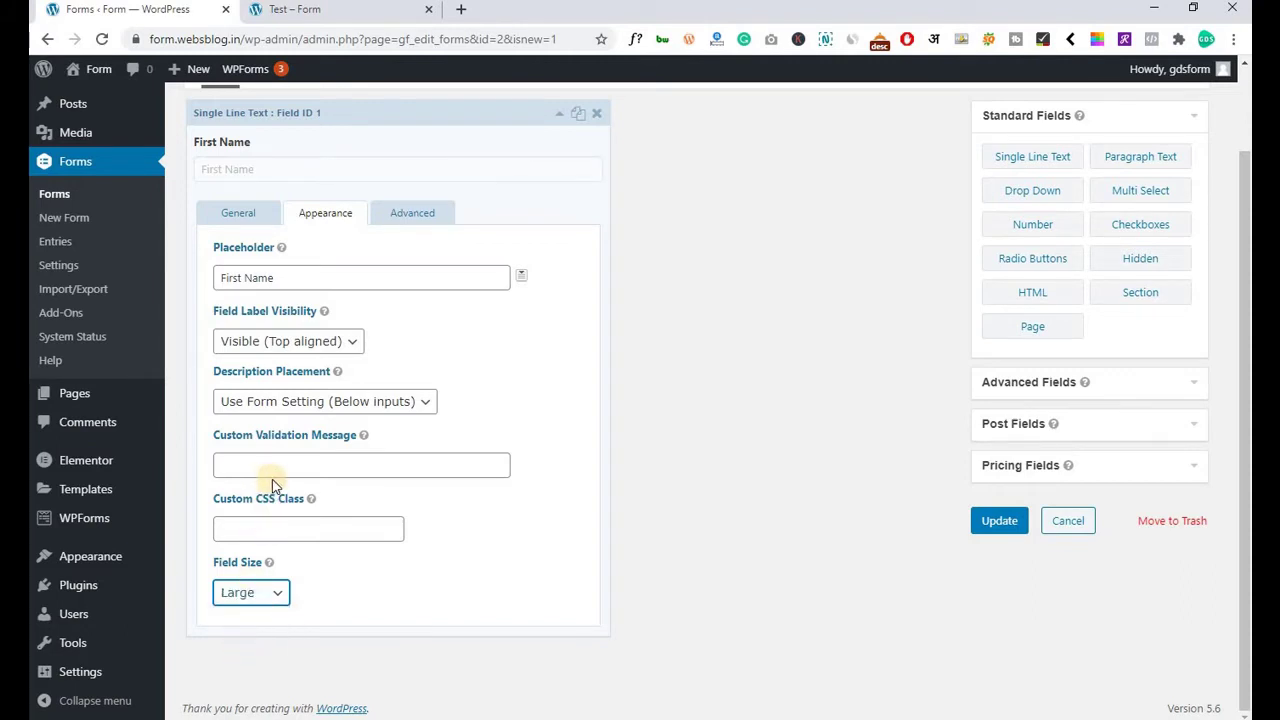
Compare with the name fields on the Test Form page and set the First Name field's label visibility to Hidden.
{"action": "left_click", "coordinate": [287, 20]}
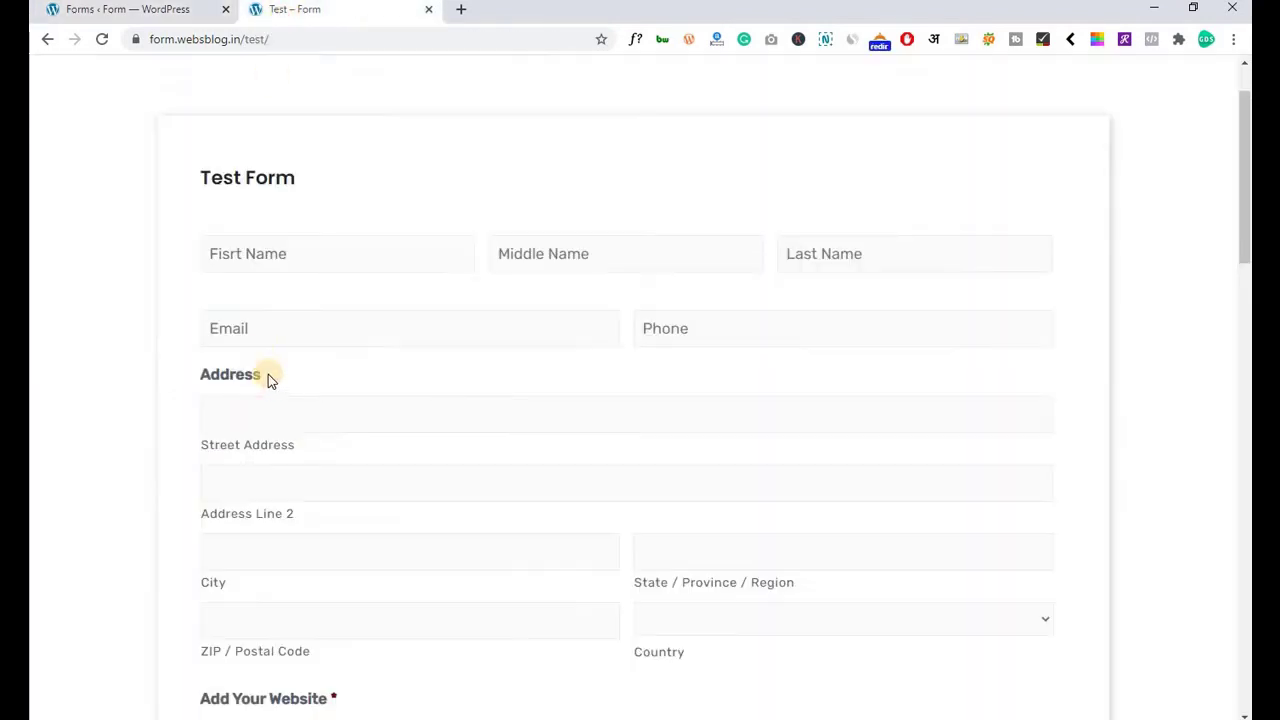
{"action": "left_click", "coordinate": [261, 257]}
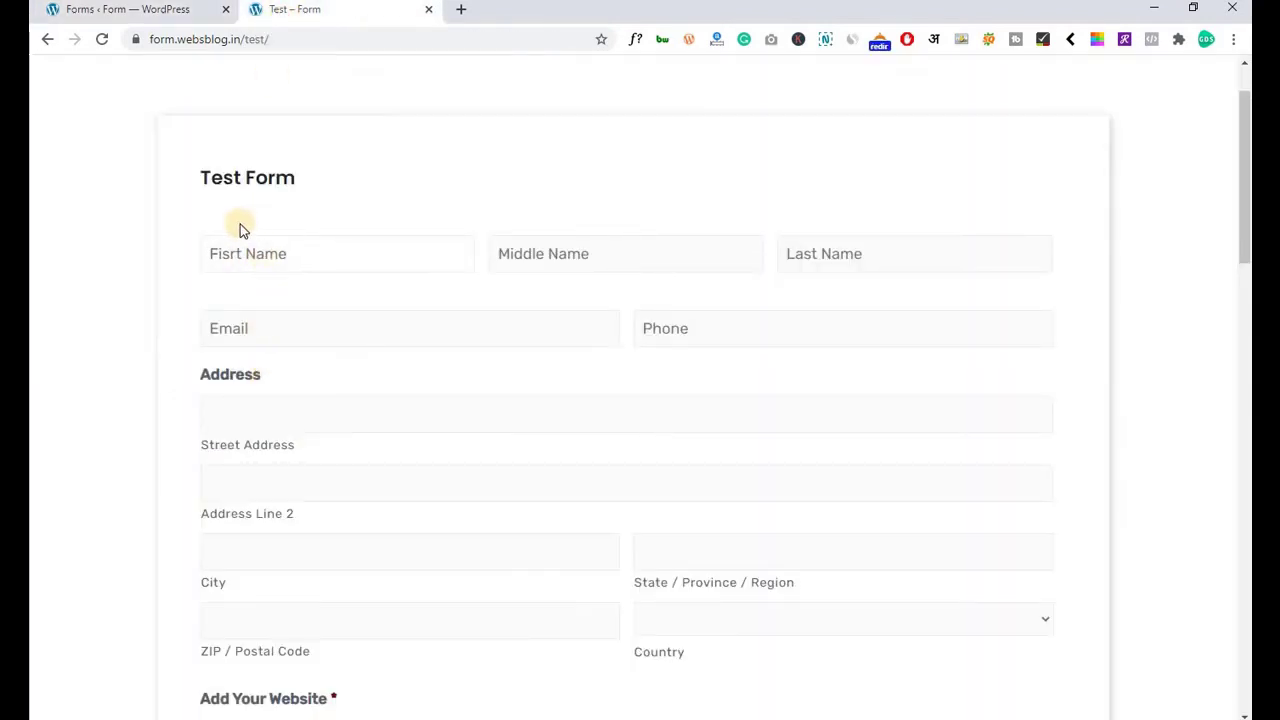
{"action": "left_click", "coordinate": [162, 16]}
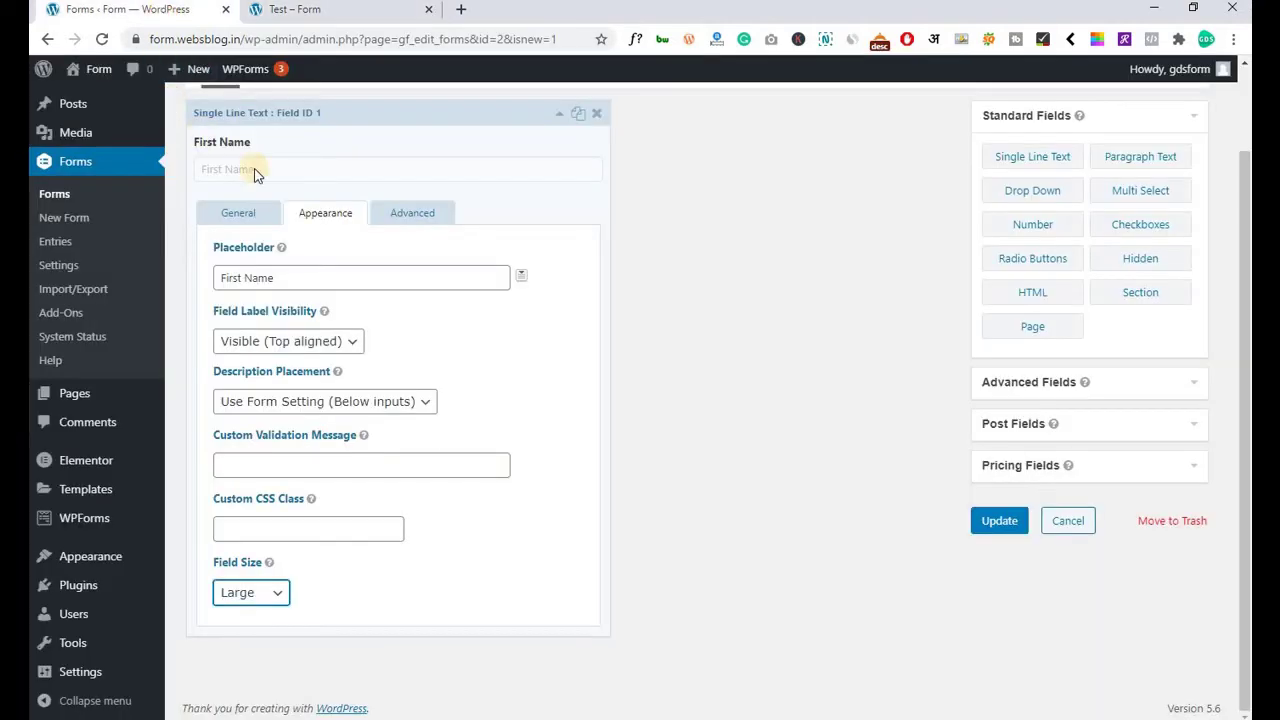
{"action": "left_click", "coordinate": [255, 343]}
{"action": "left_click", "coordinate": [250, 378]}
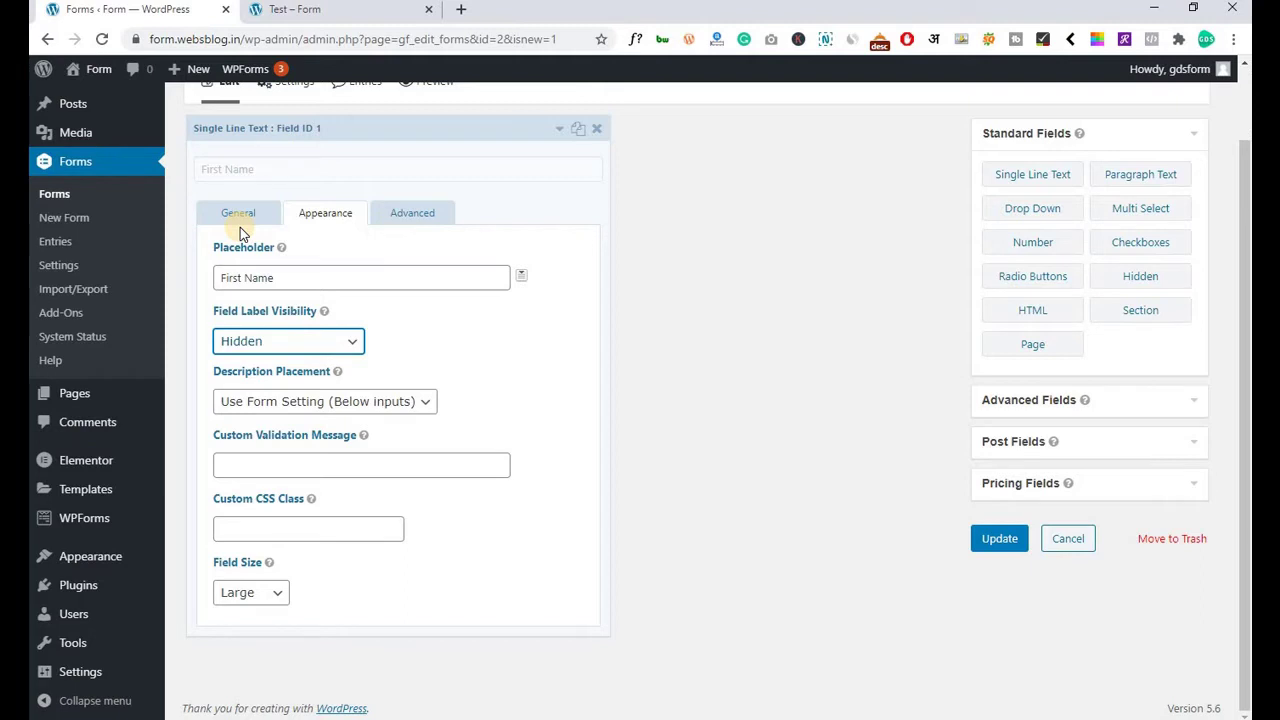
Search the web for "gravity form classes" in a new tab, open the CSS Ready Classes article and place its tab beside the form editor.
{"action": "left_click", "coordinate": [461, 9]}
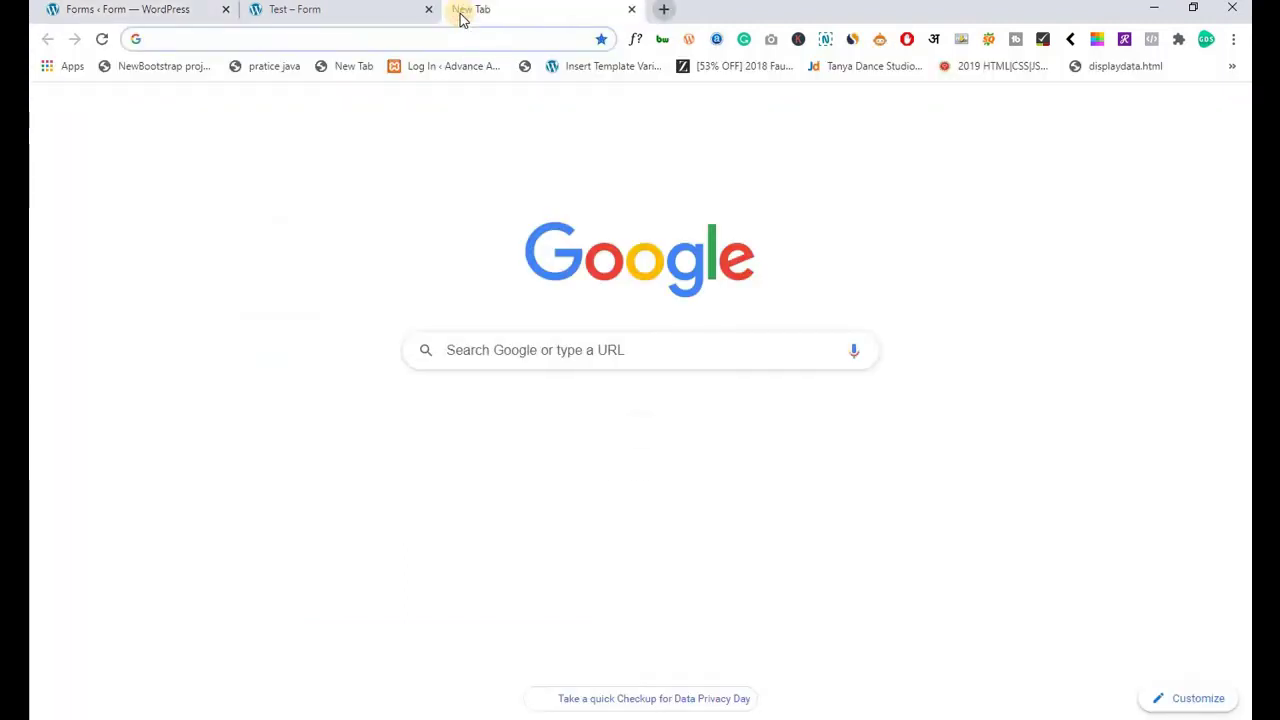
{"action": "type", "text": "grav"}
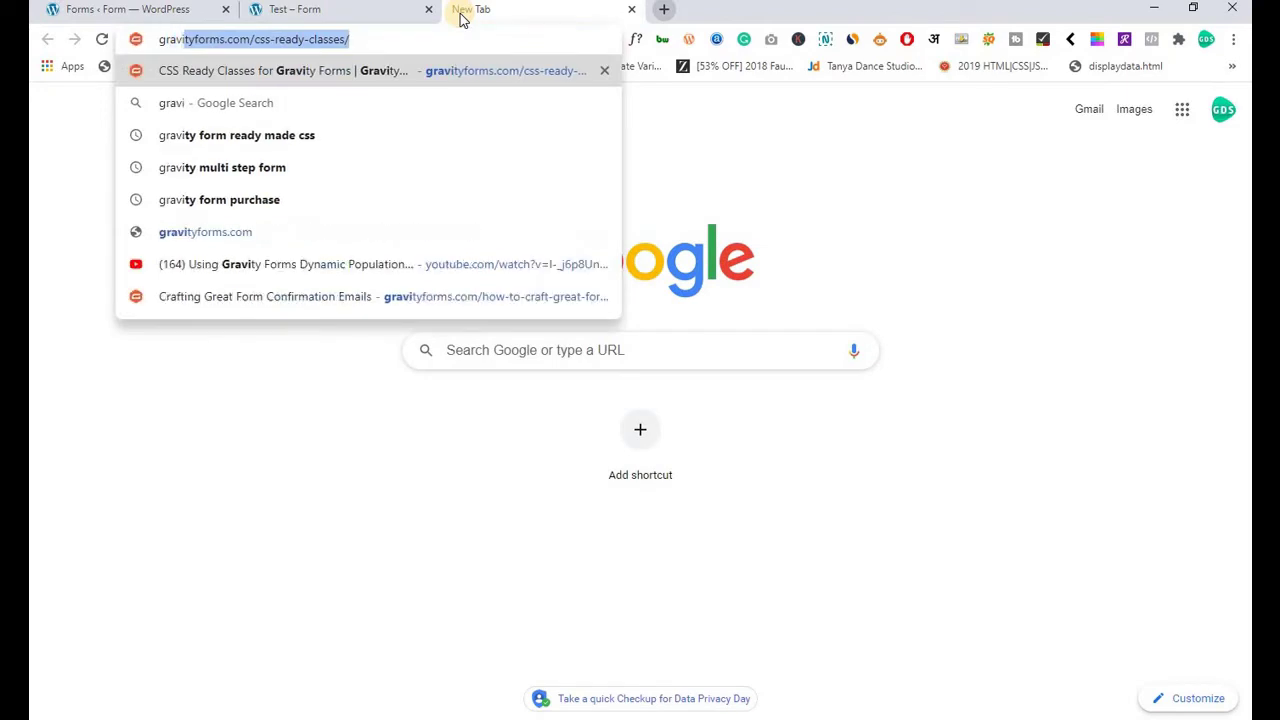
{"action": "type", "text": "ity form "}
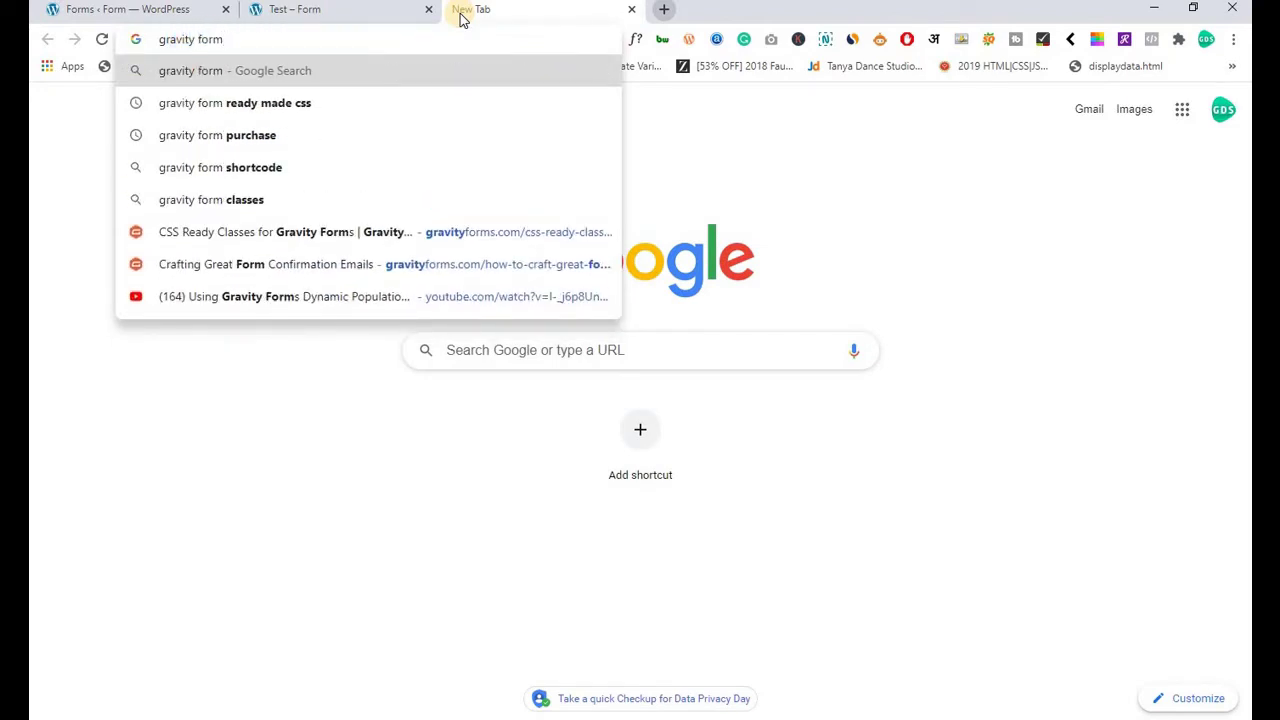
{"action": "type", "text": "c"}
{"action": "key", "text": "Down"}
{"action": "key", "text": "Down"}
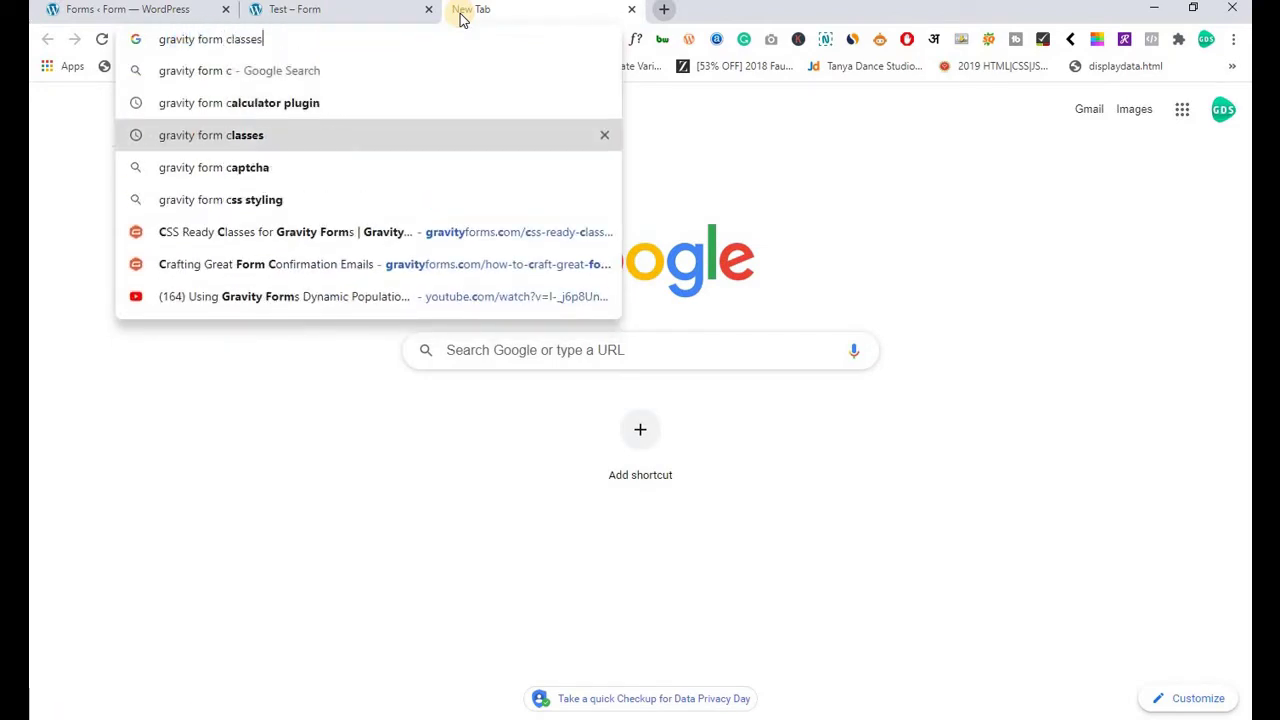
{"action": "key", "text": "Return"}
{"action": "left_click_drag", "start_coordinate": [486, 14], "coordinate": [349, 9]}
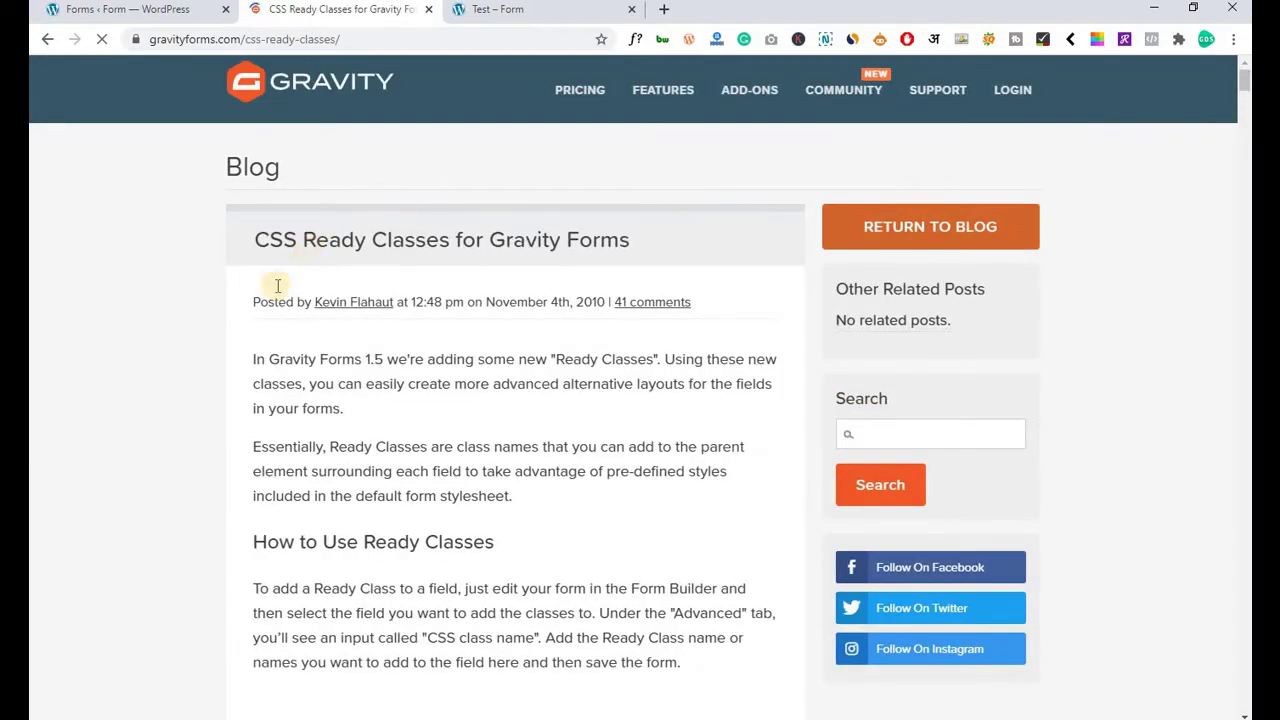
Examine the Ready Classes article for the two- and three-column class names, comparing with the name row on the Test Form page.
{"action": "scroll", "coordinate": [200, 343], "scroll_direction": "down", "scroll_amount": 5}
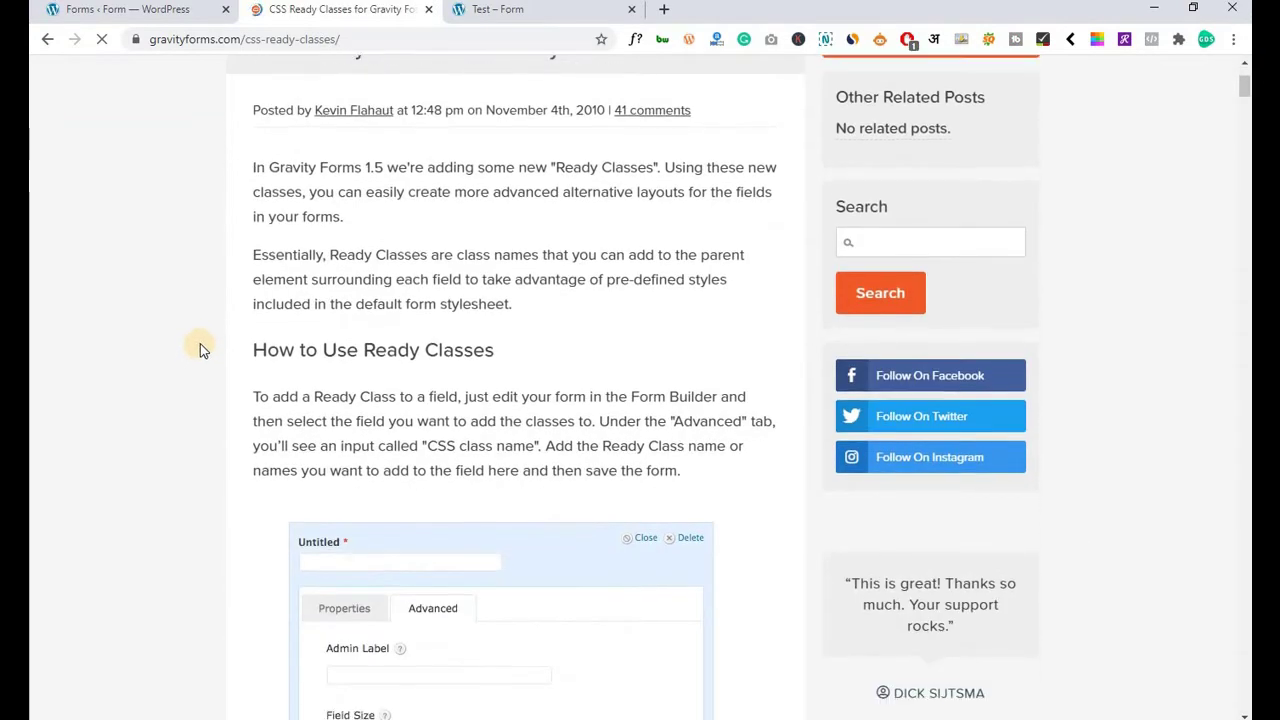
{"action": "scroll", "coordinate": [212, 324], "scroll_direction": "down", "scroll_amount": 3}
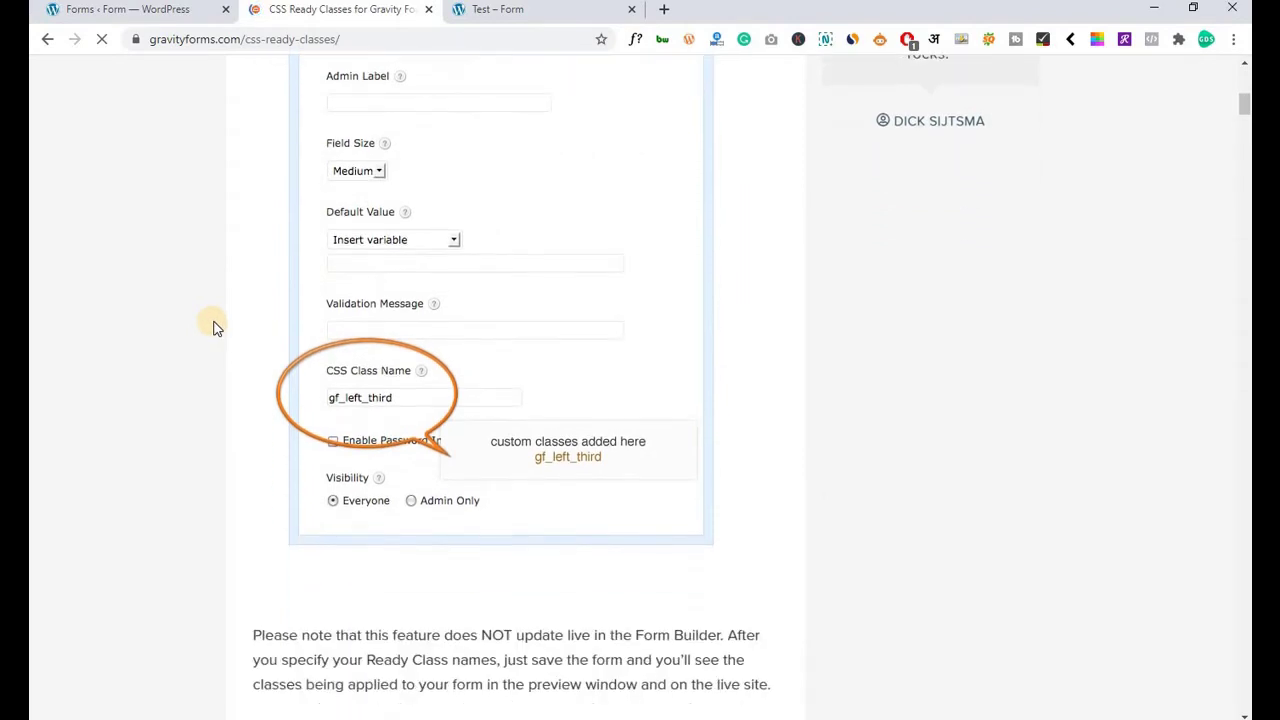
{"action": "left_click", "coordinate": [497, 9]}
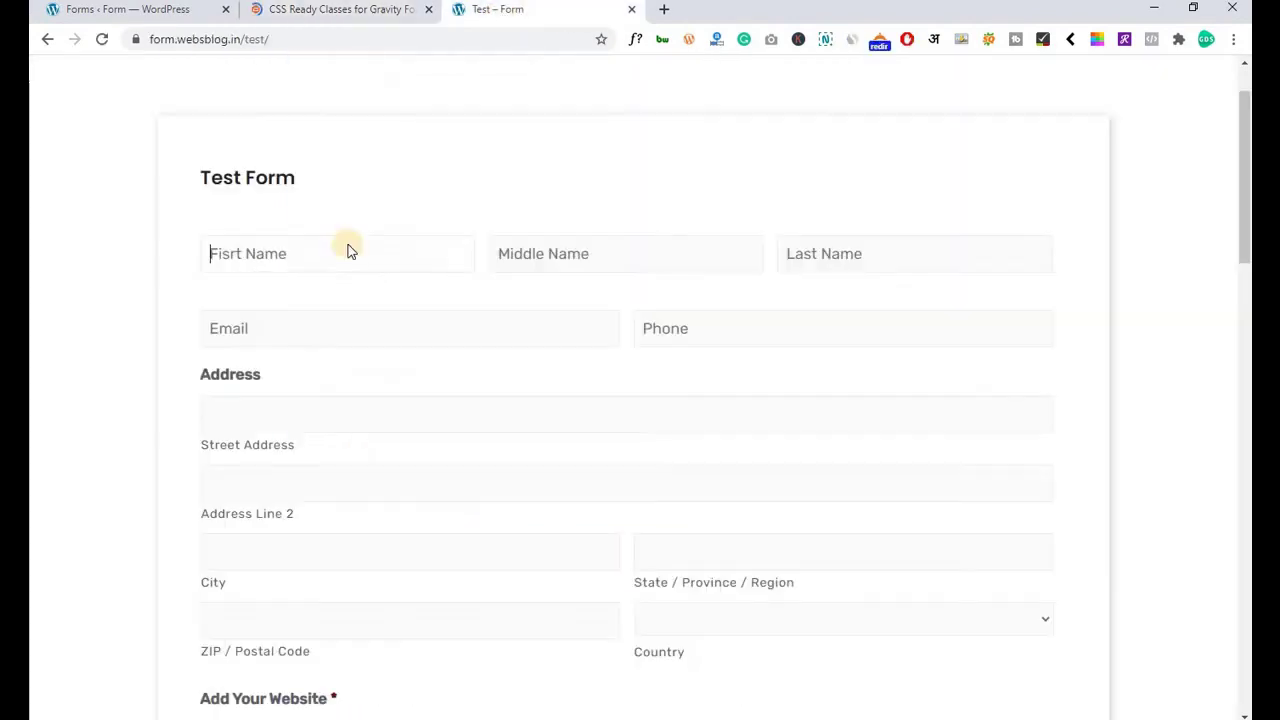
{"action": "left_click", "coordinate": [300, 10]}
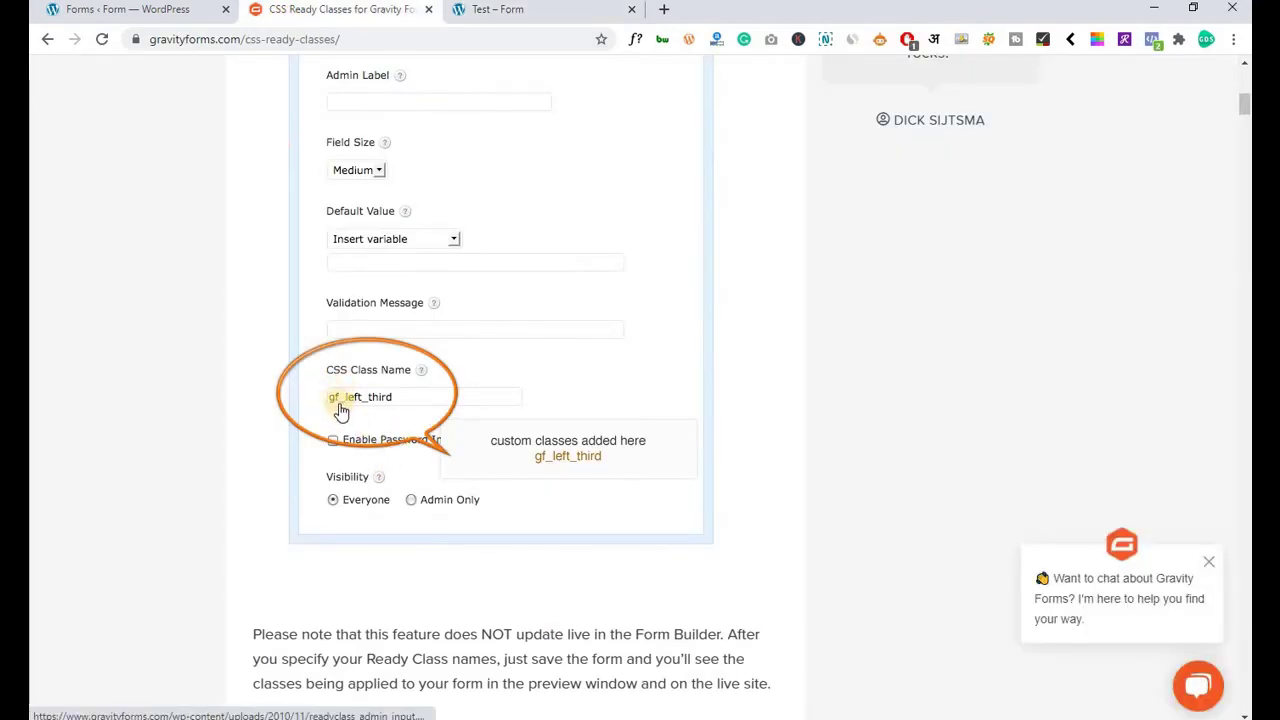
{"action": "scroll", "coordinate": [318, 418], "scroll_direction": "down", "scroll_amount": 4}
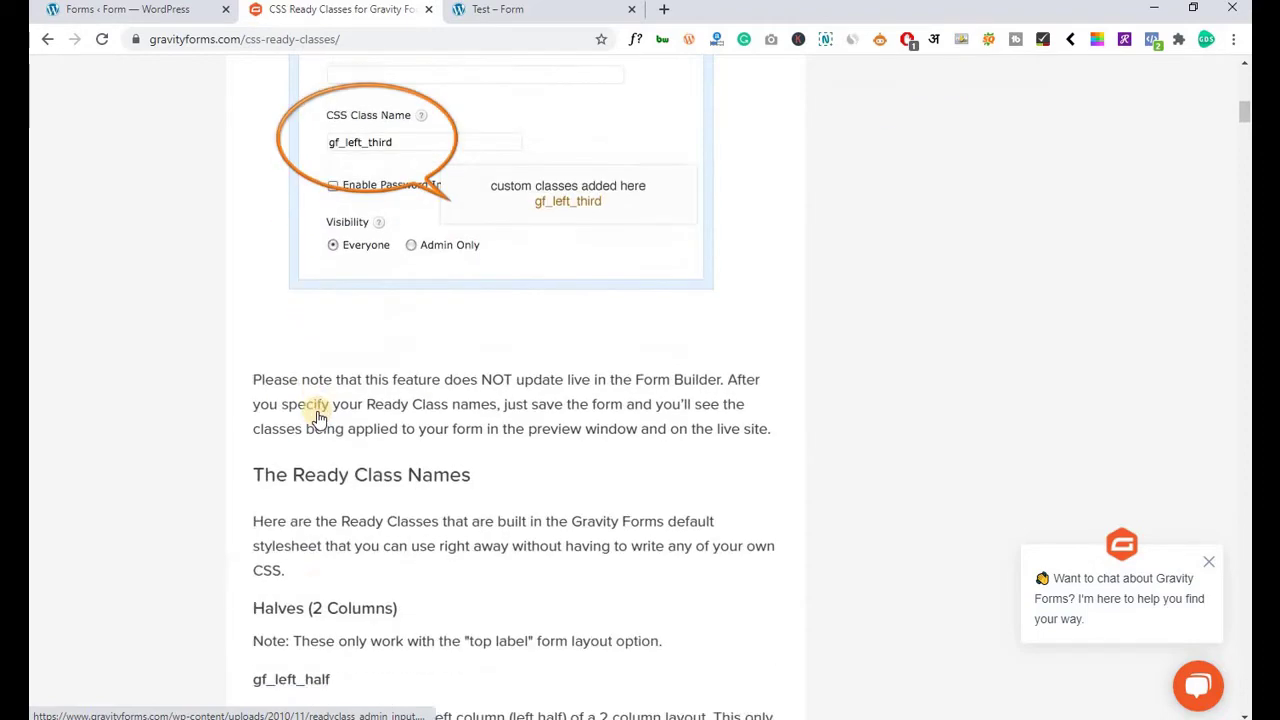
{"action": "scroll", "coordinate": [306, 454], "scroll_direction": "down", "scroll_amount": 2}
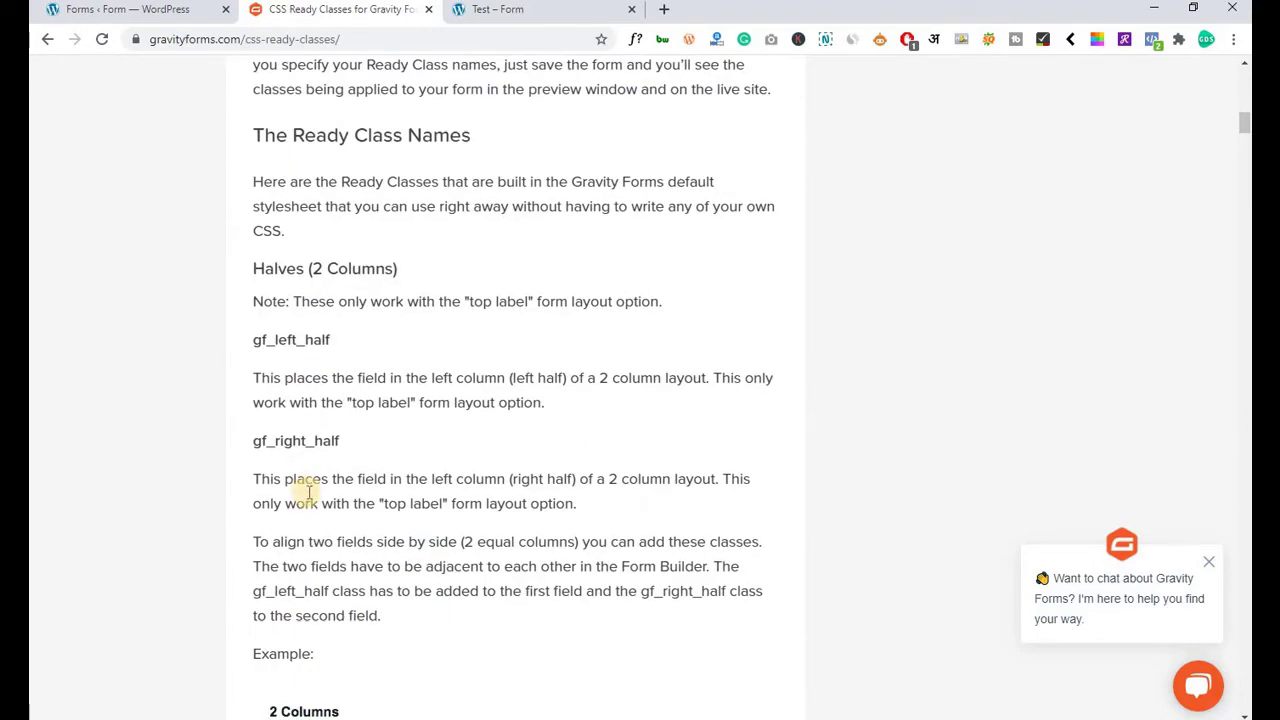
{"action": "scroll", "coordinate": [306, 491], "scroll_direction": "down", "scroll_amount": 1}
{"action": "scroll", "coordinate": [306, 491], "scroll_direction": "up", "scroll_amount": 1}
{"action": "scroll", "coordinate": [306, 491], "scroll_direction": "down", "scroll_amount": 1}
{"action": "scroll", "coordinate": [306, 489], "scroll_direction": "up", "scroll_amount": 2}
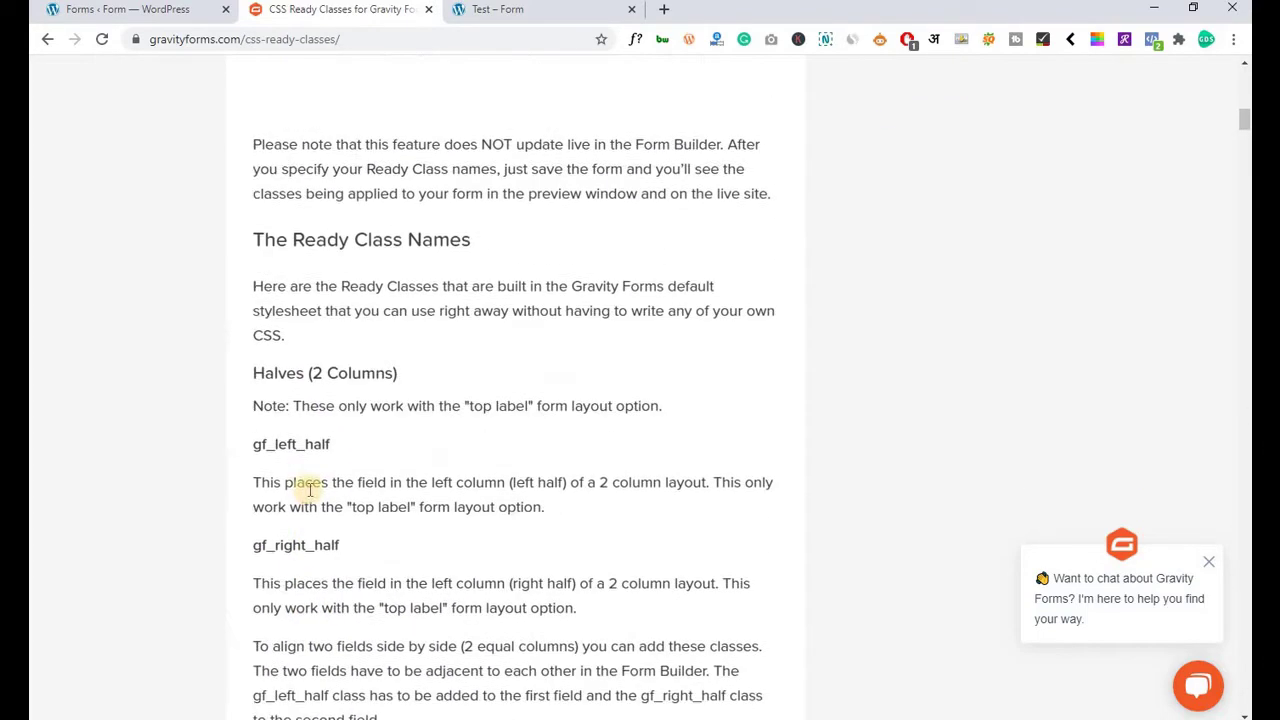
{"action": "scroll", "coordinate": [260, 480], "scroll_direction": "up", "scroll_amount": 2}
{"action": "scroll", "coordinate": [262, 482], "scroll_direction": "up", "scroll_amount": 2}
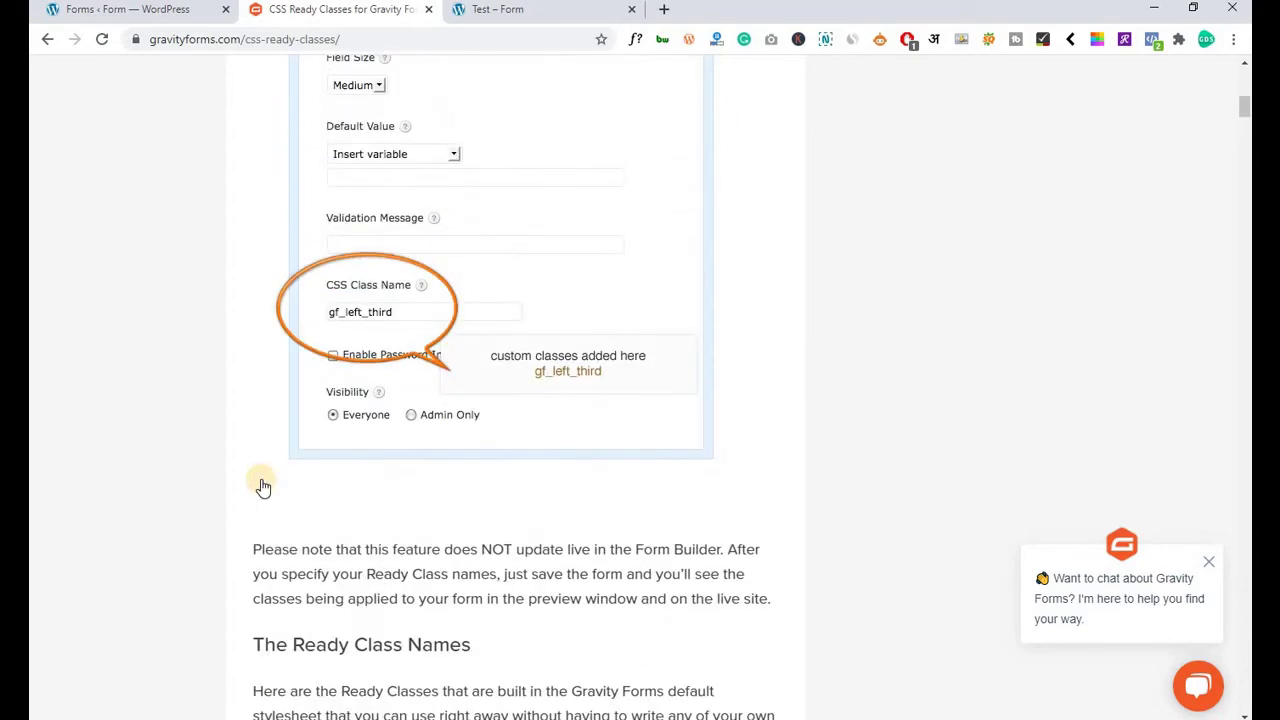
{"action": "scroll", "coordinate": [220, 389], "scroll_direction": "down", "scroll_amount": 13}
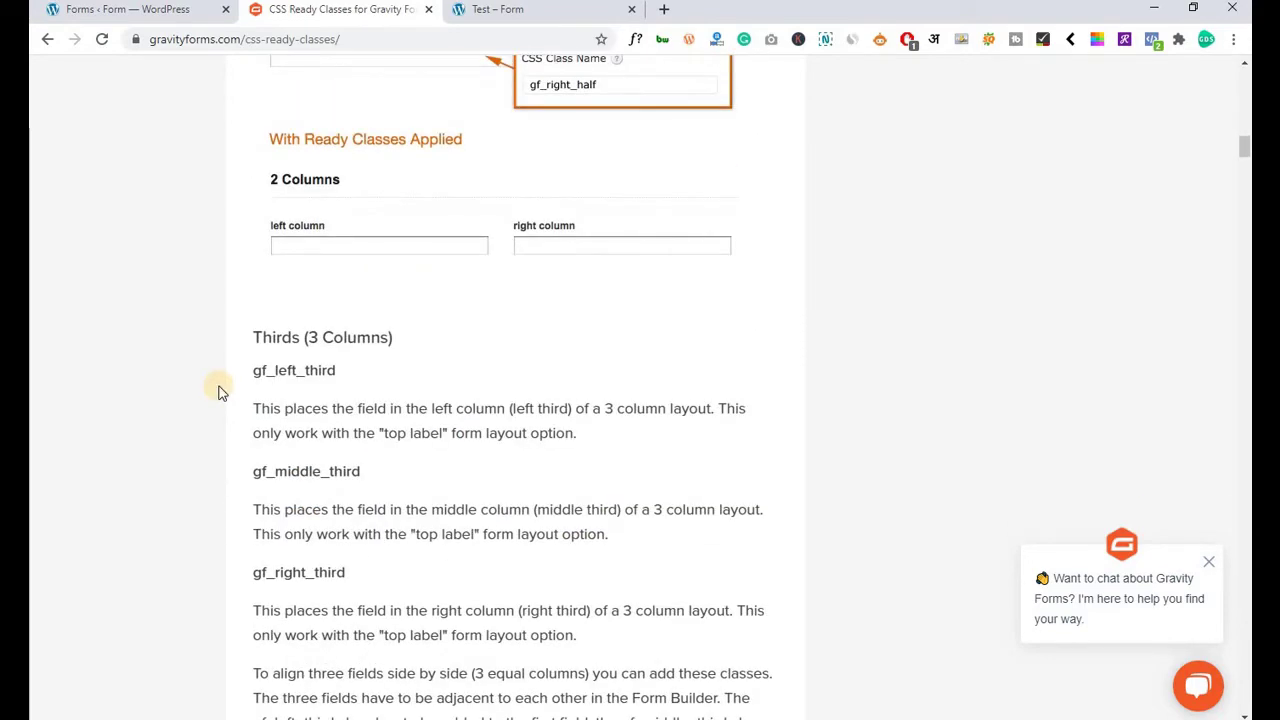
{"action": "scroll", "coordinate": [220, 389], "scroll_direction": "down", "scroll_amount": 2}
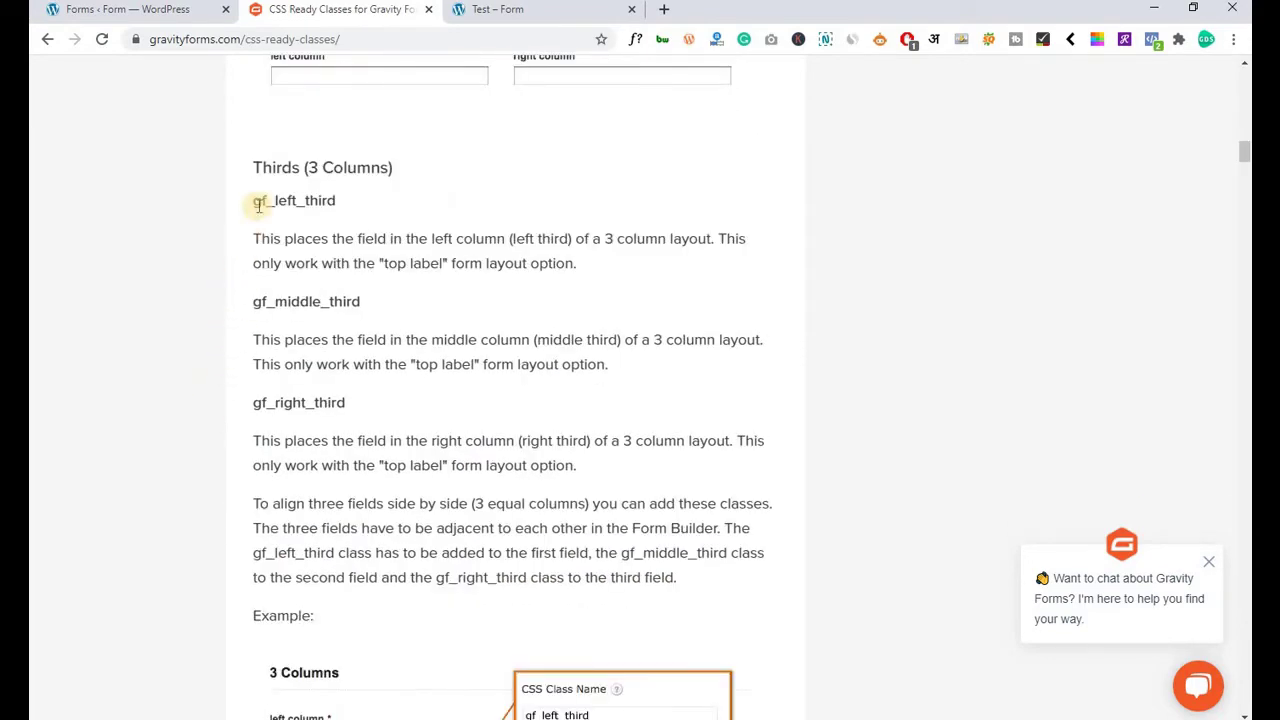
Copy the class name gf_left_third from the article into the First Name field's custom CSS class and collapse the field's settings.
{"action": "left_click_drag", "start_coordinate": [255, 200], "coordinate": [366, 204]}
{"action": "key", "text": "ctrl+c"}
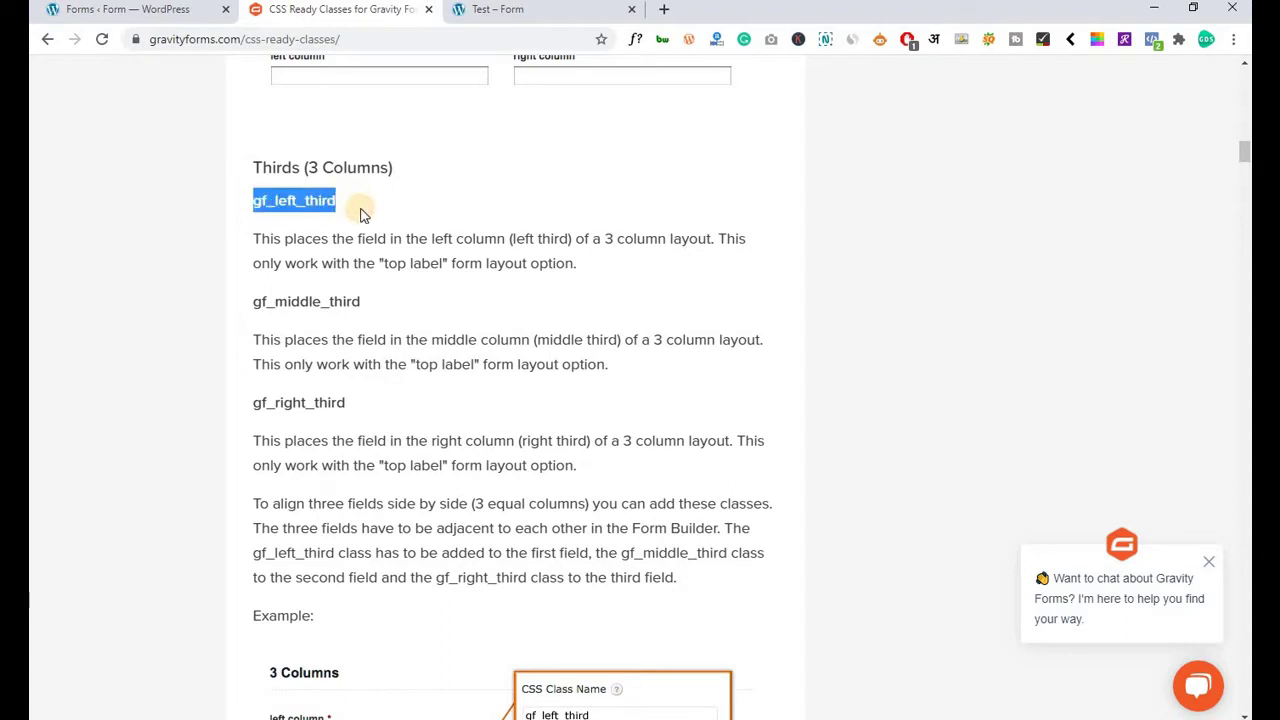
{"action": "left_click", "coordinate": [152, 10]}
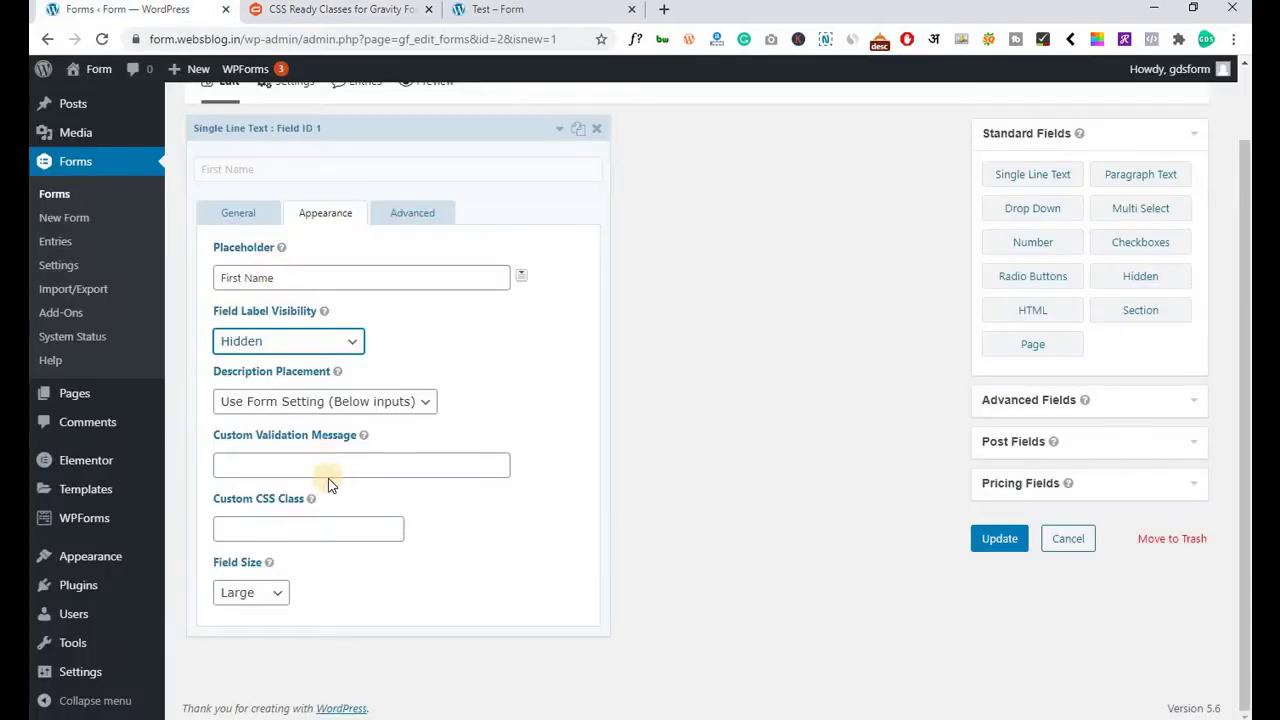
{"action": "left_click", "coordinate": [324, 531]}
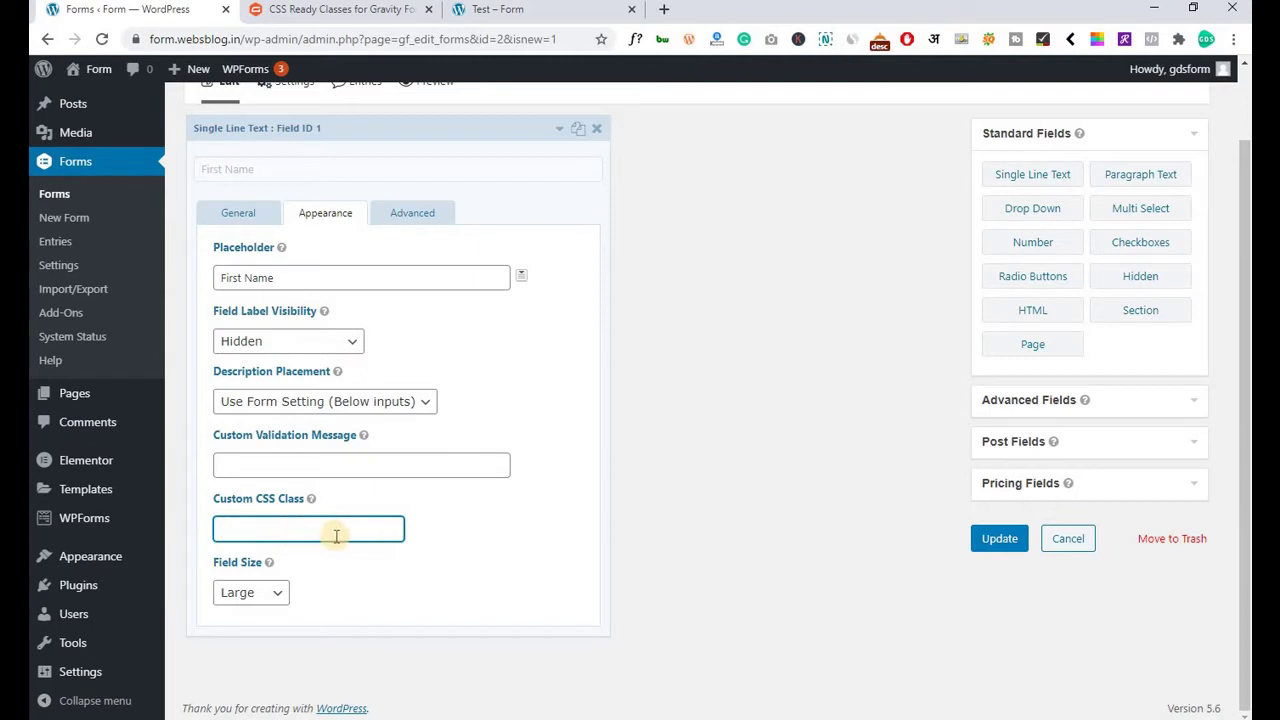
{"action": "key", "text": "ctrl+v"}
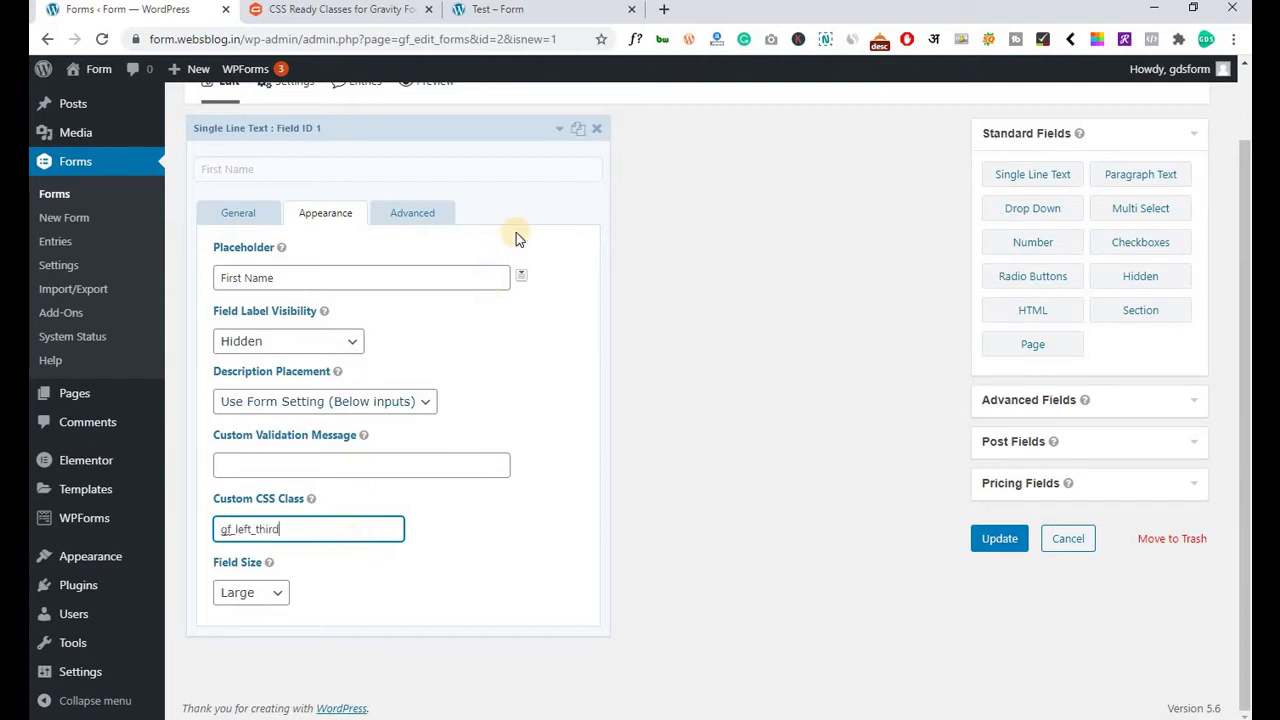
{"action": "scroll", "coordinate": [516, 232], "scroll_direction": "up", "scroll_amount": 1}
{"action": "left_click", "coordinate": [559, 220]}
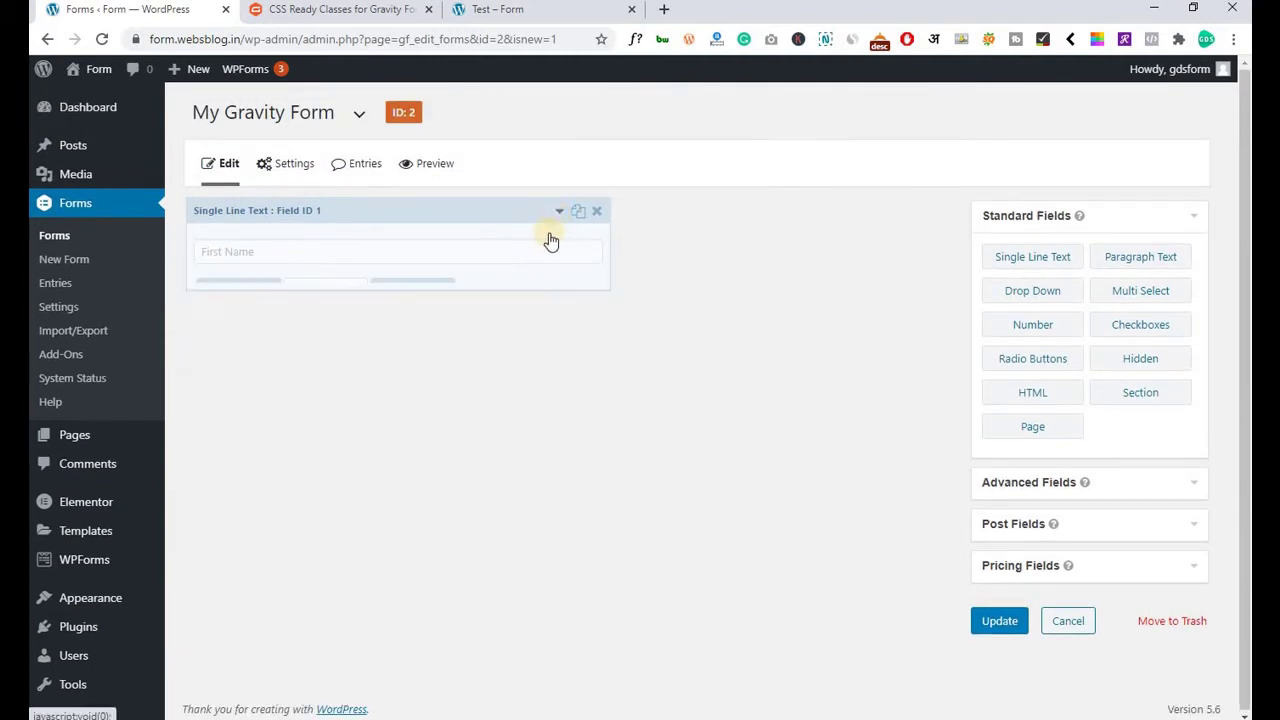
Duplicate the First Name field and set the copy's placeholder to "Middle Name".
{"action": "left_click", "coordinate": [577, 213]}
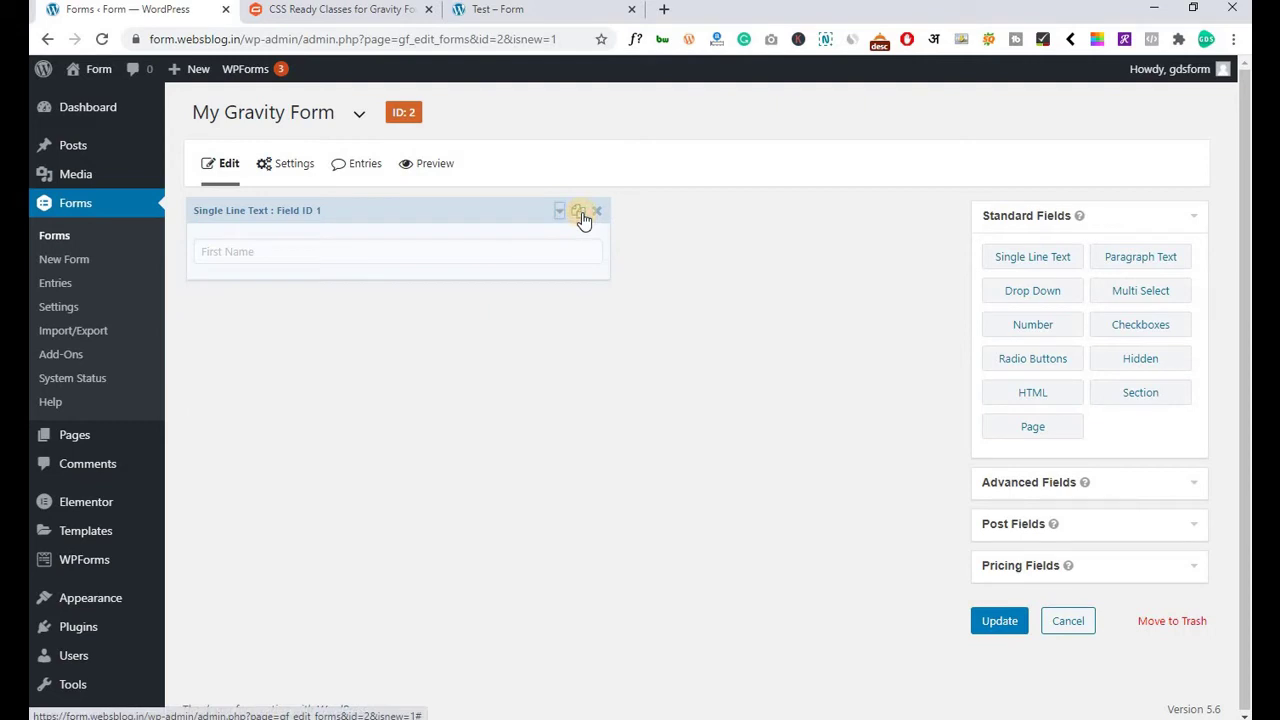
{"action": "left_click", "coordinate": [577, 219]}
{"action": "left_click", "coordinate": [420, 363]}
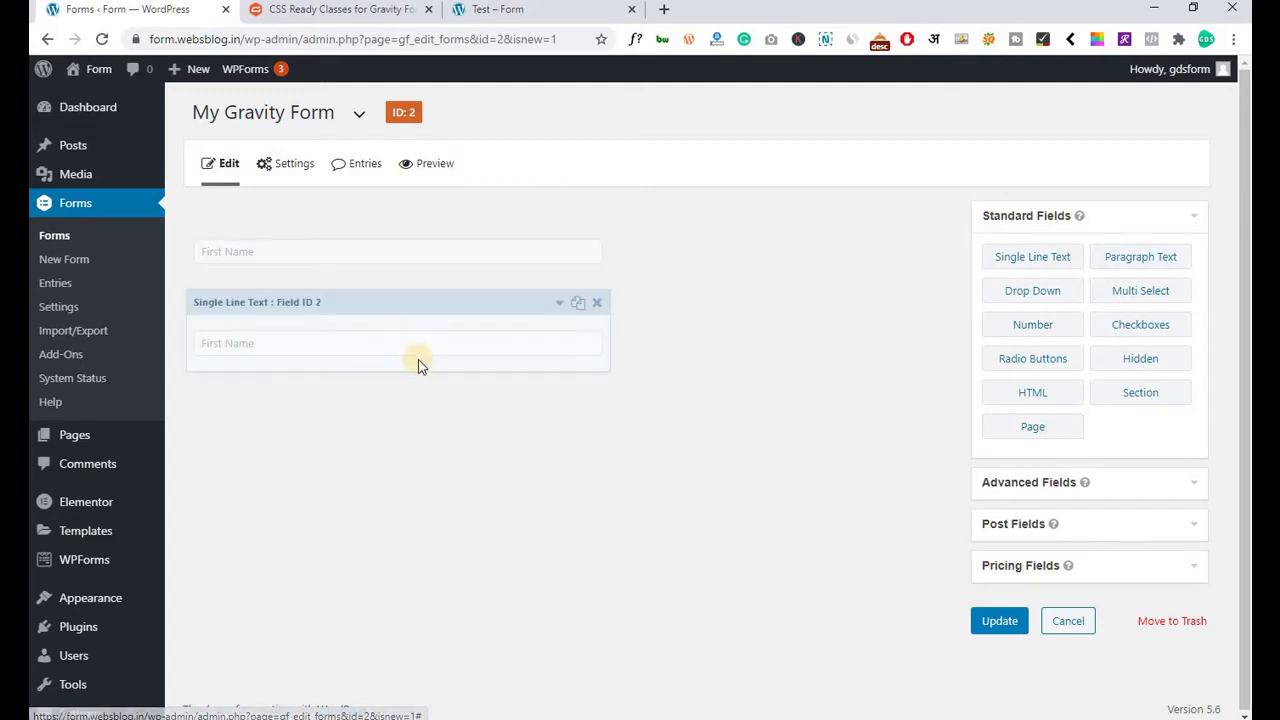
{"action": "left_click", "coordinate": [559, 303]}
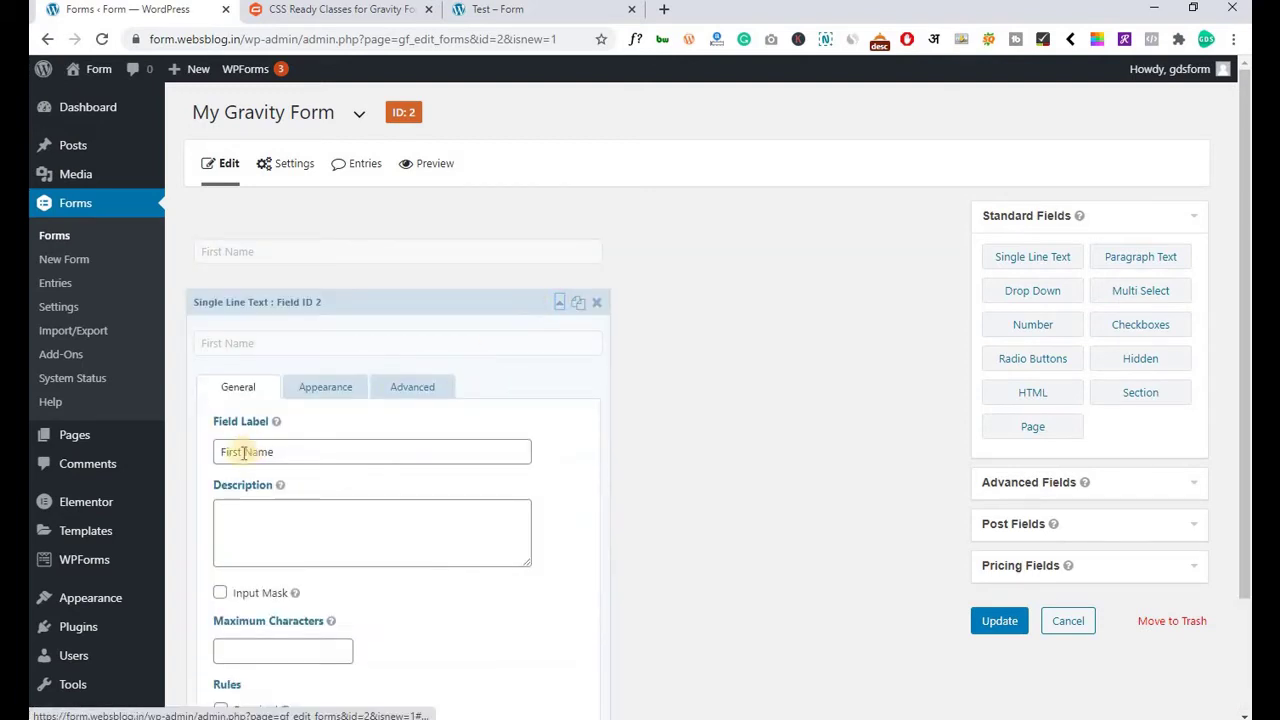
{"action": "left_click", "coordinate": [318, 390]}
{"action": "left_click", "coordinate": [297, 452]}
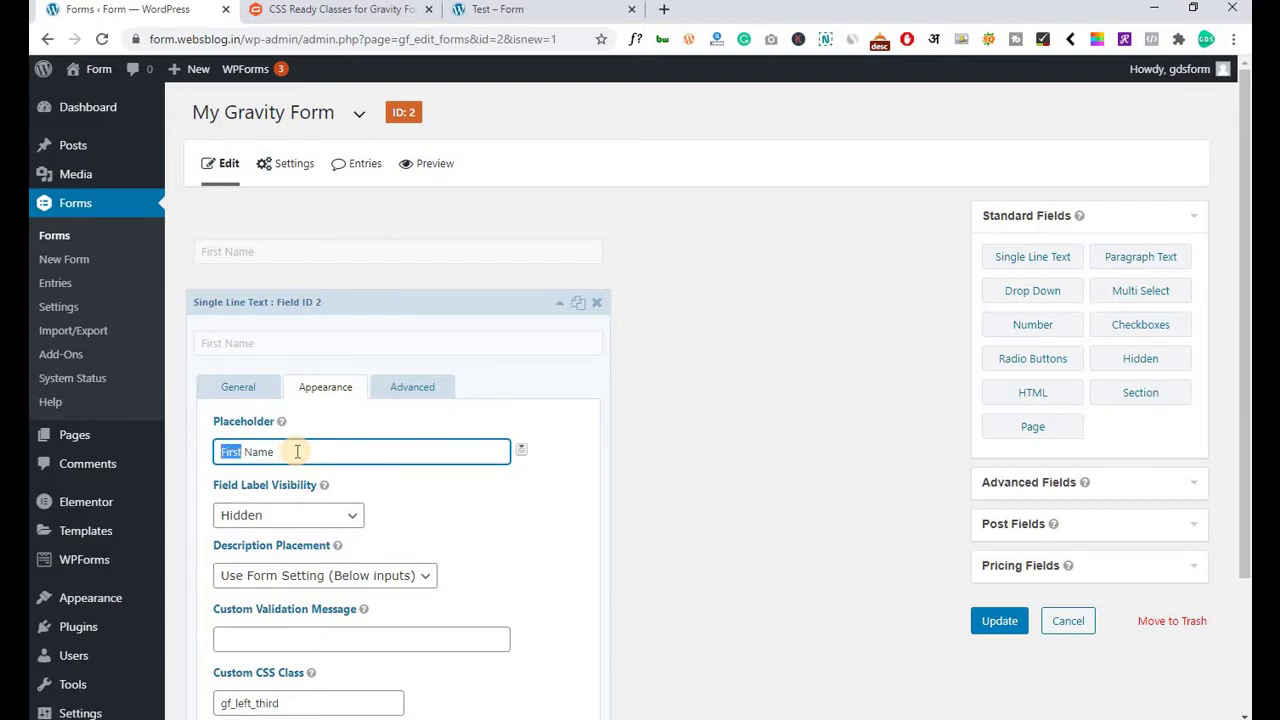
{"action": "type", "text": "Middle"}
Copy the class name gf_middle_third from the Ready Classes article into the Middle Name field's custom CSS class and collapse the field's settings.
{"action": "scroll", "coordinate": [300, 448], "scroll_direction": "down", "scroll_amount": 2}
{"action": "left_click", "coordinate": [368, 8]}
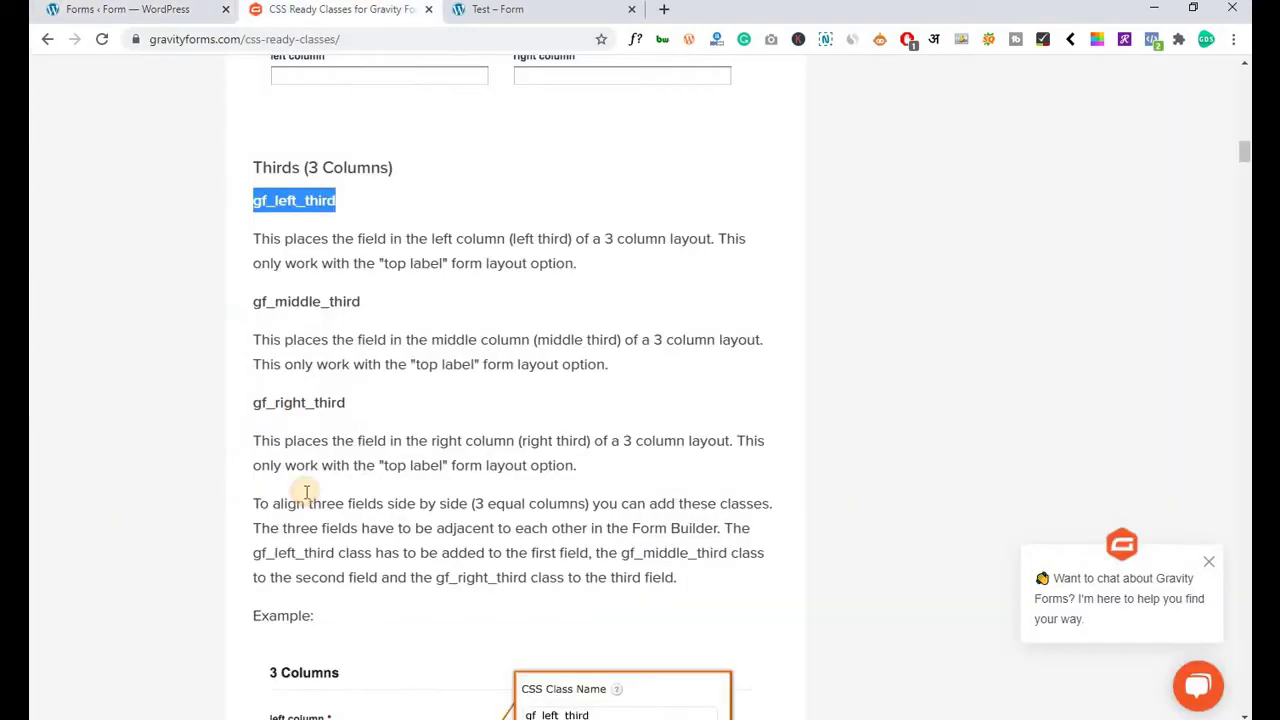
{"action": "left_click_drag", "start_coordinate": [255, 311], "coordinate": [366, 303]}
{"action": "key", "text": "ctrl+c"}
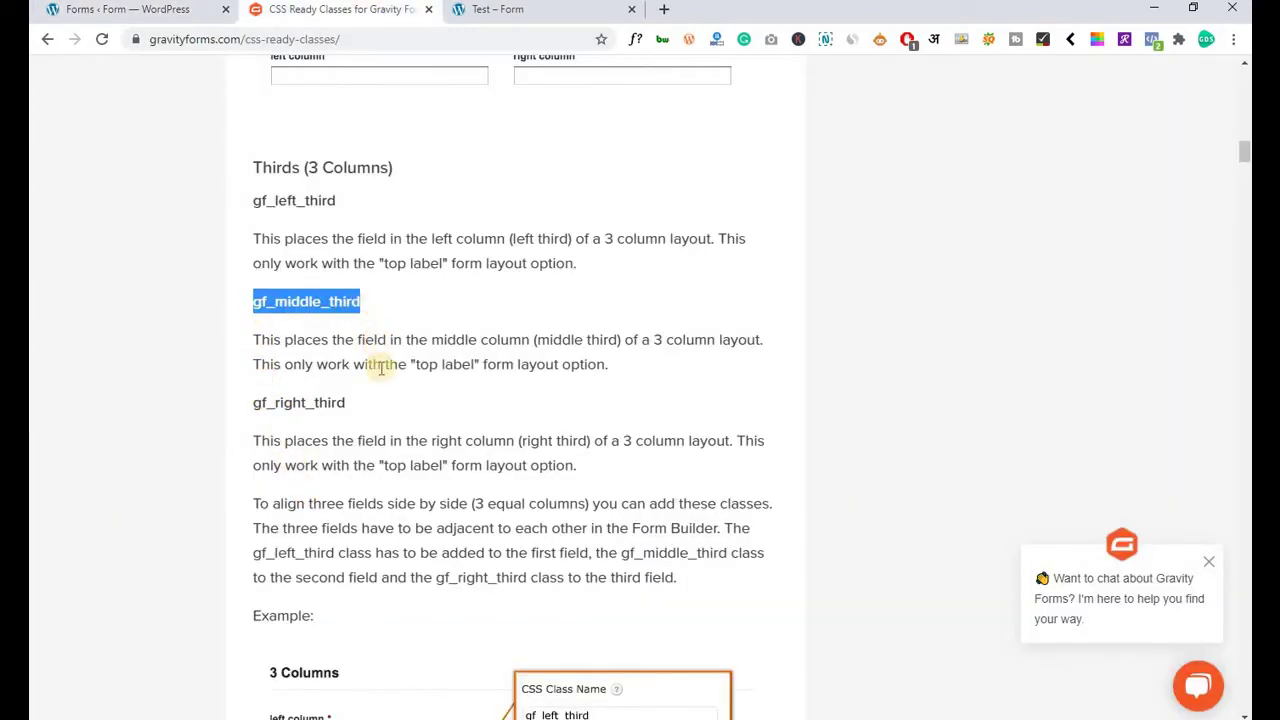
{"action": "left_click", "coordinate": [180, 14]}
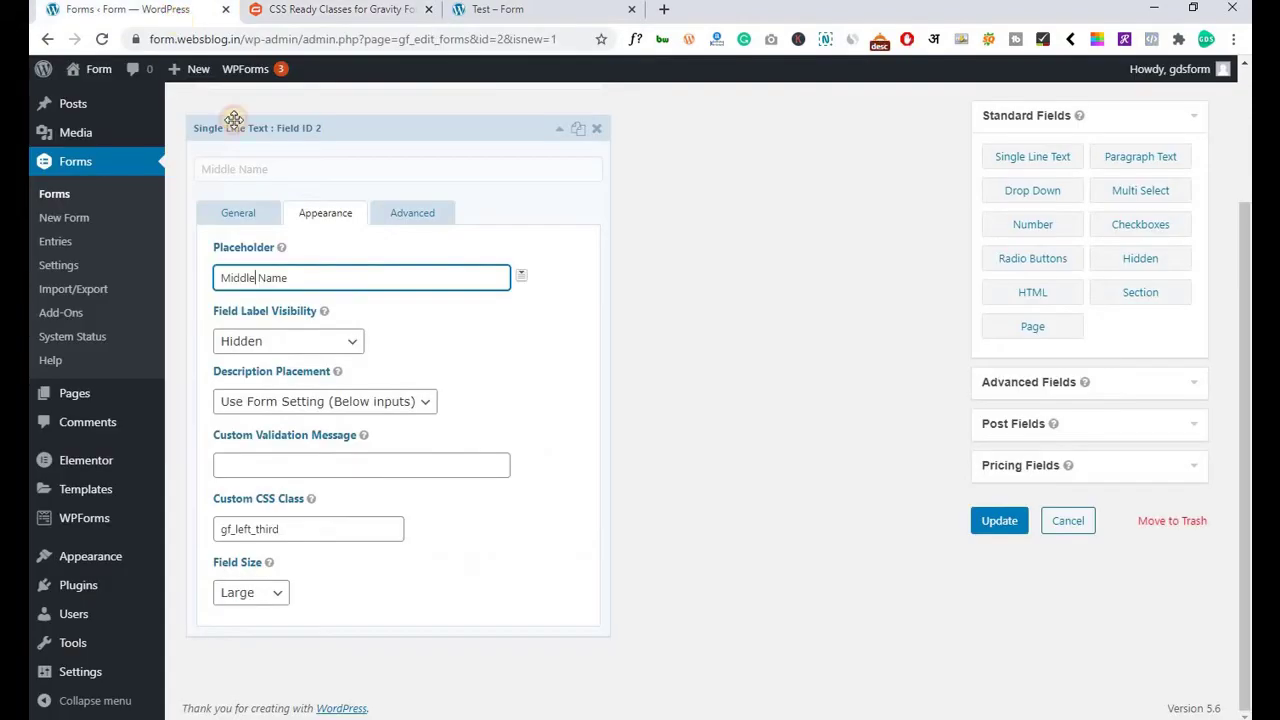
{"action": "key", "text": "ctrl+a"}
{"action": "left_click", "coordinate": [351, 523]}
{"action": "key", "text": "ctrl+a"}
{"action": "key", "text": "ctrl+v"}
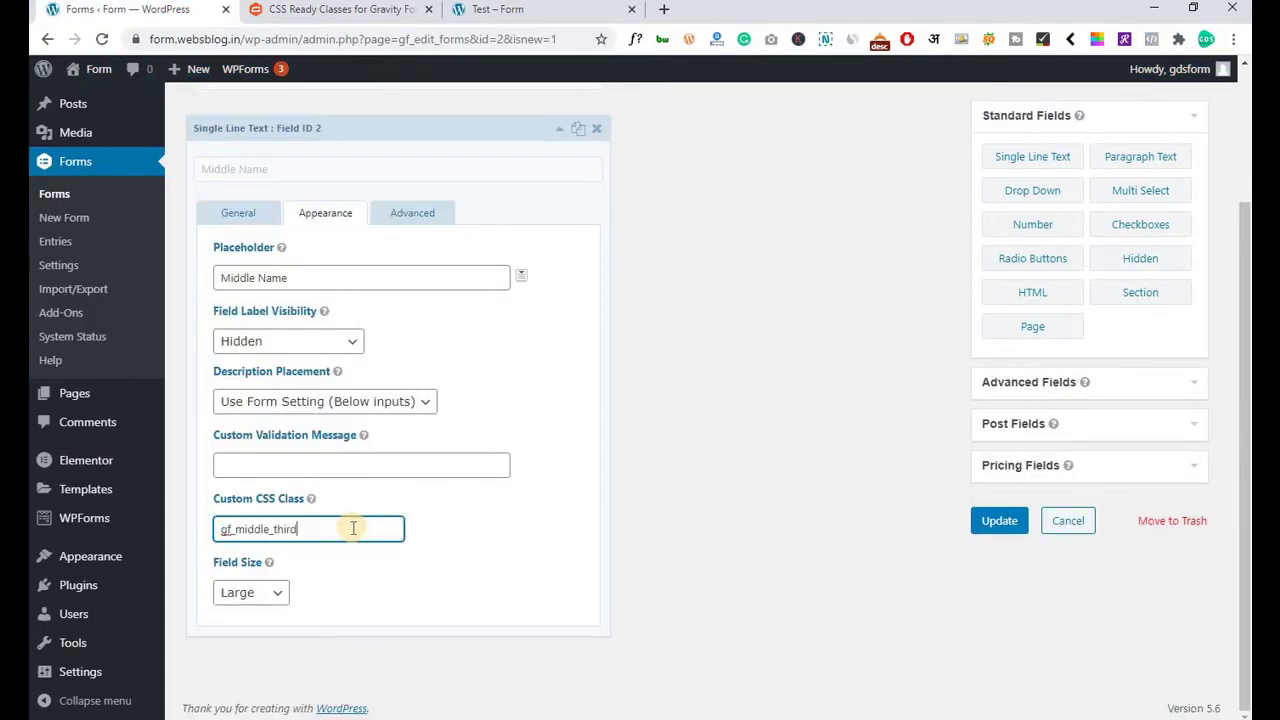
{"action": "scroll", "coordinate": [354, 529], "scroll_direction": "up", "scroll_amount": 2}
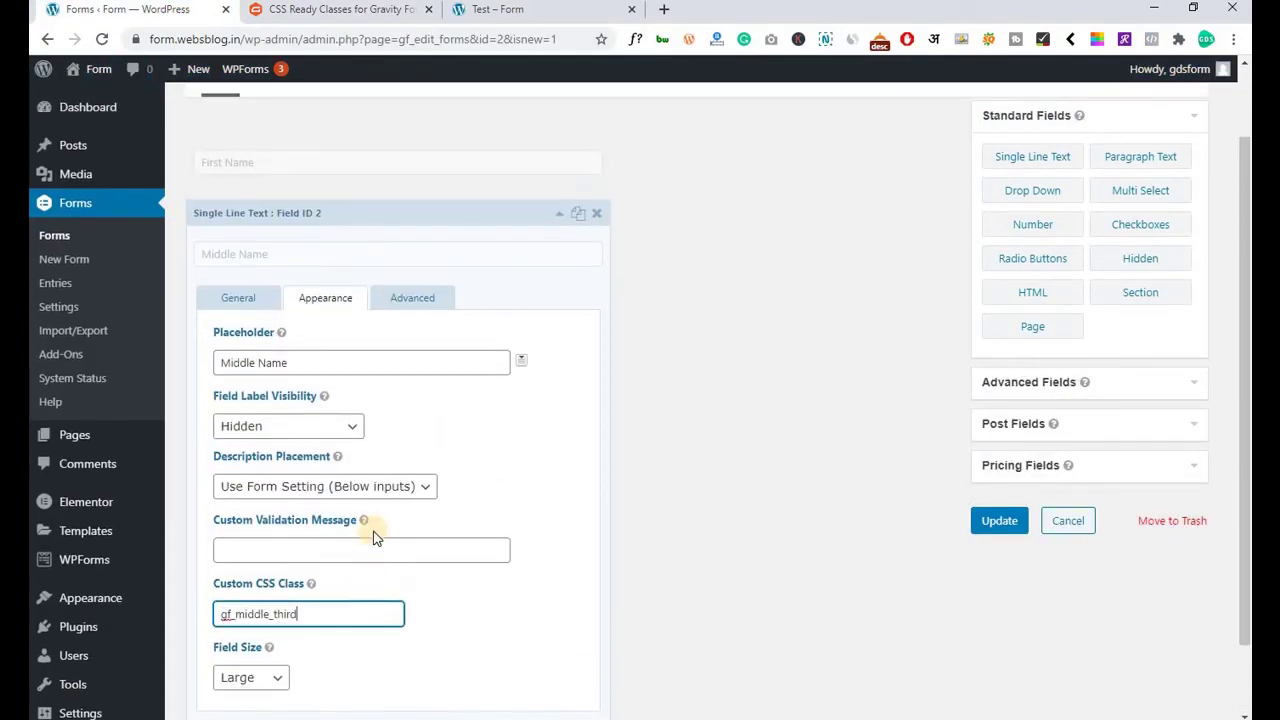
{"action": "left_click", "coordinate": [559, 217]}
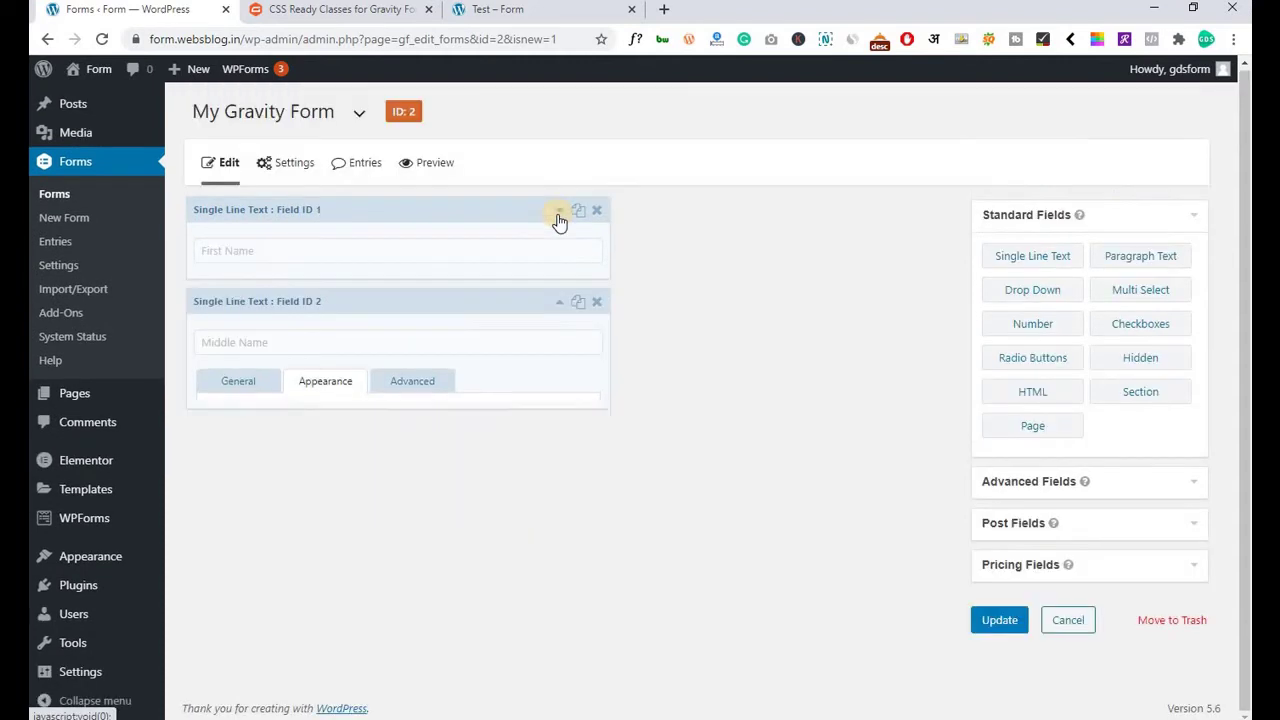
Duplicate the Middle Name field and set the copy's field label to "Last Name".
{"action": "left_click", "coordinate": [580, 303]}
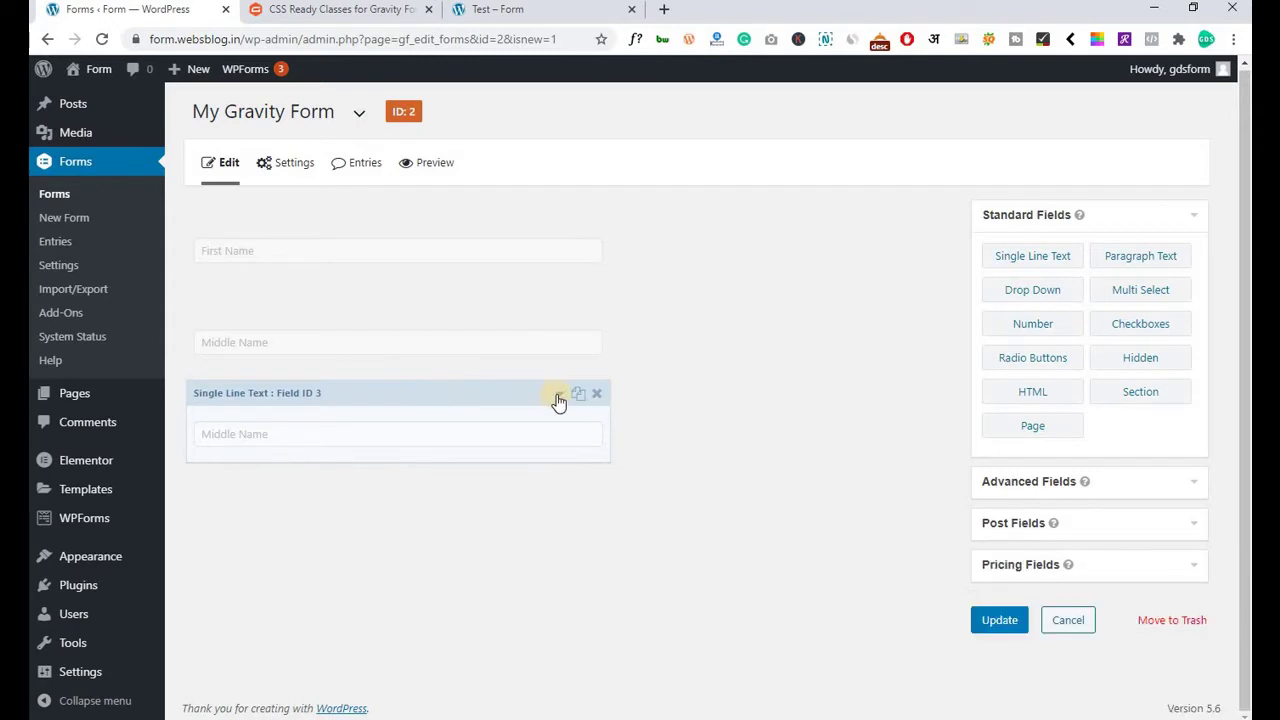
{"action": "left_click", "coordinate": [300, 451]}
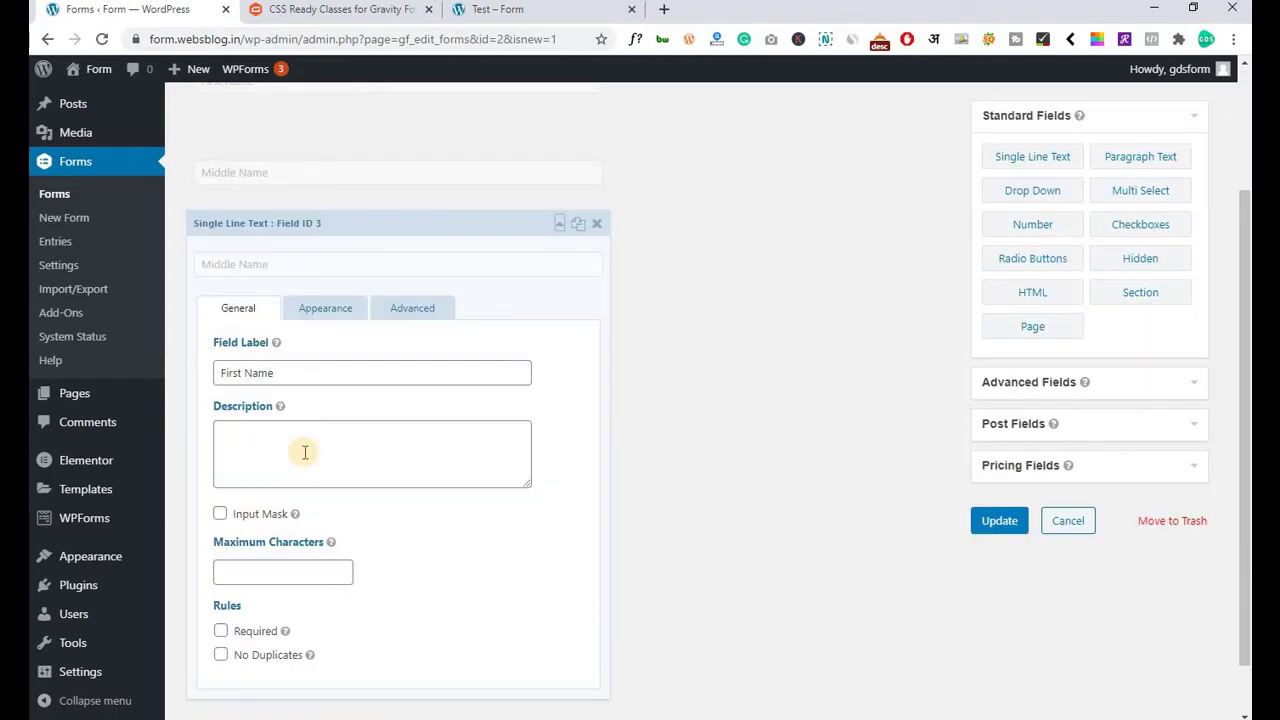
{"action": "left_click", "coordinate": [329, 375]}
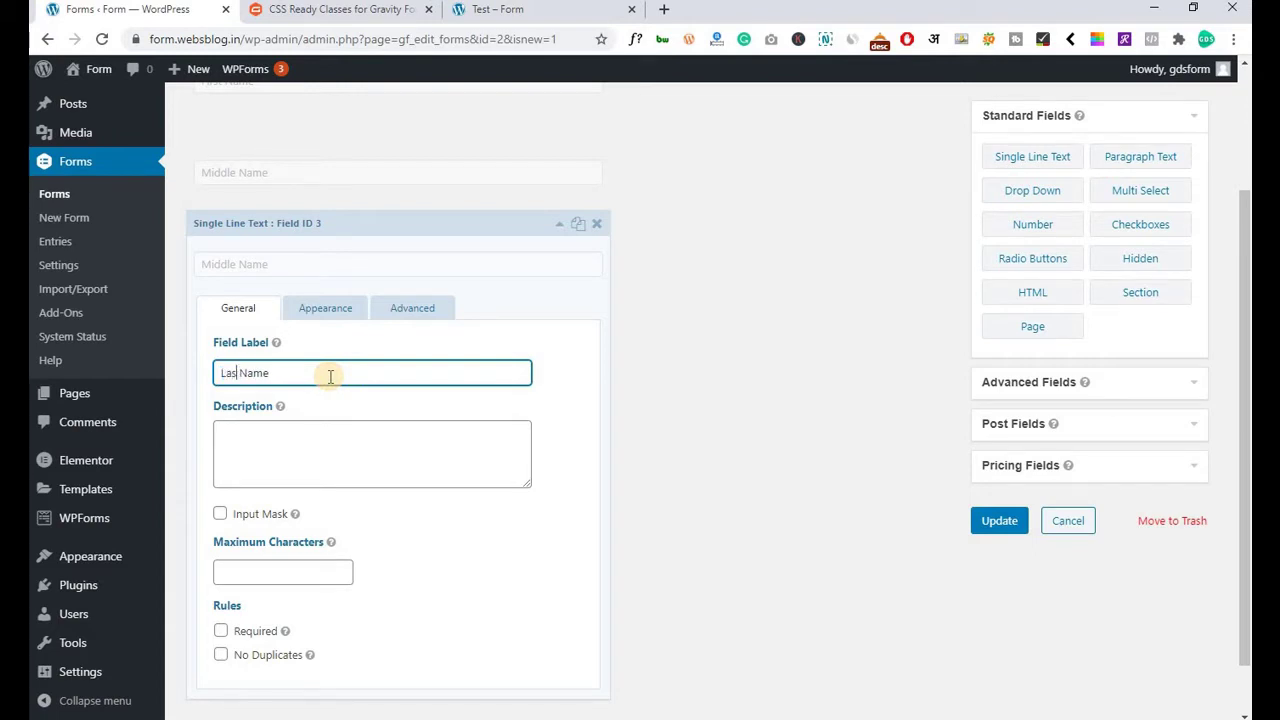
{"action": "type", "text": "Last"}
{"action": "scroll", "coordinate": [330, 376], "scroll_direction": "down", "scroll_amount": 2}
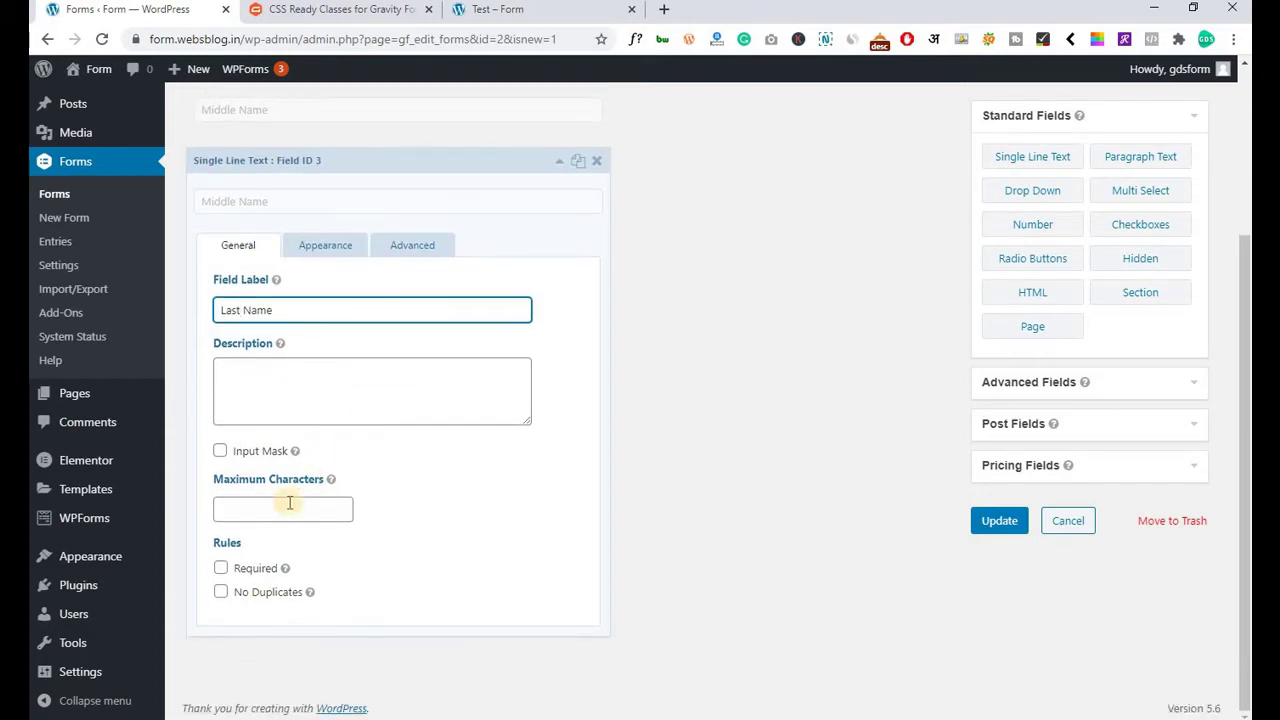
{"action": "left_click", "coordinate": [283, 511]}
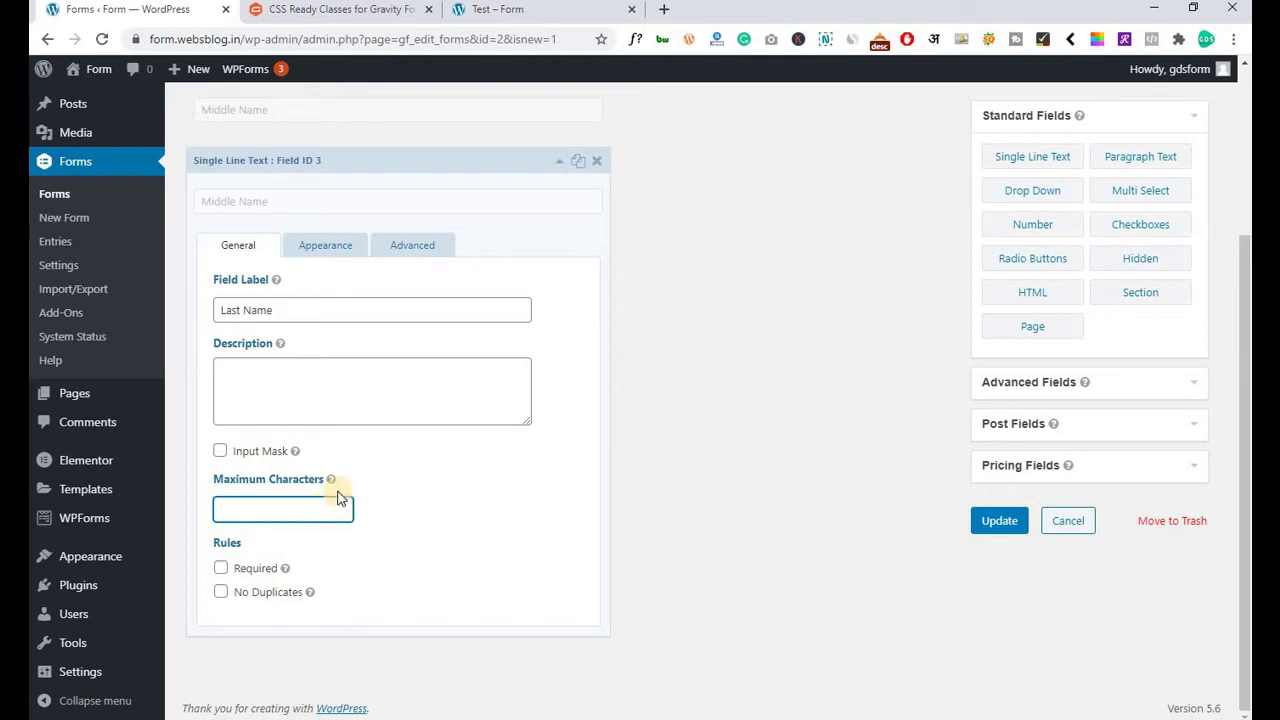
Replace the third name field's custom CSS class with gf_right_third, copied from the Ready Classes article, and collapse the field's settings.
{"action": "left_click", "coordinate": [333, 246]}
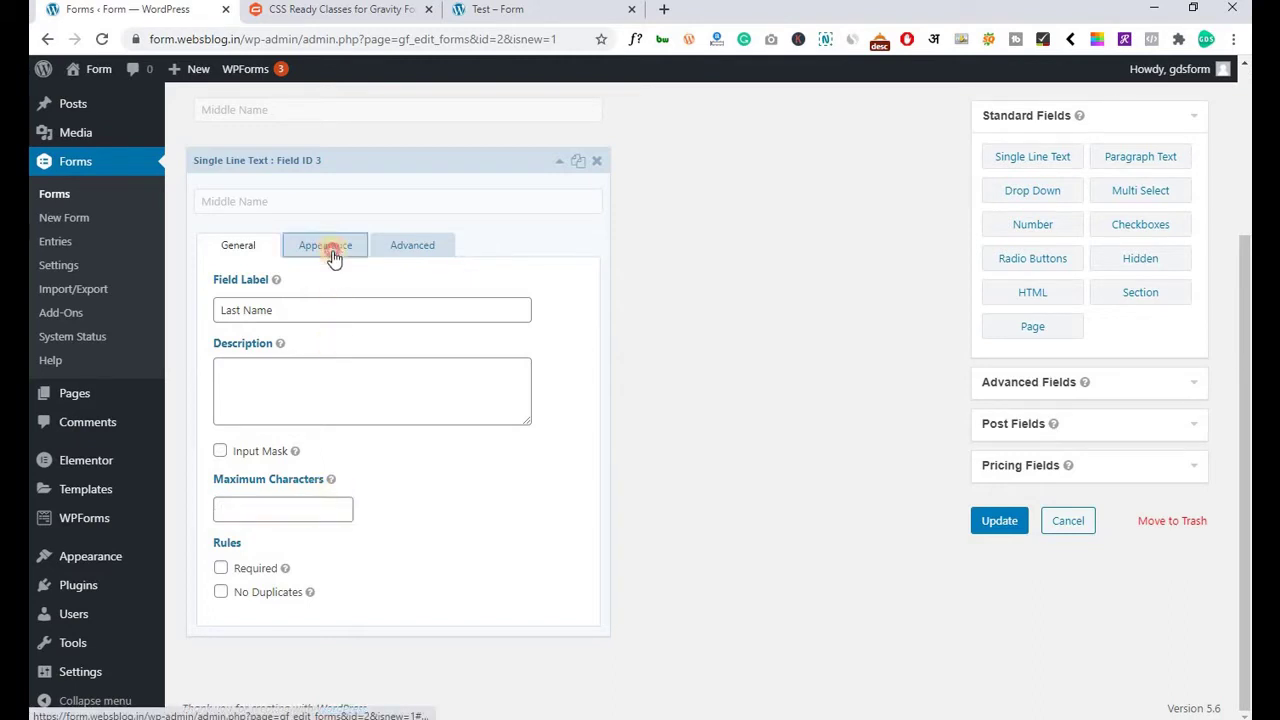
{"action": "left_click", "coordinate": [345, 12]}
{"action": "left_click_drag", "start_coordinate": [252, 404], "coordinate": [360, 403]}
{"action": "key", "text": "ctrl+c"}
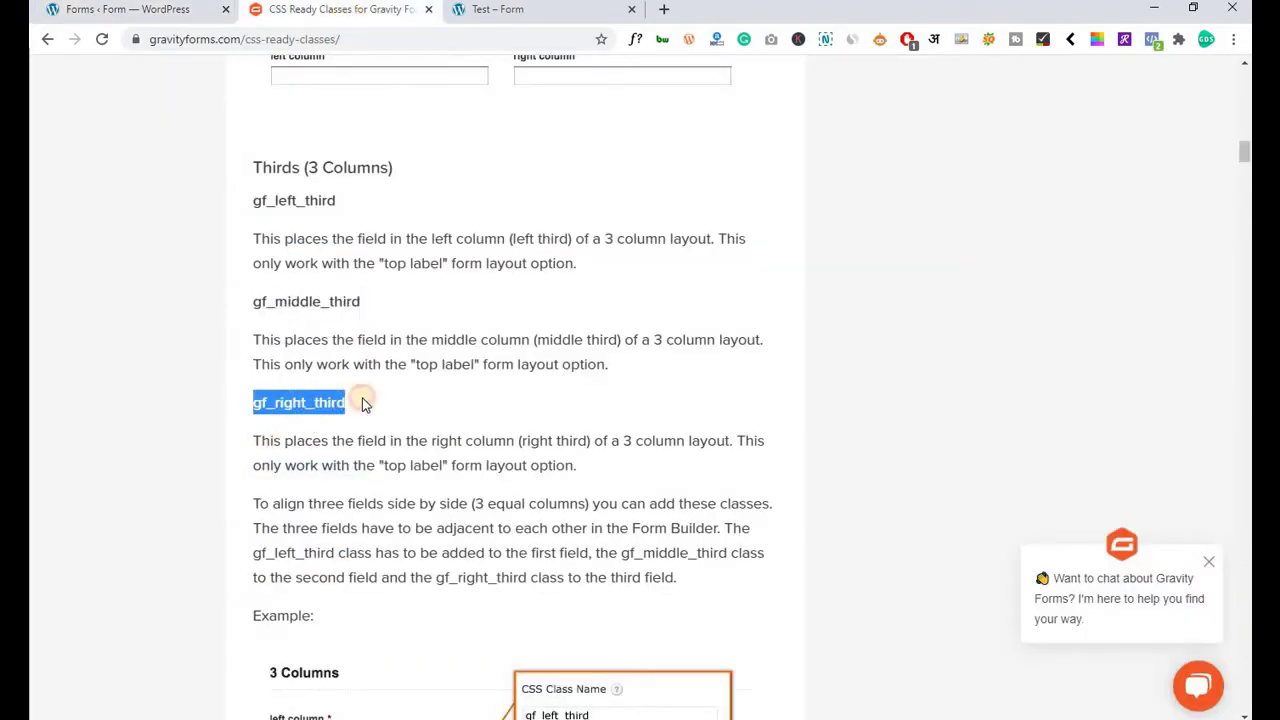
{"action": "left_click", "coordinate": [140, 10]}
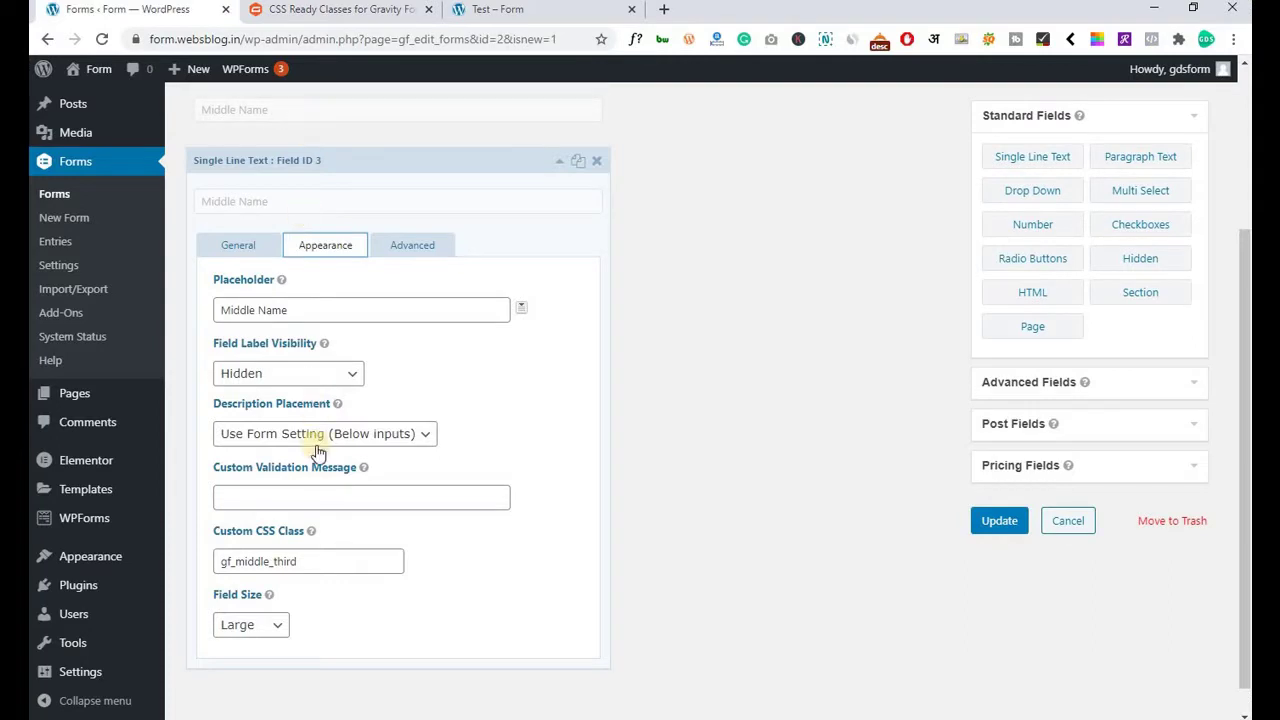
{"action": "double_click", "coordinate": [357, 562]}
{"action": "key", "text": "ctrl+v"}
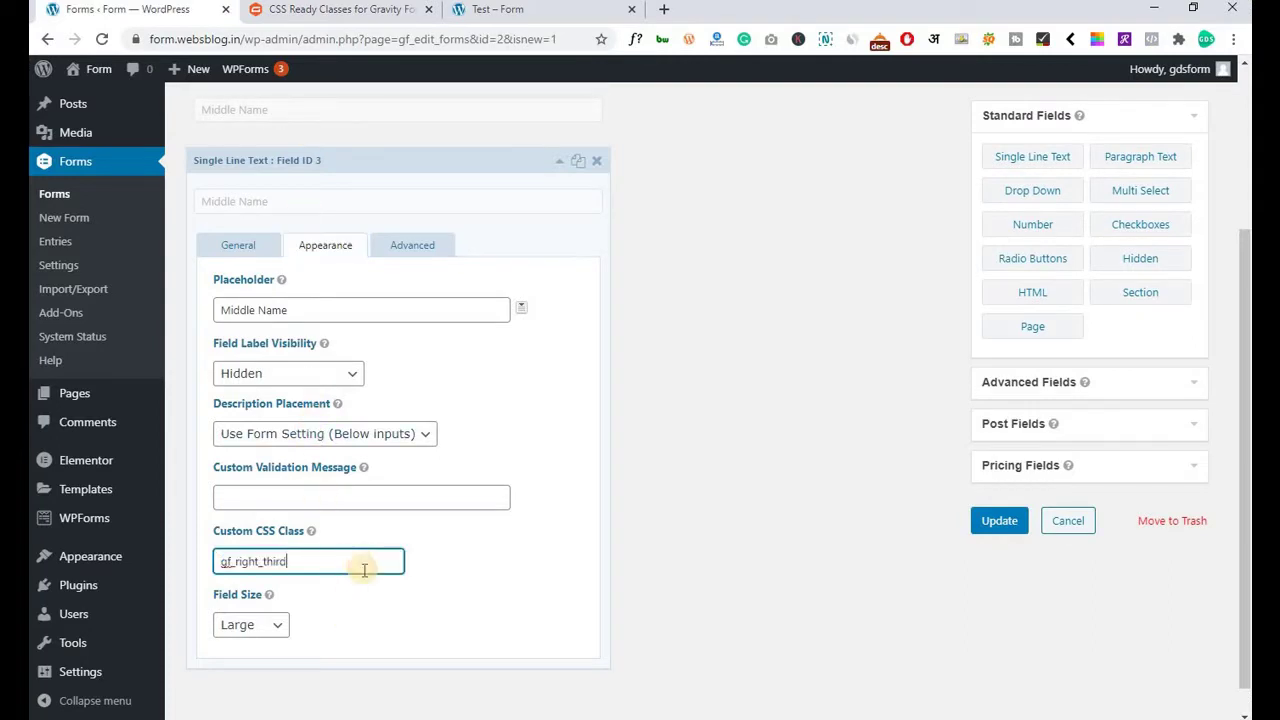
{"action": "scroll", "coordinate": [543, 509], "scroll_direction": "up", "scroll_amount": 3}
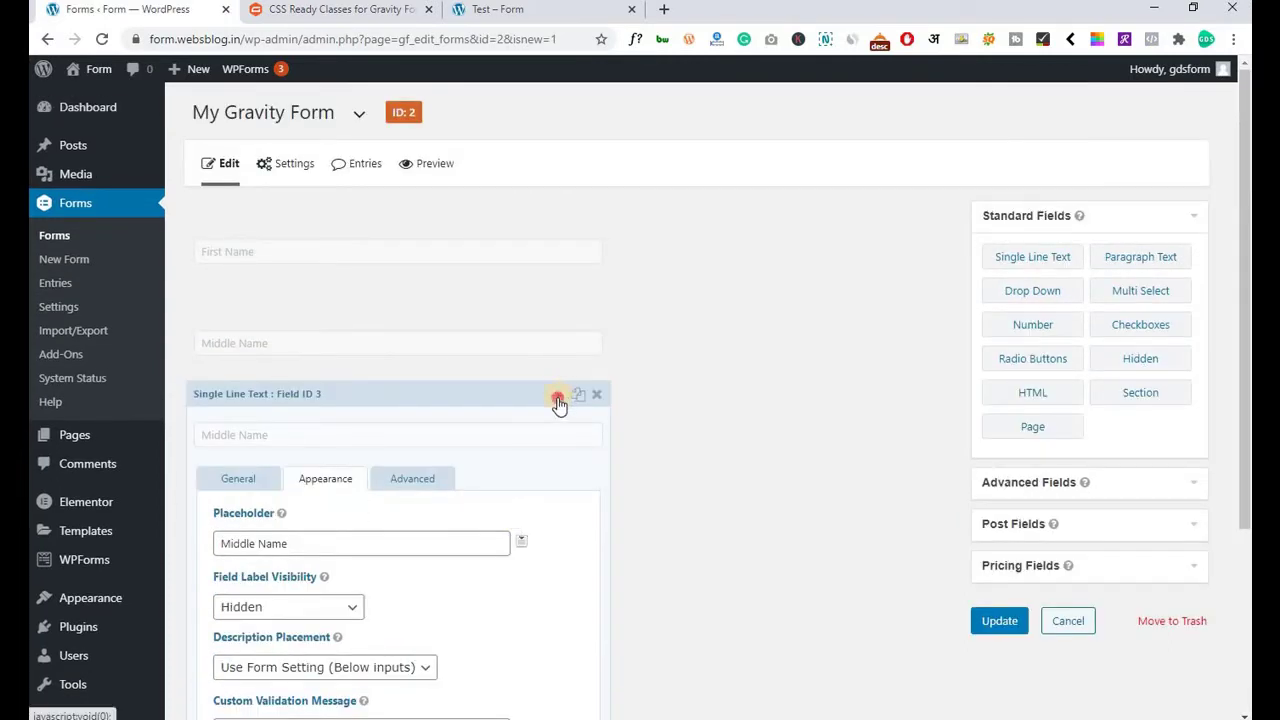
Save the form and open its preview in a new tab.
{"action": "left_click", "coordinate": [1003, 624]}
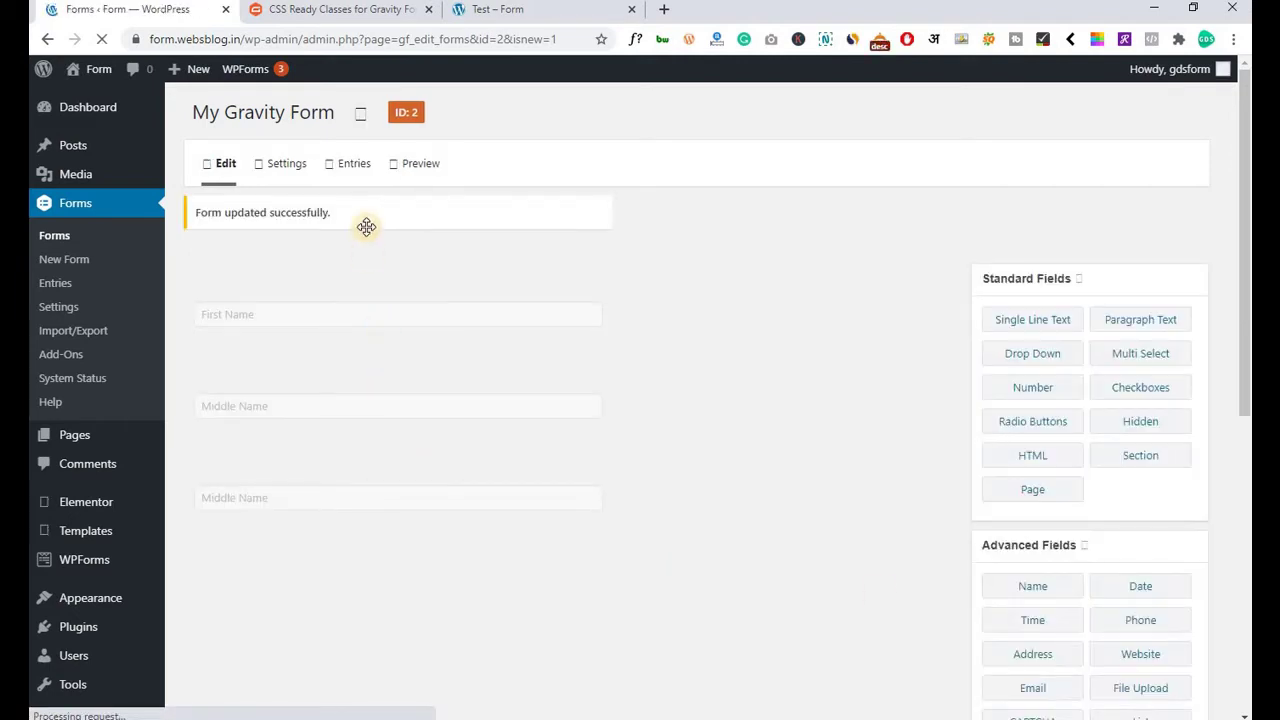
{"action": "middle_click", "coordinate": [426, 175]}
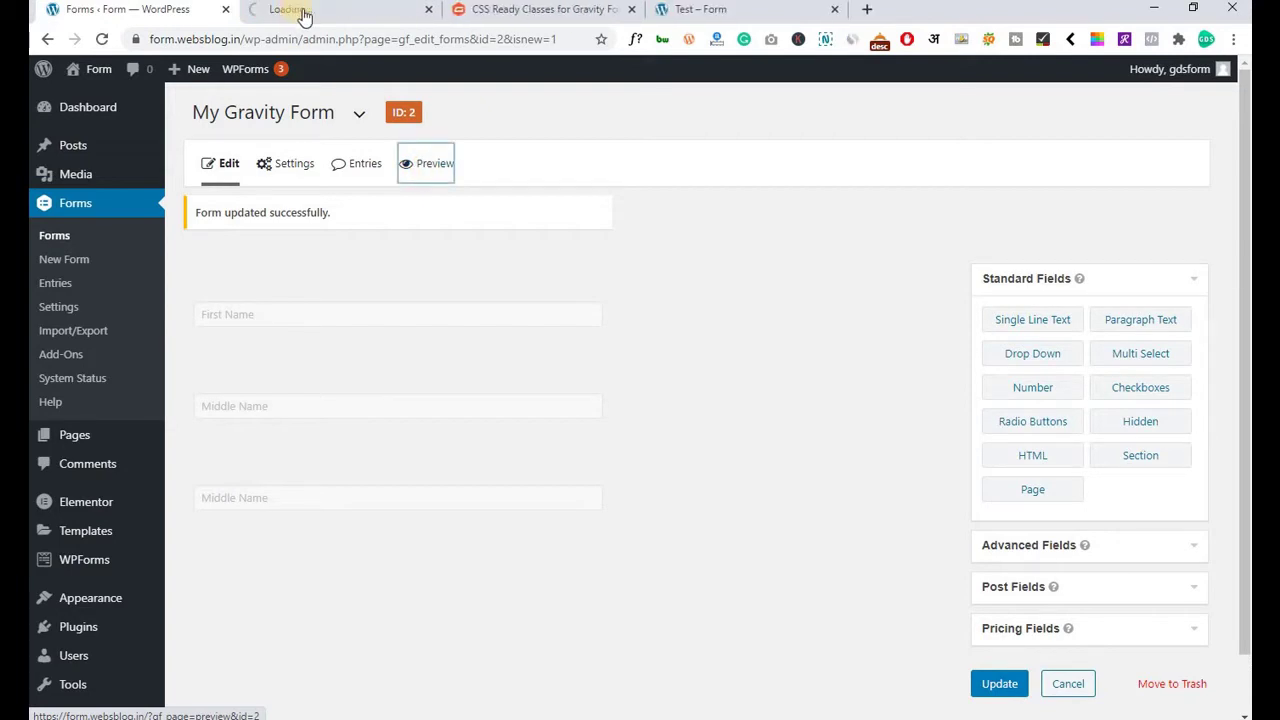
{"action": "left_click", "coordinate": [300, 12]}
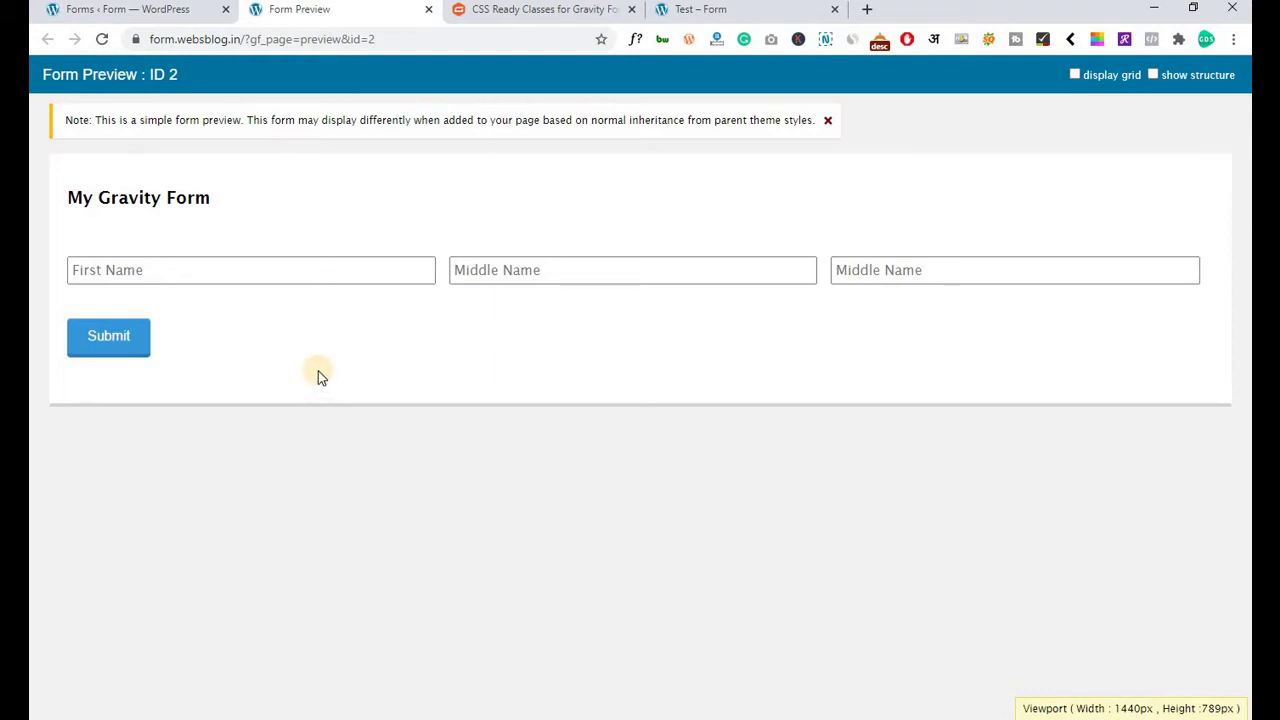
Check the column layout and placeholders of the three name fields in the form preview, and close the preview tab.
{"action": "left_click", "coordinate": [286, 274]}
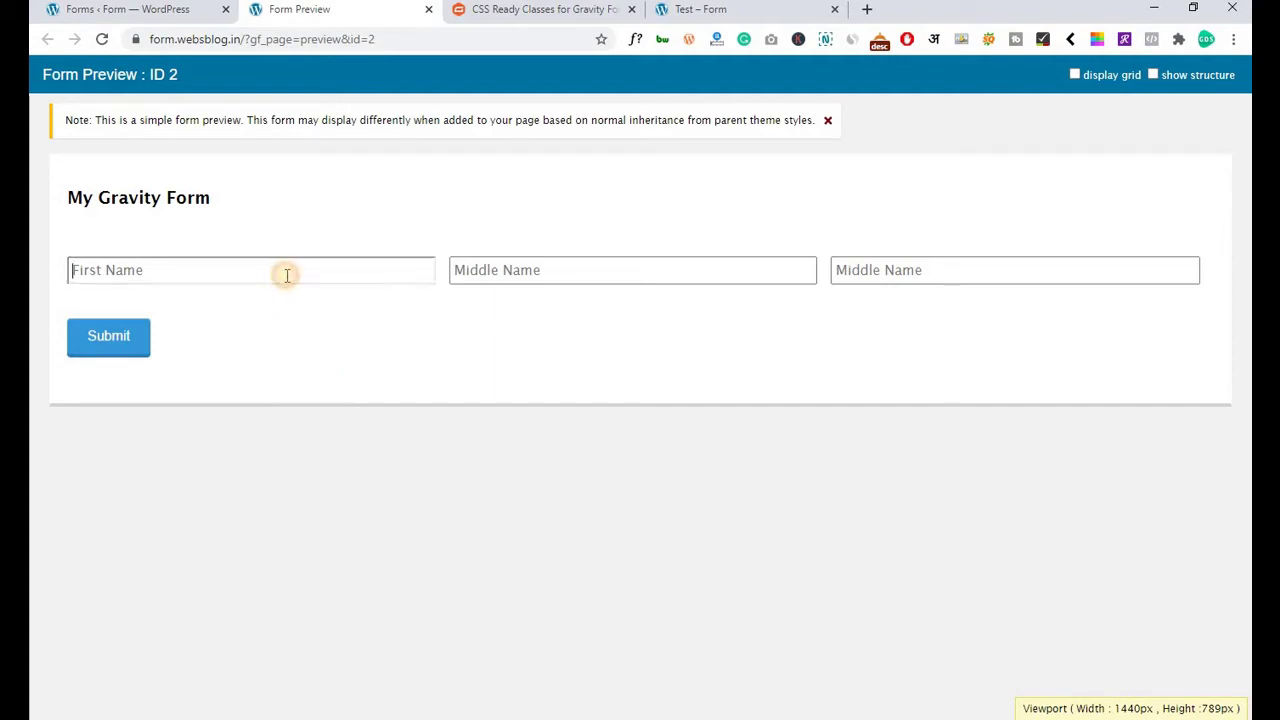
{"action": "left_click", "coordinate": [486, 266]}
{"action": "left_click", "coordinate": [997, 264]}
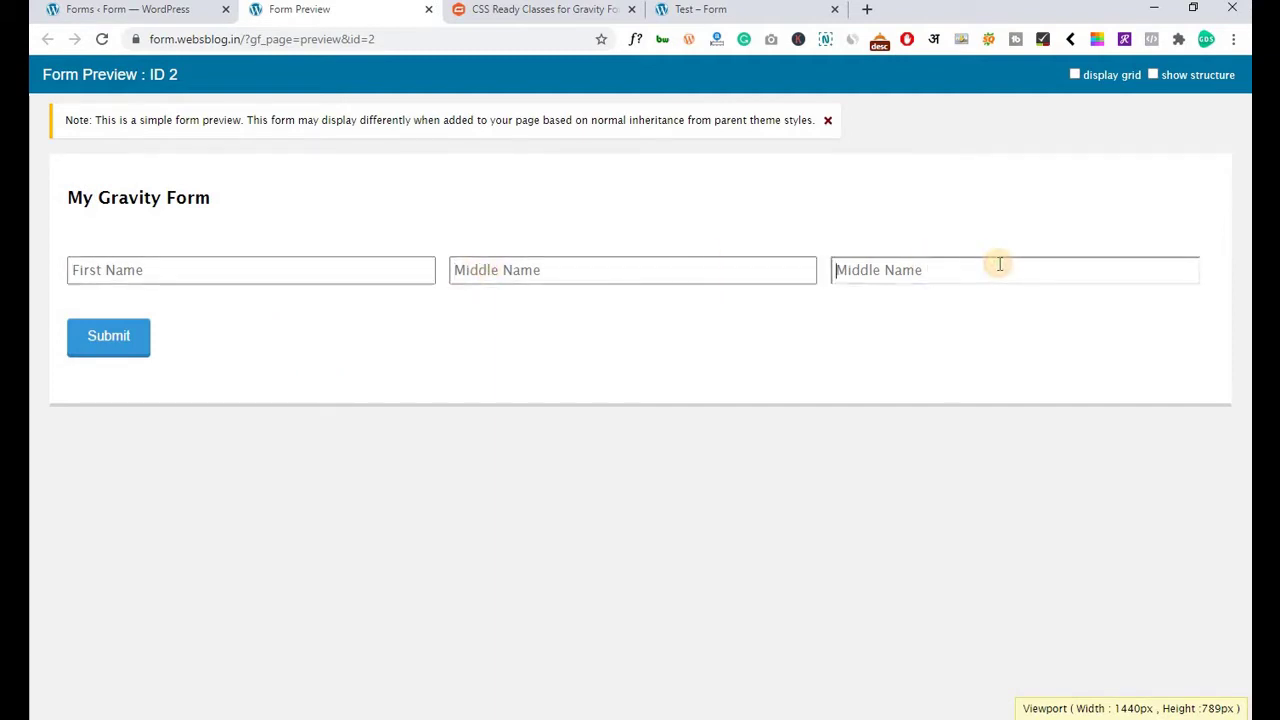
{"action": "left_click", "coordinate": [551, 269]}
{"action": "left_click", "coordinate": [403, 269]}
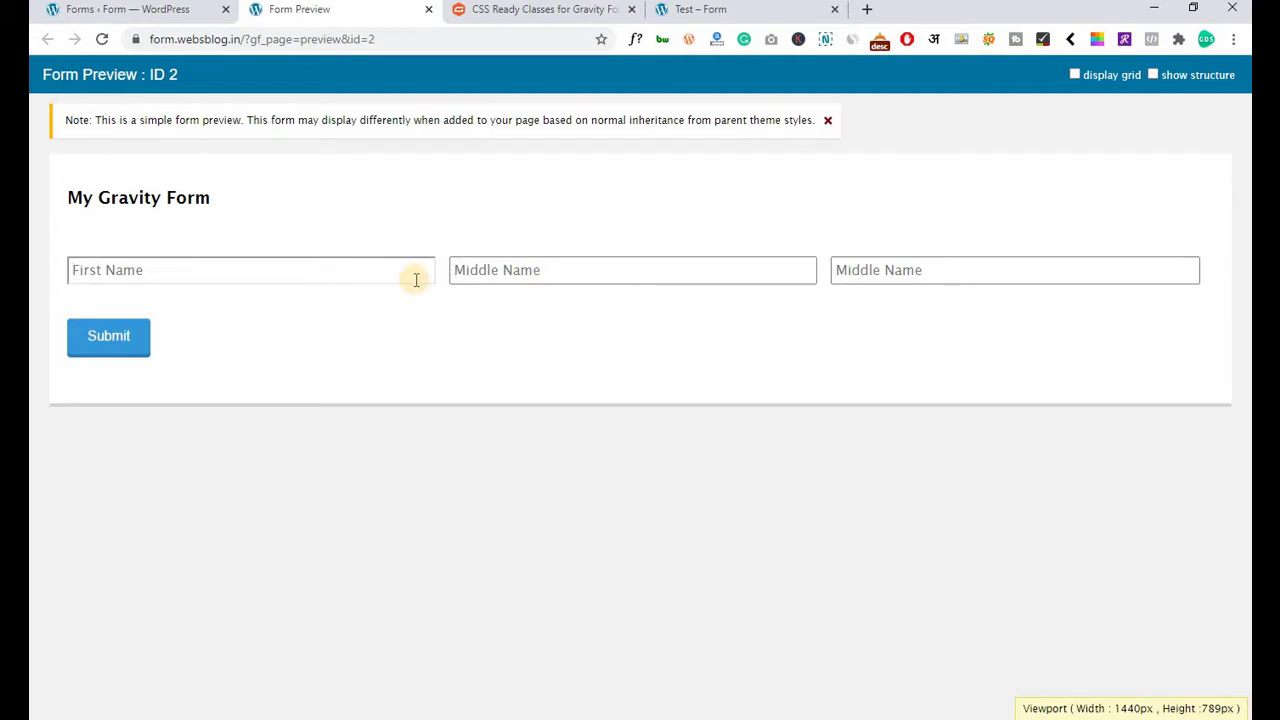
{"action": "left_click", "coordinate": [543, 271]}
{"action": "left_click", "coordinate": [914, 277]}
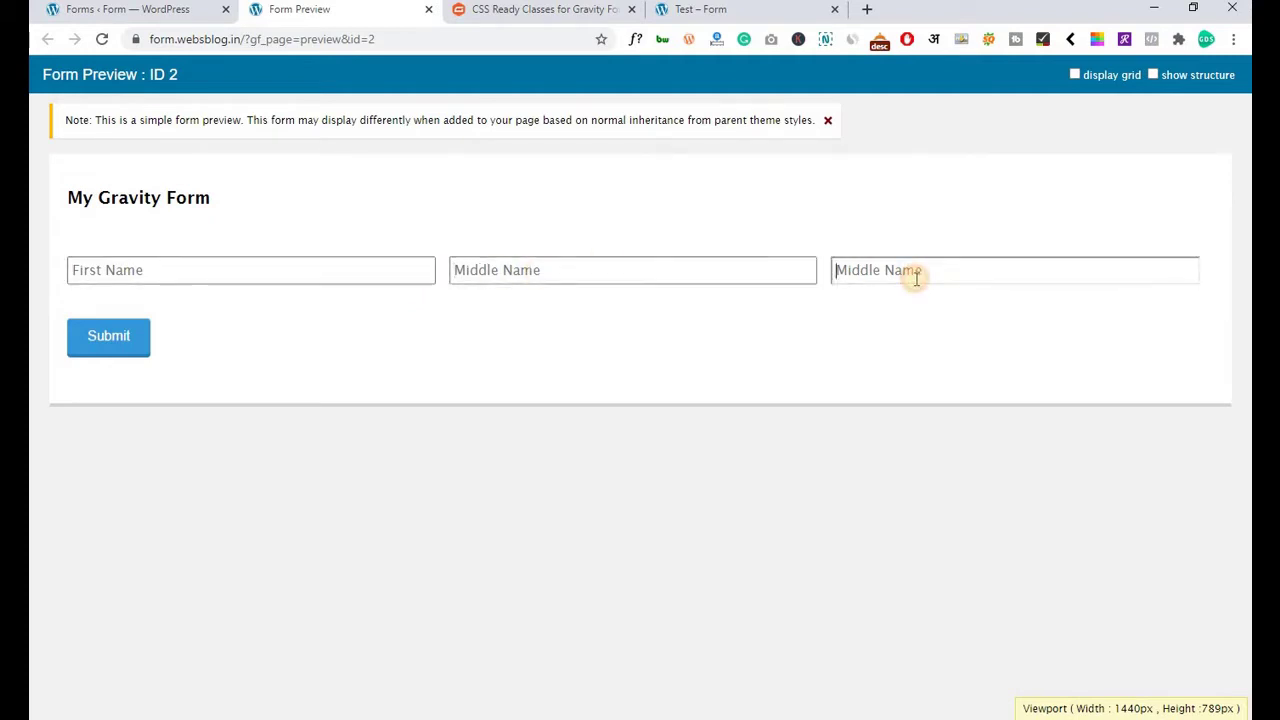
{"action": "left_click", "coordinate": [142, 9]}
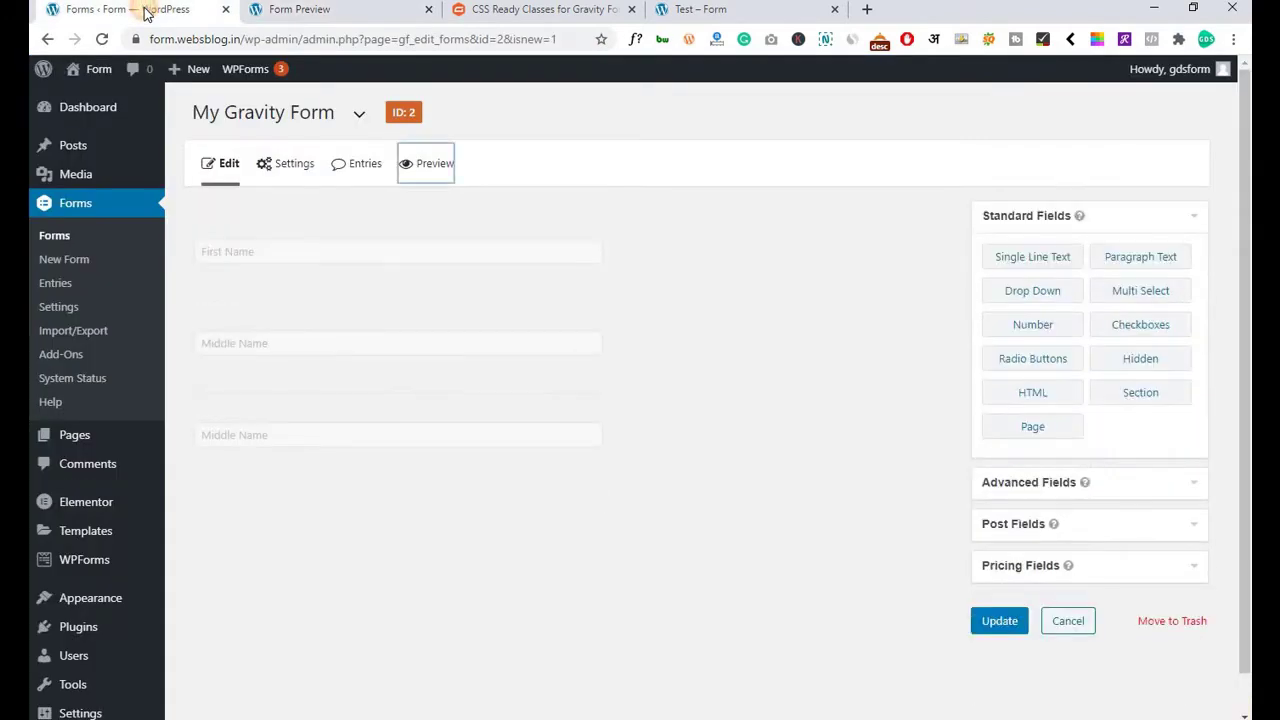
{"action": "left_click", "coordinate": [428, 9]}
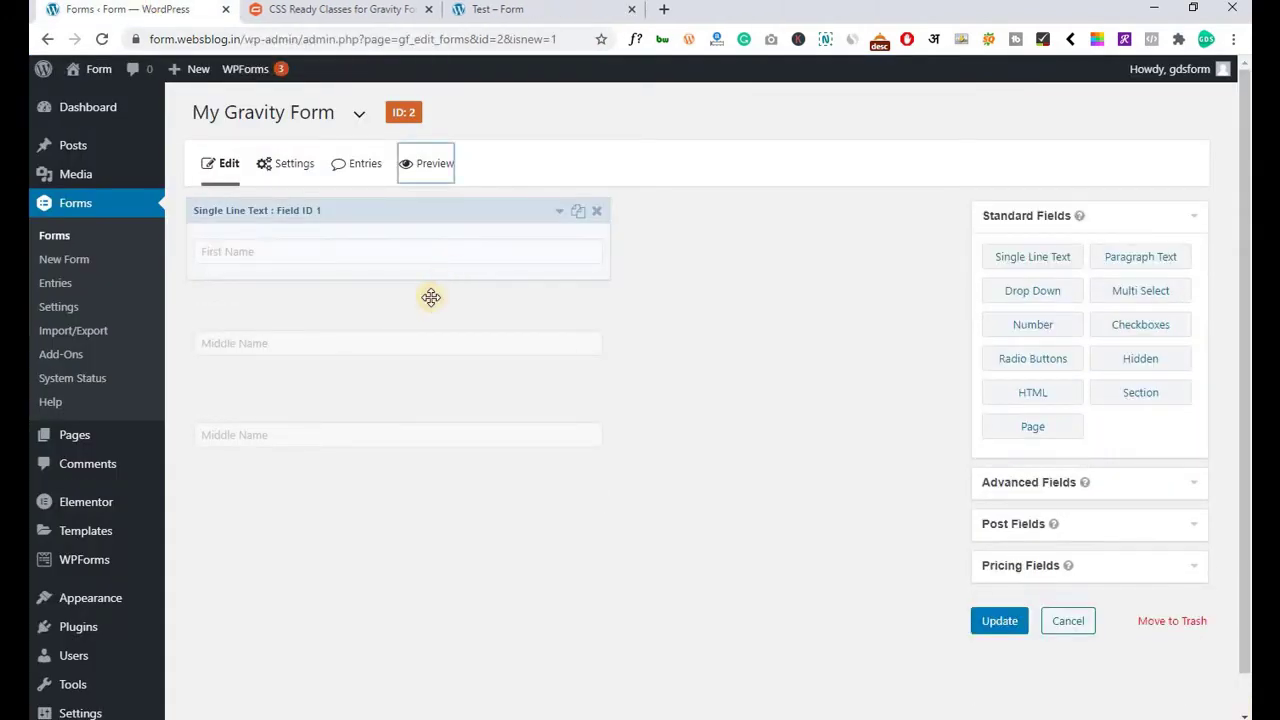
Set the third name field's placeholder to "Last Name" and collapse the field's settings.
{"action": "left_click", "coordinate": [526, 422]}
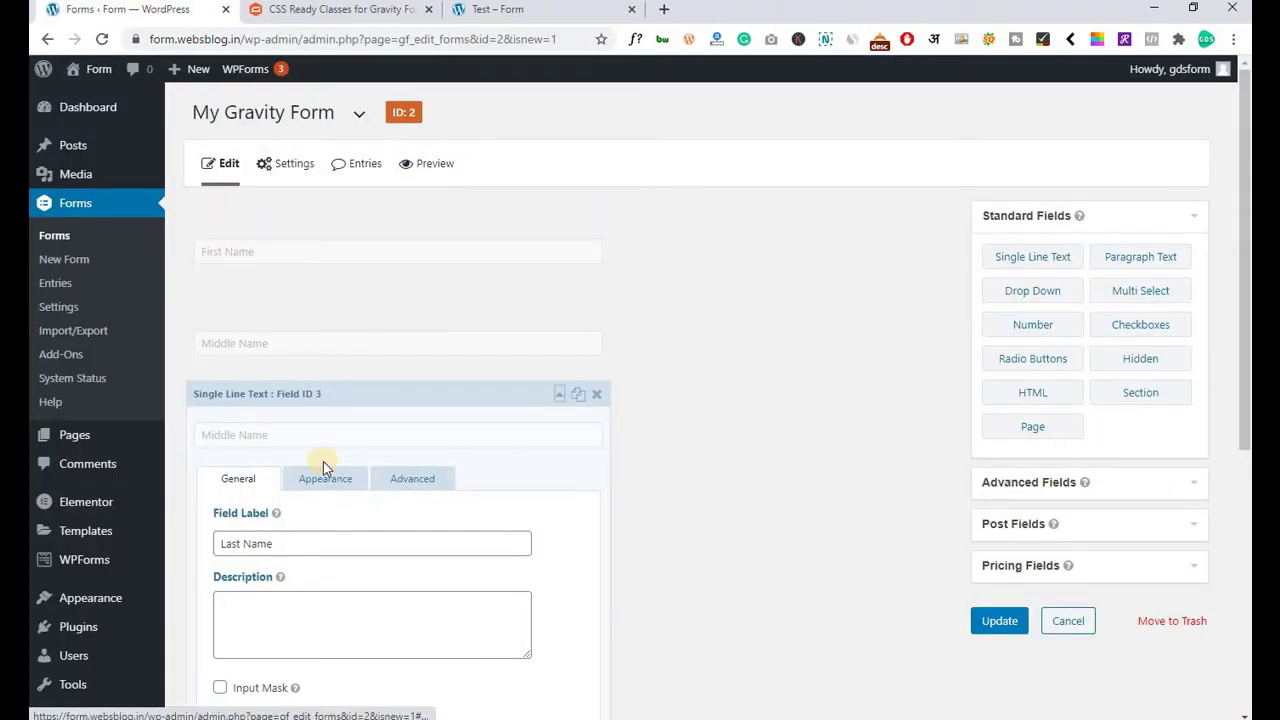
{"action": "left_click", "coordinate": [320, 485]}
{"action": "left_click", "coordinate": [315, 537]}
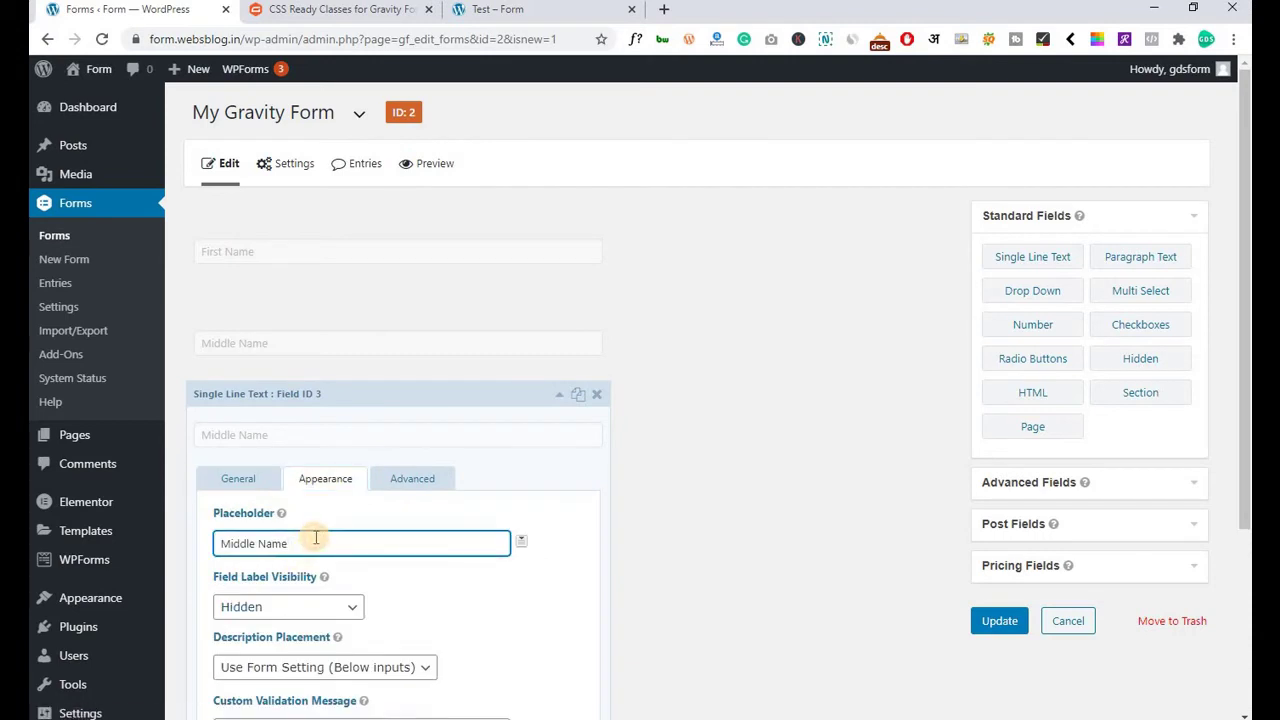
{"action": "type", "text": "Last"}
{"action": "left_click", "coordinate": [556, 394]}
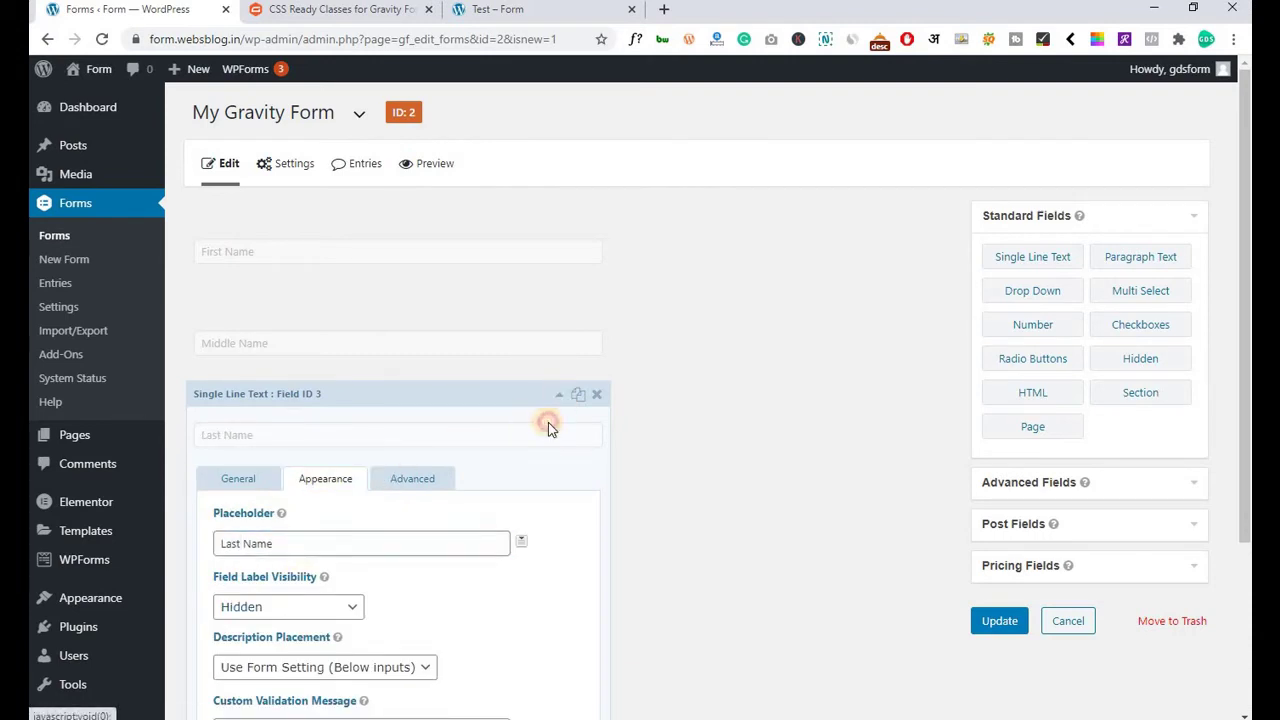
Examine the Email and Phone row on the Test Form page and return to the form editor.
{"action": "left_click", "coordinate": [505, 9]}
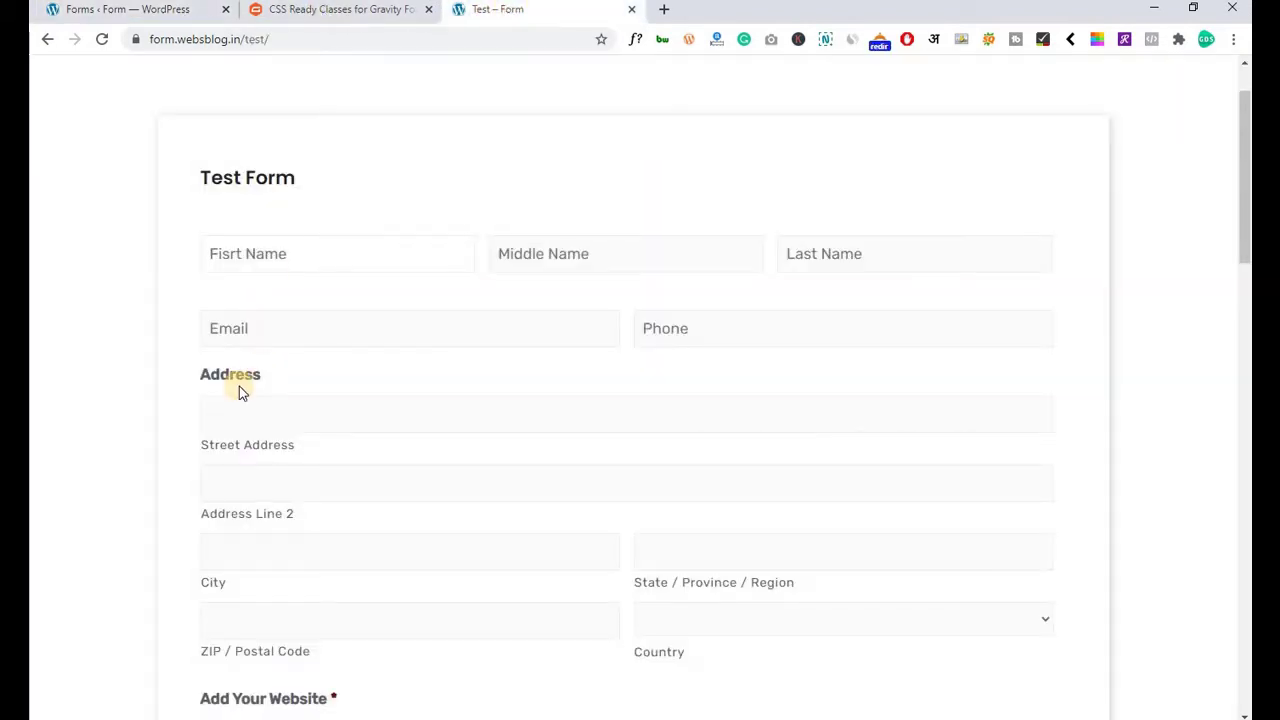
{"action": "scroll", "coordinate": [240, 392], "scroll_direction": "down", "scroll_amount": 1}
{"action": "left_click", "coordinate": [312, 250]}
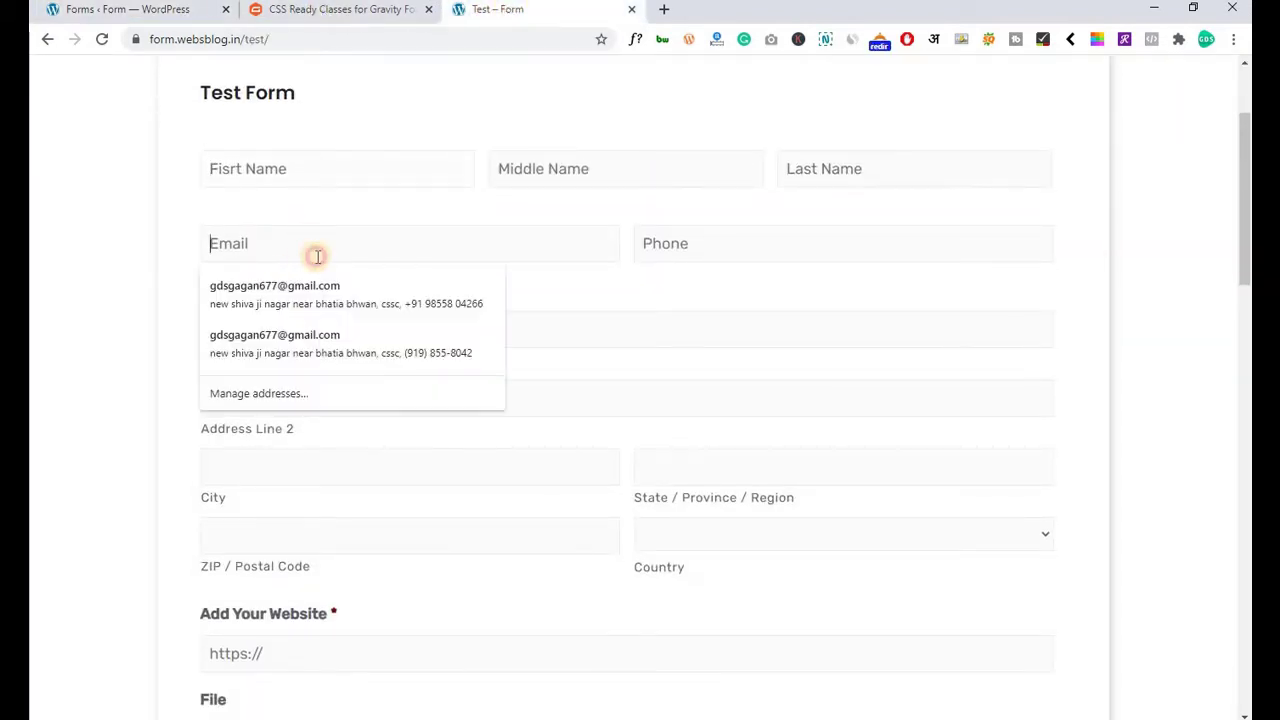
{"action": "left_click", "coordinate": [687, 249]}
{"action": "left_click", "coordinate": [128, 9]}
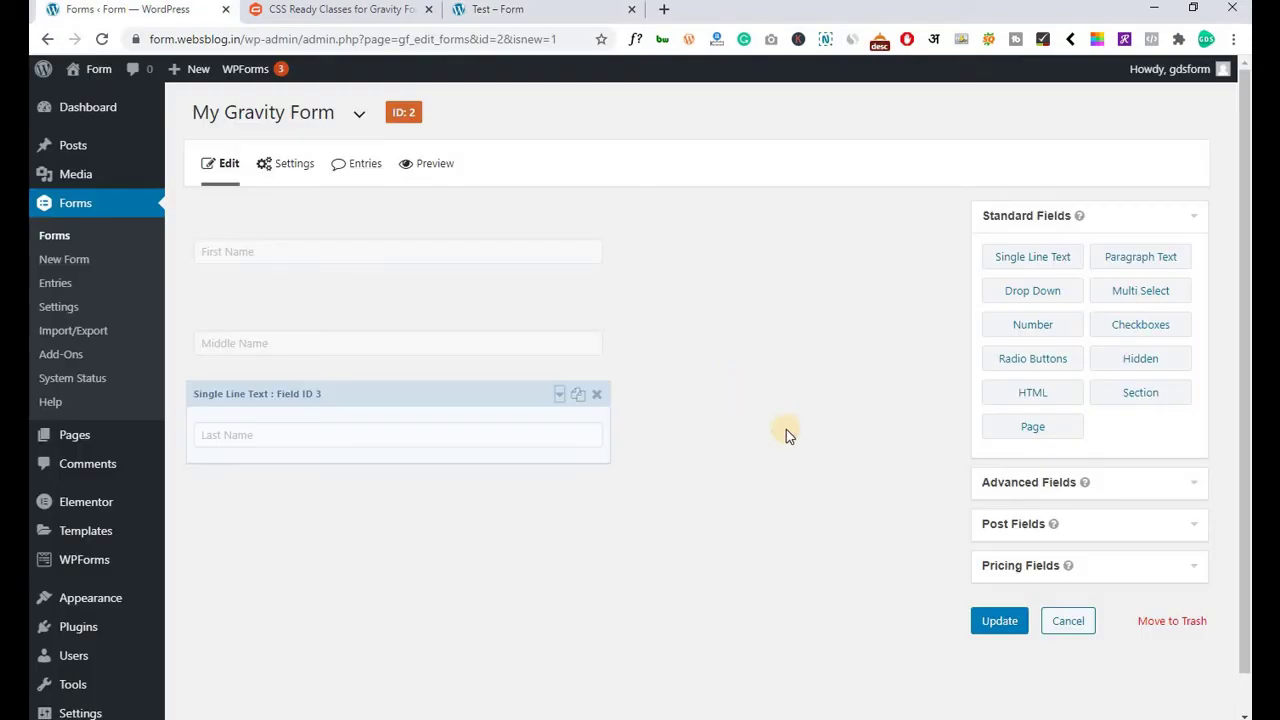
Add an Email field and a Phone field from the advanced fields below the Last Name field.
{"action": "left_click", "coordinate": [1034, 483]}
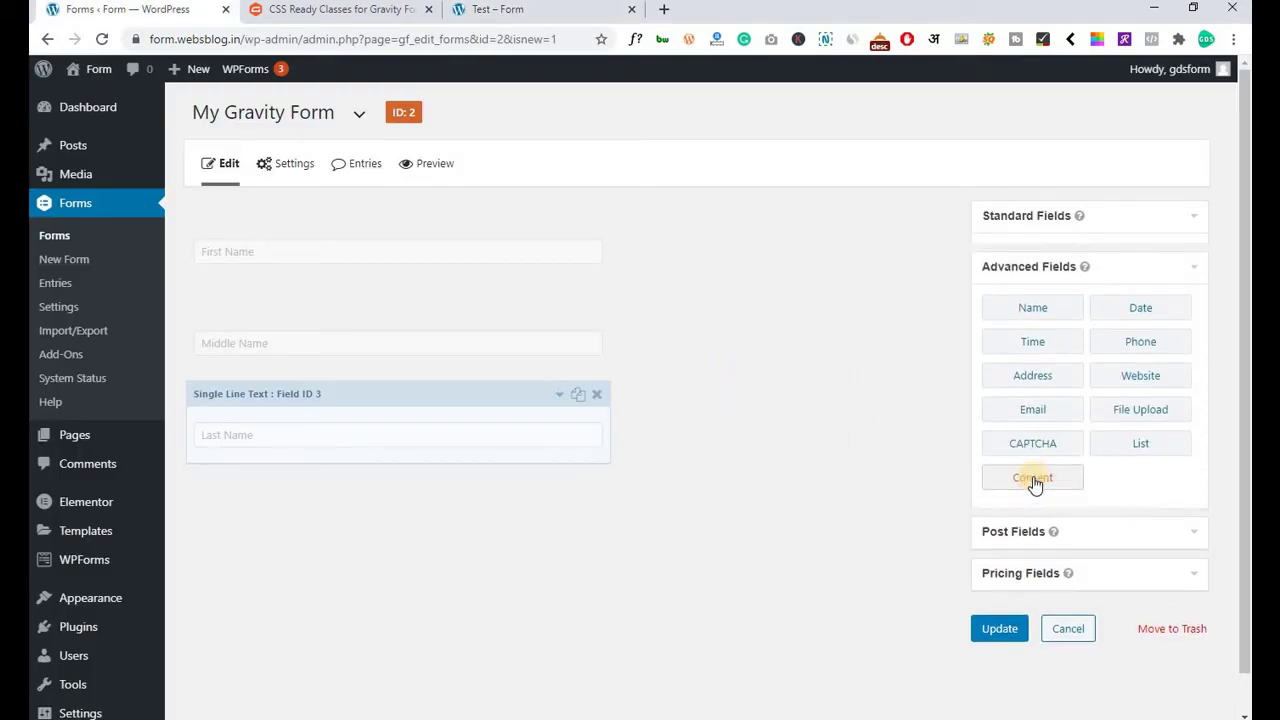
{"action": "left_click_drag", "start_coordinate": [1038, 404], "coordinate": [359, 498]}
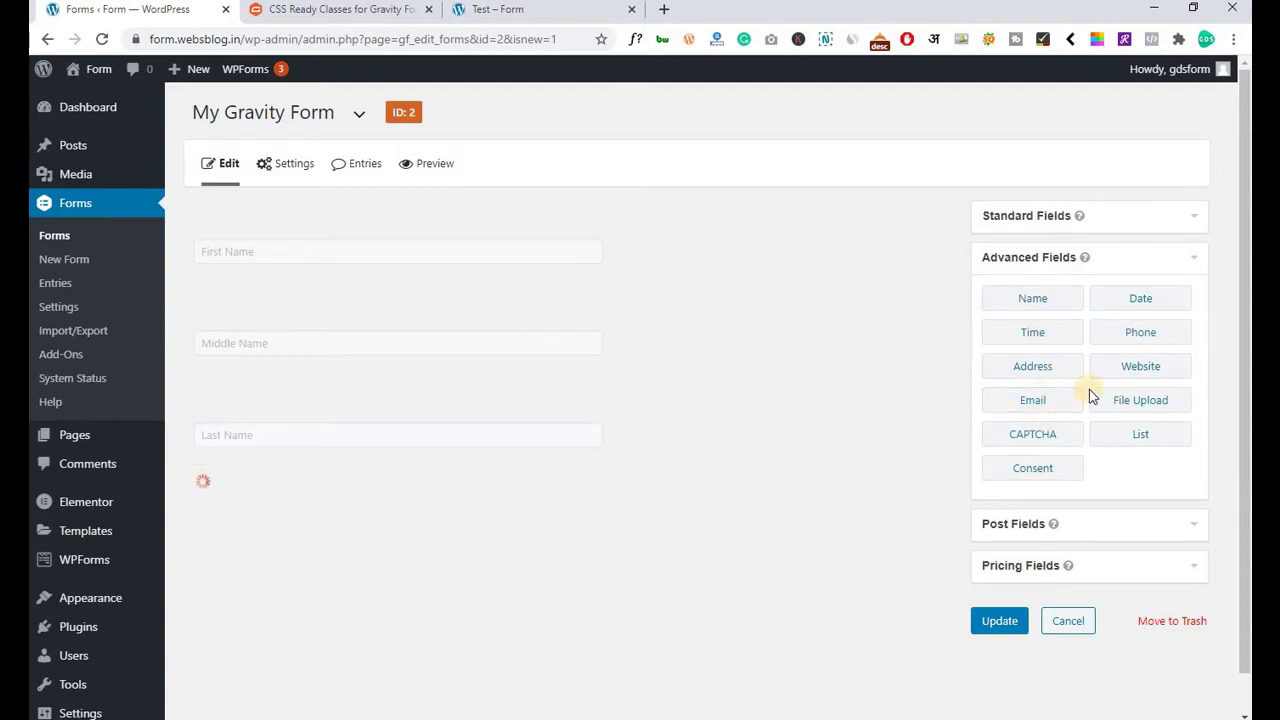
{"action": "left_click_drag", "start_coordinate": [1132, 334], "coordinate": [354, 594]}
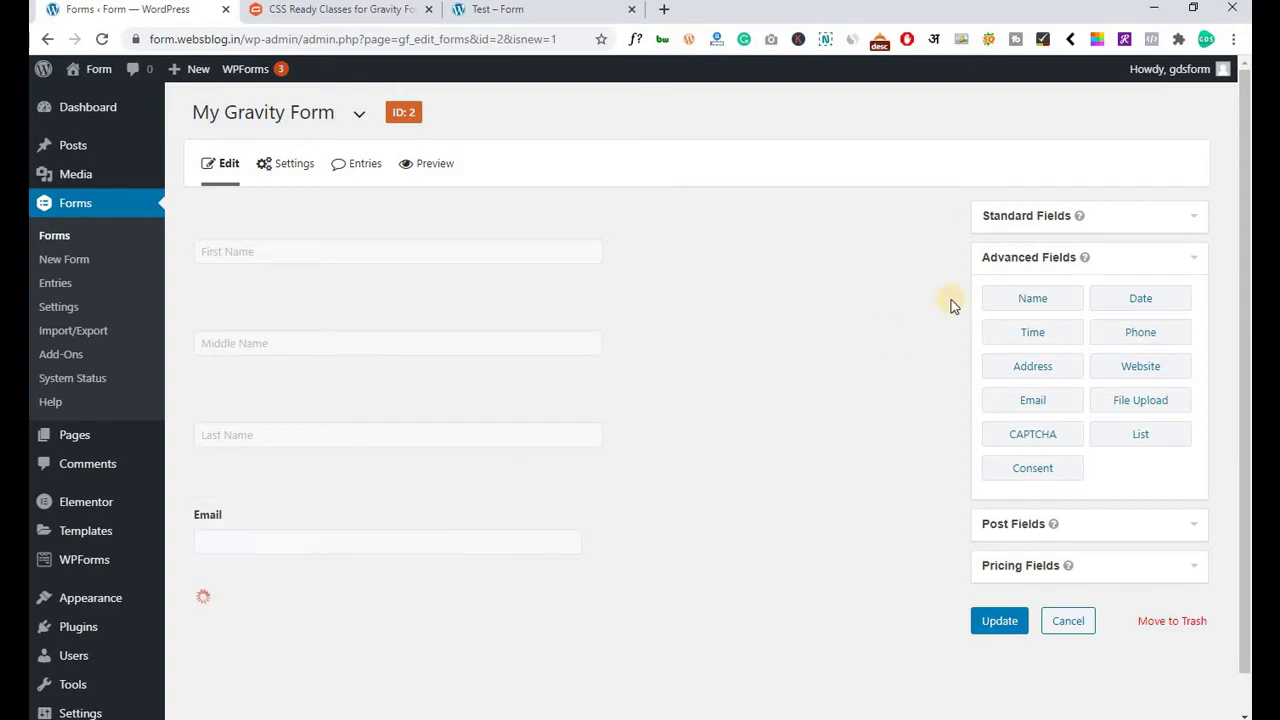
{"action": "left_click", "coordinate": [1193, 261]}
{"action": "scroll", "coordinate": [310, 450], "scroll_direction": "down", "scroll_amount": 1}
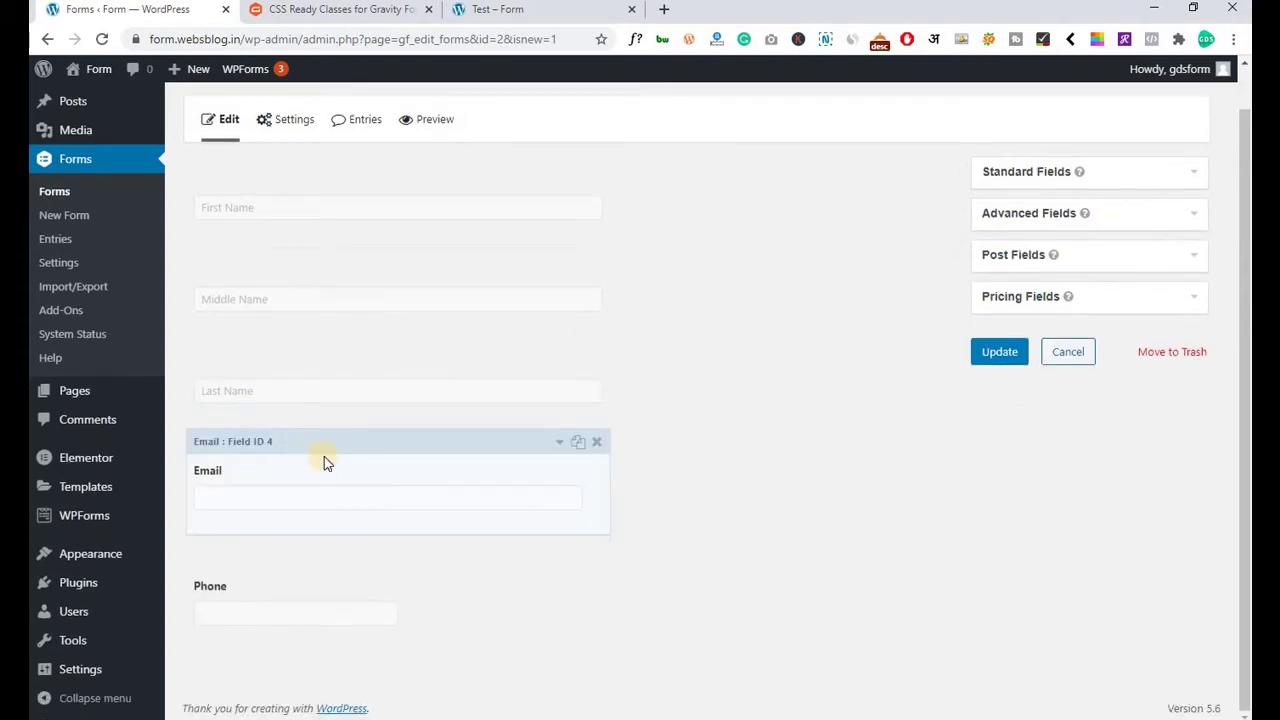
In the Email field's settings, turn email confirmation on and back off, and mark the field as required.
{"action": "left_click", "coordinate": [557, 445]}
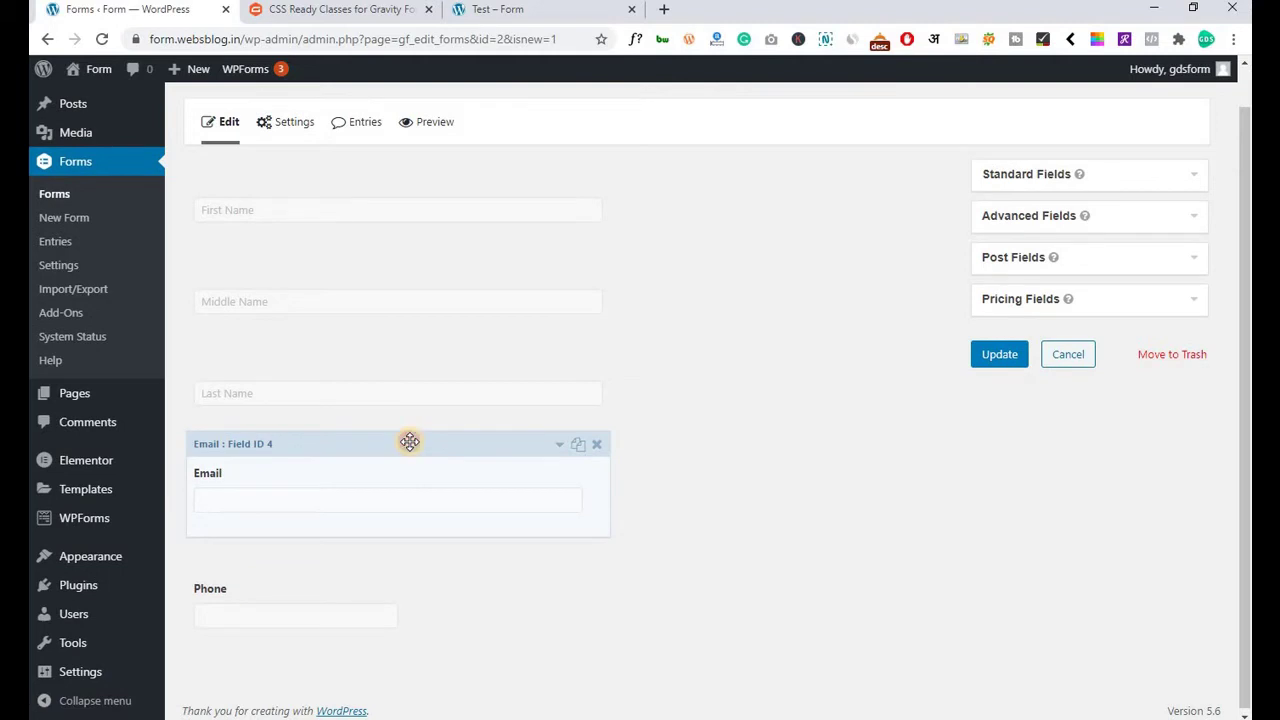
{"action": "left_click", "coordinate": [447, 445]}
{"action": "scroll", "coordinate": [289, 401], "scroll_direction": "down", "scroll_amount": 3}
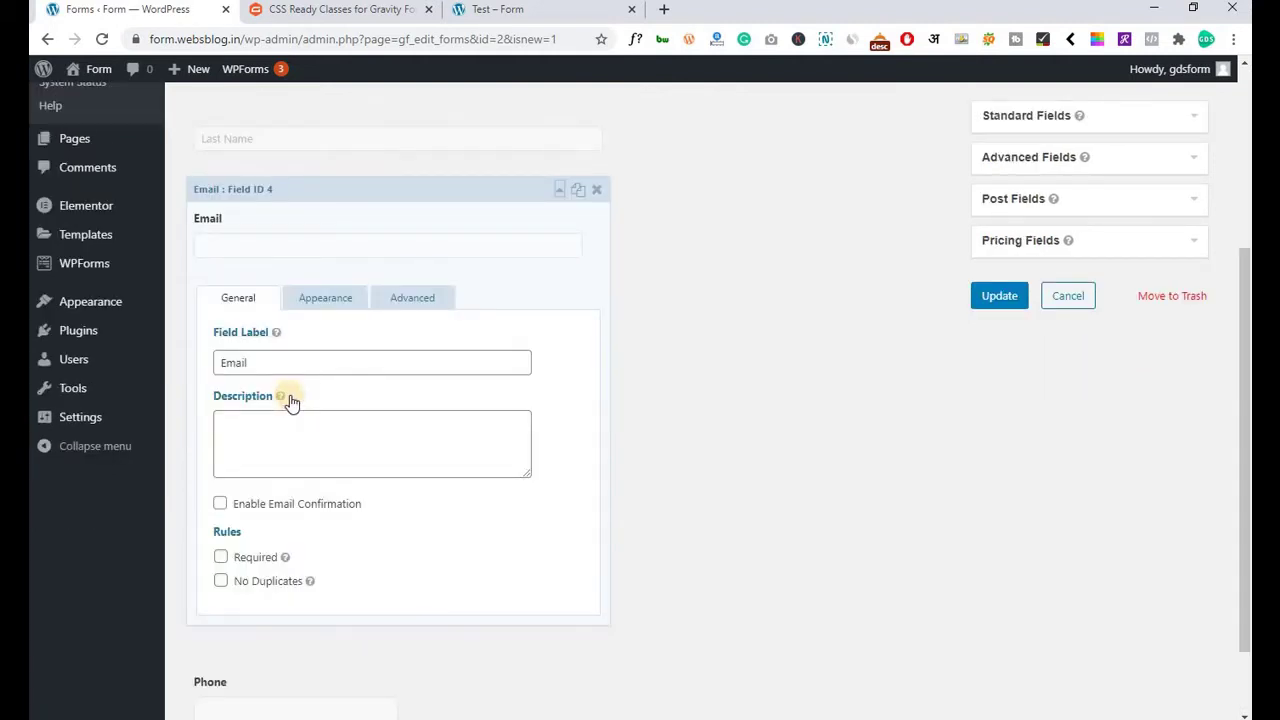
{"action": "scroll", "coordinate": [289, 405], "scroll_direction": "down", "scroll_amount": 1}
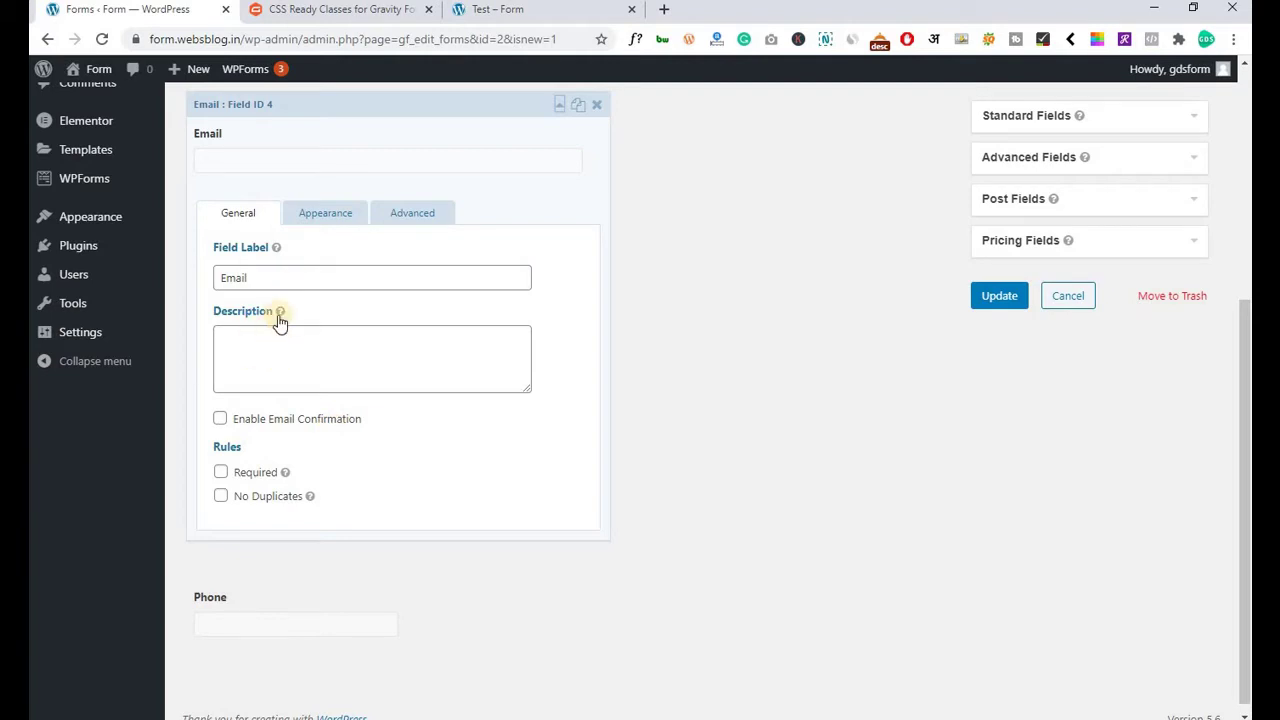
{"action": "left_click", "coordinate": [221, 419]}
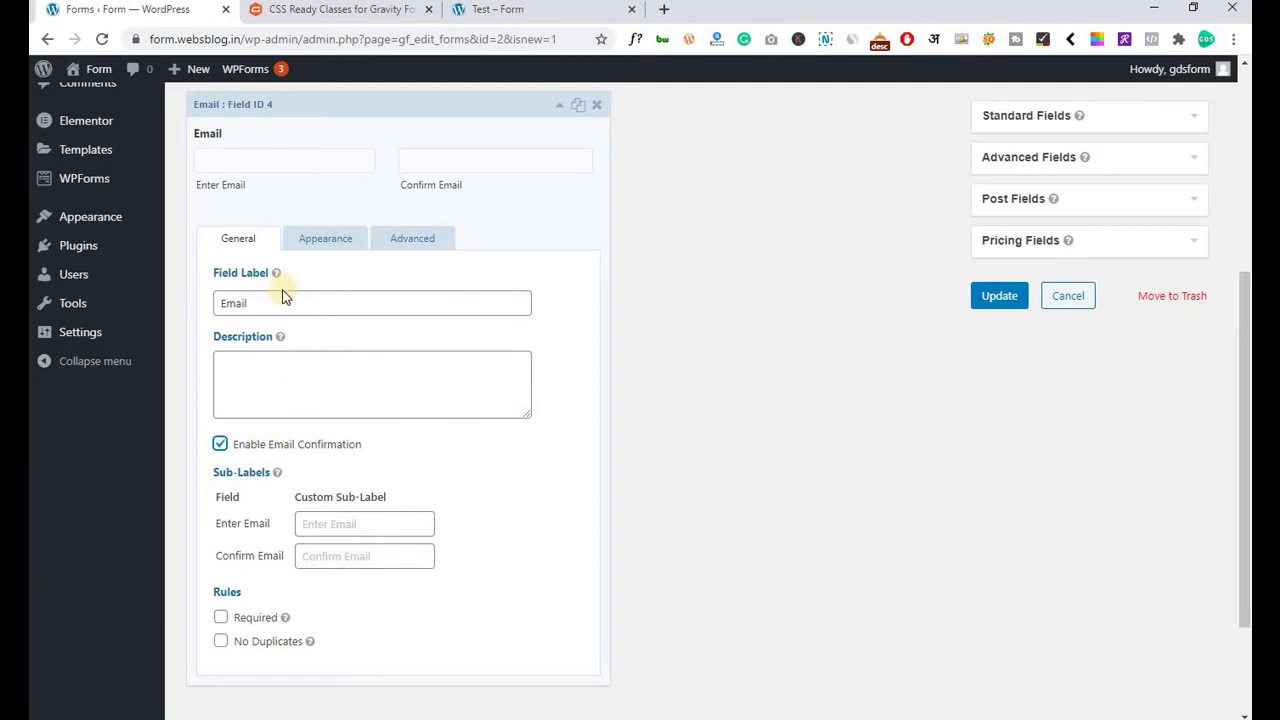
{"action": "left_click", "coordinate": [219, 446]}
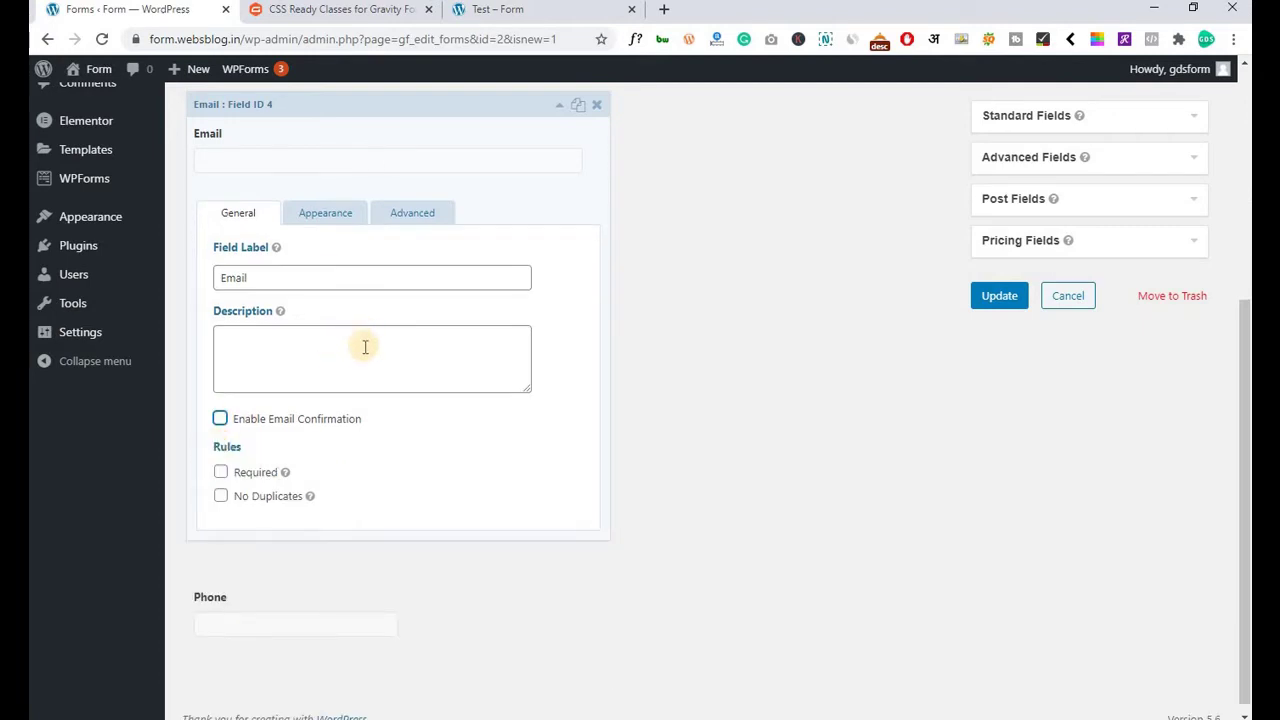
{"action": "scroll", "coordinate": [365, 347], "scroll_direction": "up", "scroll_amount": 1}
{"action": "left_click", "coordinate": [221, 557]}
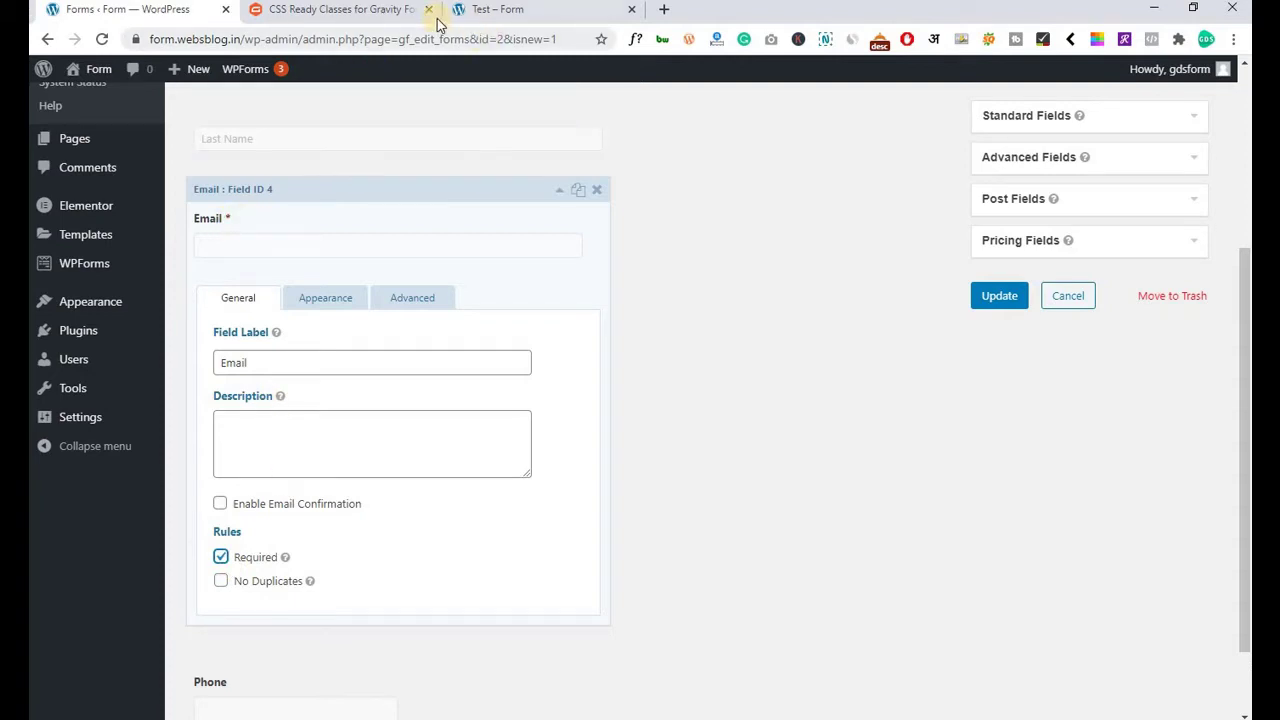
Check the Email field on the Test Form page, and set the Email field's placeholder to "Email" in the form editor.
{"action": "left_click_drag", "start_coordinate": [491, 9], "coordinate": [300, 12]}
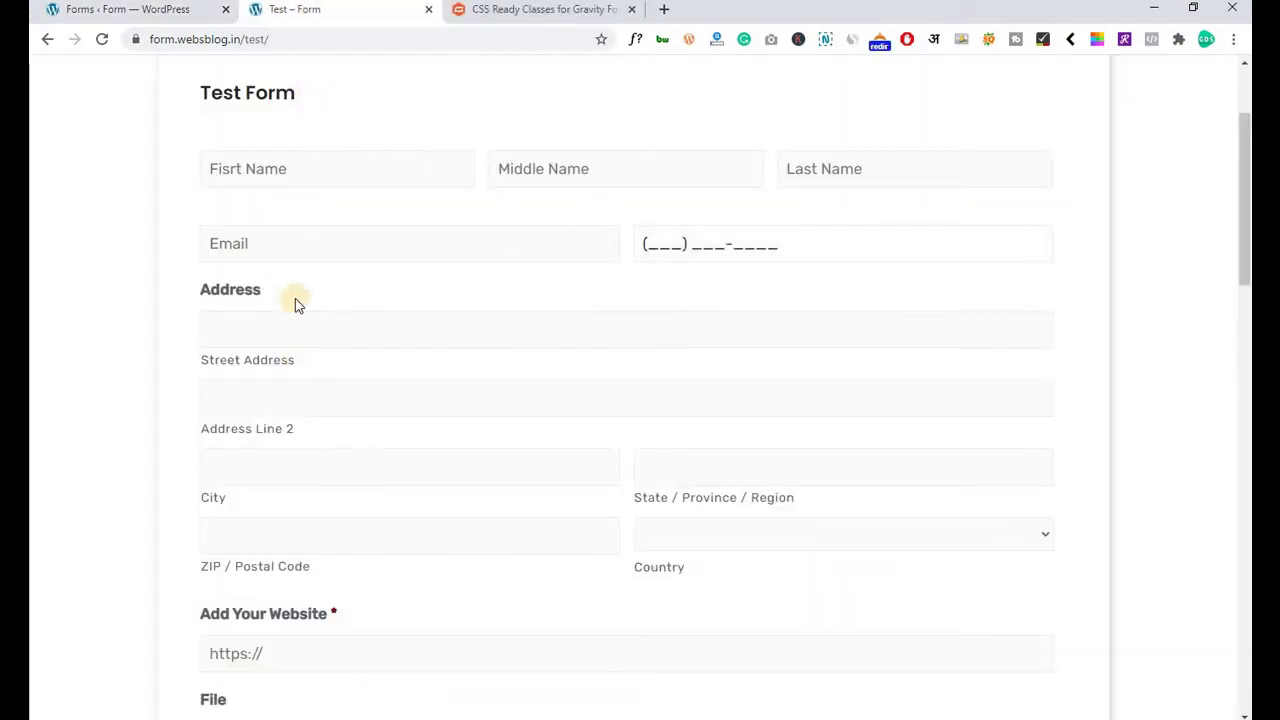
{"action": "left_click", "coordinate": [140, 12]}
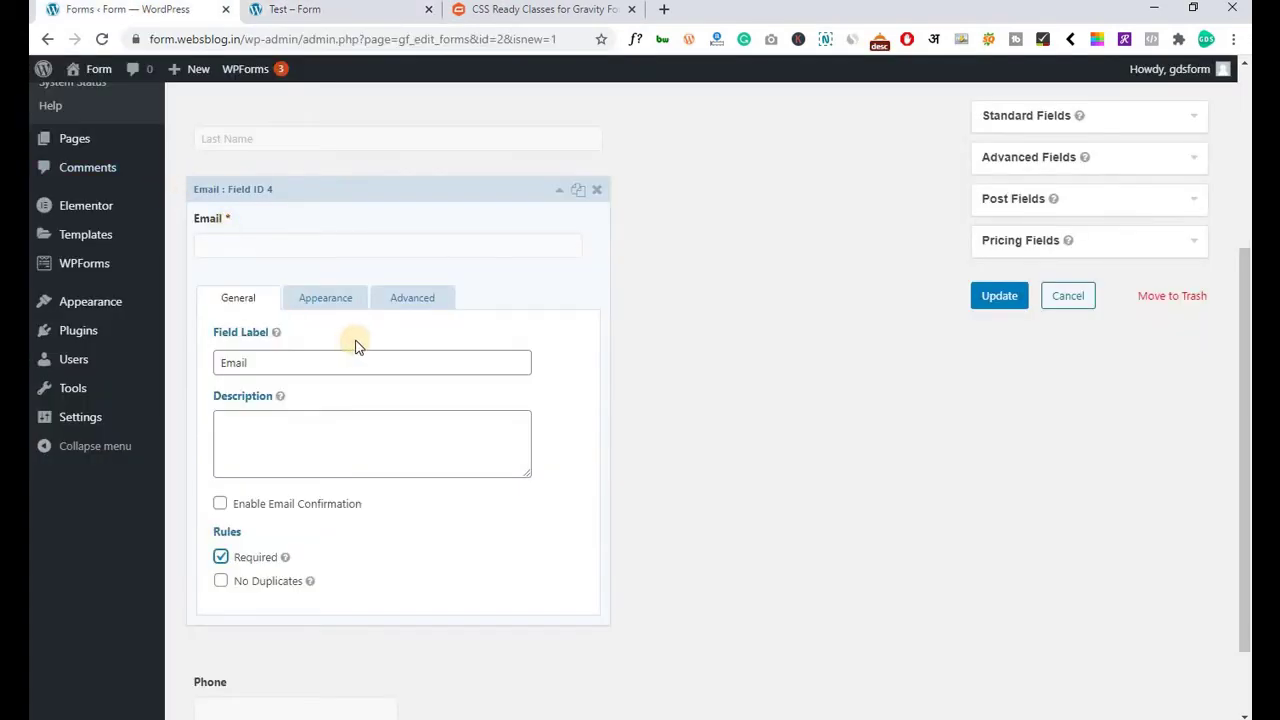
{"action": "double_click", "coordinate": [341, 363]}
{"action": "key", "text": "ctrl+c"}
{"action": "left_click", "coordinate": [318, 297]}
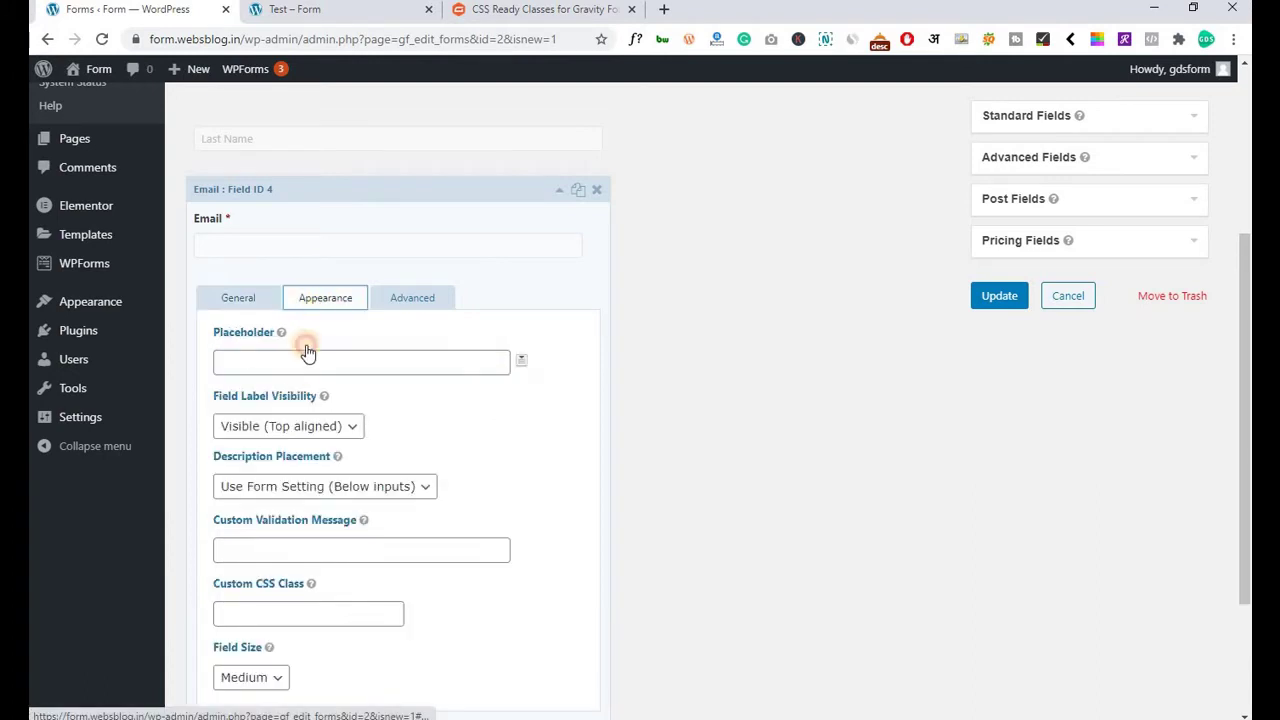
{"action": "left_click", "coordinate": [299, 365]}
{"action": "key", "text": "ctrl+v"}
Set the Email field's label visibility to Hidden and its field size to Large.
{"action": "left_click", "coordinate": [253, 425]}
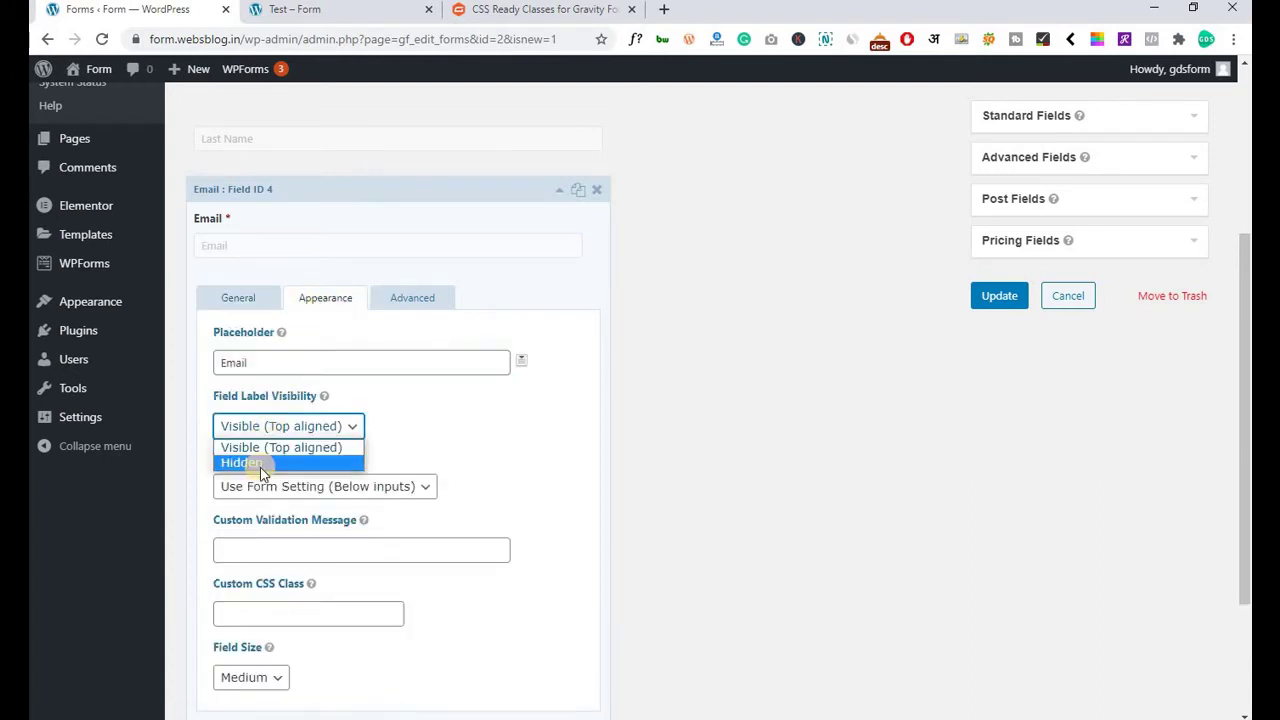
{"action": "left_click", "coordinate": [260, 465]}
{"action": "scroll", "coordinate": [268, 508], "scroll_direction": "down", "scroll_amount": 1}
{"action": "left_click", "coordinate": [246, 578]}
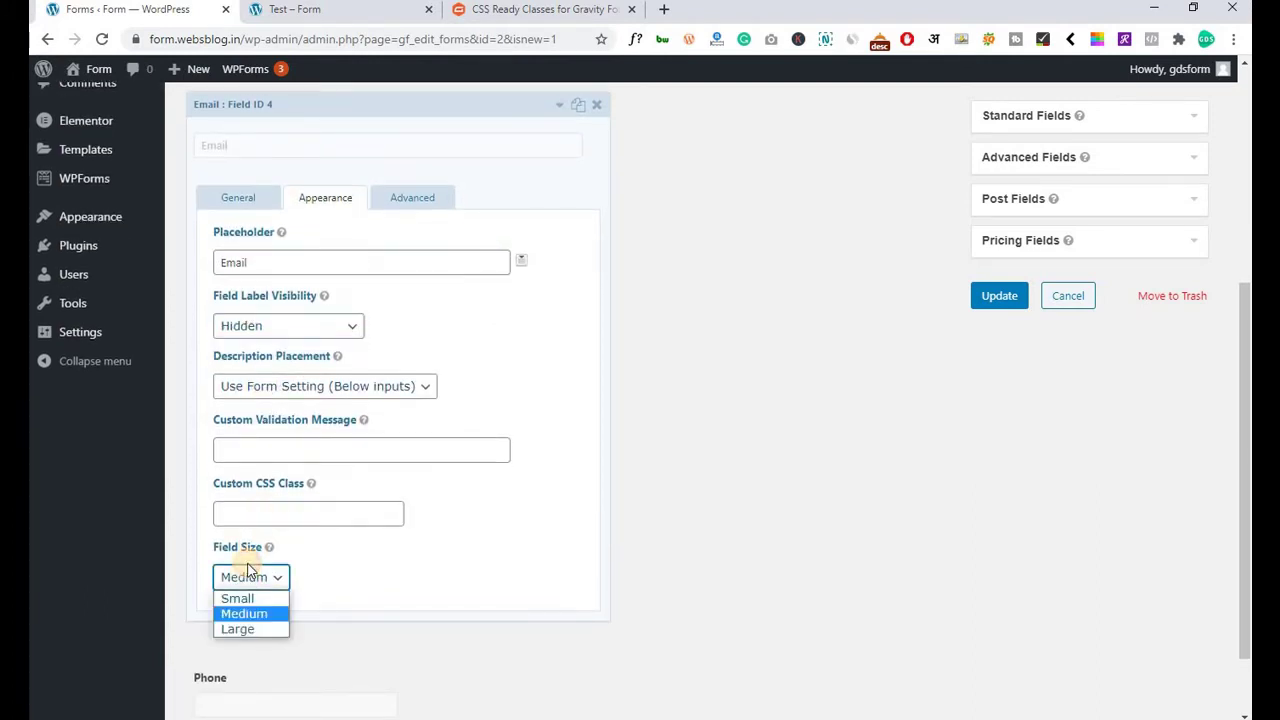
{"action": "left_click", "coordinate": [240, 629]}
{"action": "scroll", "coordinate": [338, 572], "scroll_direction": "up", "scroll_amount": 2}
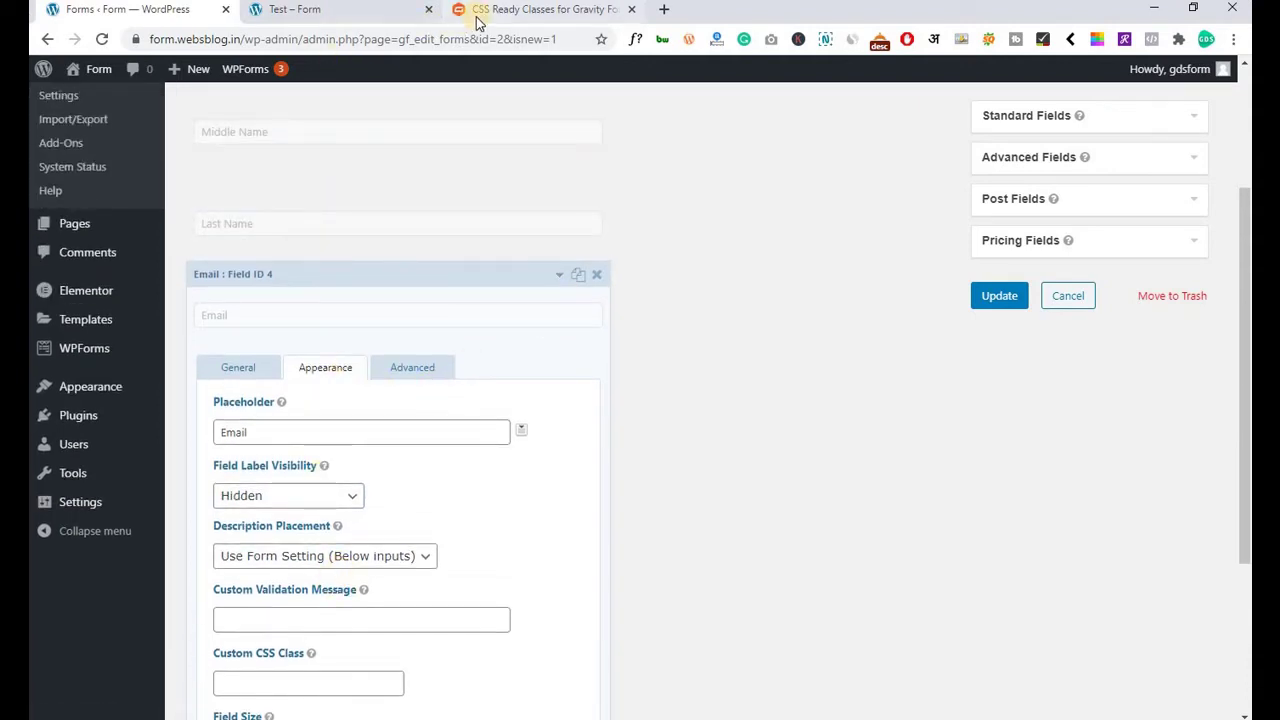
Copy the class name gf_left_half from the two-column section of the CSS Ready Classes page.
{"action": "left_click", "coordinate": [318, 12]}
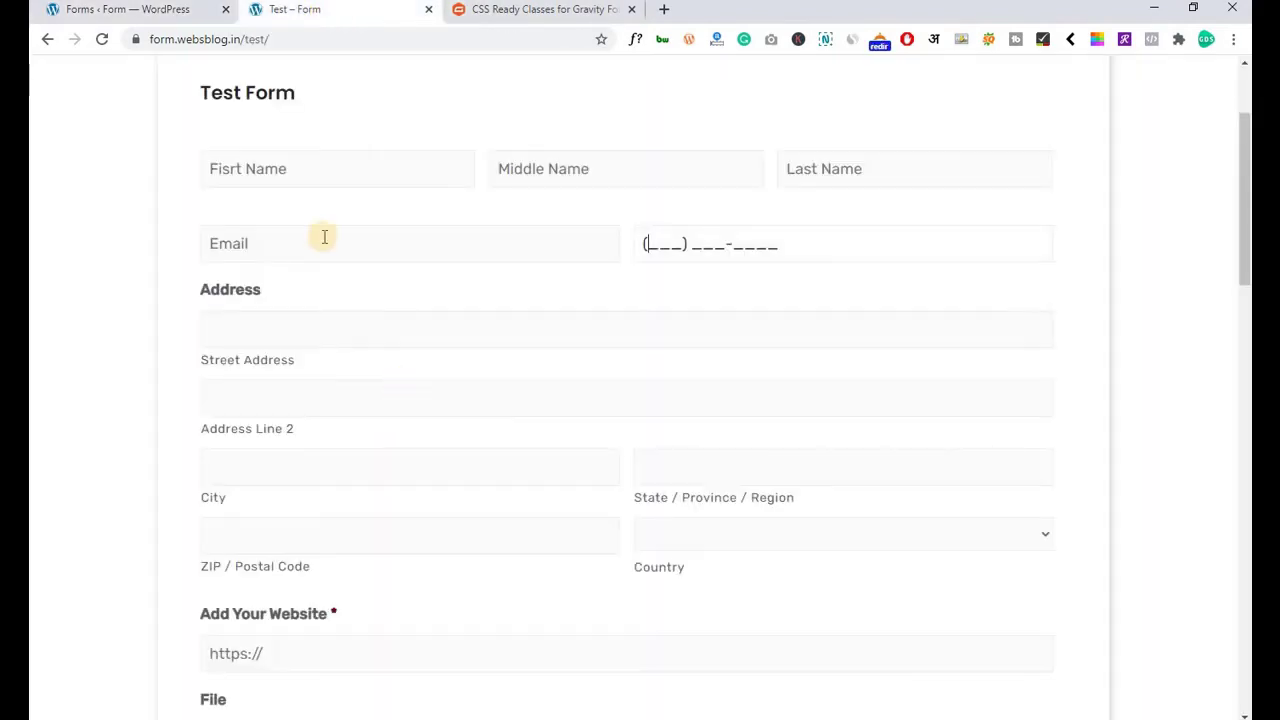
{"action": "left_click", "coordinate": [483, 14]}
{"action": "scroll", "coordinate": [304, 543], "scroll_direction": "up", "scroll_amount": 8}
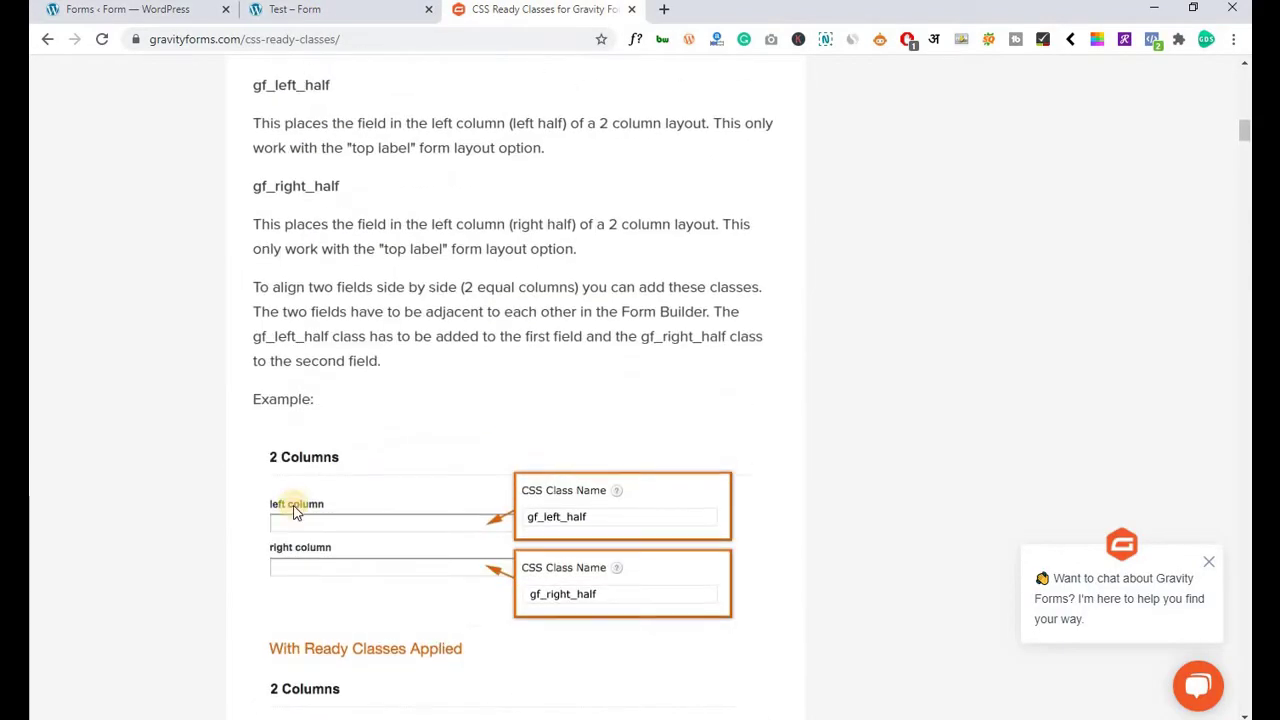
{"action": "left_click_drag", "start_coordinate": [255, 256], "coordinate": [360, 268]}
{"action": "key", "text": "ctrl+c"}
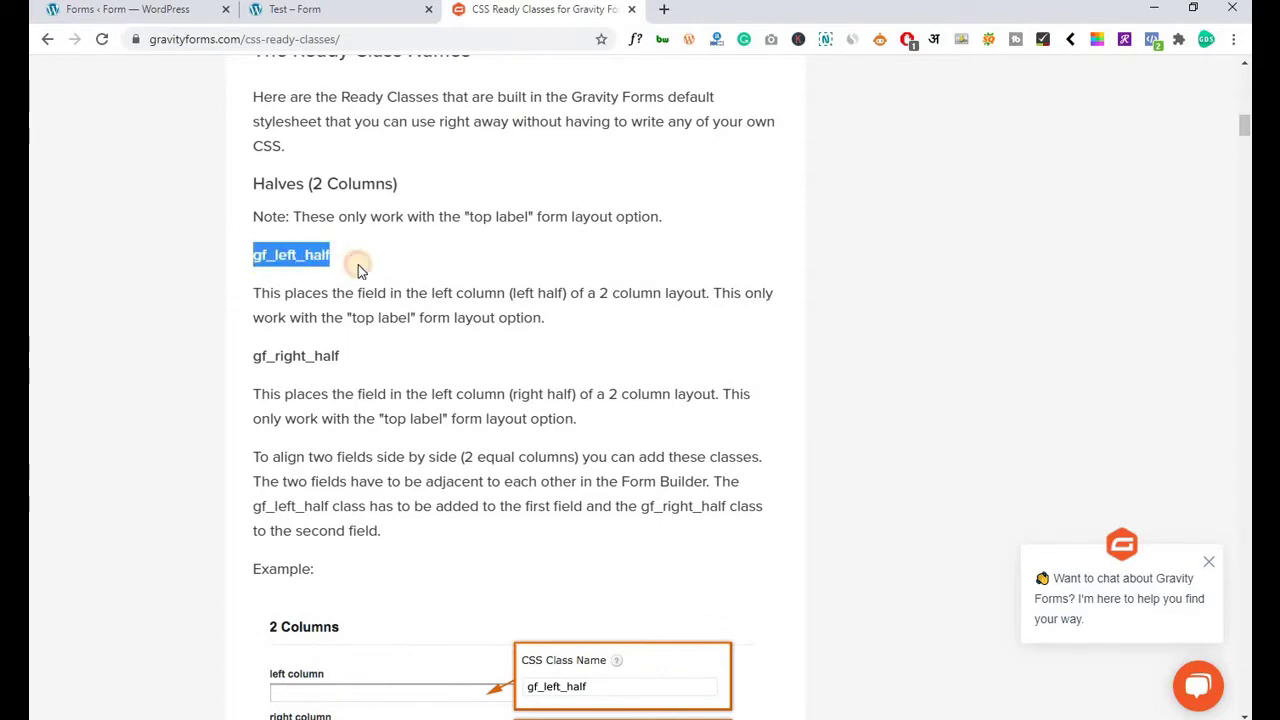
Set the Email field's custom CSS class to gf_left_half in the form editor.
{"action": "left_click", "coordinate": [63, 12]}
{"action": "scroll", "coordinate": [434, 428], "scroll_direction": "down", "scroll_amount": 2}
{"action": "scroll", "coordinate": [366, 406], "scroll_direction": "down", "scroll_amount": 1}
{"action": "scroll", "coordinate": [366, 406], "scroll_direction": "up", "scroll_amount": 2}
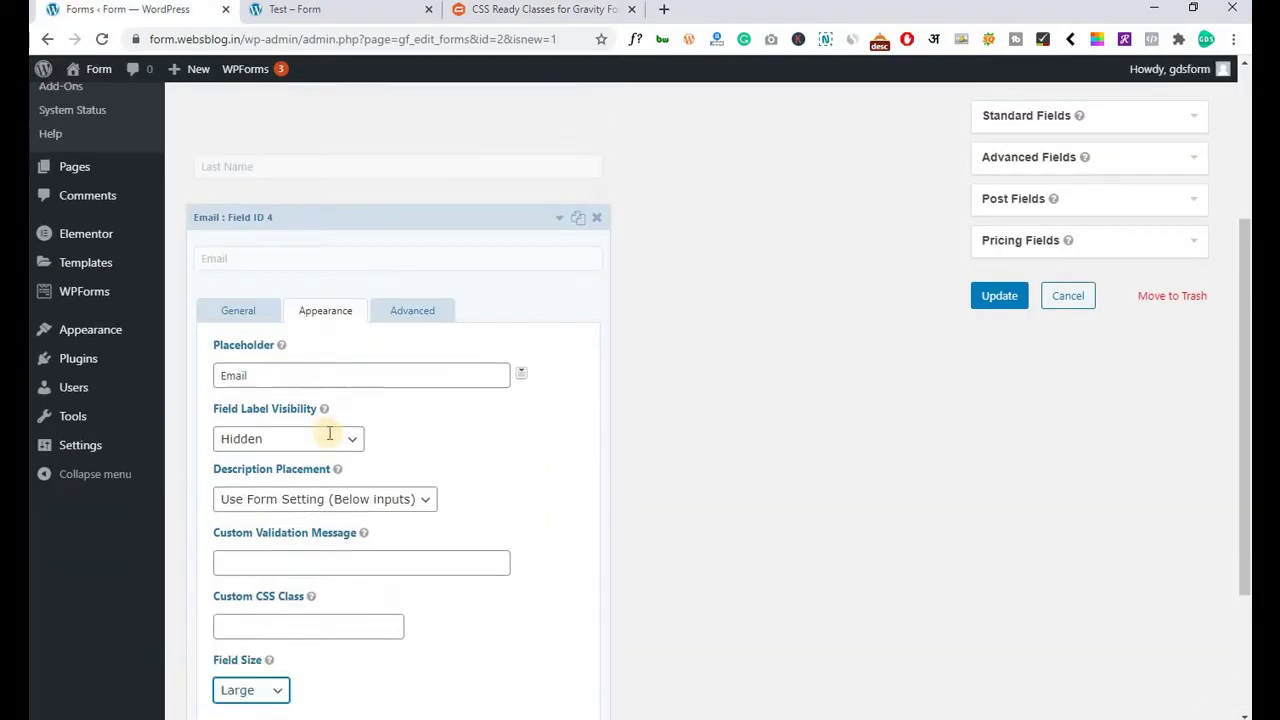
{"action": "scroll", "coordinate": [297, 428], "scroll_direction": "down", "scroll_amount": 2}
{"action": "left_click", "coordinate": [340, 418]}
{"action": "key", "text": "ctrl+v"}
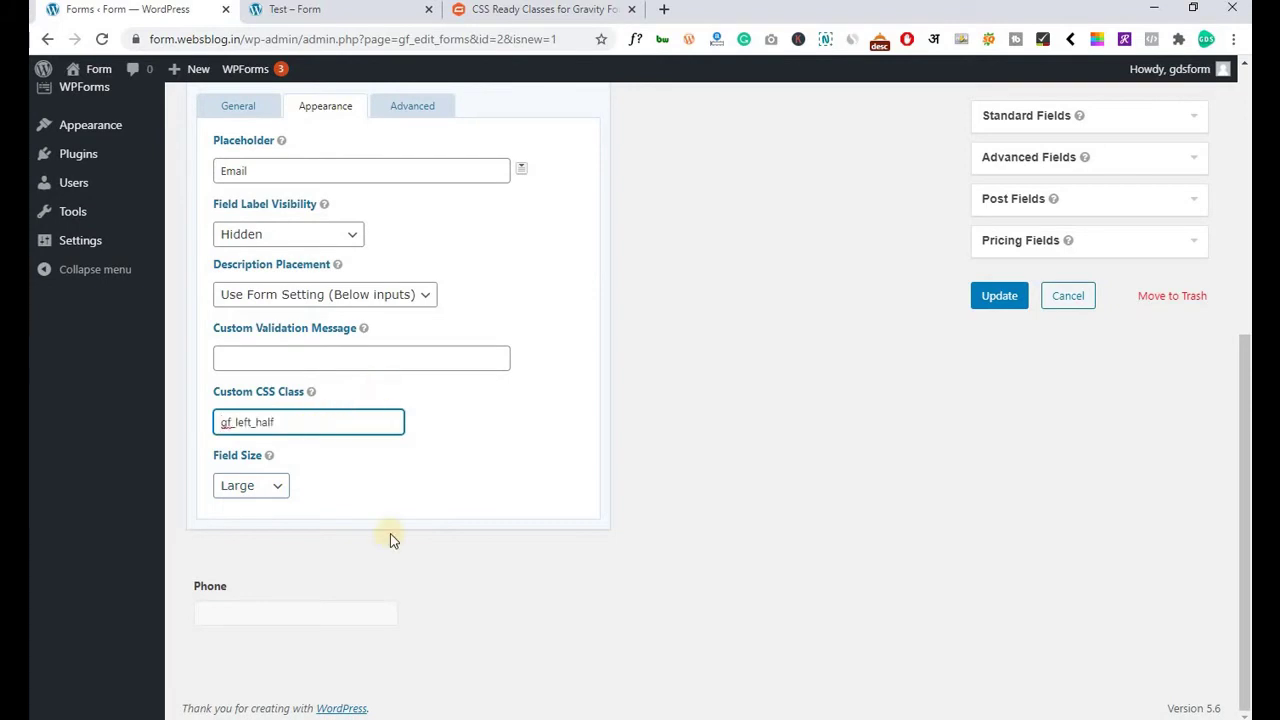
Open the Phone field's settings and set its placeholder to "Phone".
{"action": "left_click", "coordinate": [560, 566]}
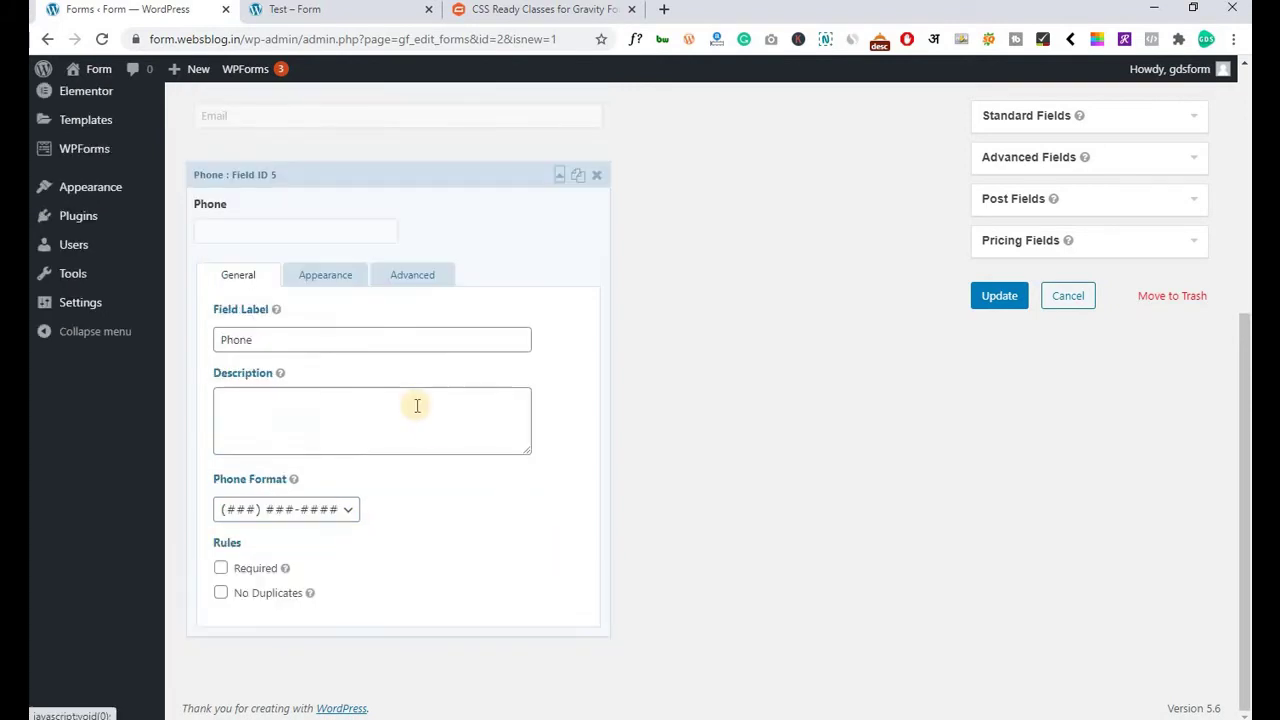
{"action": "left_click", "coordinate": [322, 282]}
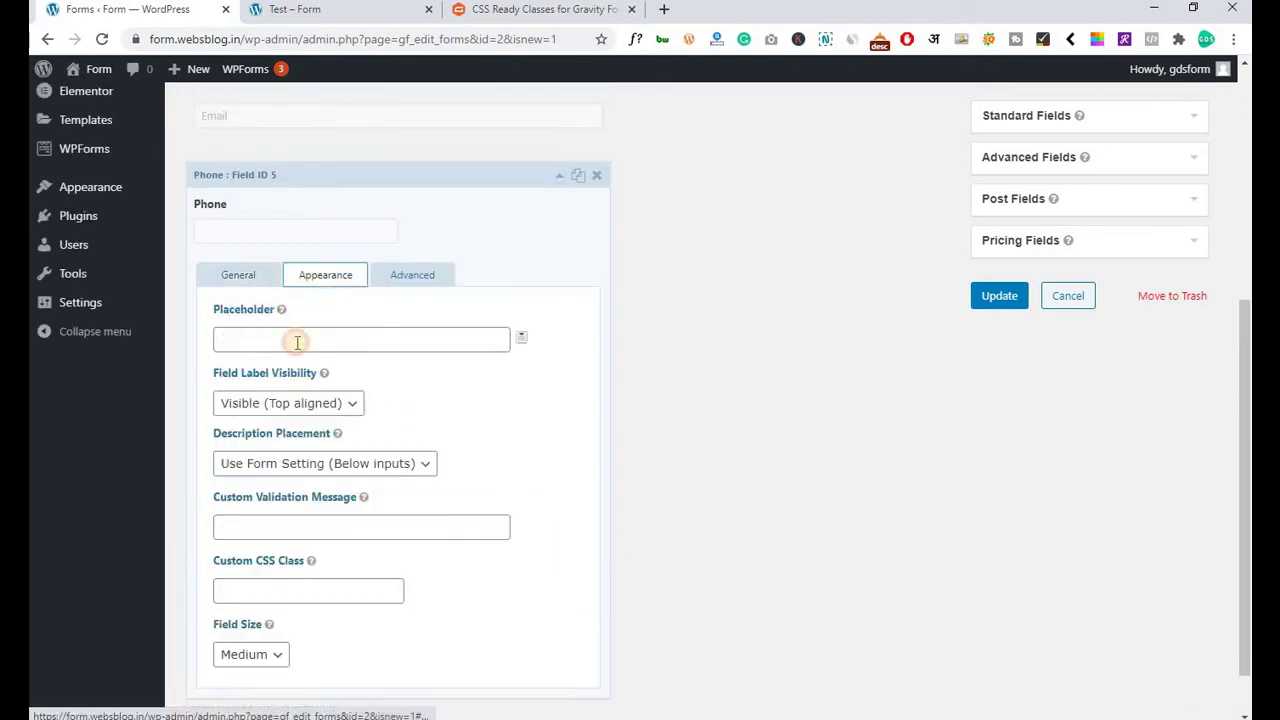
{"action": "left_click", "coordinate": [298, 344]}
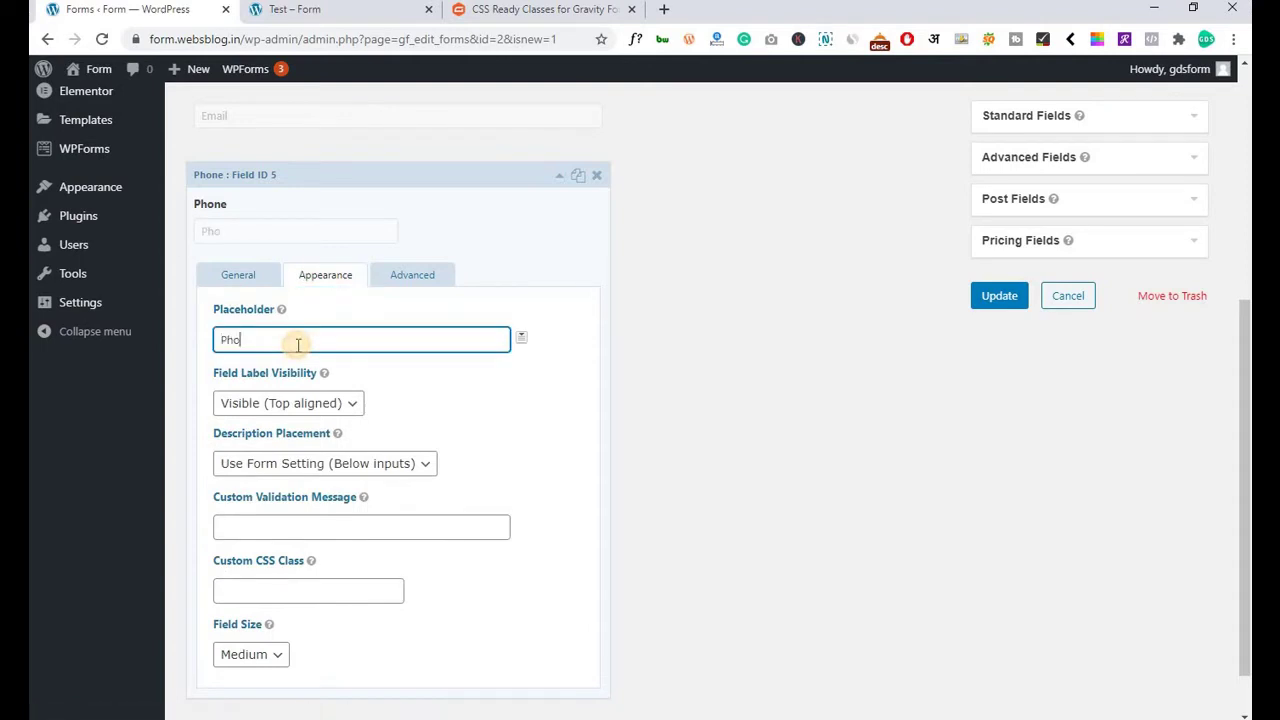
{"action": "type", "text": "Phone"}
Set the Phone field's label visibility to Hidden and its field size to Large.
{"action": "left_click", "coordinate": [288, 403]}
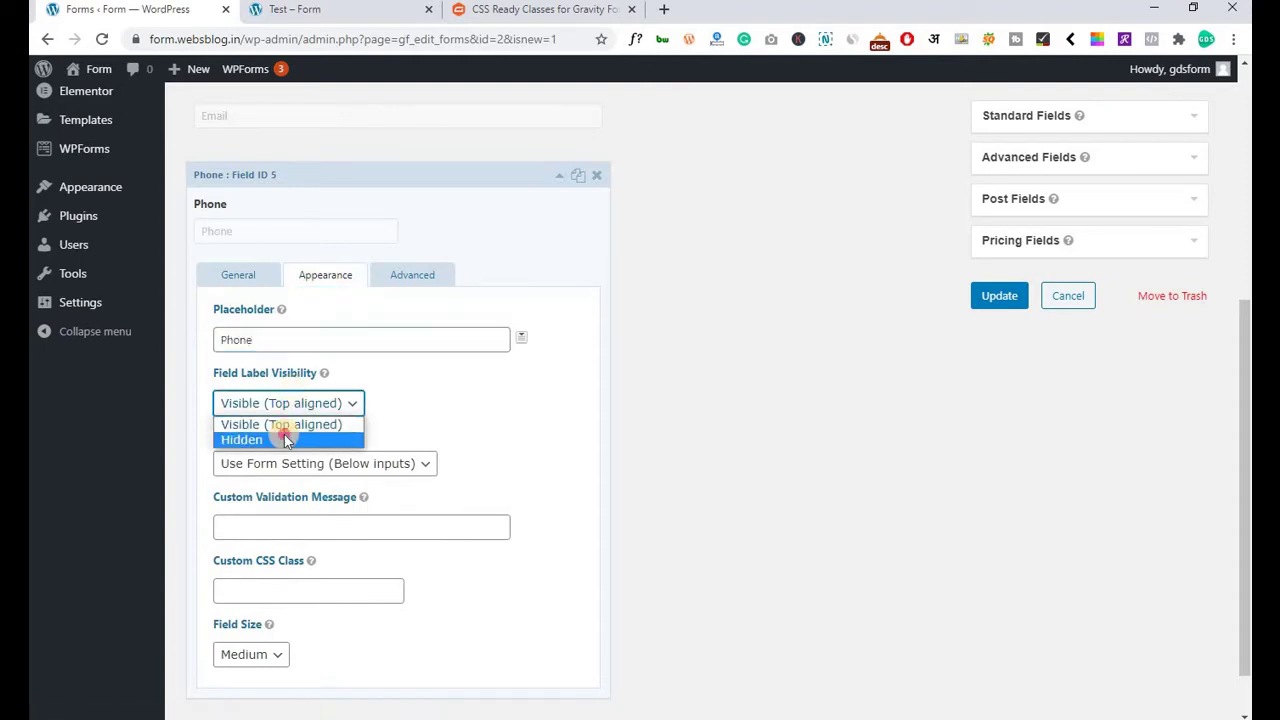
{"action": "left_click", "coordinate": [284, 434]}
{"action": "left_click", "coordinate": [250, 639]}
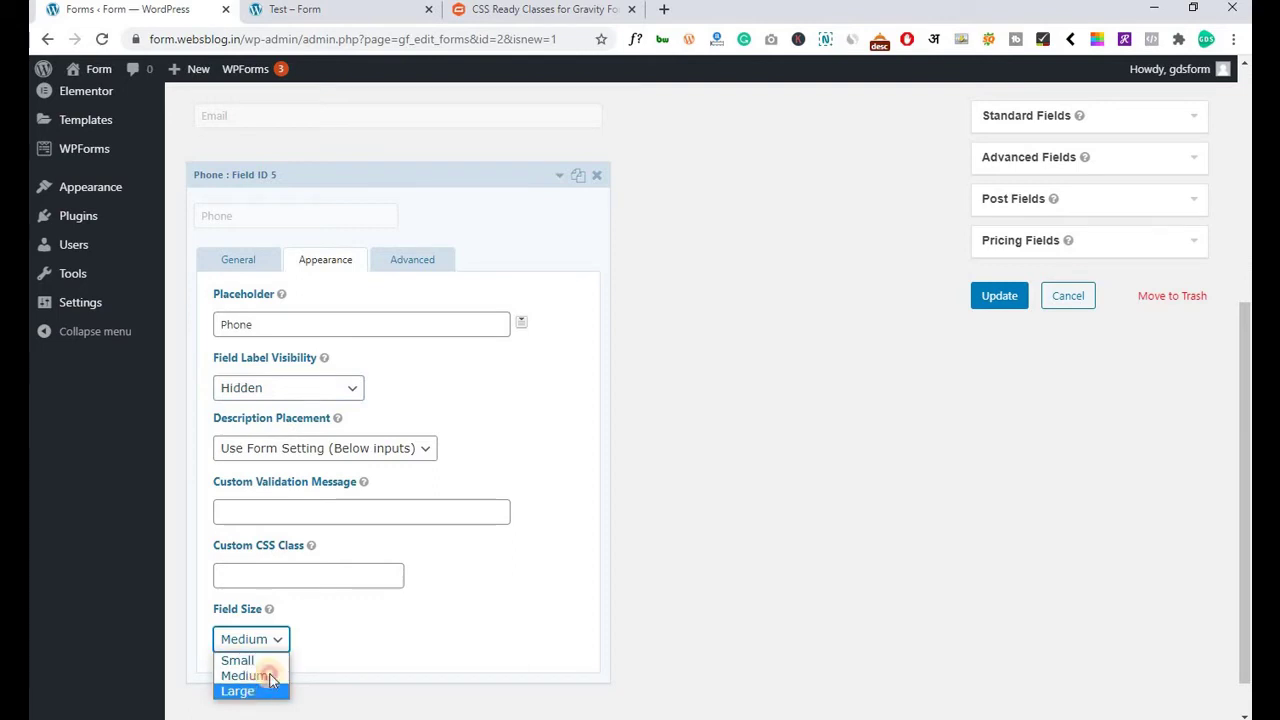
{"action": "left_click", "coordinate": [245, 688]}
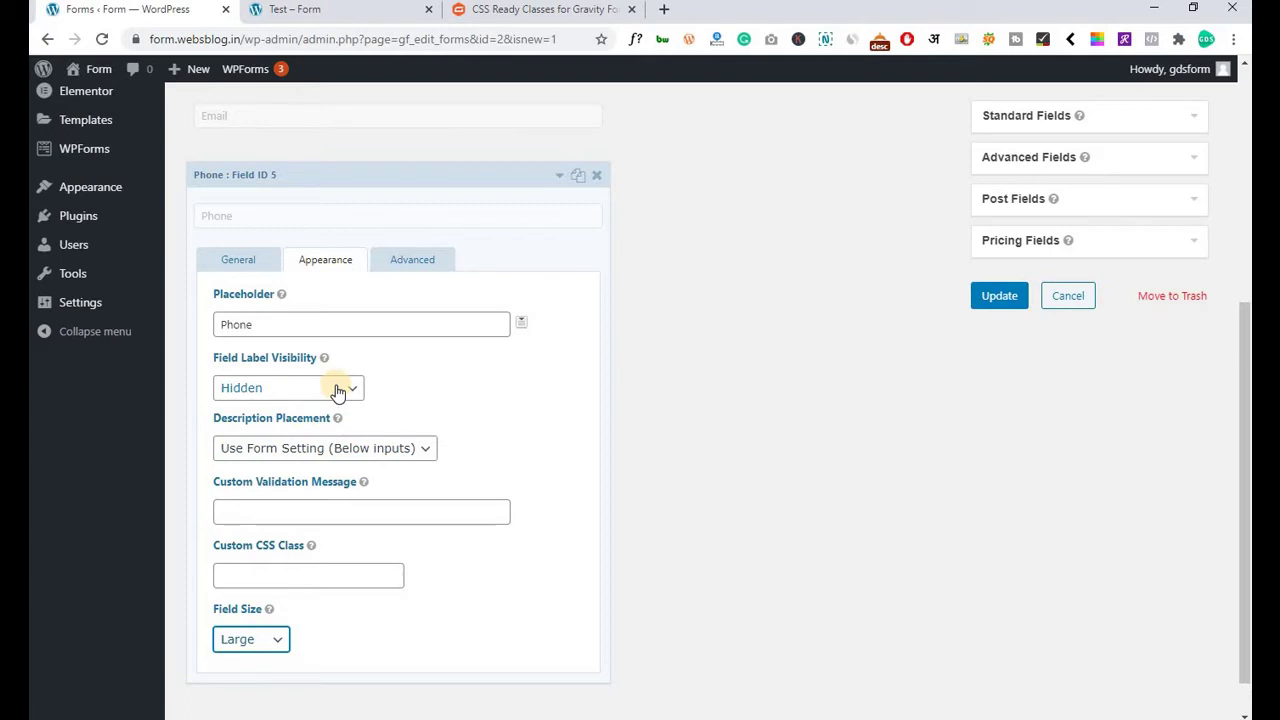
Set the Phone field's custom CSS class to gf_right_half and collapse the field's settings.
{"action": "scroll", "coordinate": [340, 390], "scroll_direction": "down", "scroll_amount": 1}
{"action": "left_click", "coordinate": [285, 528]}
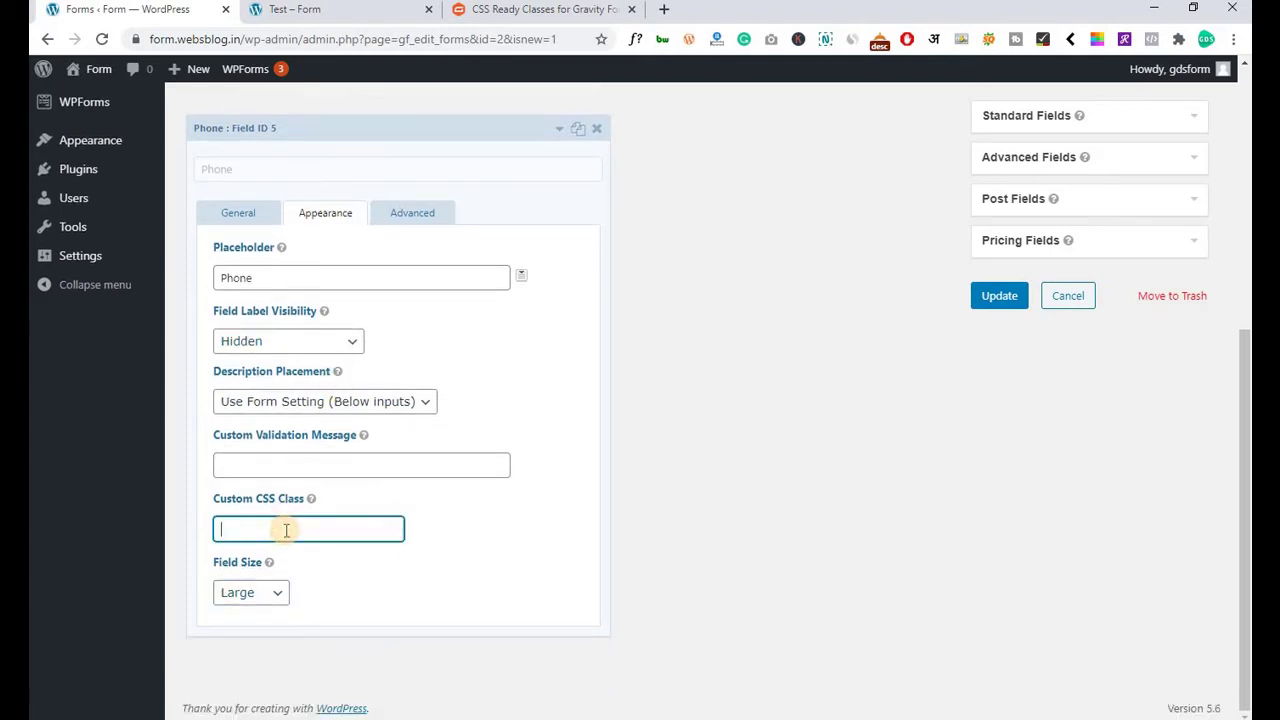
{"action": "key", "text": "ctrl+v"}
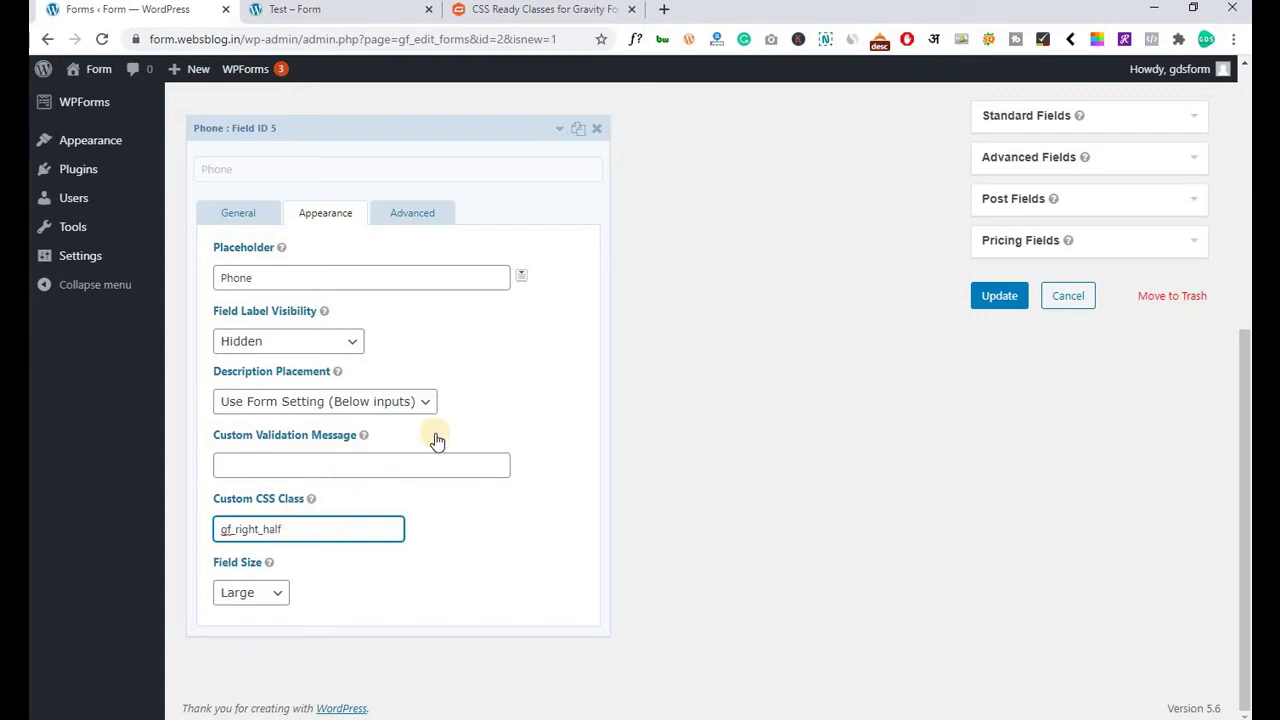
{"action": "scroll", "coordinate": [435, 441], "scroll_direction": "up", "scroll_amount": 2}
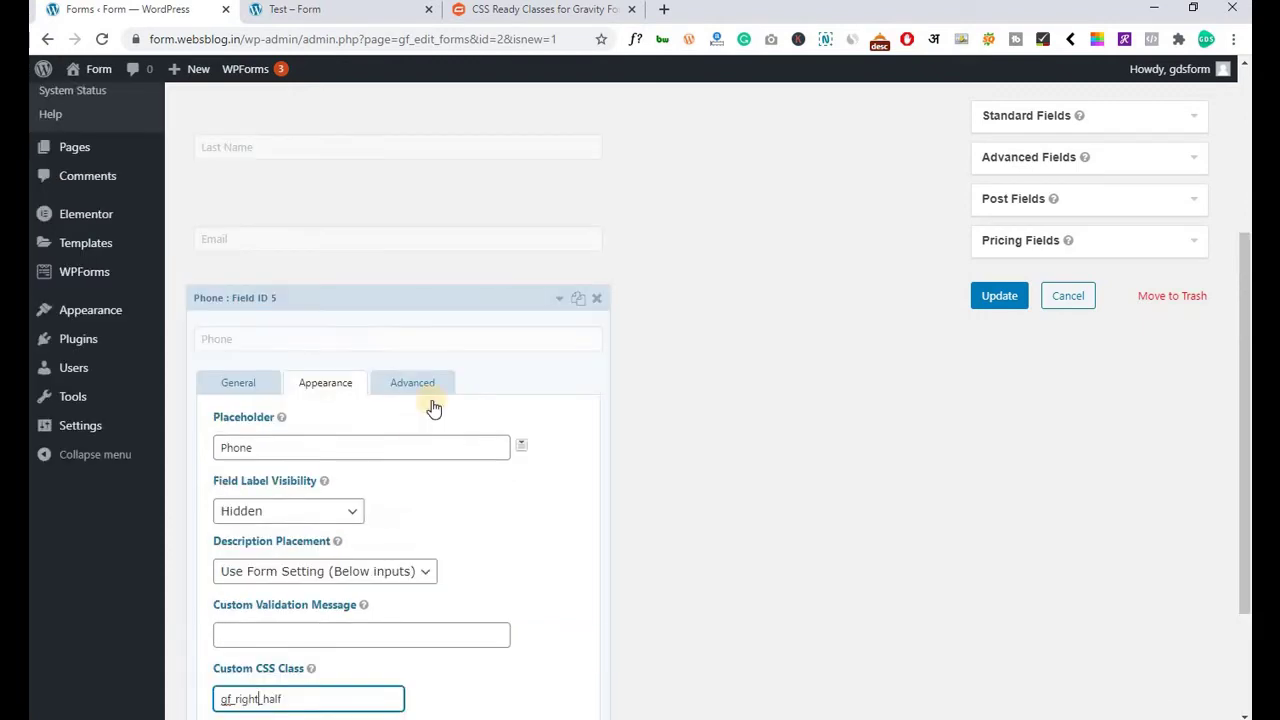
{"action": "left_click", "coordinate": [556, 298]}
Save the form with the new Email and Phone fields and open its preview.
{"action": "scroll", "coordinate": [571, 318], "scroll_direction": "up", "scroll_amount": 1}
{"action": "left_click", "coordinate": [998, 364]}
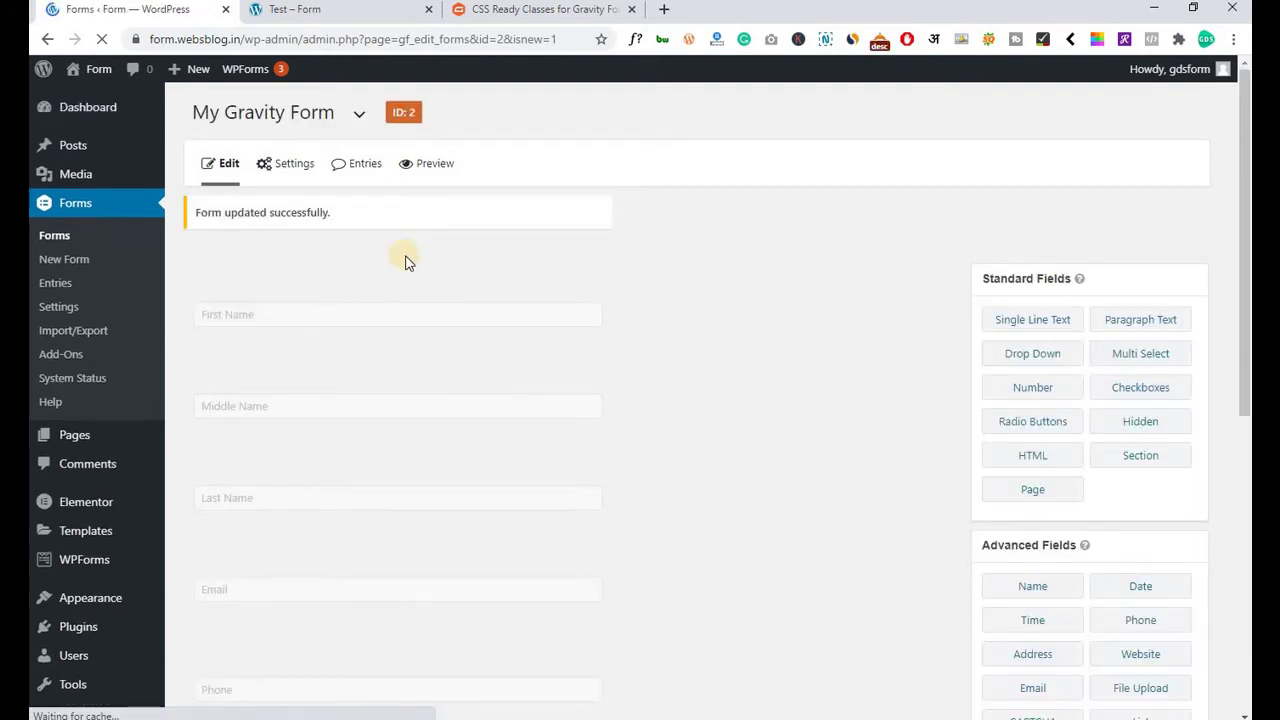
{"action": "left_click", "coordinate": [425, 170]}
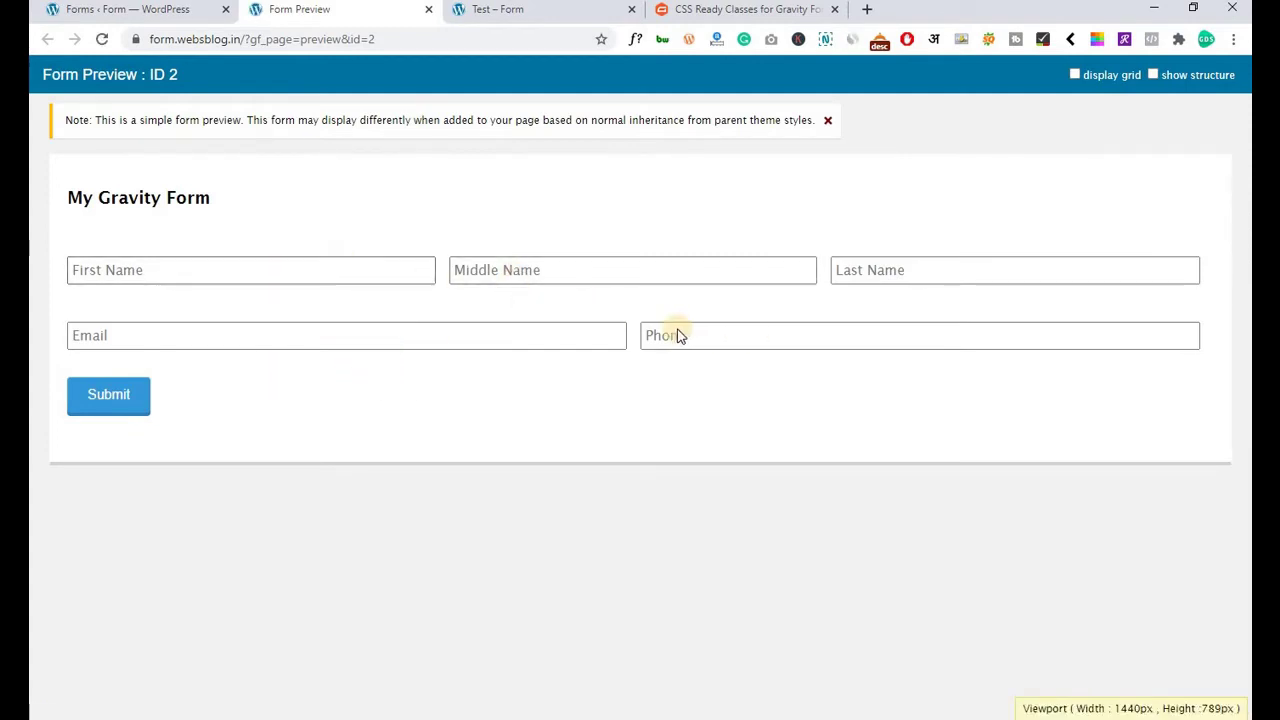
Check the two-column layout of the Email and Phone fields in the form preview, and close the preview tab.
{"action": "left_click", "coordinate": [366, 346]}
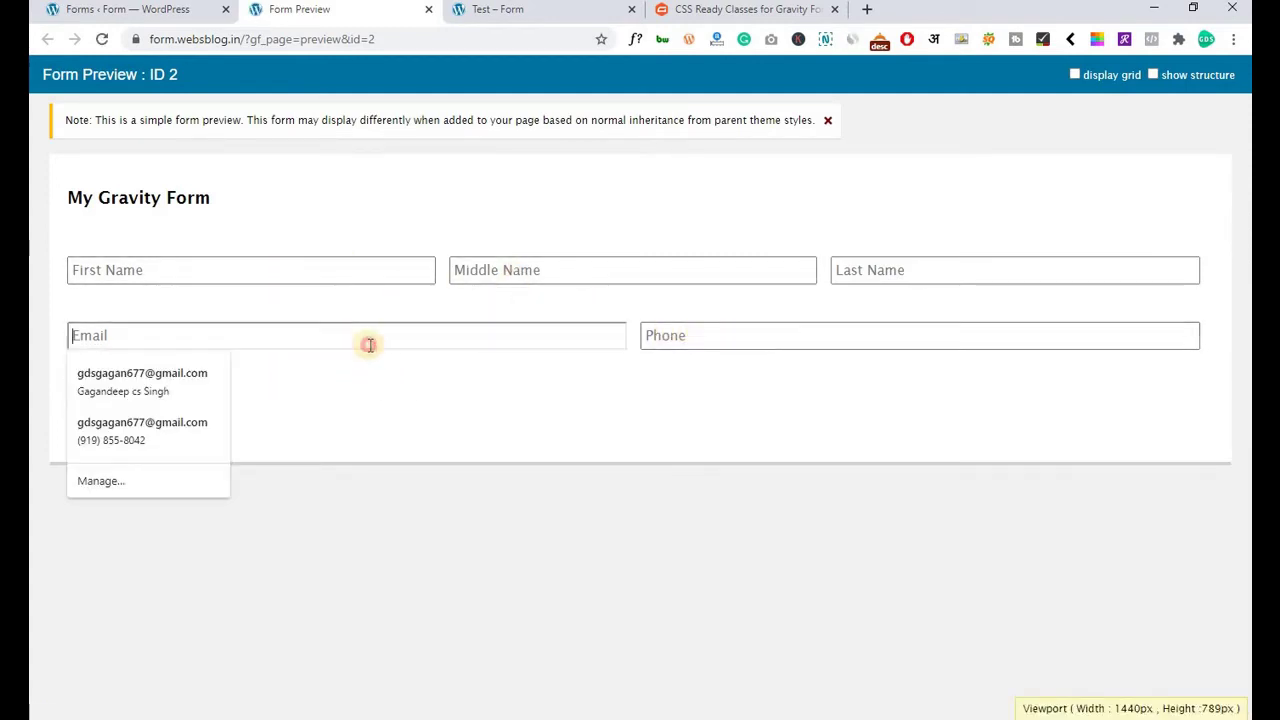
{"action": "left_click", "coordinate": [831, 338]}
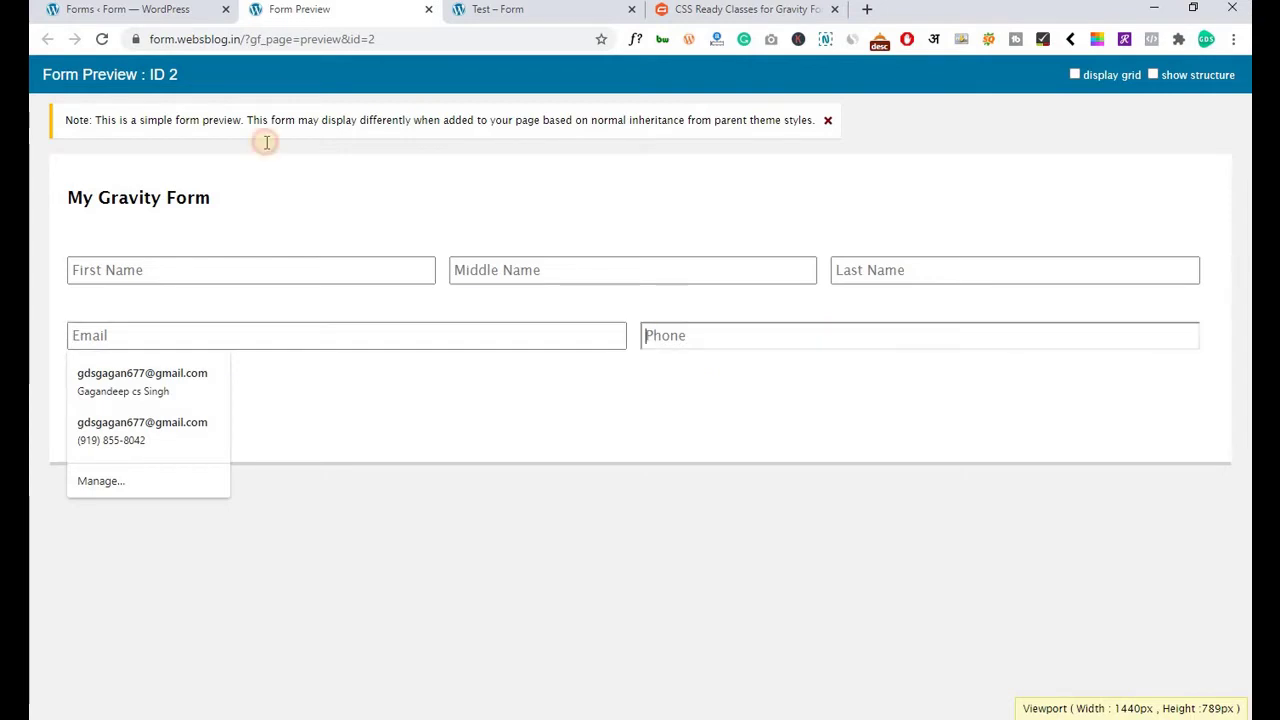
{"action": "left_click", "coordinate": [429, 9]}
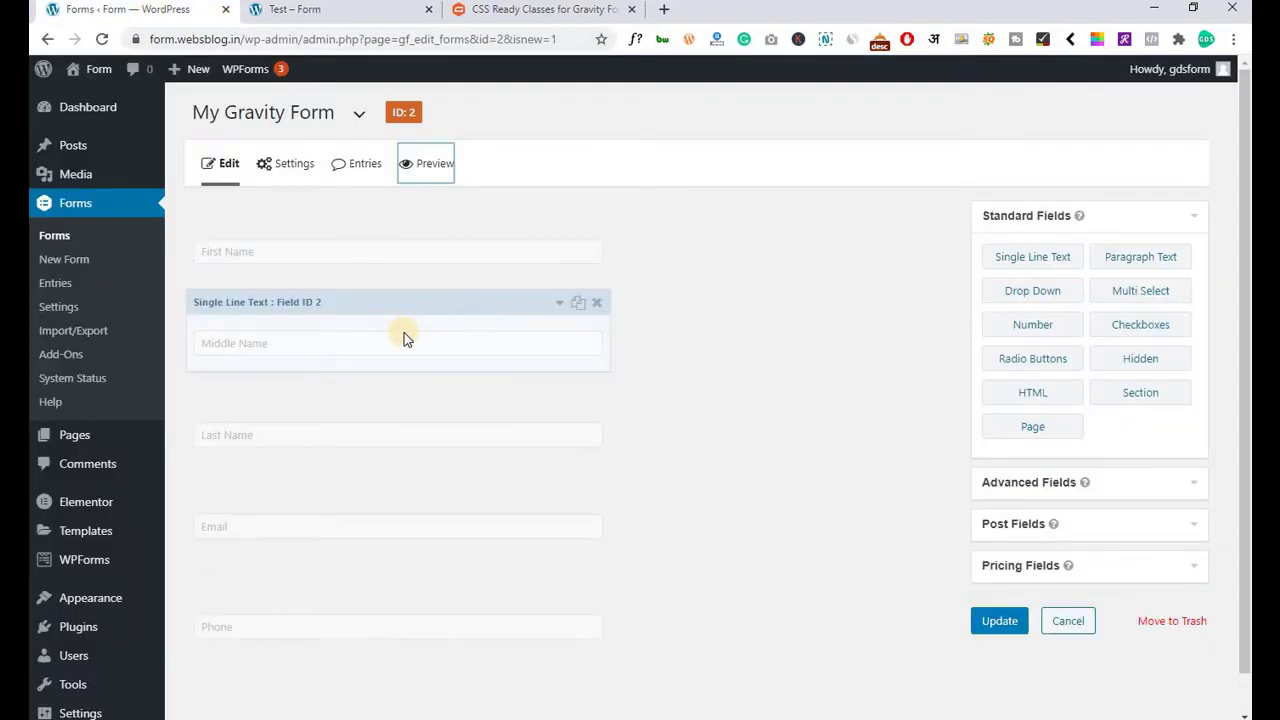
Add an Address field below the Phone field, matching the Test Form page, and expand its settings.
{"action": "scroll", "coordinate": [405, 340], "scroll_direction": "down", "scroll_amount": 1}
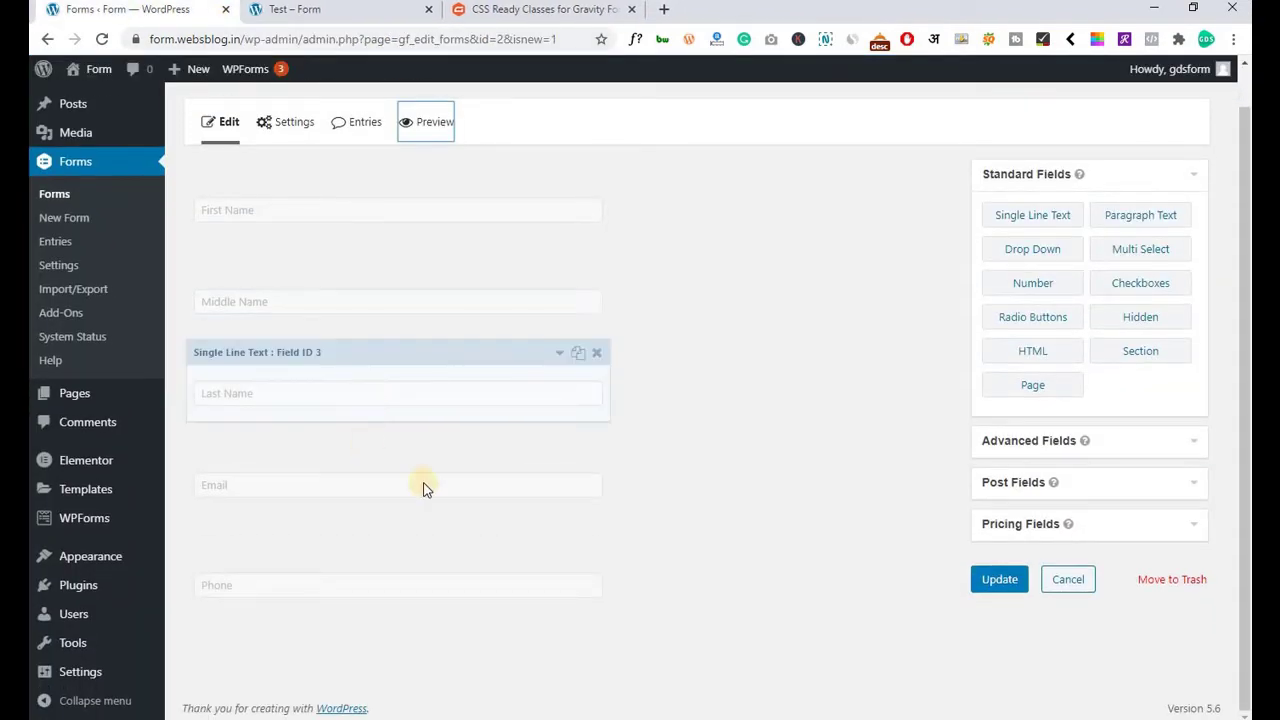
{"action": "left_click", "coordinate": [337, 8]}
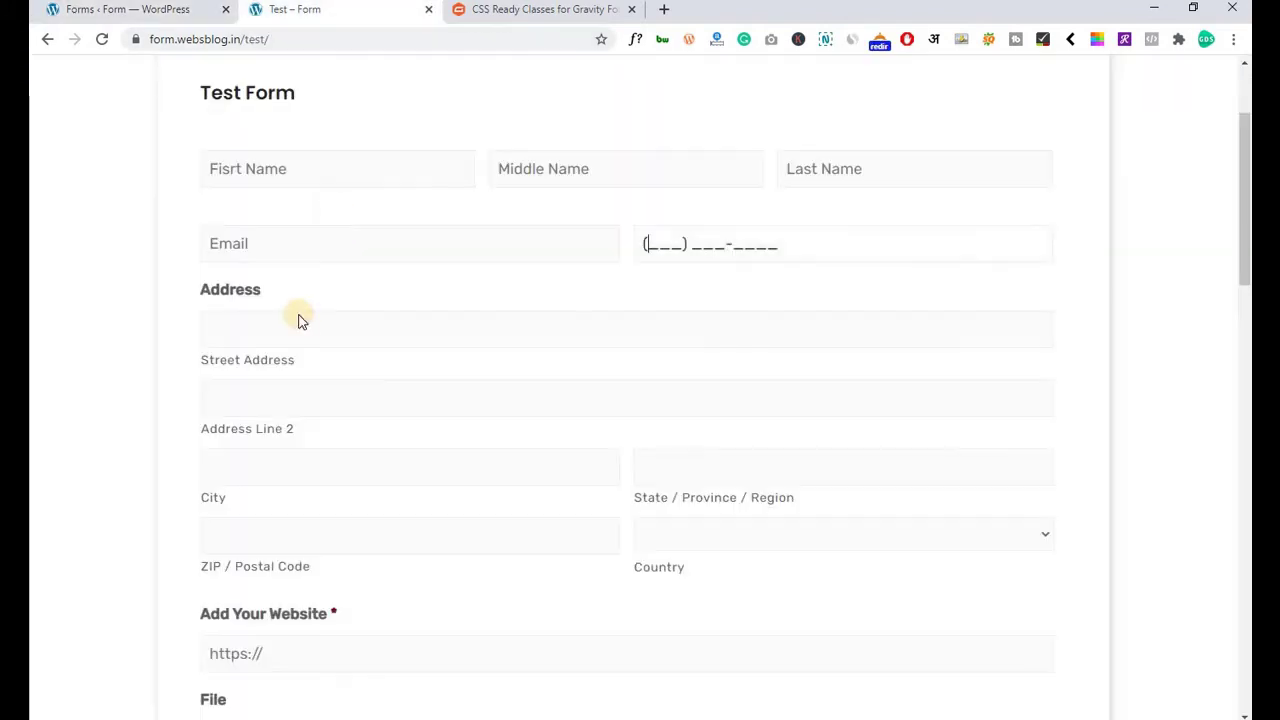
{"action": "scroll", "coordinate": [300, 320], "scroll_direction": "down", "scroll_amount": 3}
{"action": "scroll", "coordinate": [297, 314], "scroll_direction": "up", "scroll_amount": 2}
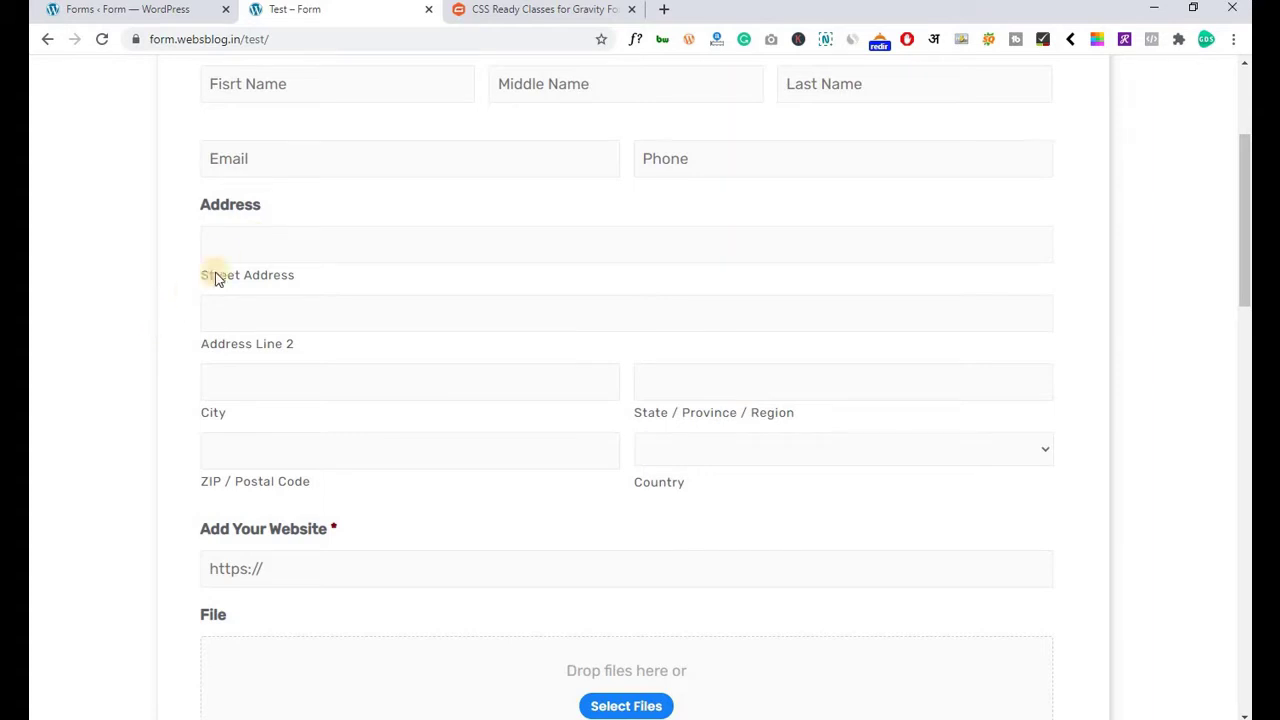
{"action": "left_click", "coordinate": [229, 250]}
{"action": "left_click", "coordinate": [180, 289]}
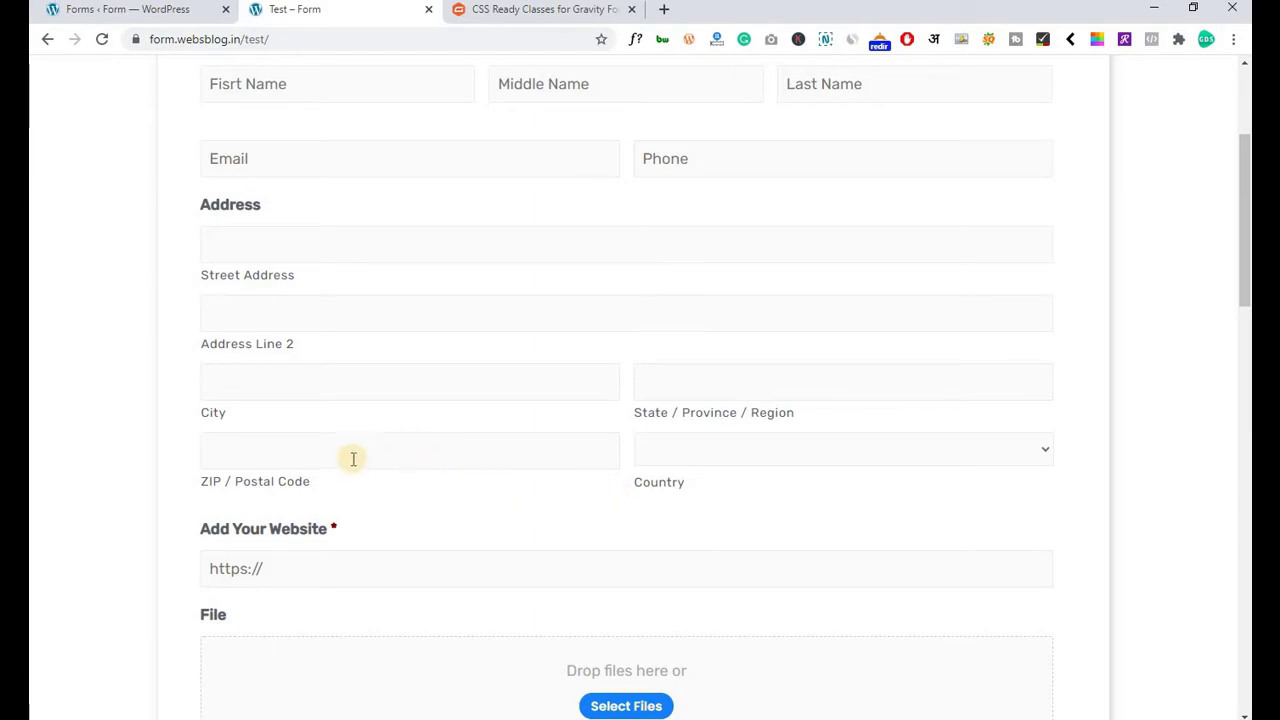
{"action": "left_click", "coordinate": [88, 20]}
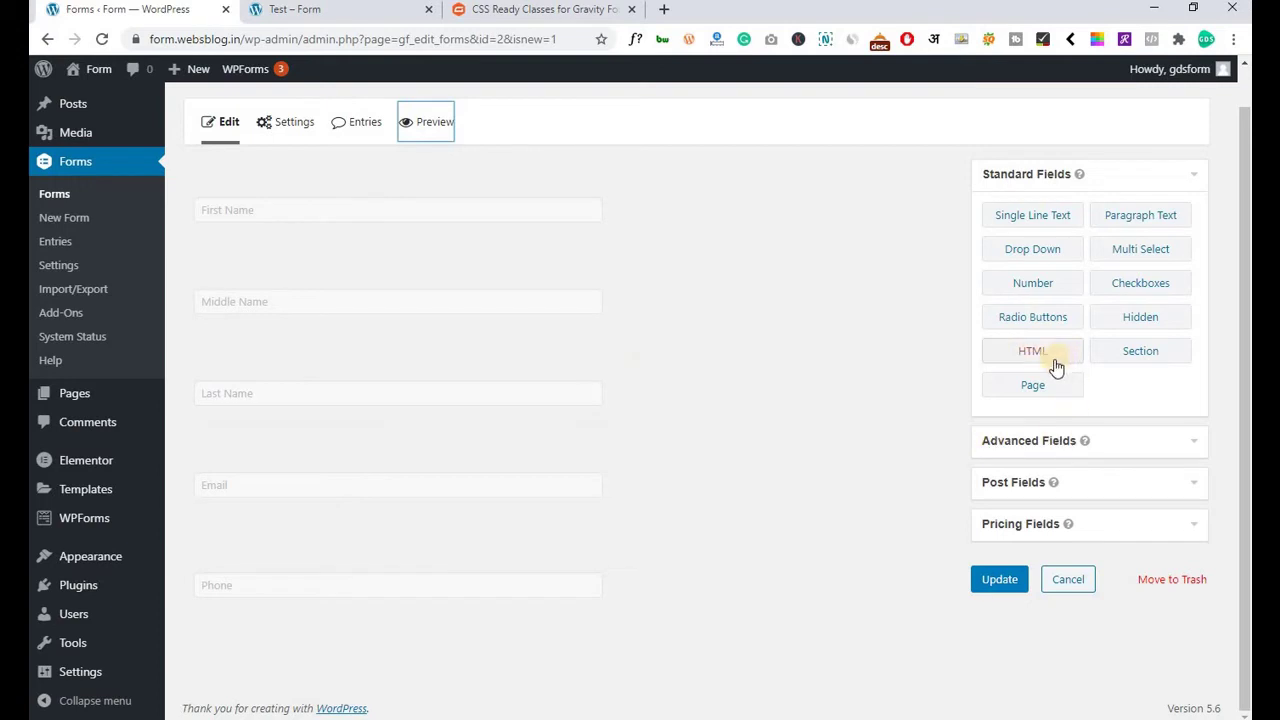
{"action": "left_click", "coordinate": [1012, 443]}
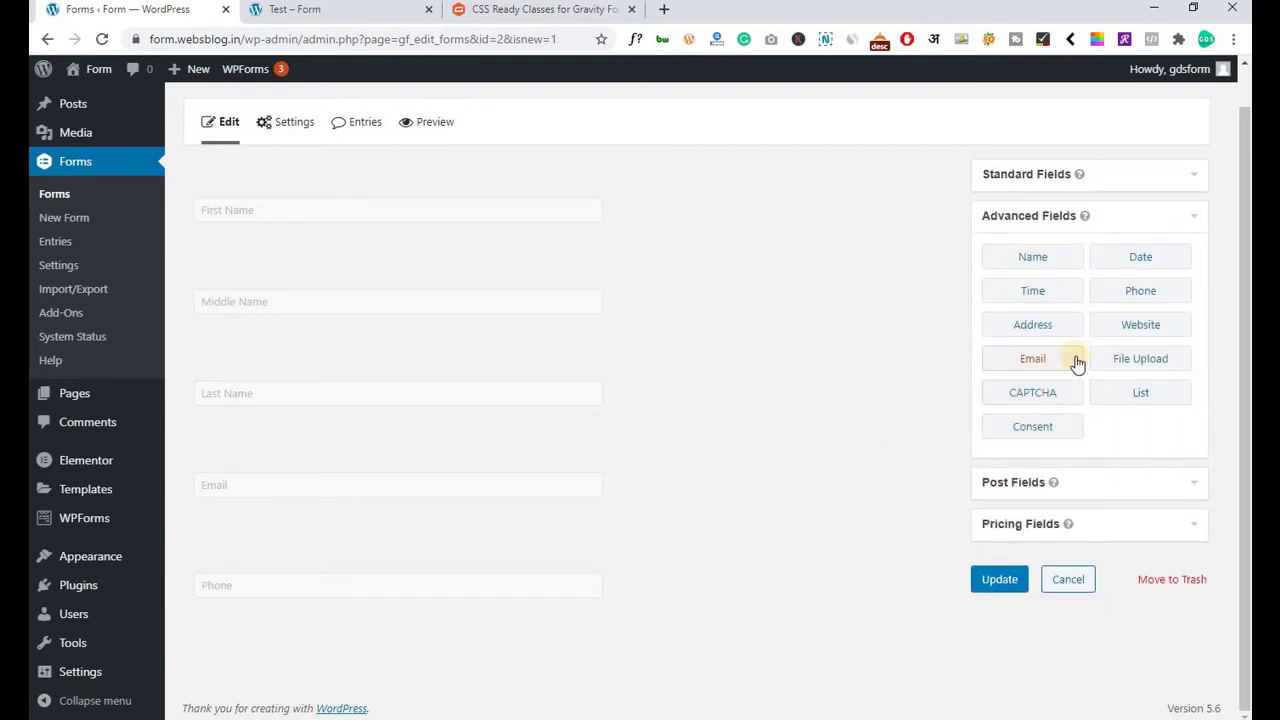
{"action": "left_click_drag", "start_coordinate": [1035, 328], "coordinate": [291, 645]}
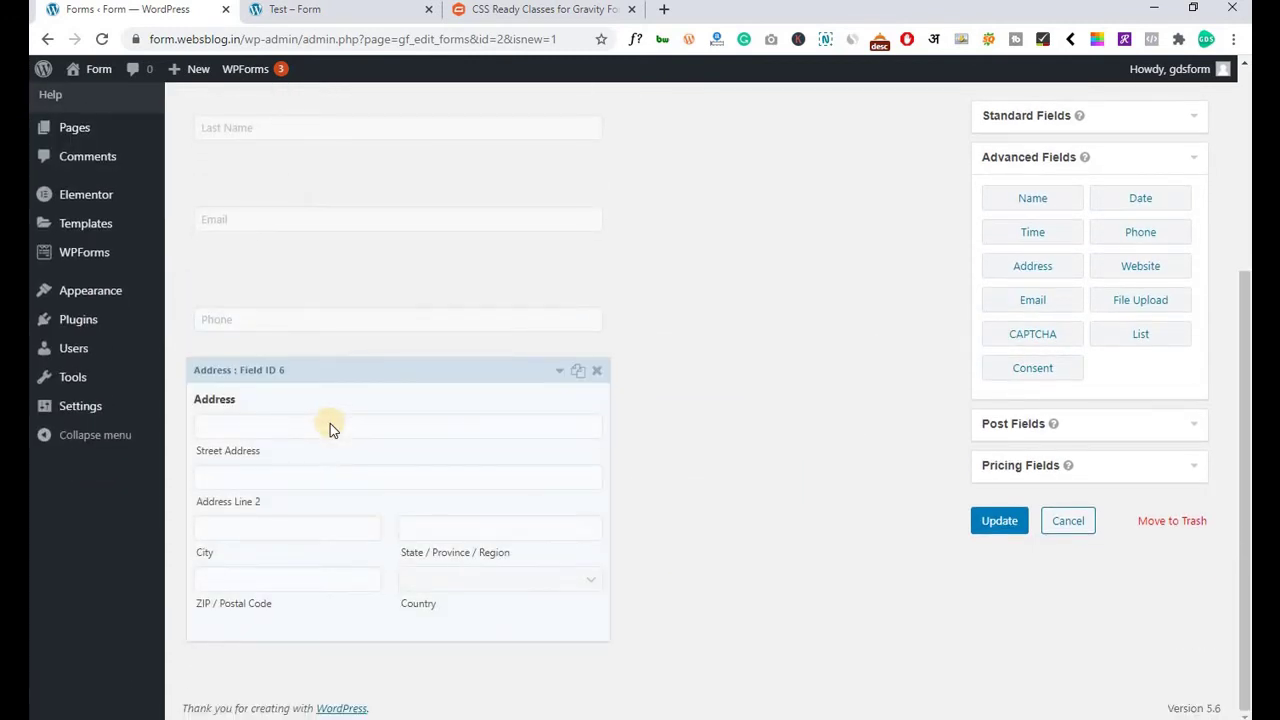
{"action": "left_click", "coordinate": [559, 372]}
Review the Address field's general settings and try hiding the Address Line 2 sub-field, restoring it again.
{"action": "scroll", "coordinate": [300, 437], "scroll_direction": "down", "scroll_amount": 7}
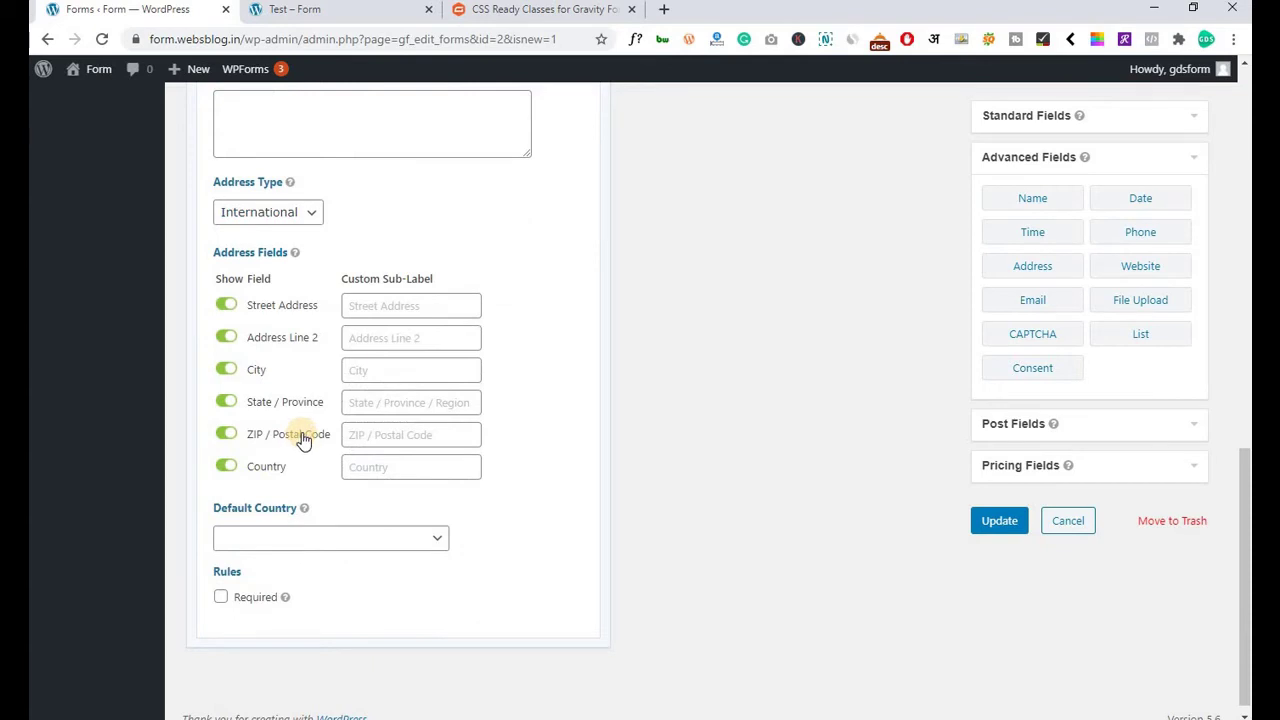
{"action": "scroll", "coordinate": [303, 440], "scroll_direction": "up", "scroll_amount": 5}
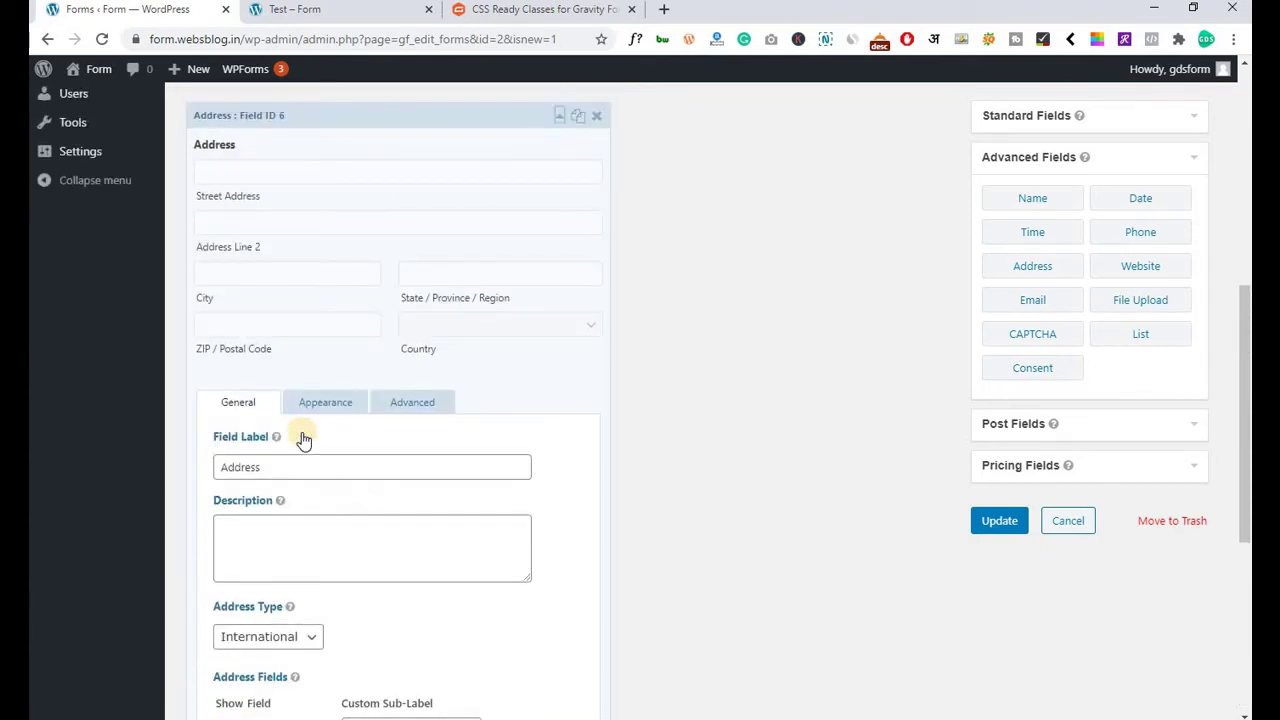
{"action": "scroll", "coordinate": [303, 440], "scroll_direction": "down", "scroll_amount": 3}
{"action": "scroll", "coordinate": [305, 437], "scroll_direction": "down", "scroll_amount": 1}
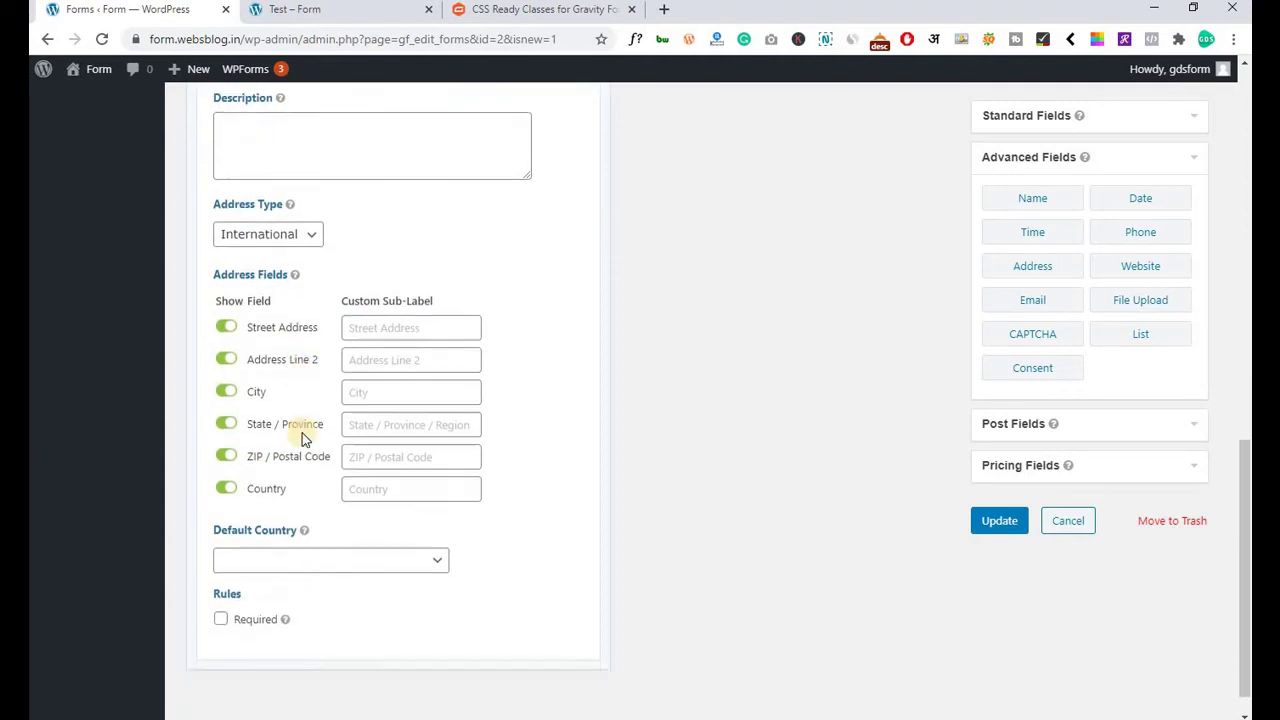
{"action": "scroll", "coordinate": [300, 435], "scroll_direction": "up", "scroll_amount": 1}
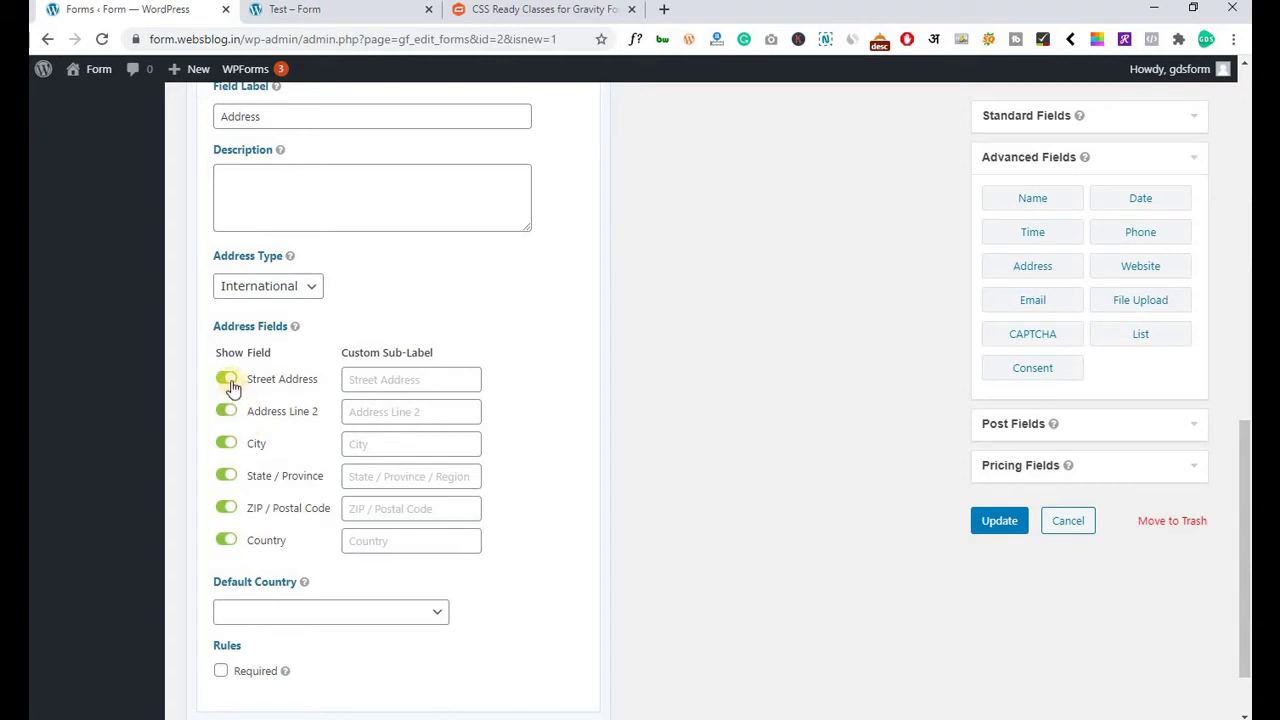
{"action": "left_click", "coordinate": [226, 412]}
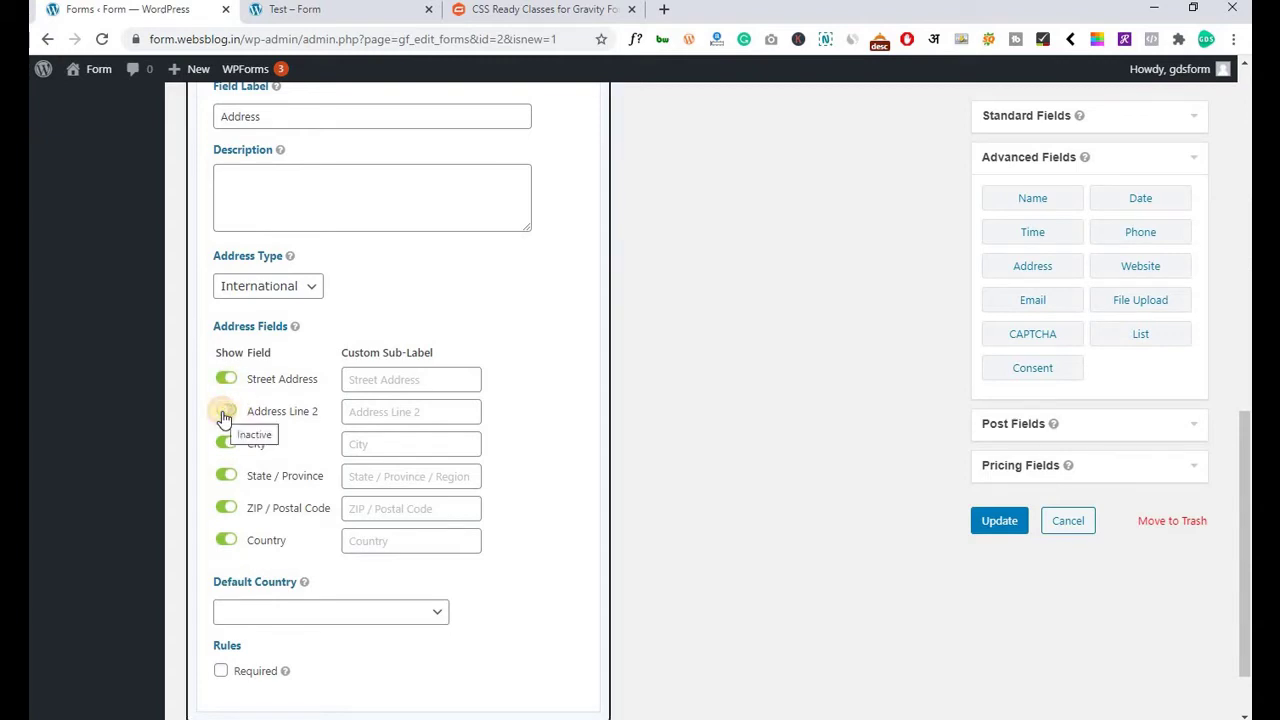
{"action": "left_click", "coordinate": [224, 414]}
{"action": "scroll", "coordinate": [272, 416], "scroll_direction": "up", "scroll_amount": 3}
{"action": "scroll", "coordinate": [274, 415], "scroll_direction": "down", "scroll_amount": 2}
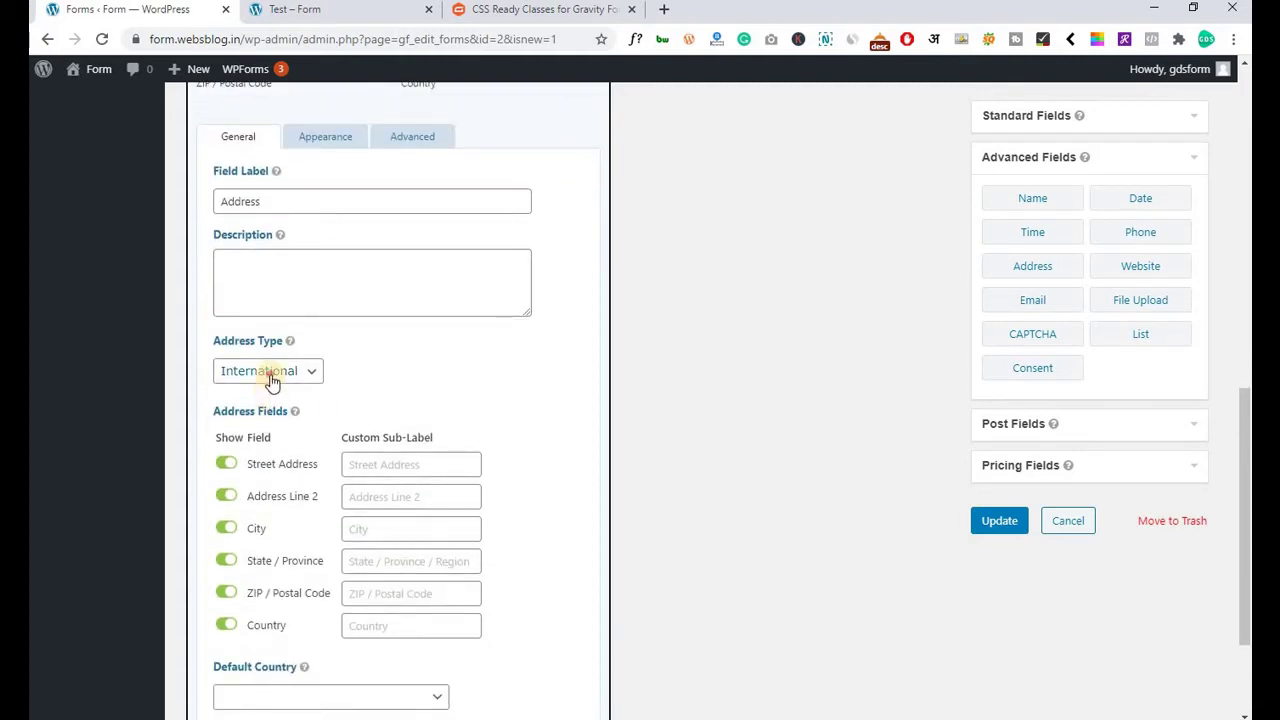
Choose International as the Address field's address type.
{"action": "left_click", "coordinate": [270, 374]}
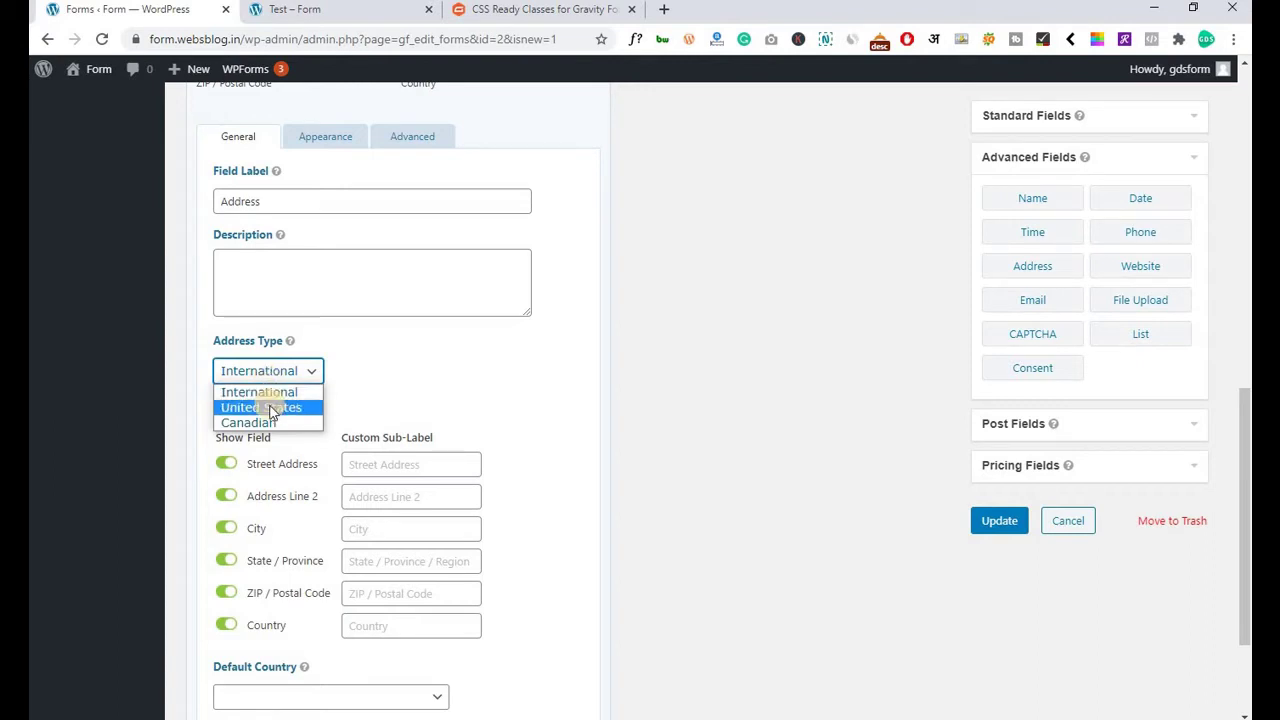
{"action": "left_click", "coordinate": [258, 392]}
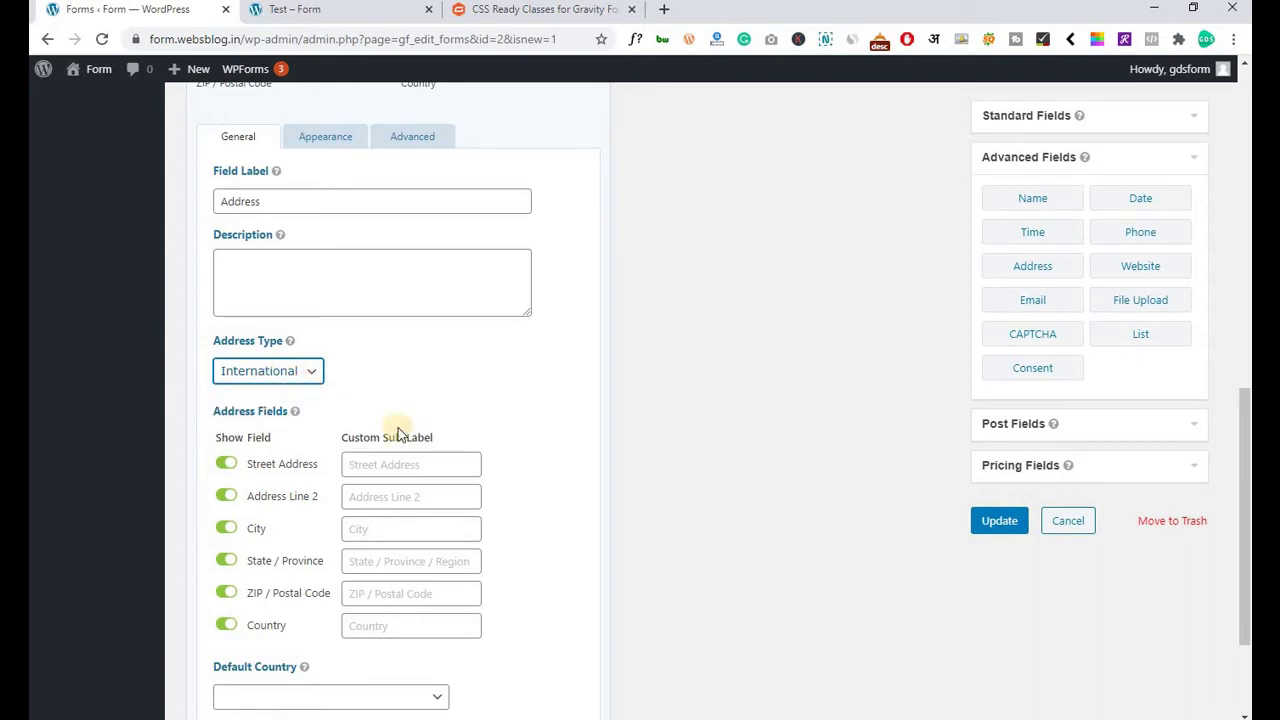
{"action": "scroll", "coordinate": [296, 432], "scroll_direction": "up", "scroll_amount": 3}
{"action": "scroll", "coordinate": [337, 448], "scroll_direction": "down", "scroll_amount": 1}
{"action": "scroll", "coordinate": [337, 449], "scroll_direction": "up", "scroll_amount": 2}
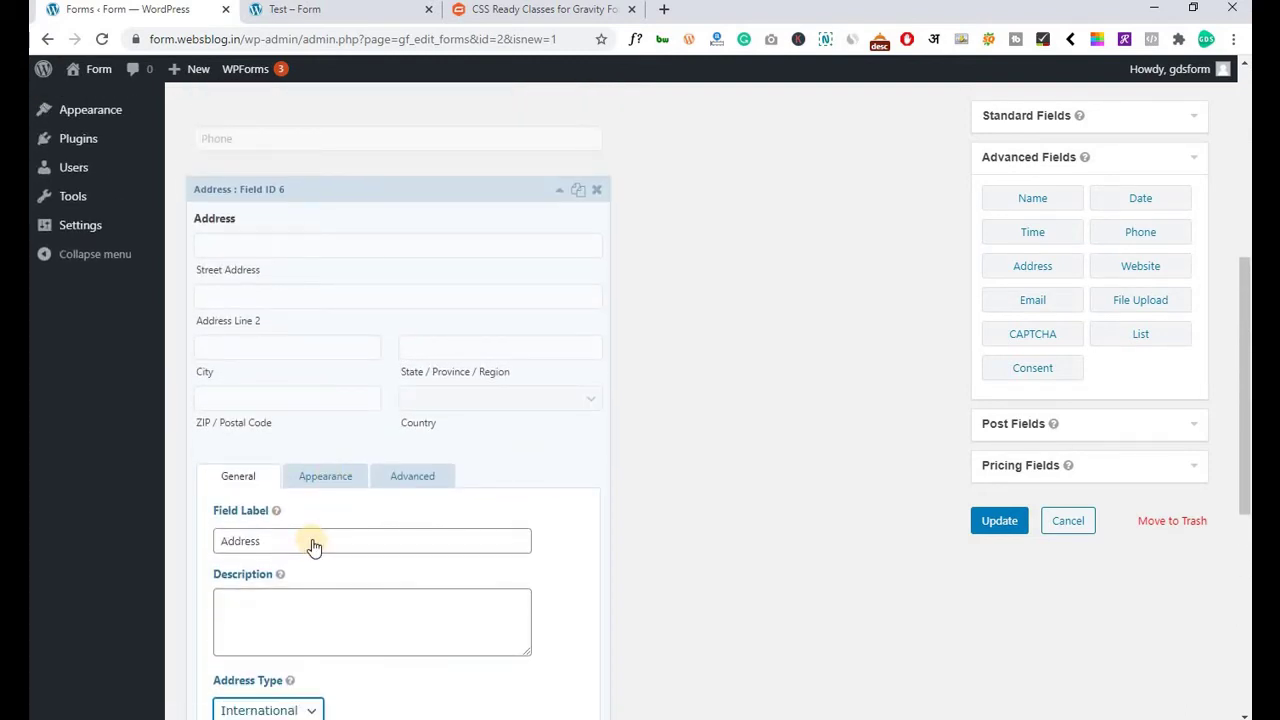
{"action": "scroll", "coordinate": [313, 546], "scroll_direction": "down", "scroll_amount": 3}
{"action": "scroll", "coordinate": [313, 546], "scroll_direction": "down", "scroll_amount": 3}
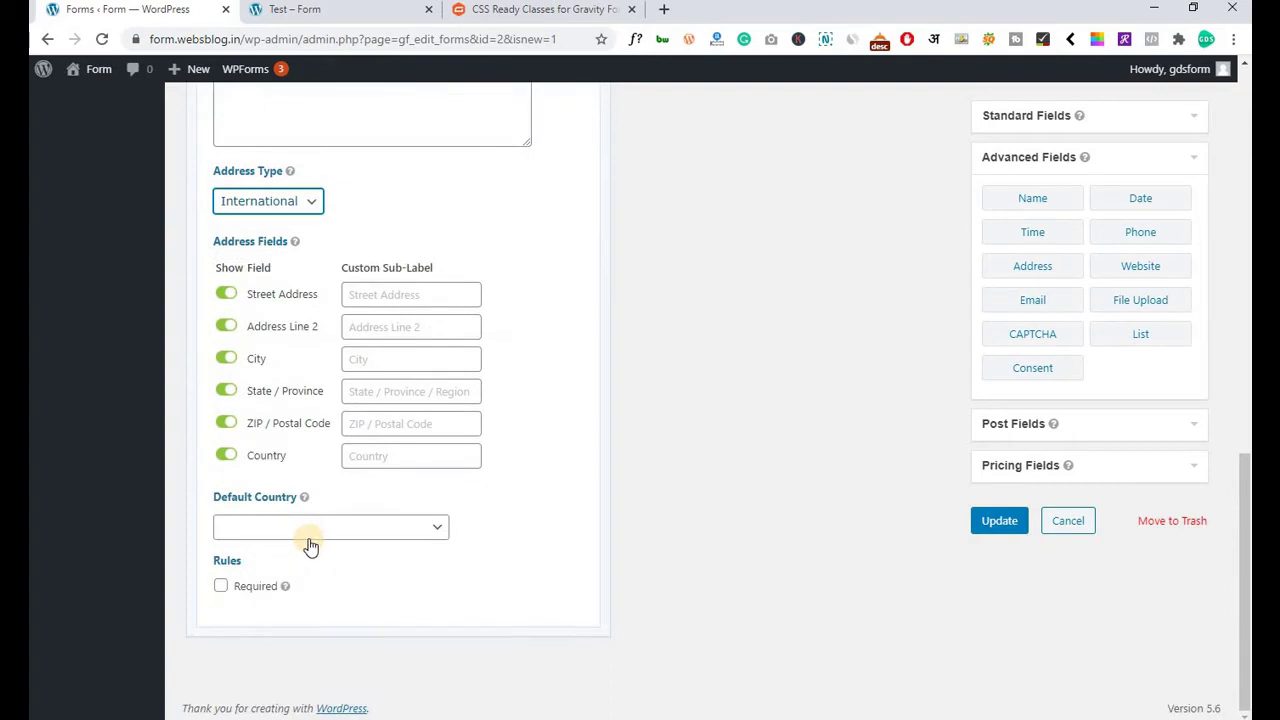
Set the Address field's default country to India and collapse the field's settings.
{"action": "left_click", "coordinate": [300, 528]}
{"action": "left_click", "coordinate": [300, 528]}
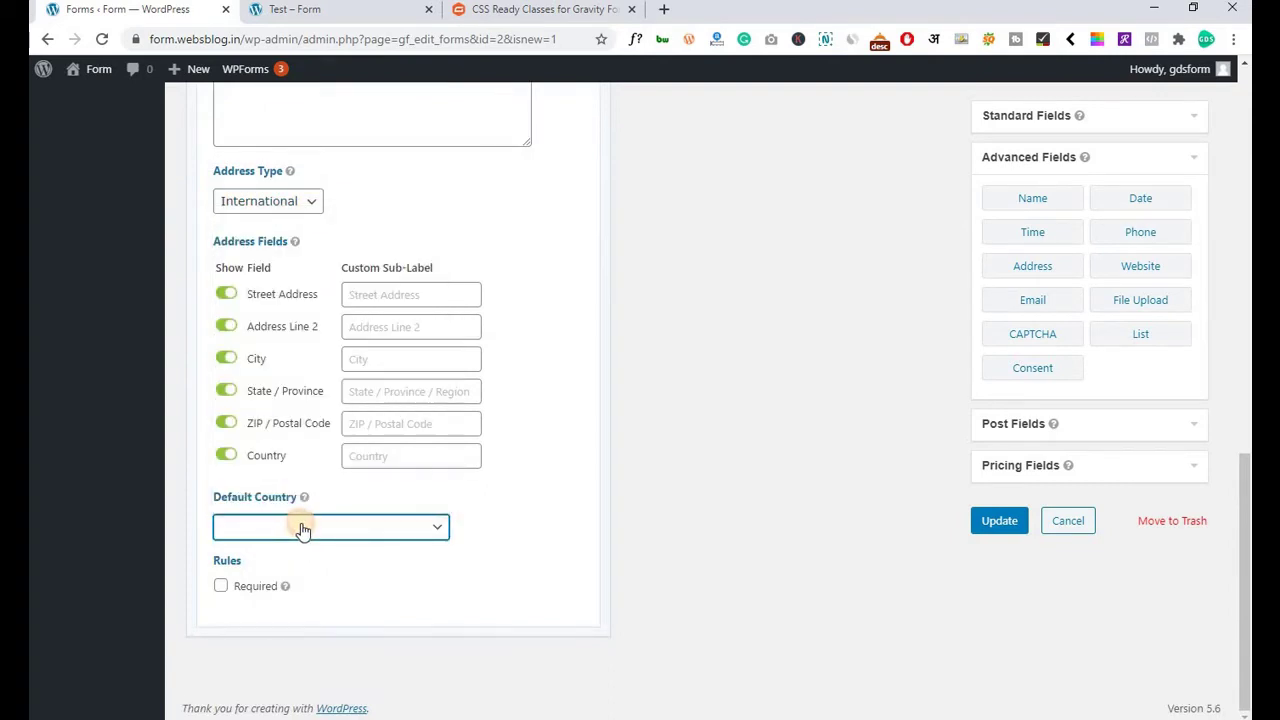
{"action": "scroll", "coordinate": [300, 530], "scroll_direction": "up", "scroll_amount": 6}
{"action": "scroll", "coordinate": [306, 480], "scroll_direction": "down", "scroll_amount": 6}
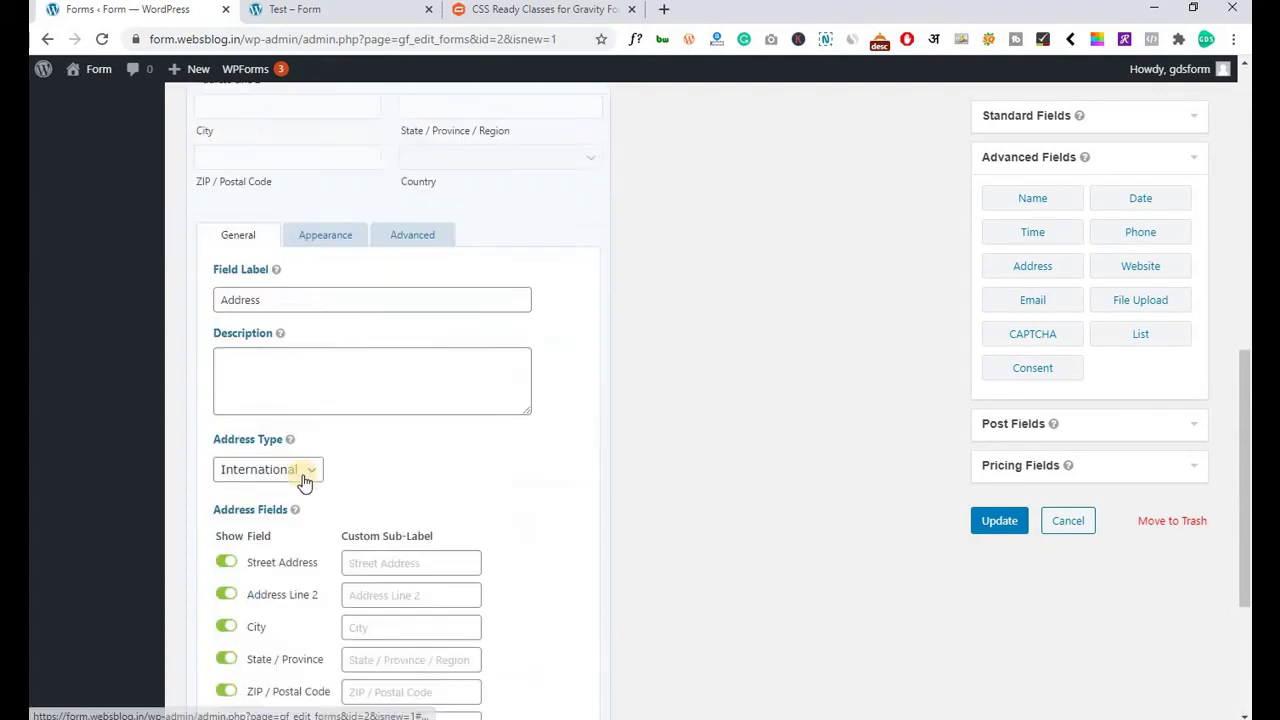
{"action": "left_click", "coordinate": [268, 530]}
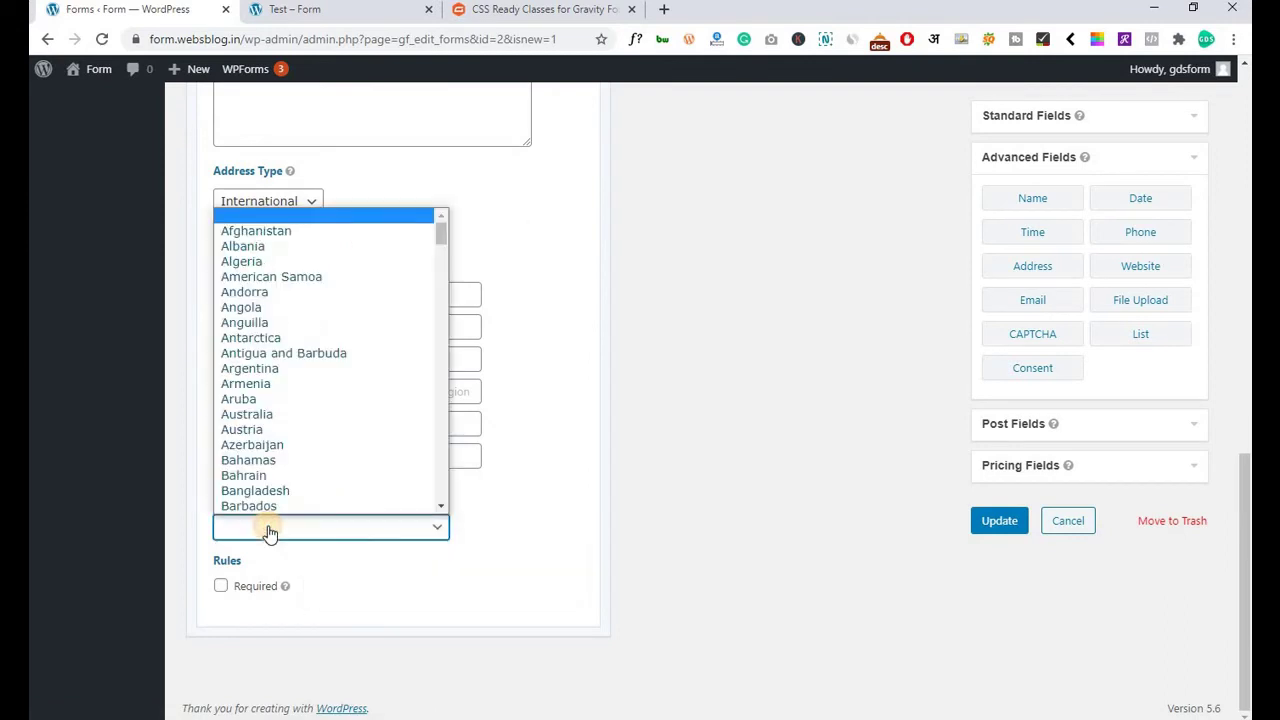
{"action": "type", "text": "india"}
{"action": "key", "text": "Return"}
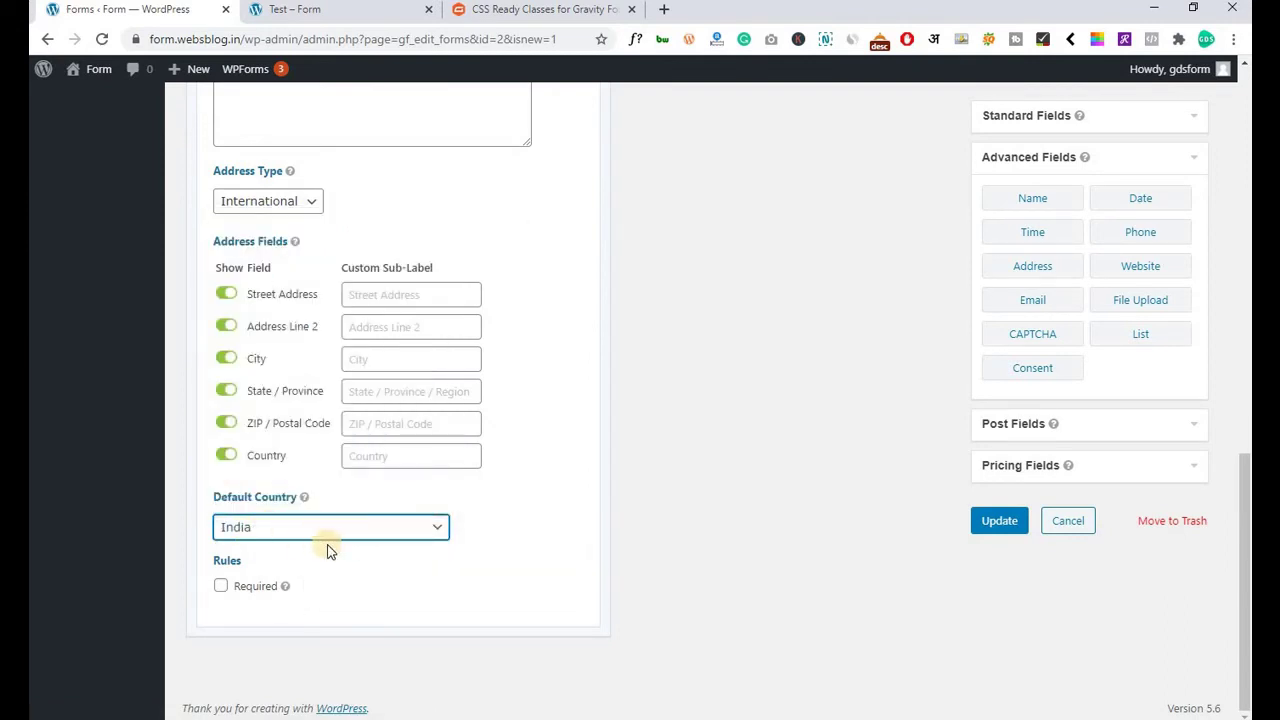
{"action": "left_click", "coordinate": [221, 587]}
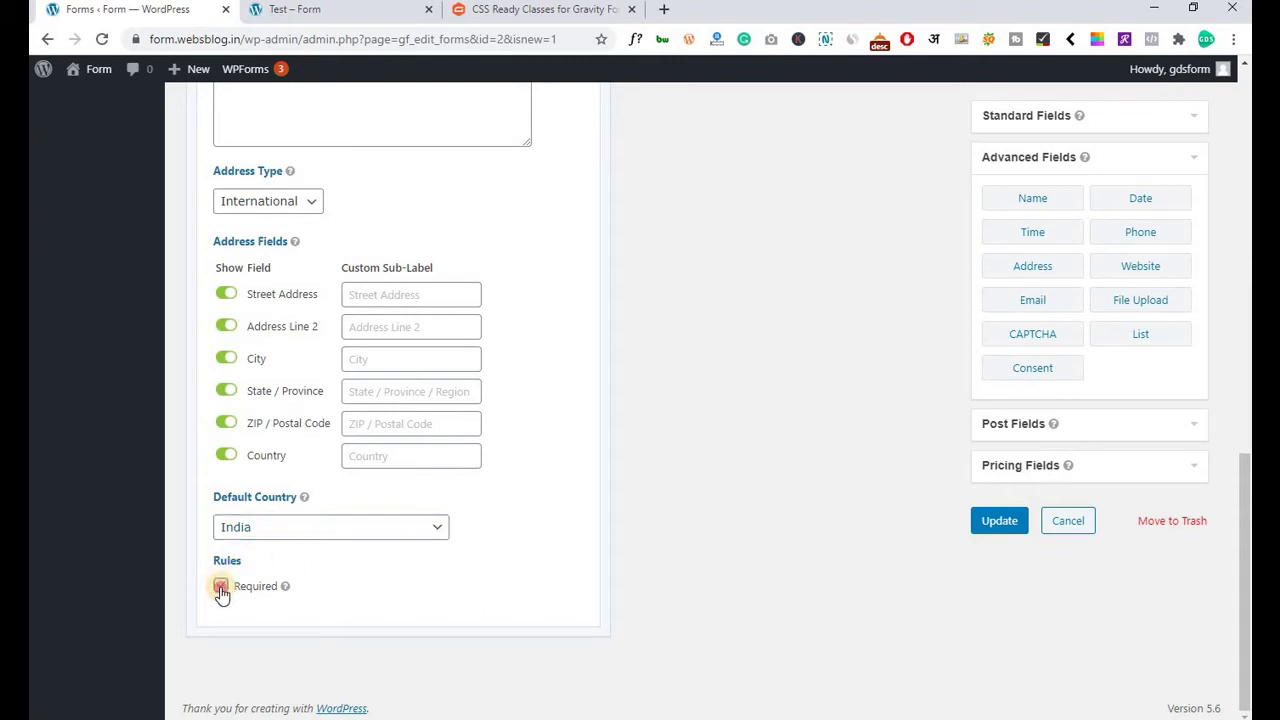
{"action": "scroll", "coordinate": [347, 518], "scroll_direction": "up", "scroll_amount": 7}
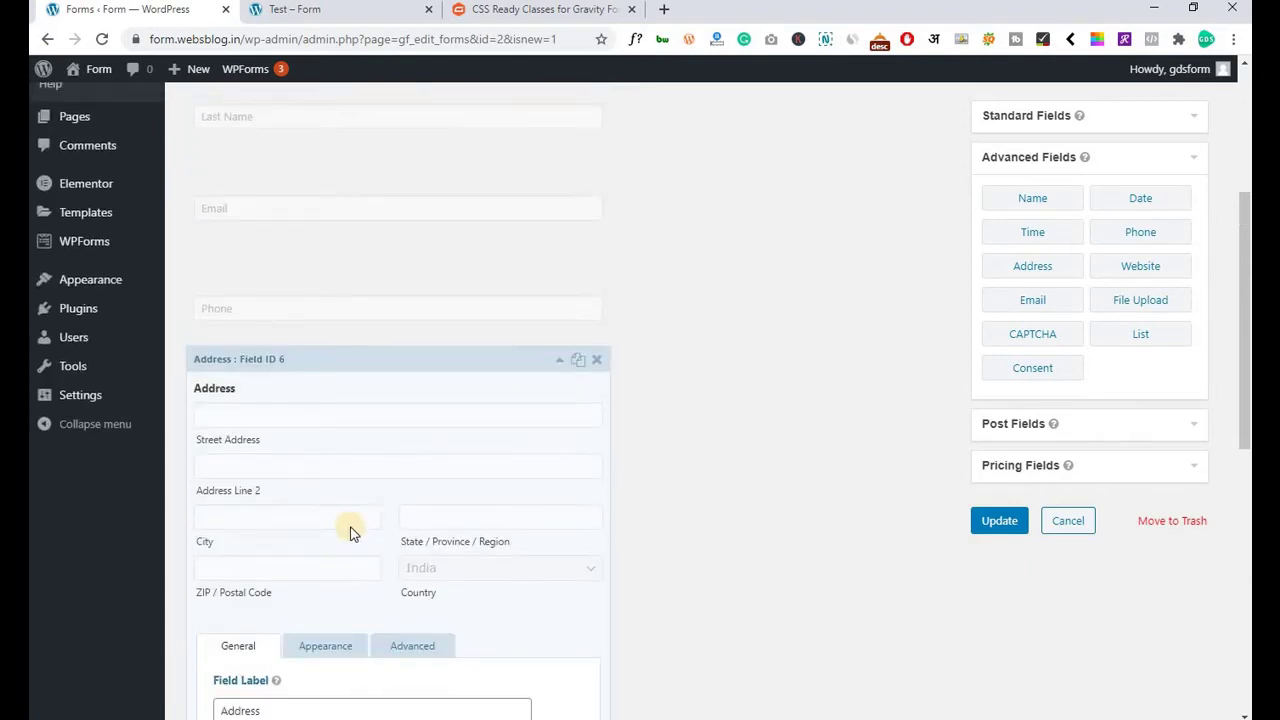
{"action": "scroll", "coordinate": [366, 466], "scroll_direction": "down", "scroll_amount": 2}
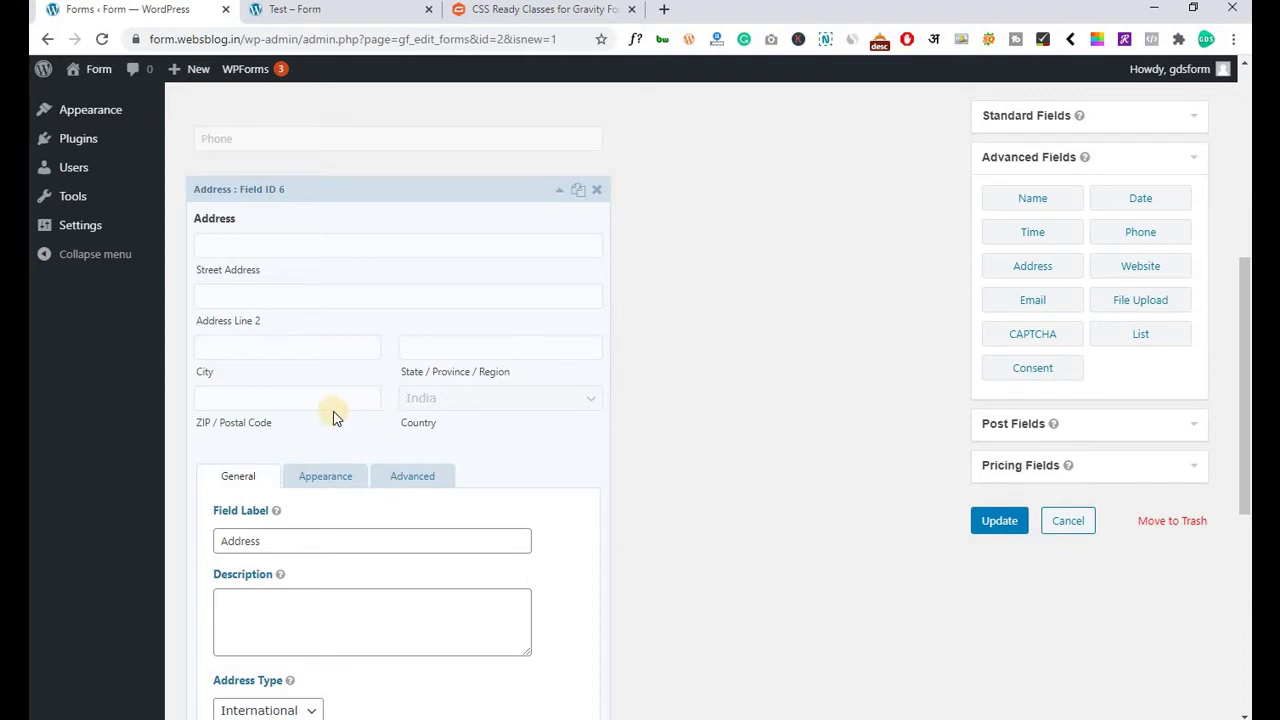
{"action": "left_click", "coordinate": [563, 195]}
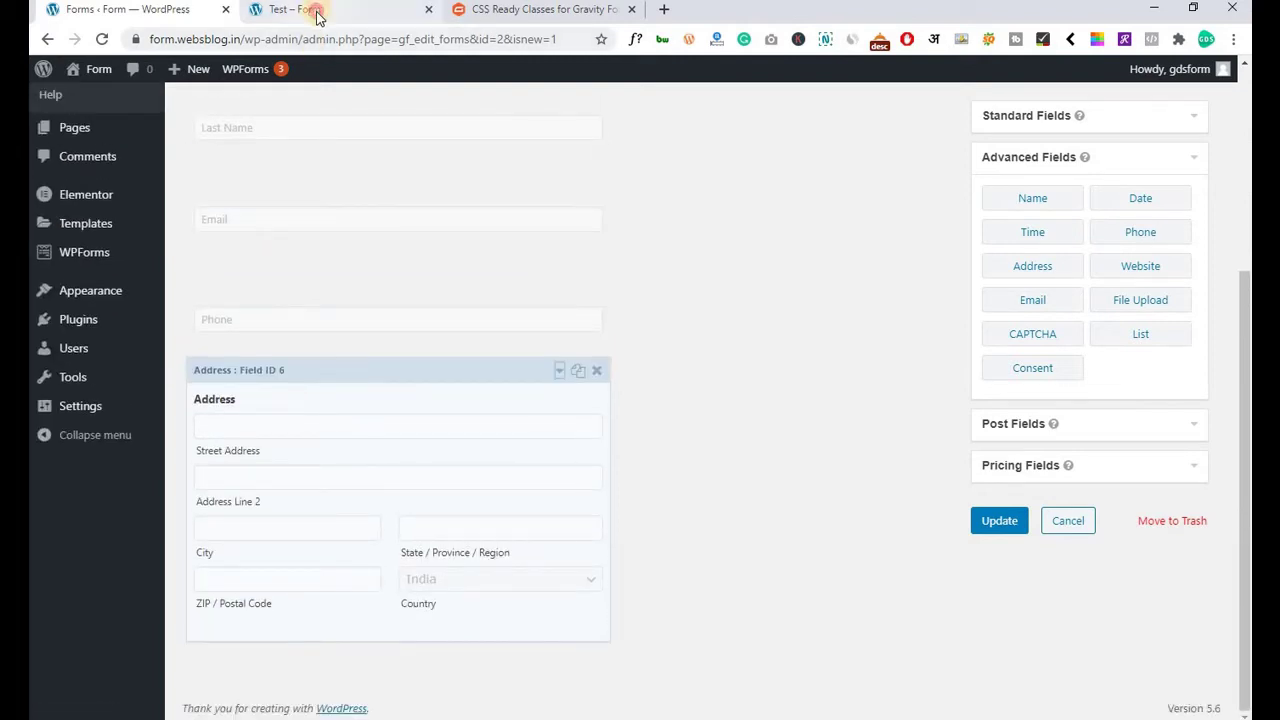
Check the website field on the Test Form page, add a Website field below the Address field and expand its settings.
{"action": "left_click", "coordinate": [316, 18]}
{"action": "scroll", "coordinate": [309, 280], "scroll_direction": "down", "scroll_amount": 4}
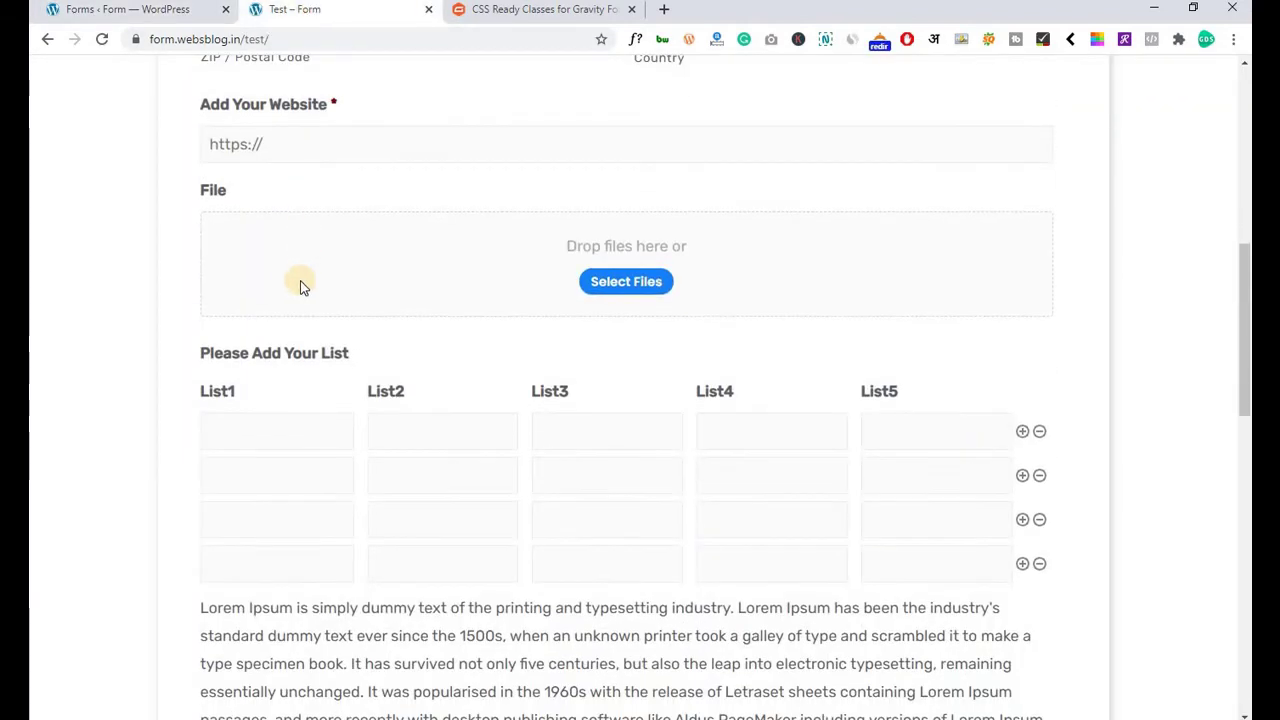
{"action": "scroll", "coordinate": [320, 270], "scroll_direction": "up", "scroll_amount": 1}
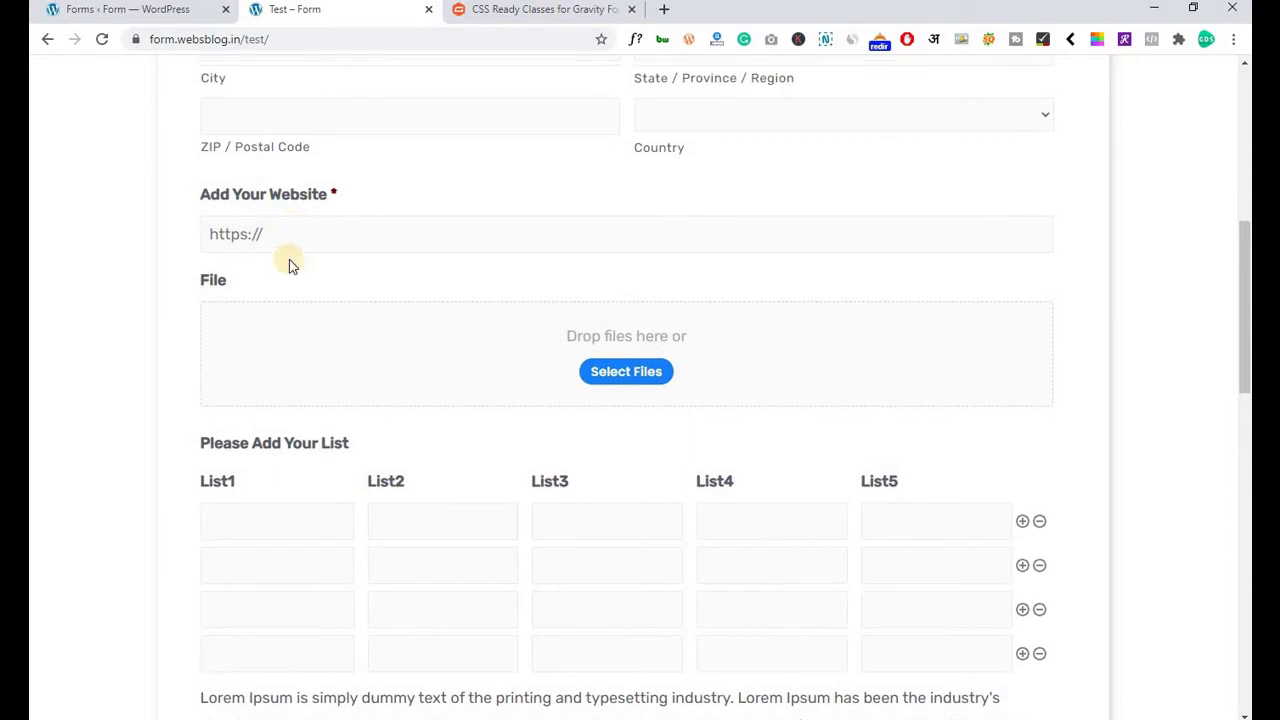
{"action": "scroll", "coordinate": [280, 275], "scroll_direction": "up", "scroll_amount": 1}
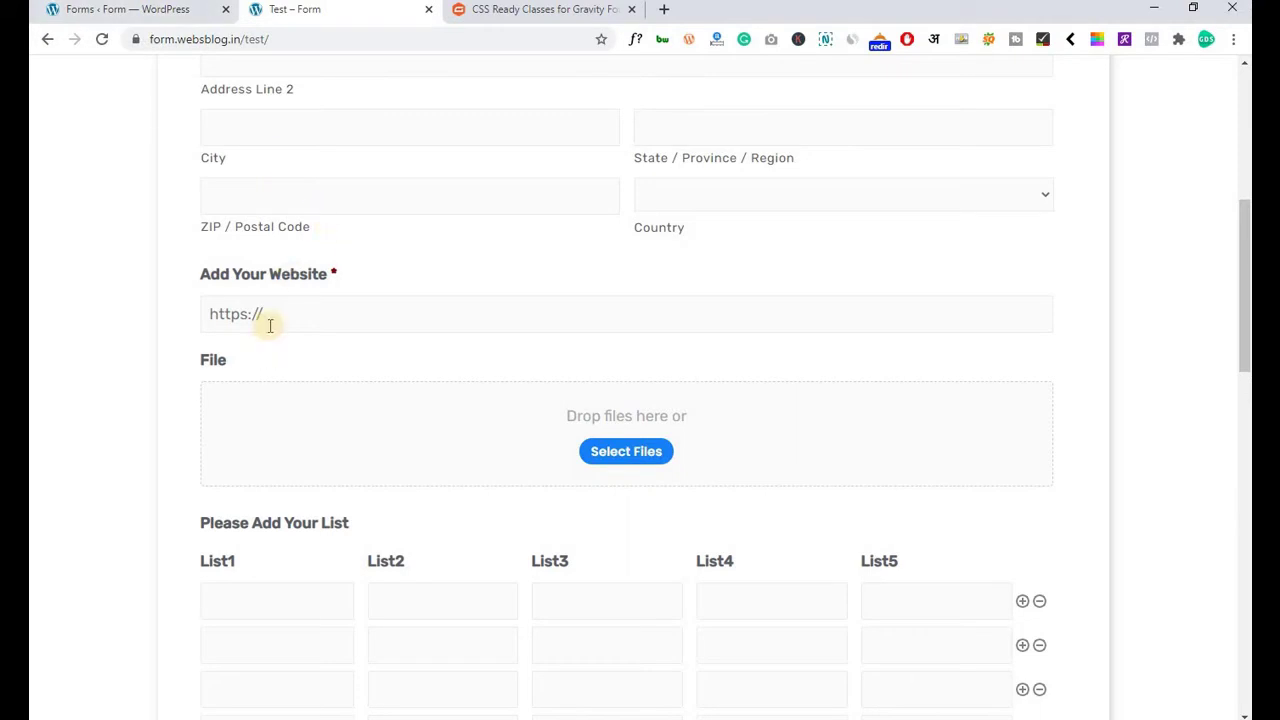
{"action": "left_click", "coordinate": [140, 10]}
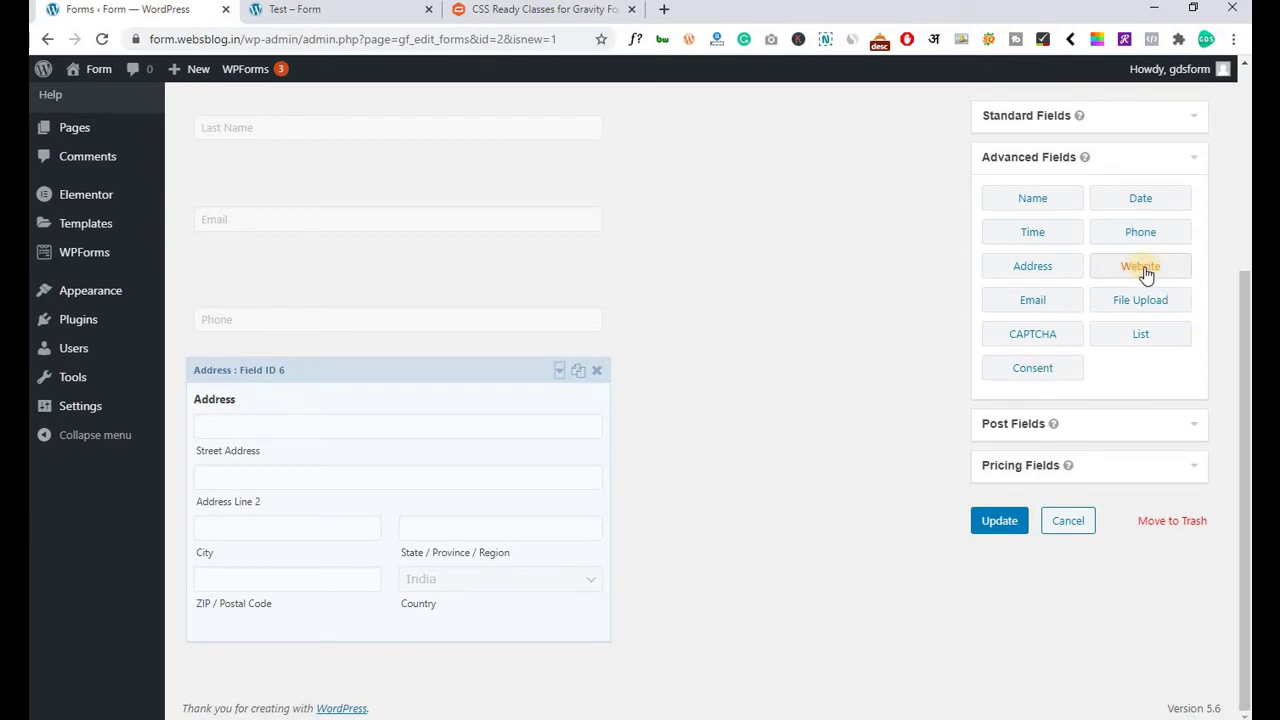
{"action": "left_click_drag", "start_coordinate": [1145, 275], "coordinate": [477, 606]}
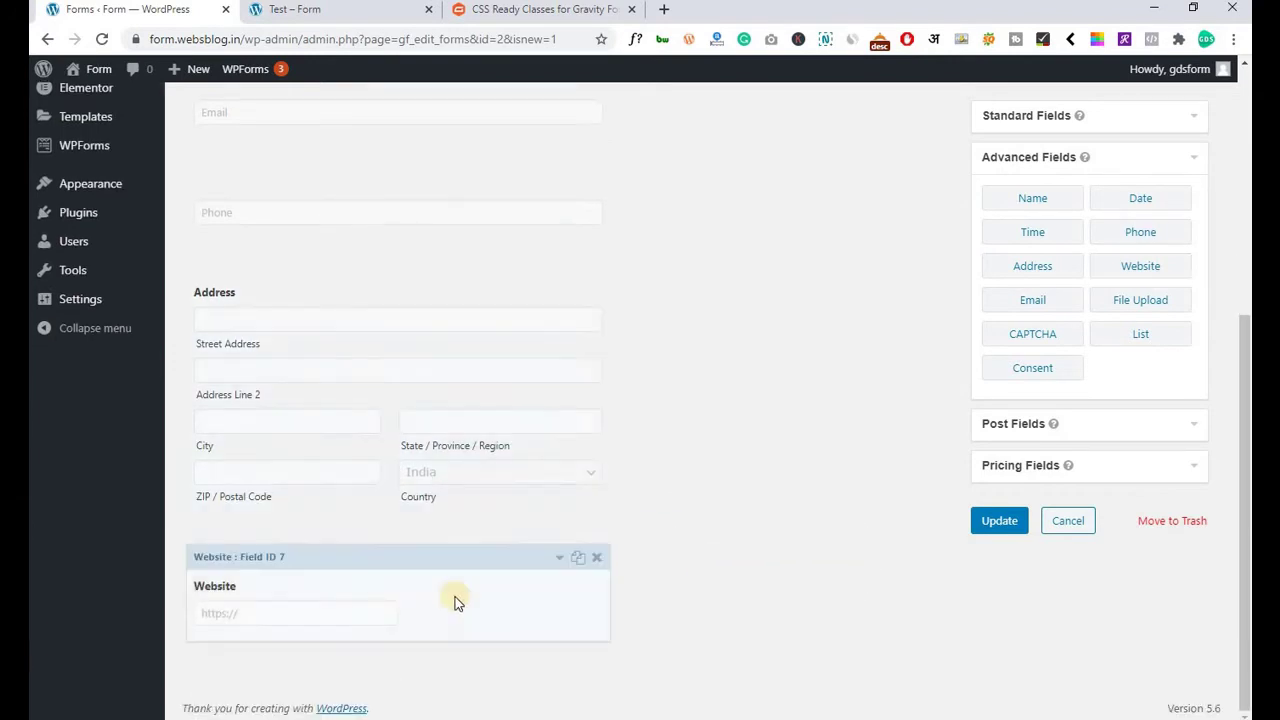
{"action": "left_click", "coordinate": [560, 560]}
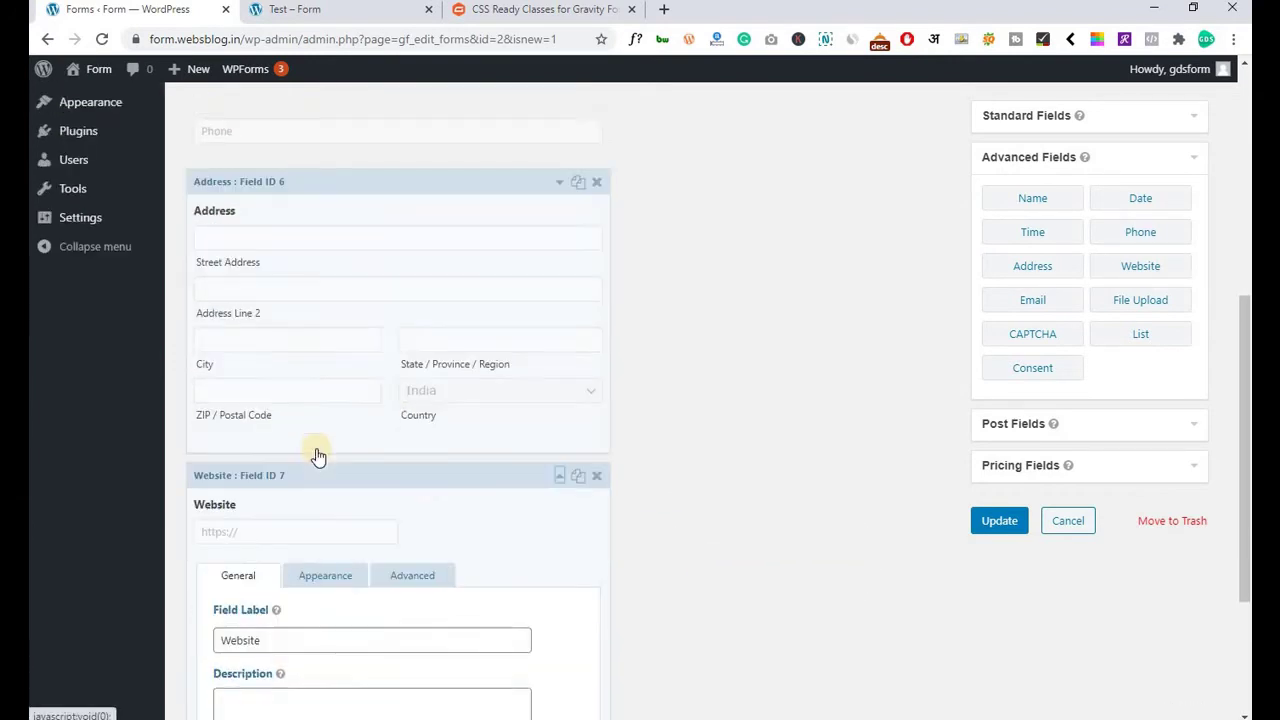
{"action": "scroll", "coordinate": [317, 455], "scroll_direction": "down", "scroll_amount": 3}
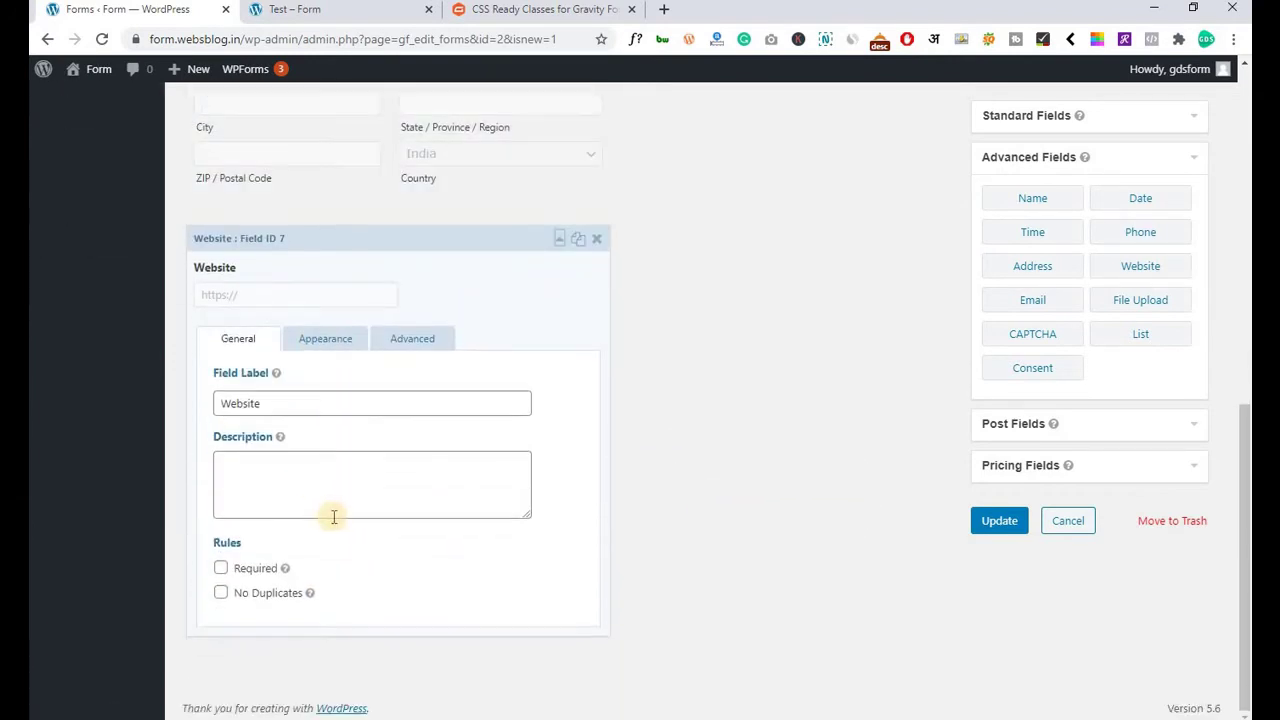
Check the website field's label on the Test Form page and change the Website field's label to "Add Your Website".
{"action": "left_click", "coordinate": [296, 8]}
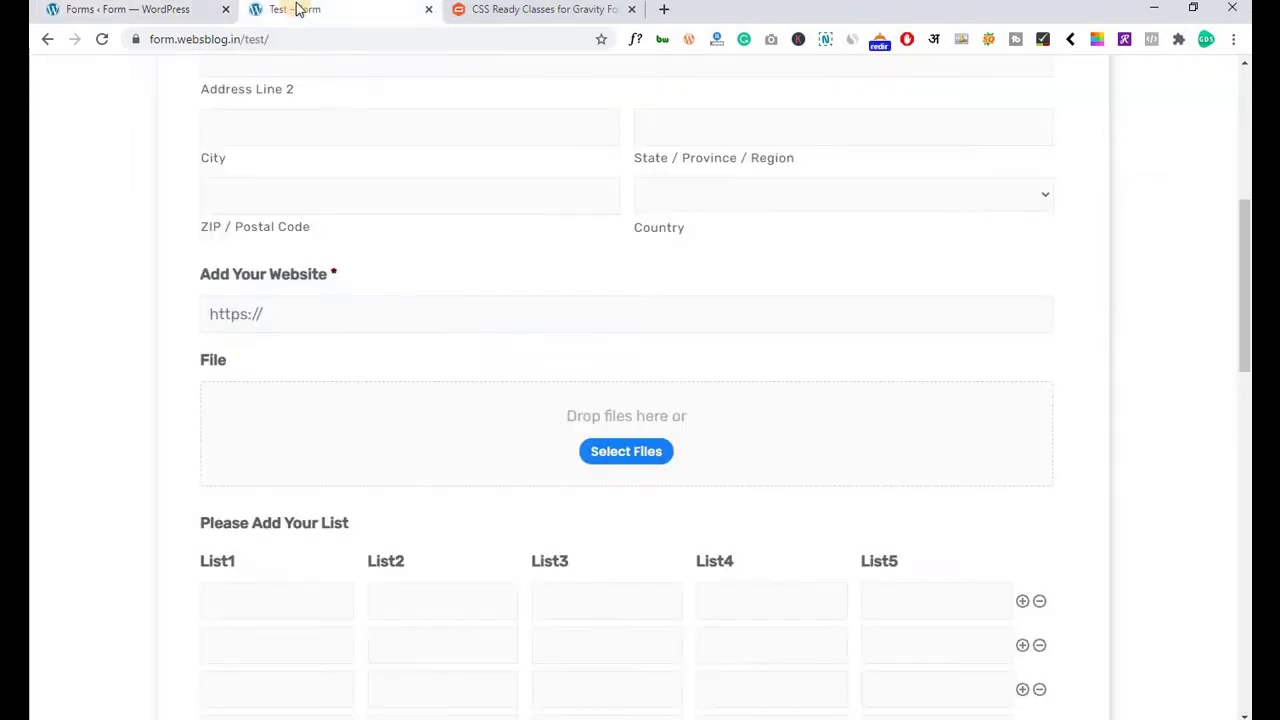
{"action": "left_click", "coordinate": [204, 10]}
{"action": "left_click", "coordinate": [348, 404]}
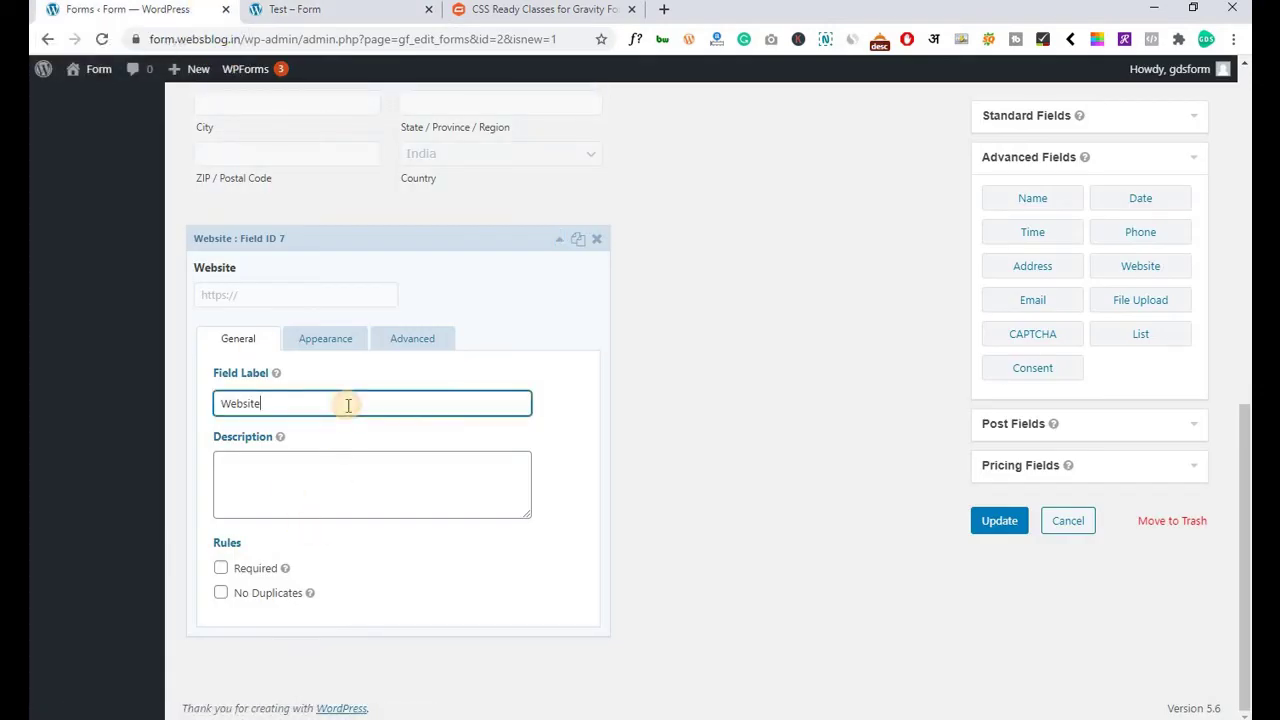
{"action": "type", "text": "Add Yo"}
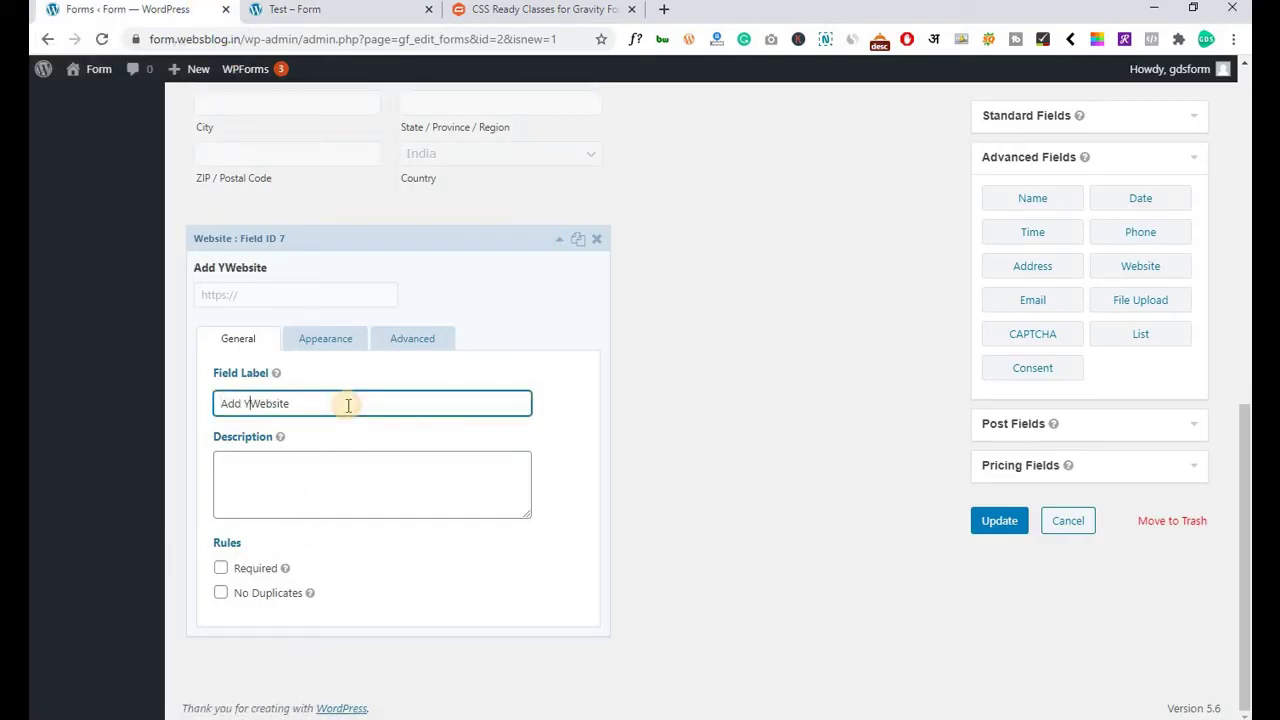
{"action": "type", "text": "ur"}
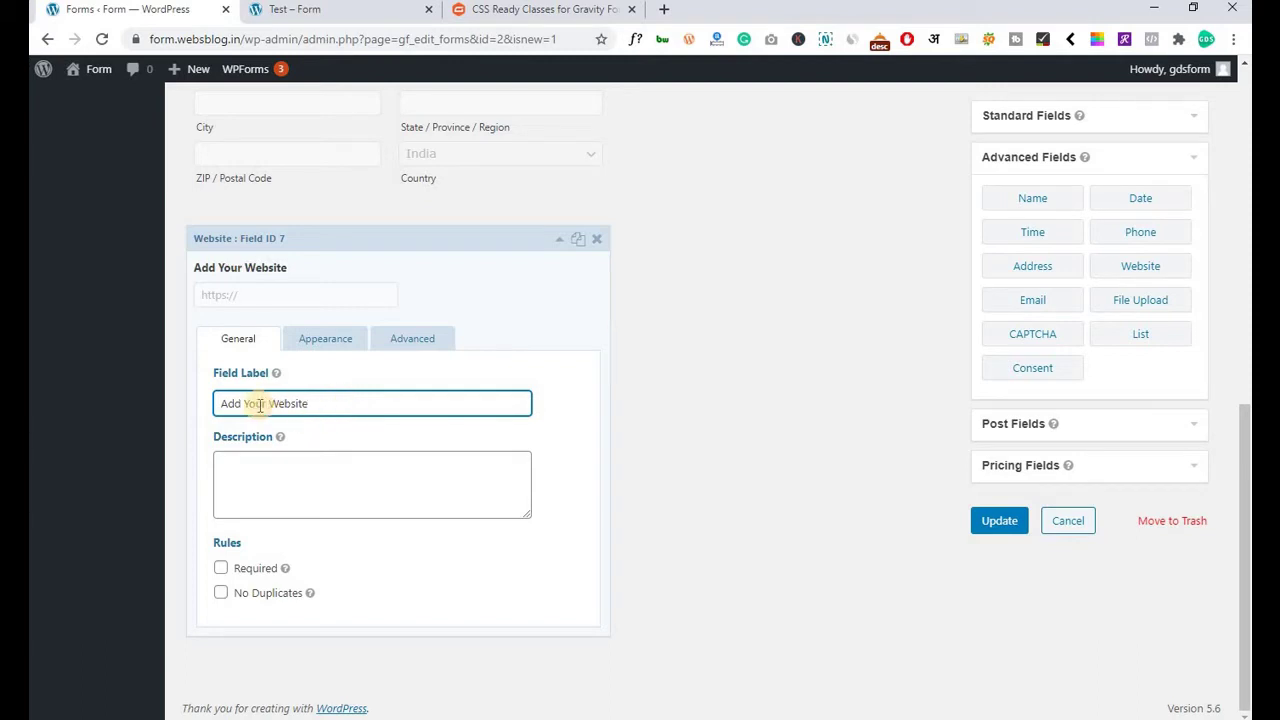
Set the Website field's size to Large in its appearance settings and collapse the field's settings.
{"action": "left_click", "coordinate": [310, 343]}
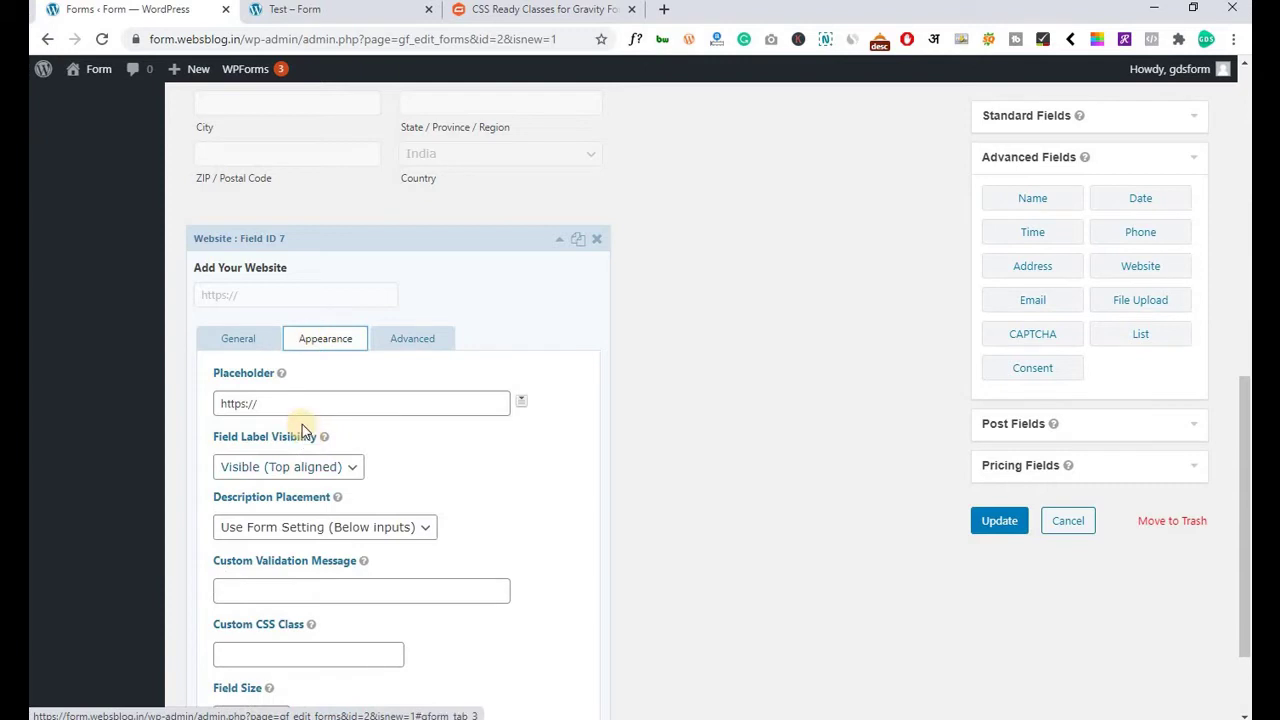
{"action": "scroll", "coordinate": [302, 424], "scroll_direction": "down", "scroll_amount": 1}
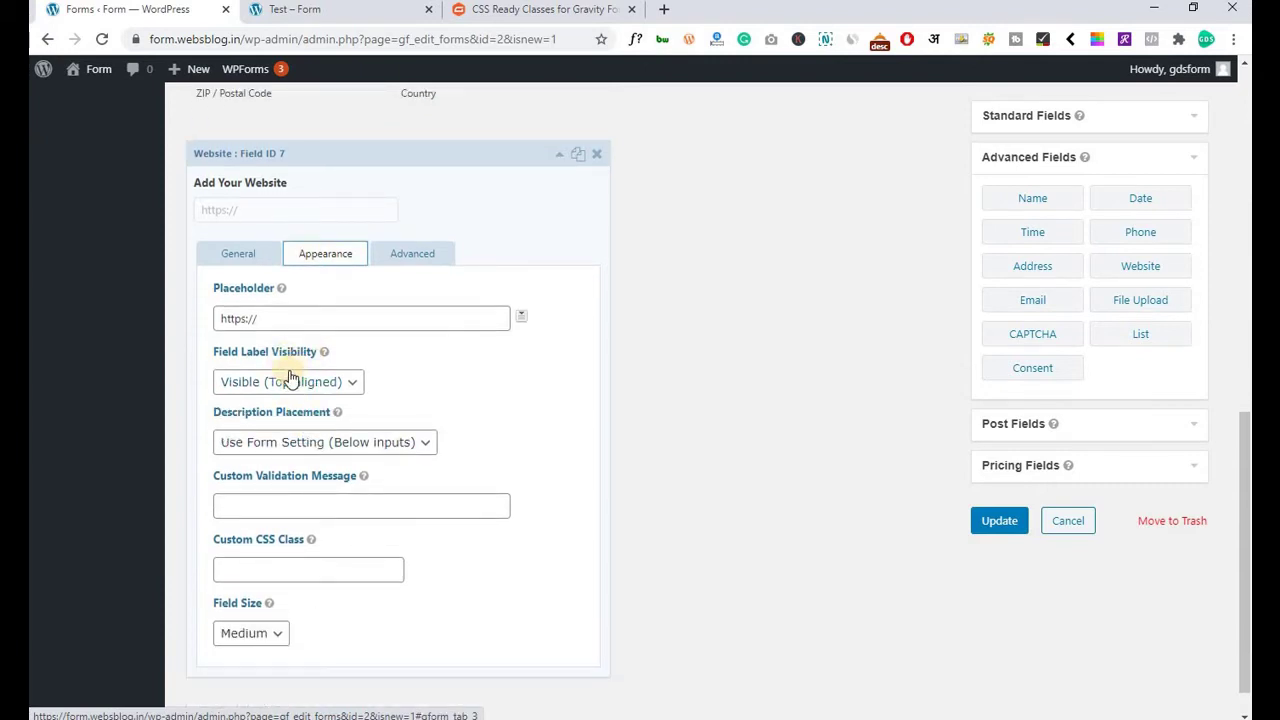
{"action": "mouse_move", "coordinate": [268, 604]}
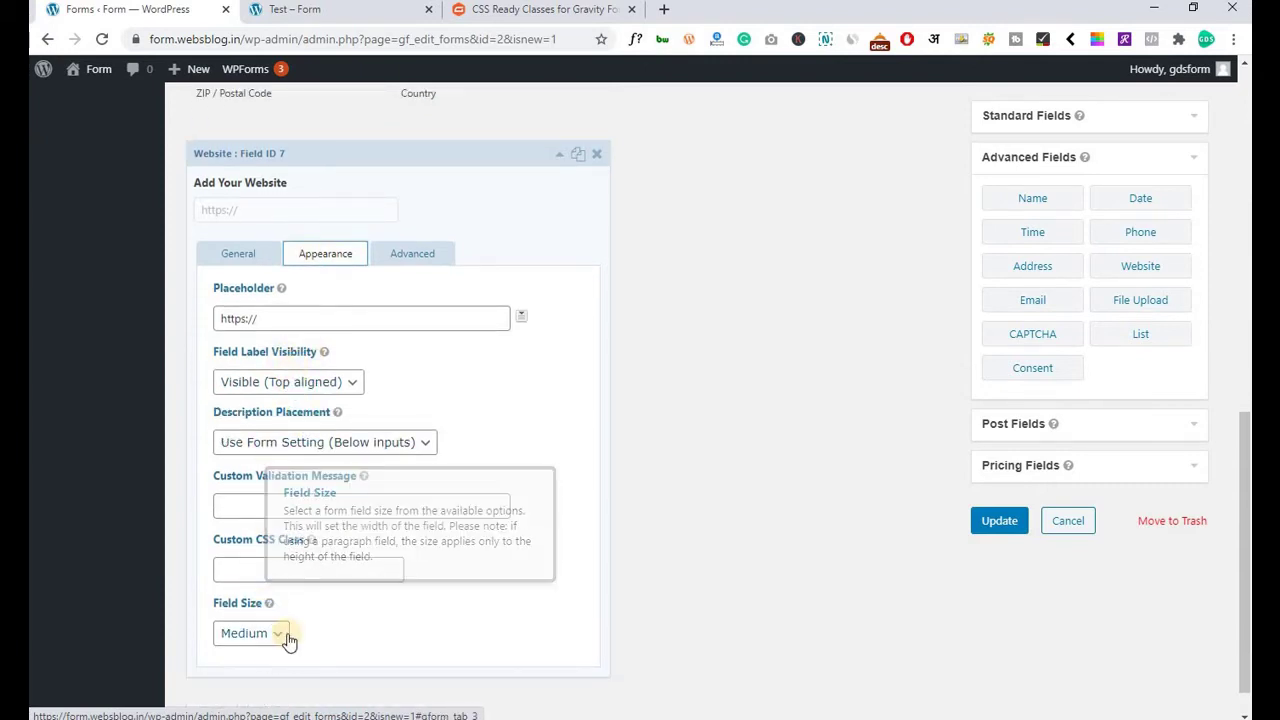
{"action": "left_click", "coordinate": [285, 636]}
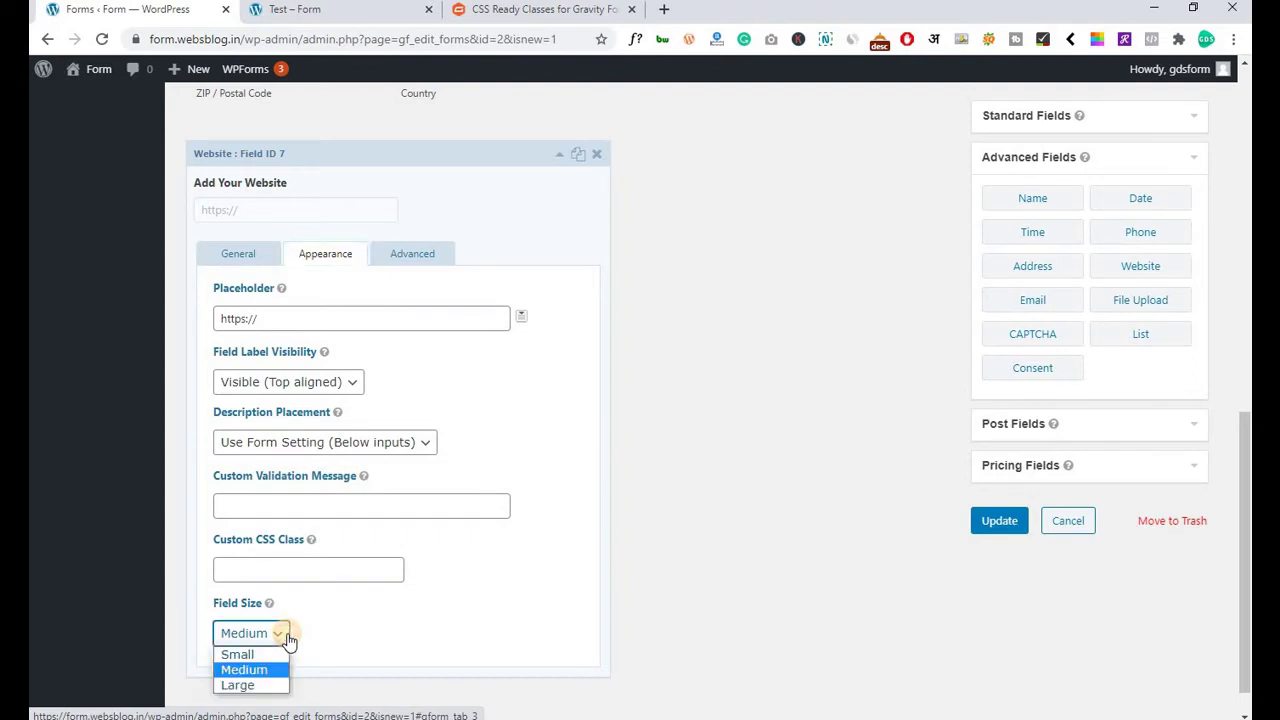
{"action": "left_click", "coordinate": [264, 688]}
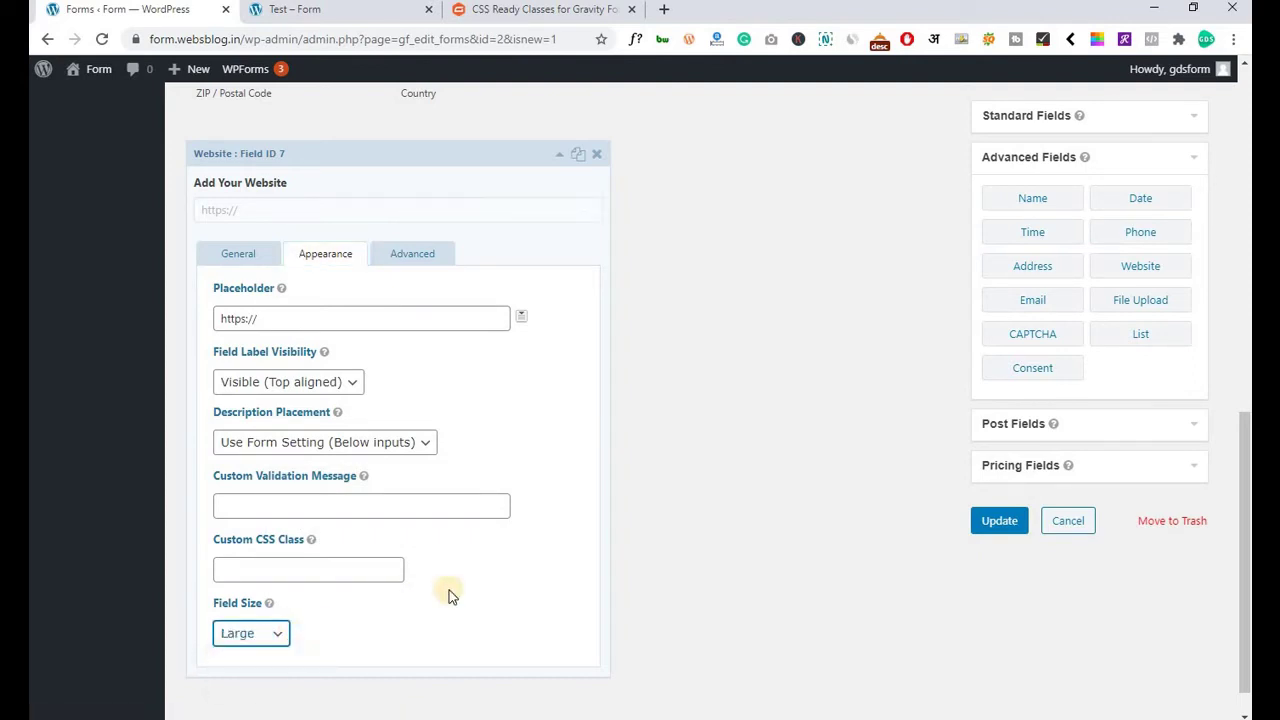
{"action": "left_click", "coordinate": [255, 636]}
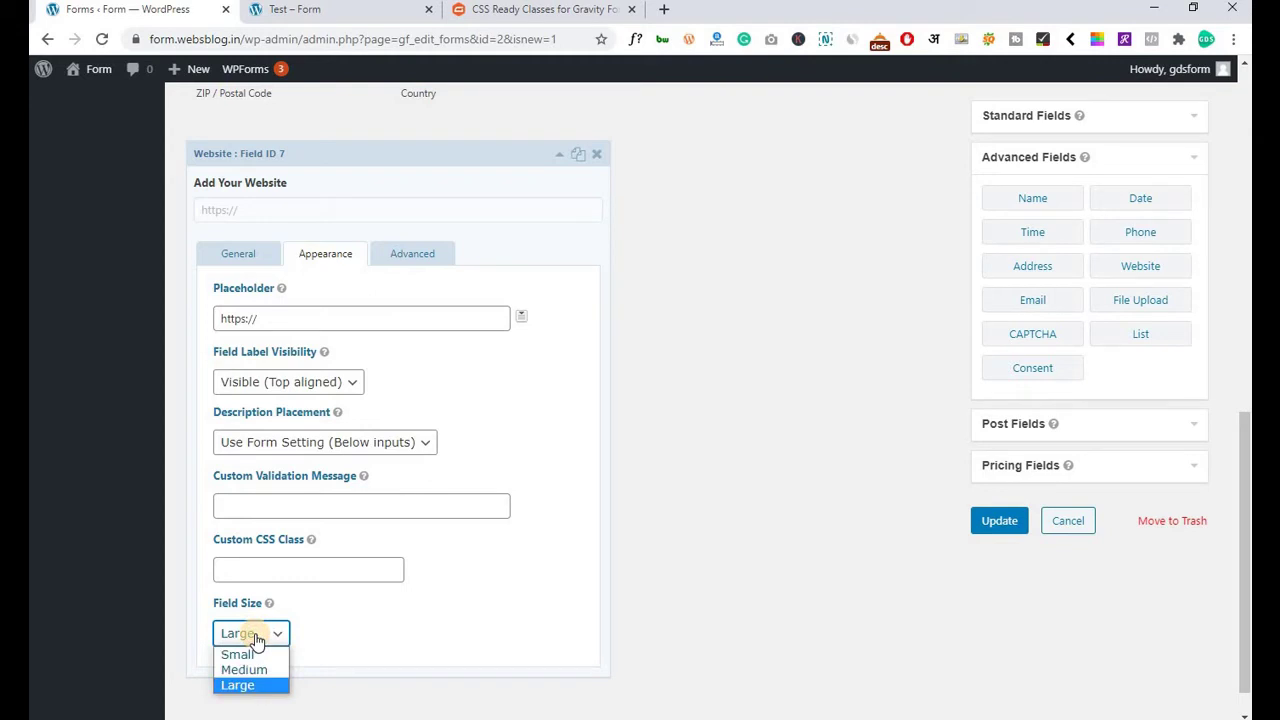
{"action": "left_click", "coordinate": [257, 636]}
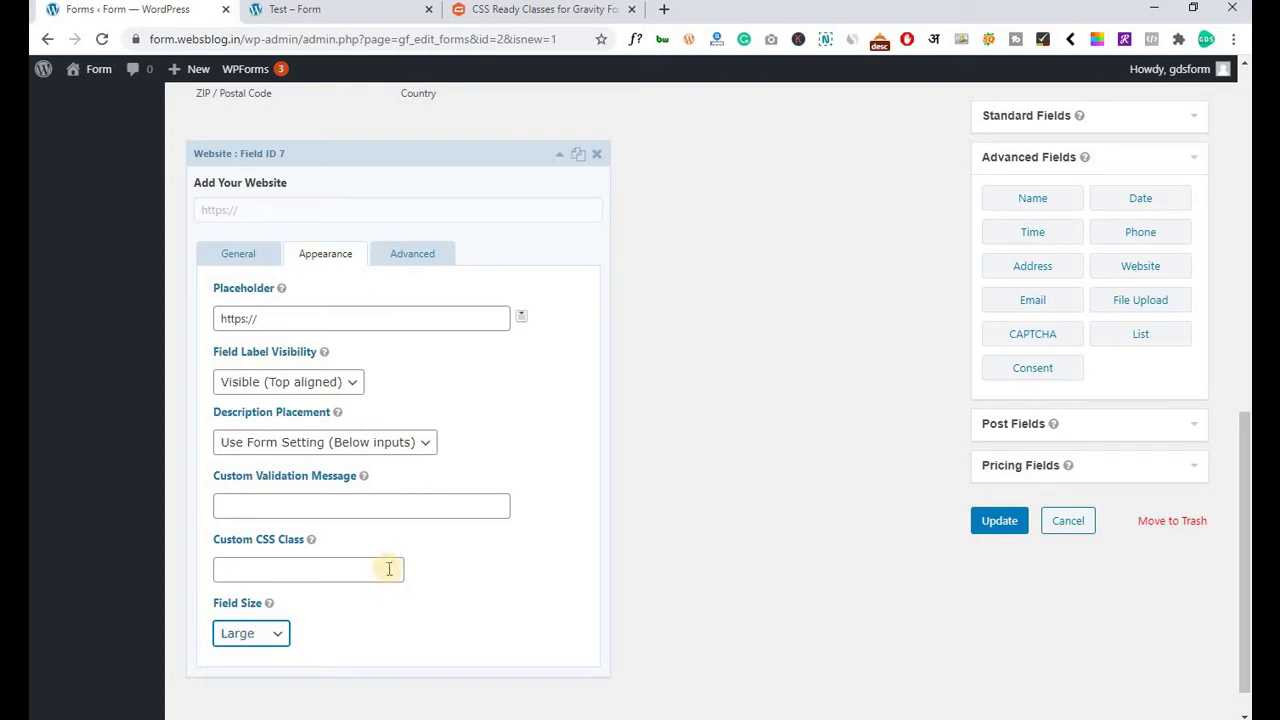
{"action": "scroll", "coordinate": [385, 560], "scroll_direction": "up", "scroll_amount": 3}
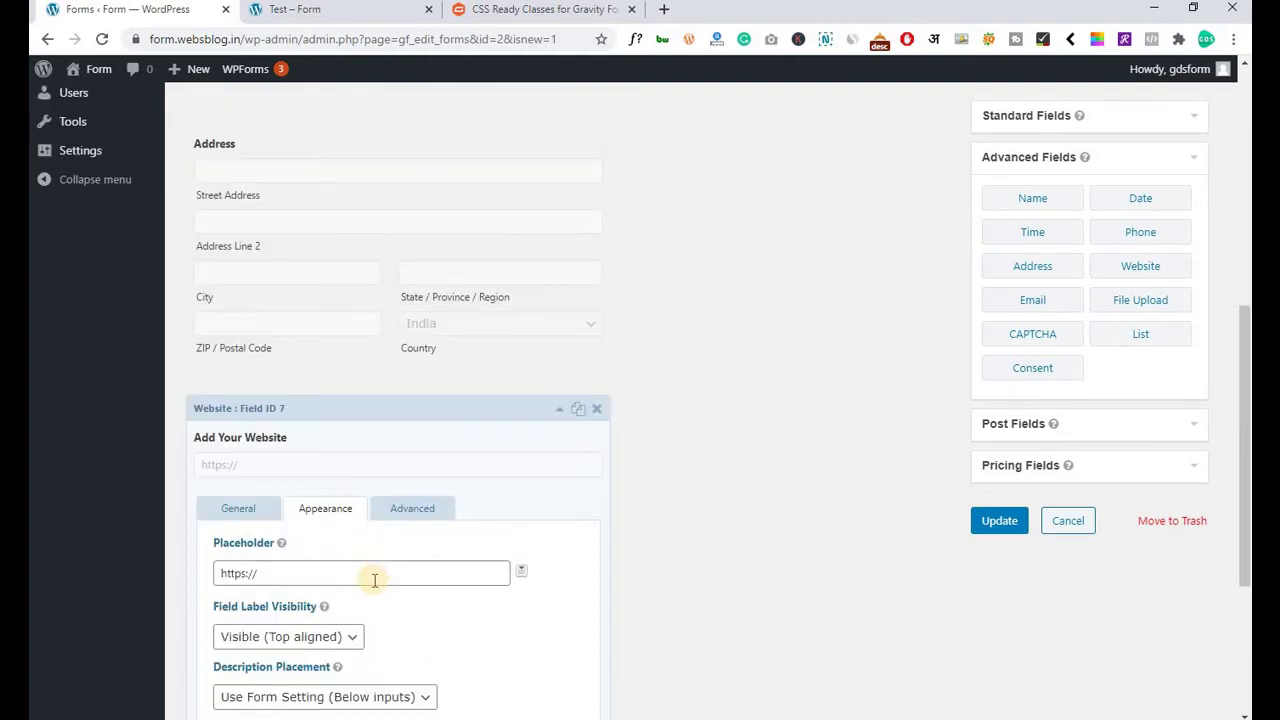
{"action": "scroll", "coordinate": [371, 571], "scroll_direction": "down", "scroll_amount": 2}
{"action": "left_click", "coordinate": [557, 200]}
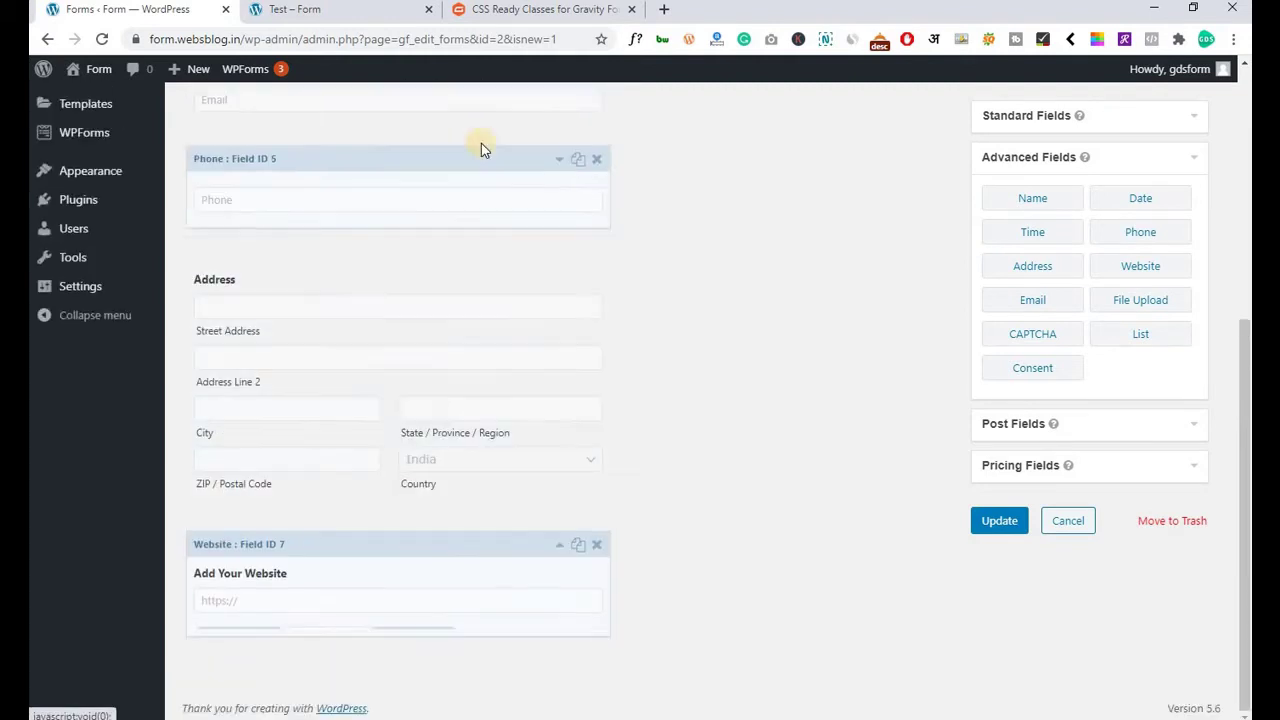
Check the file field on the Test Form page, add a File Upload field below the Website field and expand its settings.
{"action": "left_click", "coordinate": [320, 16]}
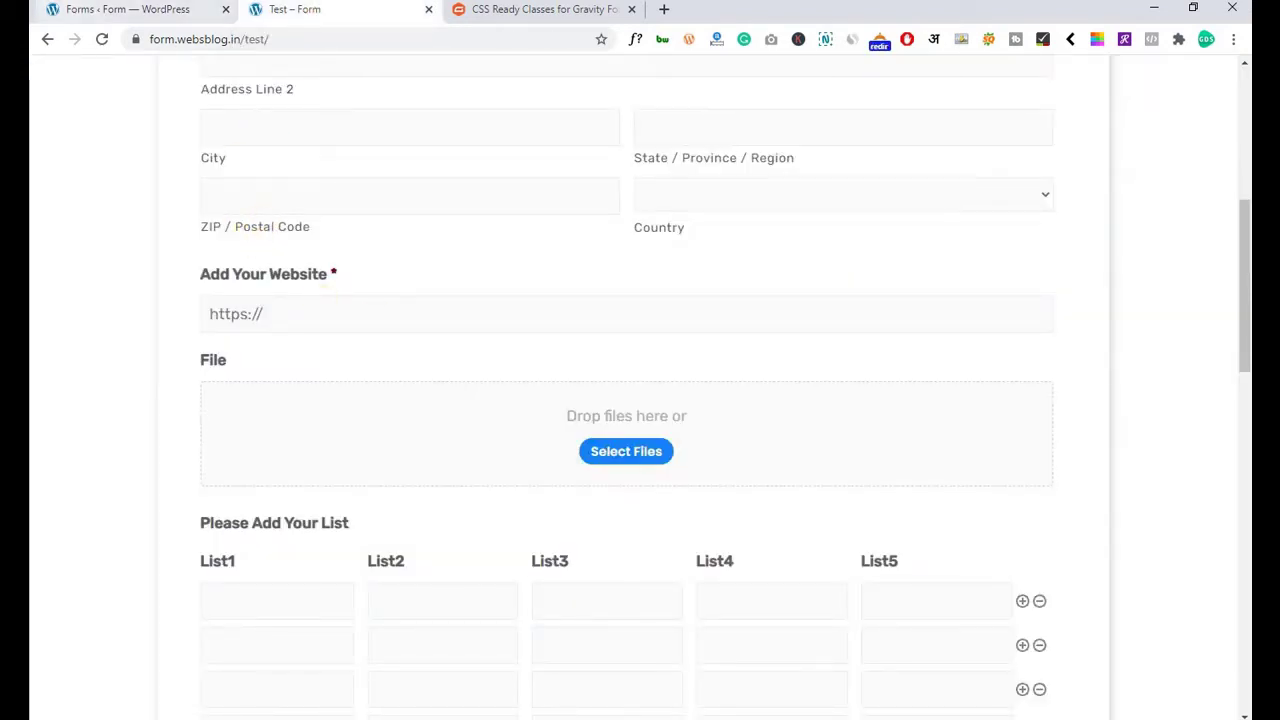
{"action": "left_click", "coordinate": [100, 10]}
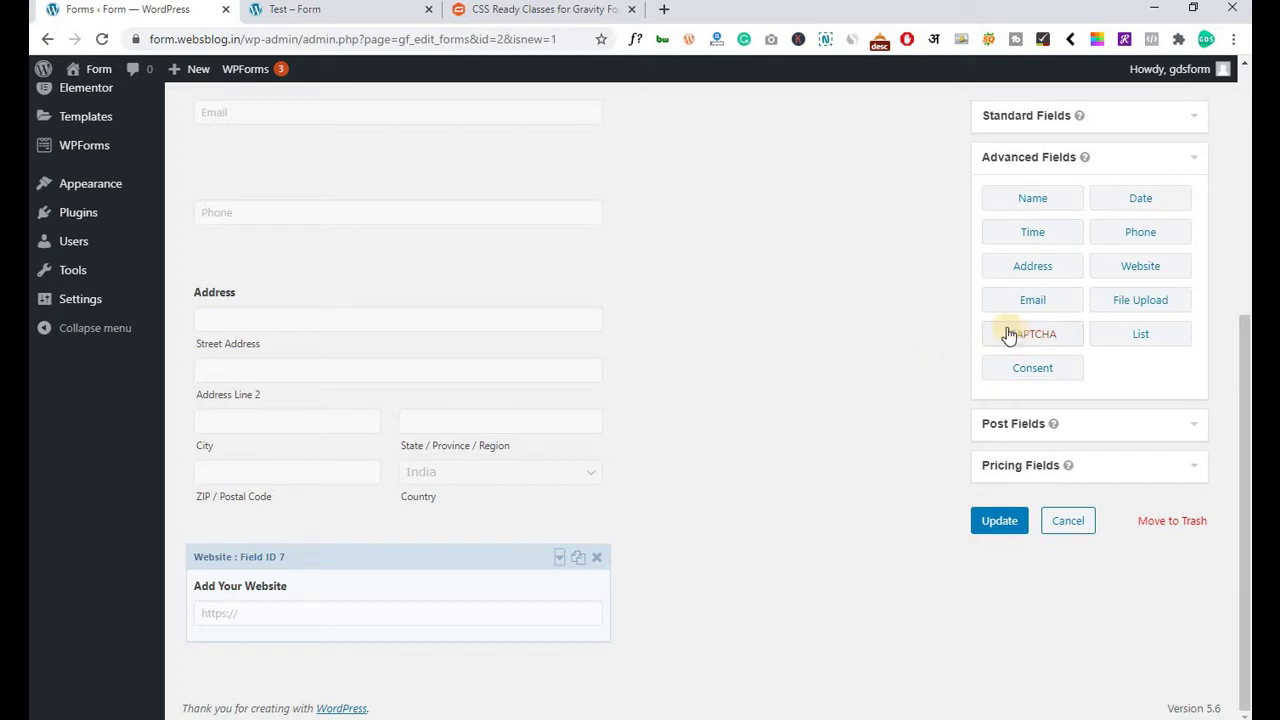
{"action": "left_click_drag", "start_coordinate": [1150, 305], "coordinate": [328, 622]}
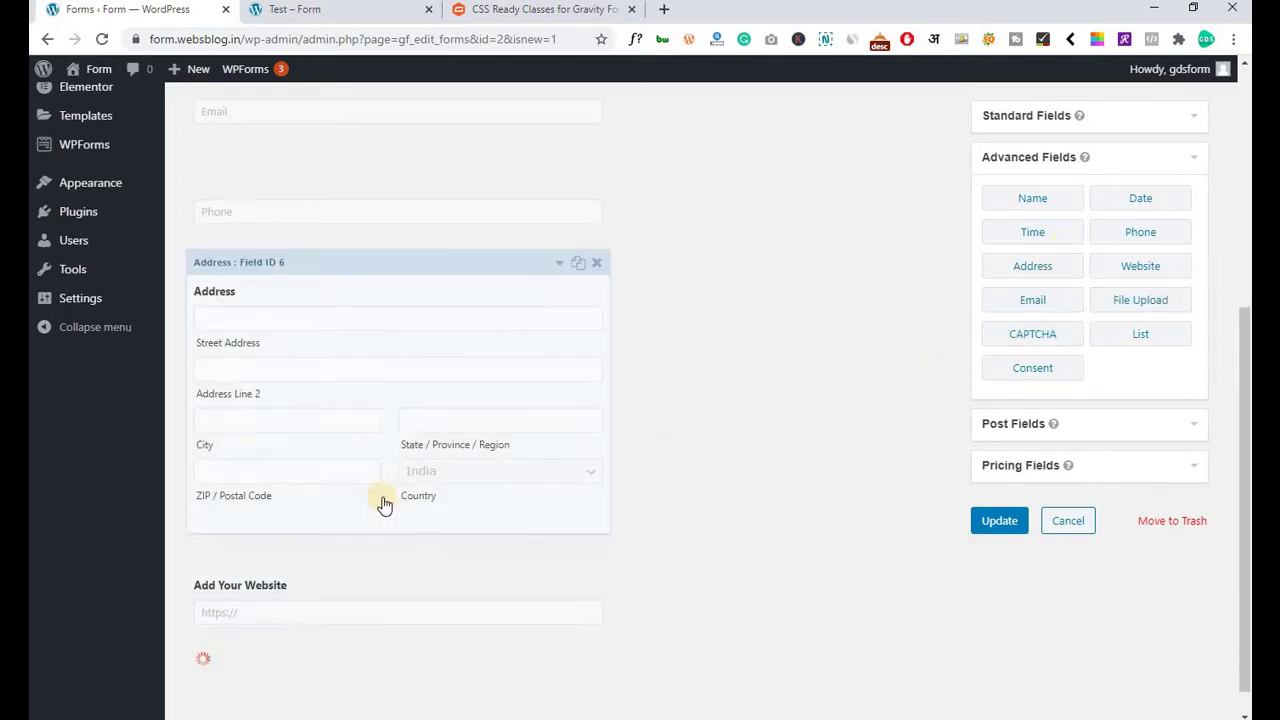
{"action": "scroll", "coordinate": [383, 506], "scroll_direction": "down", "scroll_amount": 2}
{"action": "left_click", "coordinate": [560, 566]}
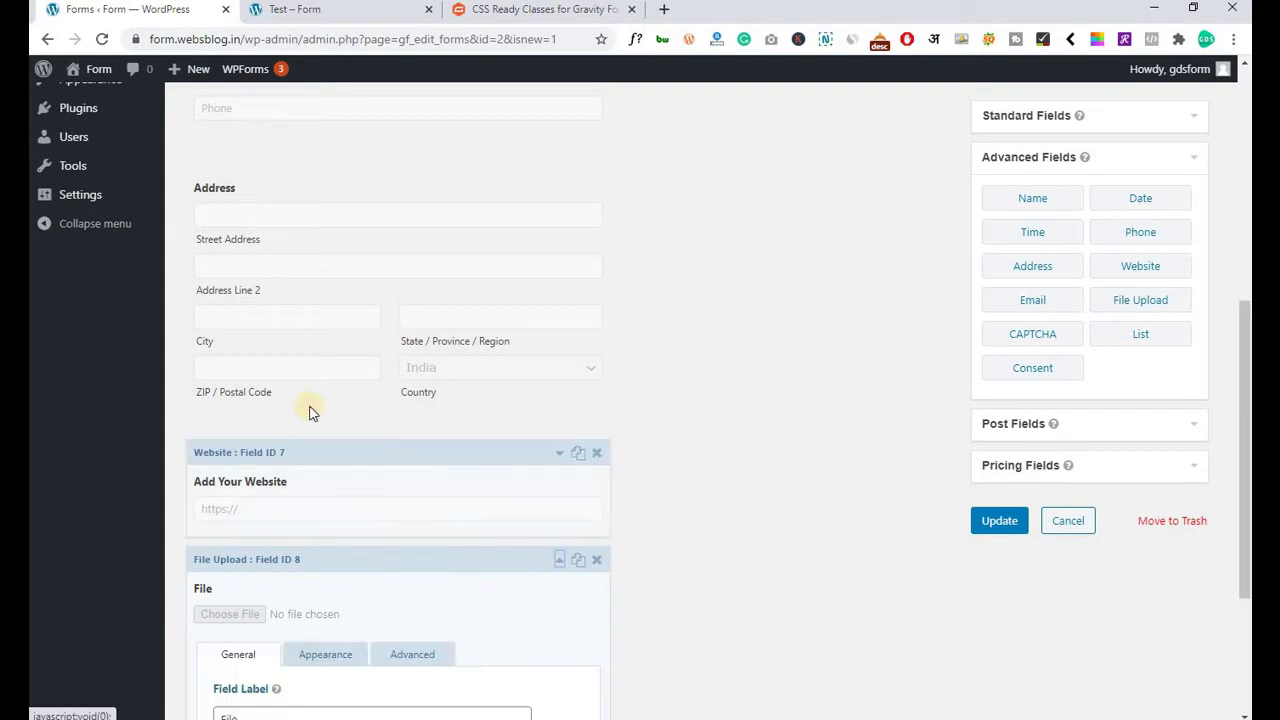
Review the File Upload field's general settings, from the label and description to the allowed file extensions and maximum file size.
{"action": "scroll", "coordinate": [278, 381], "scroll_direction": "down", "scroll_amount": 5}
{"action": "scroll", "coordinate": [280, 383], "scroll_direction": "up", "scroll_amount": 2}
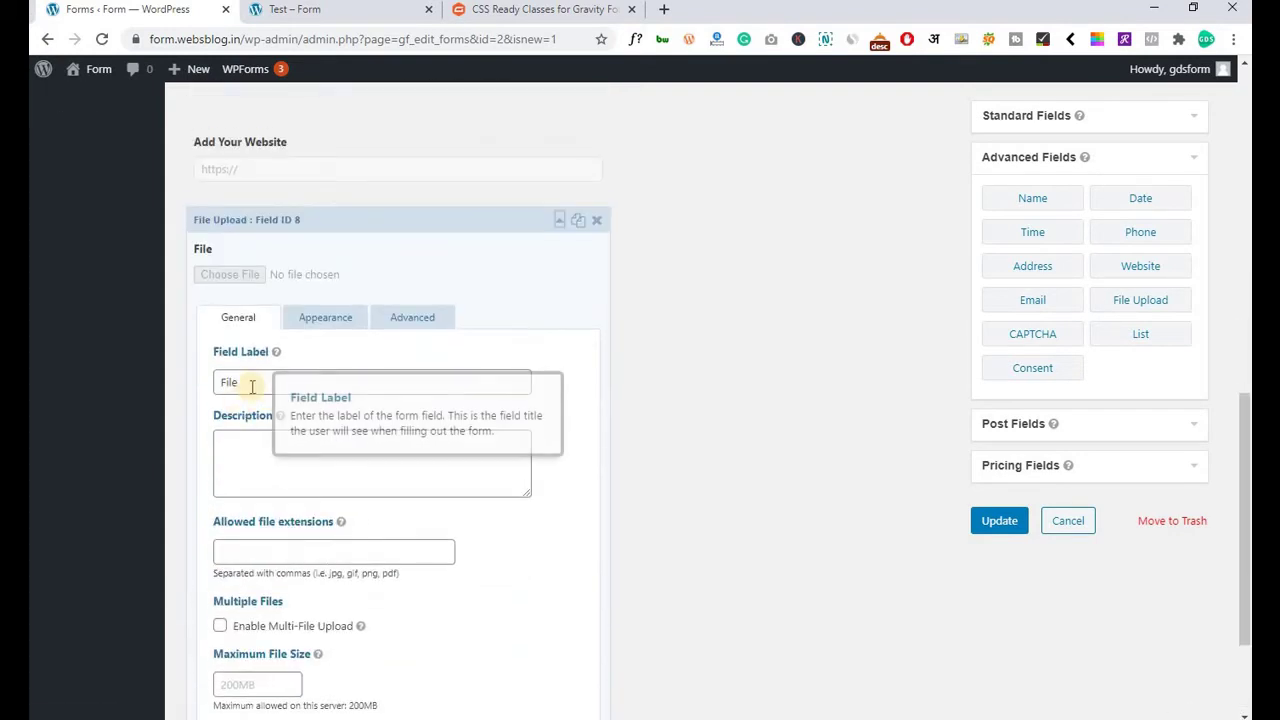
{"action": "scroll", "coordinate": [318, 445], "scroll_direction": "down", "scroll_amount": 1}
{"action": "scroll", "coordinate": [330, 430], "scroll_direction": "down", "scroll_amount": 2}
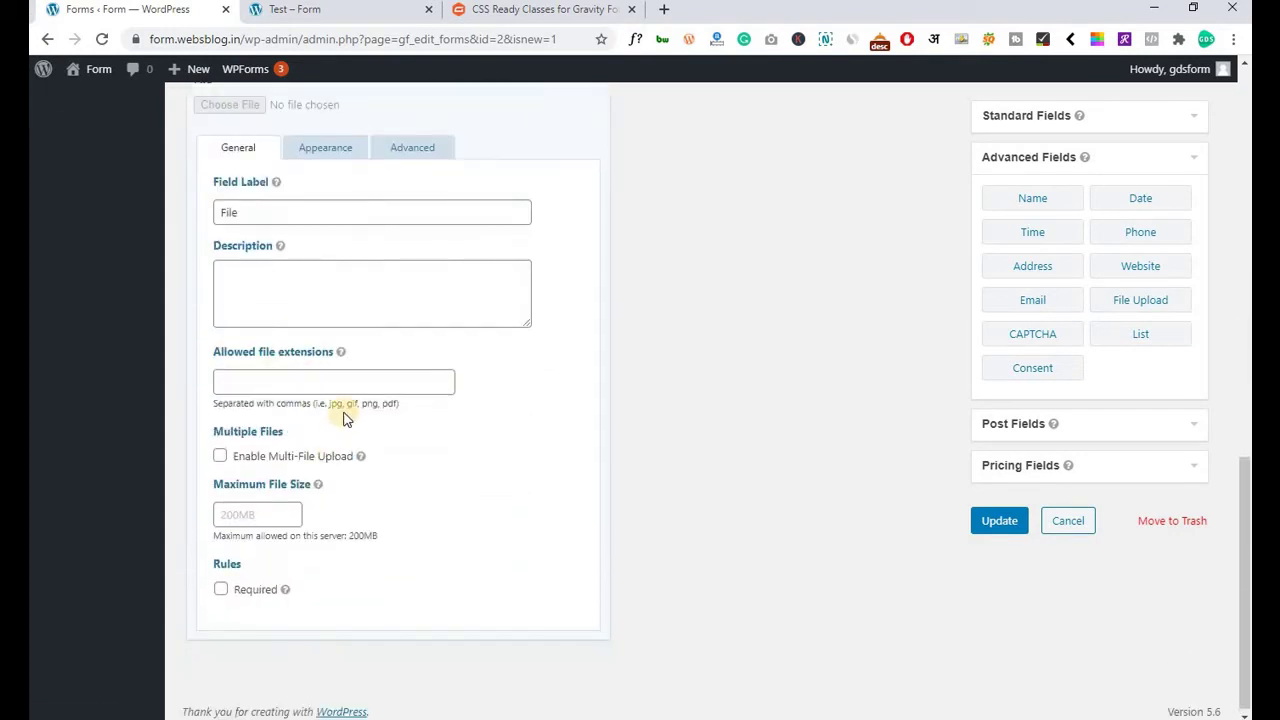
{"action": "scroll", "coordinate": [346, 415], "scroll_direction": "up", "scroll_amount": 1}
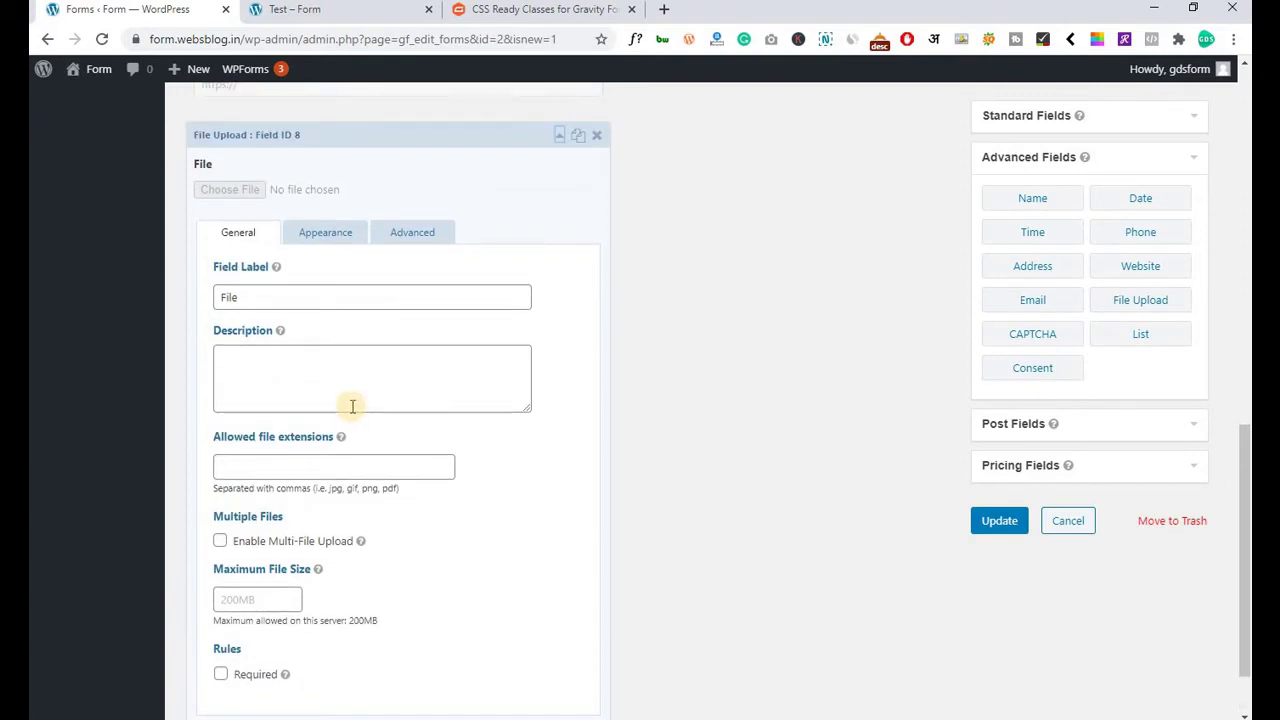
{"action": "scroll", "coordinate": [352, 406], "scroll_direction": "down", "scroll_amount": 2}
{"action": "left_click", "coordinate": [275, 386]}
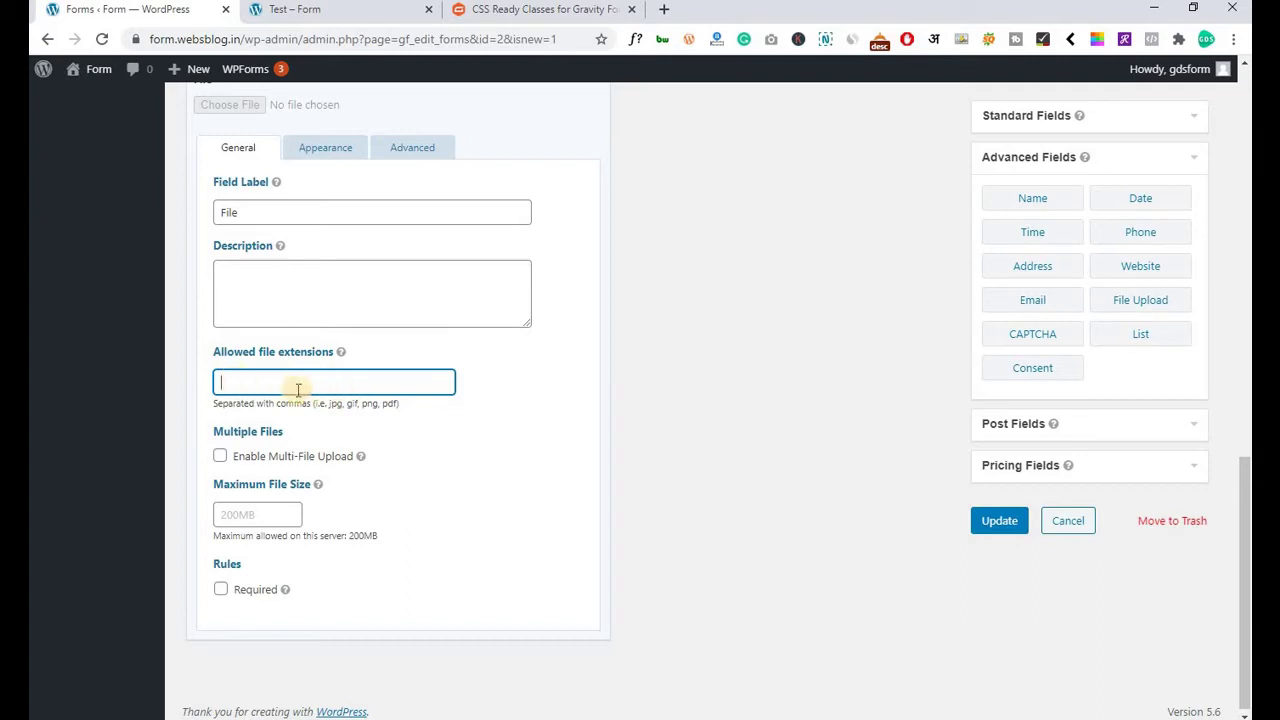
Try enabling multi-file upload for the File Upload field, turn it off again and collapse the field's settings.
{"action": "left_click", "coordinate": [218, 457]}
{"action": "scroll", "coordinate": [218, 457], "scroll_direction": "up", "scroll_amount": 5}
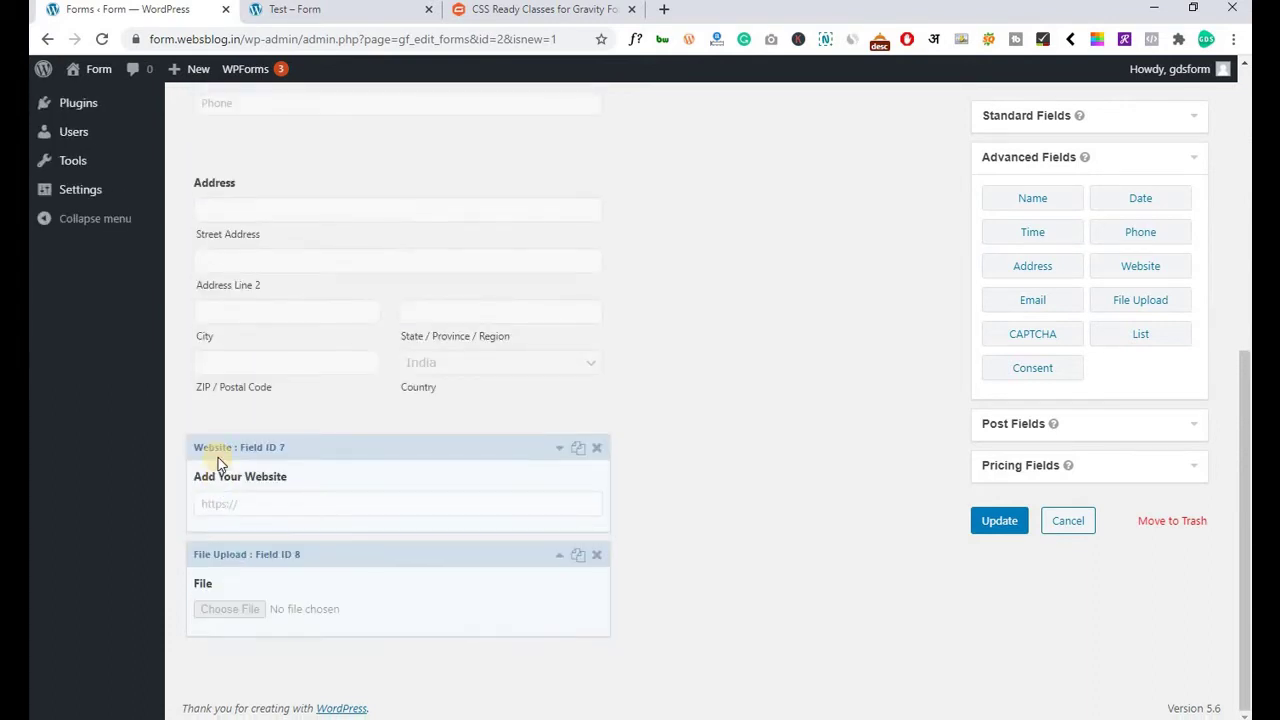
{"action": "scroll", "coordinate": [333, 561], "scroll_direction": "down", "scroll_amount": 7}
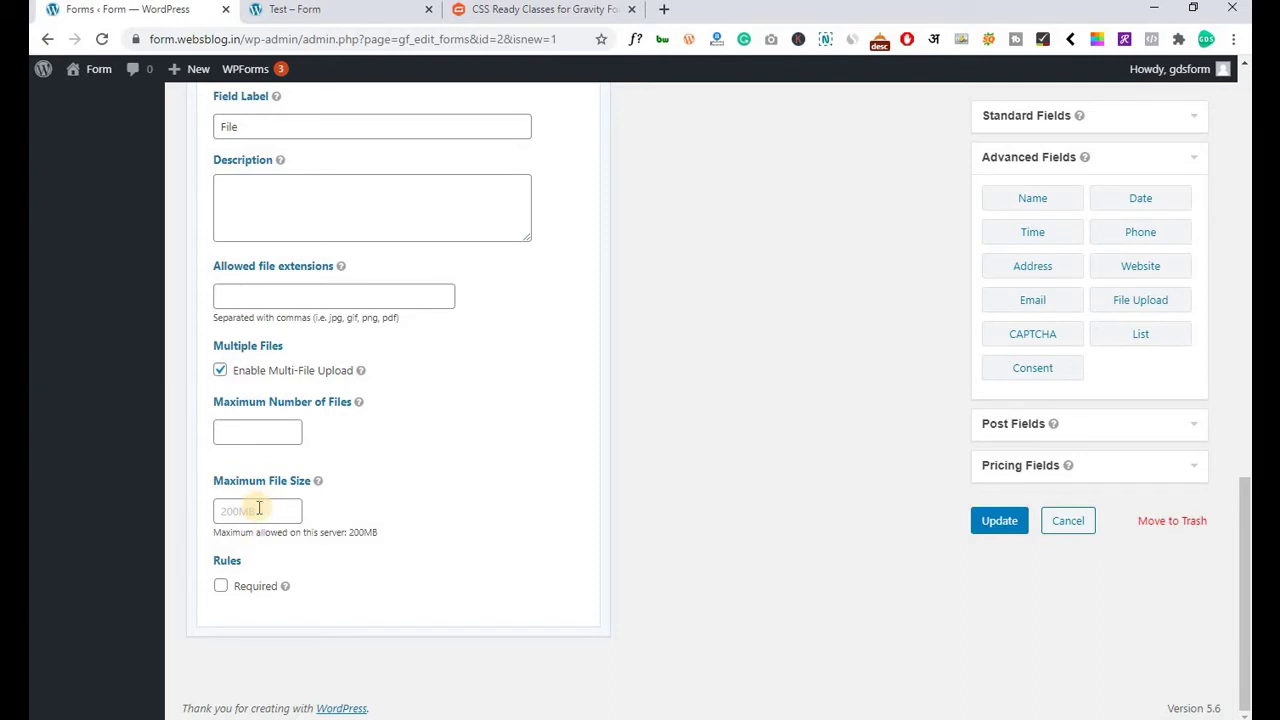
{"action": "left_click", "coordinate": [220, 370]}
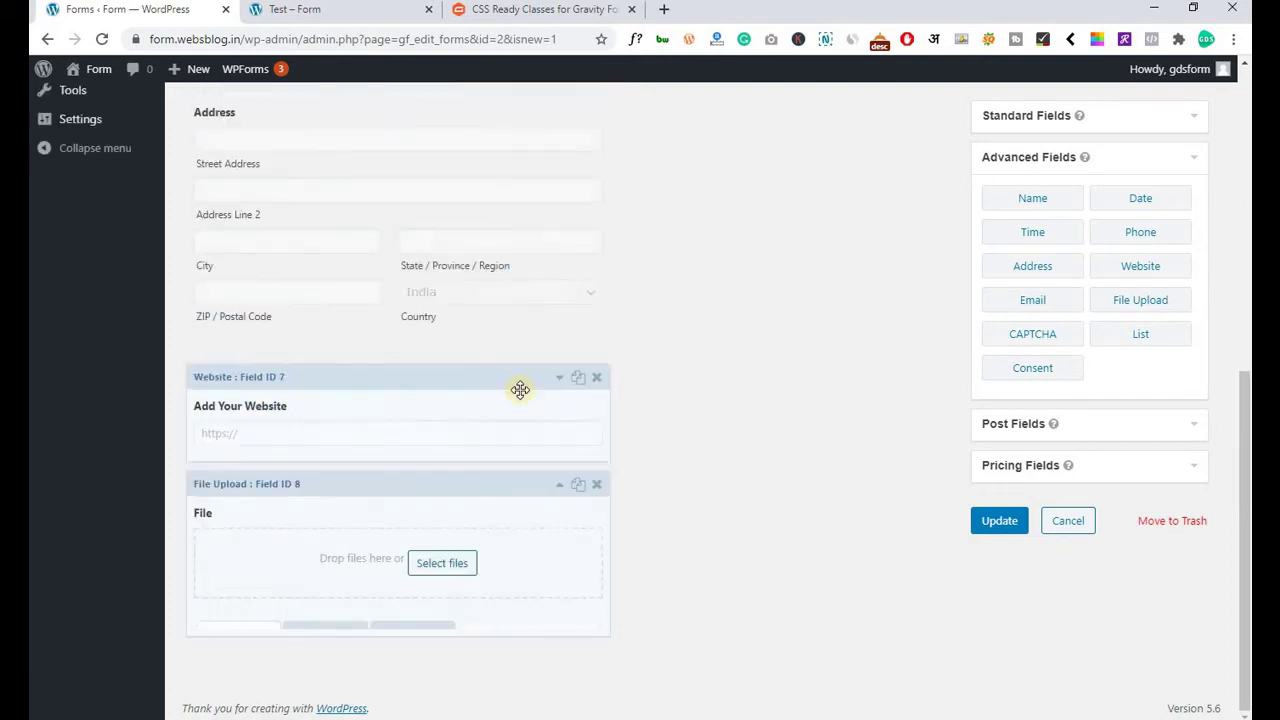
{"action": "left_click", "coordinate": [471, 486]}
{"action": "left_click", "coordinate": [569, 514]}
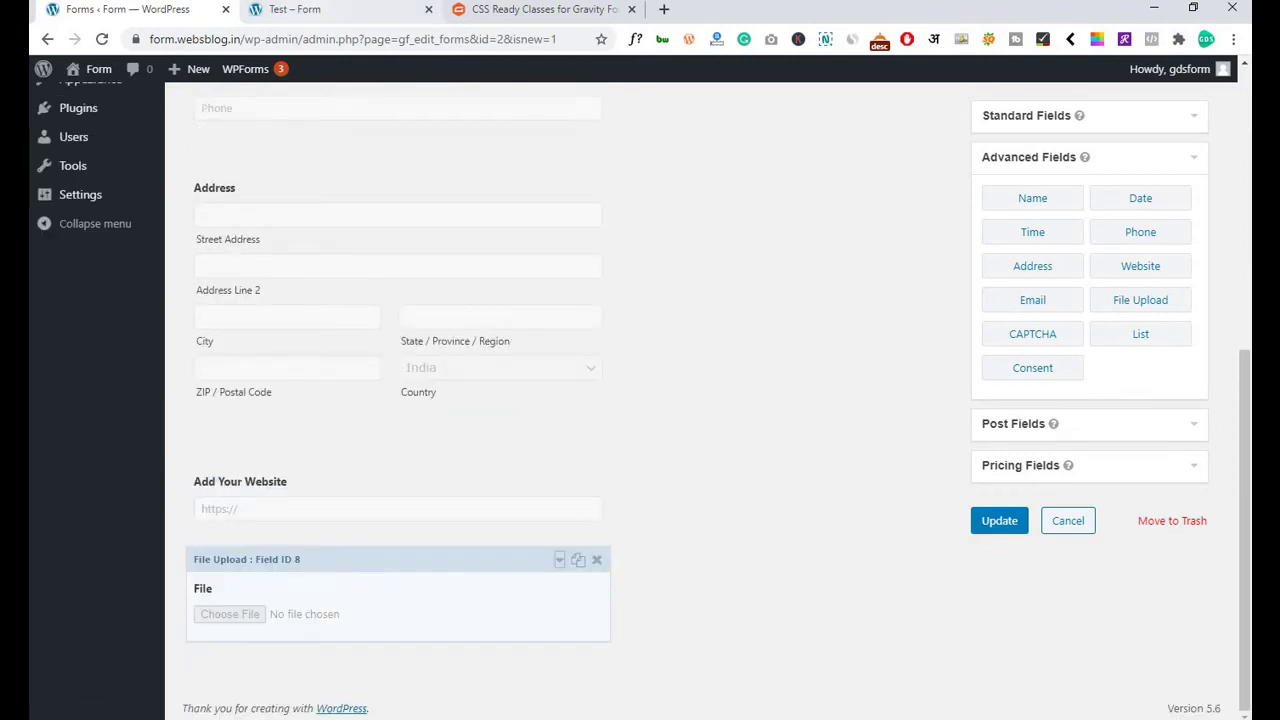
Examine the "Please Add Your List" field on the Test Form page by removing rows and adding one back.
{"action": "left_click", "coordinate": [300, 10]}
{"action": "scroll", "coordinate": [142, 489], "scroll_direction": "down", "scroll_amount": 3}
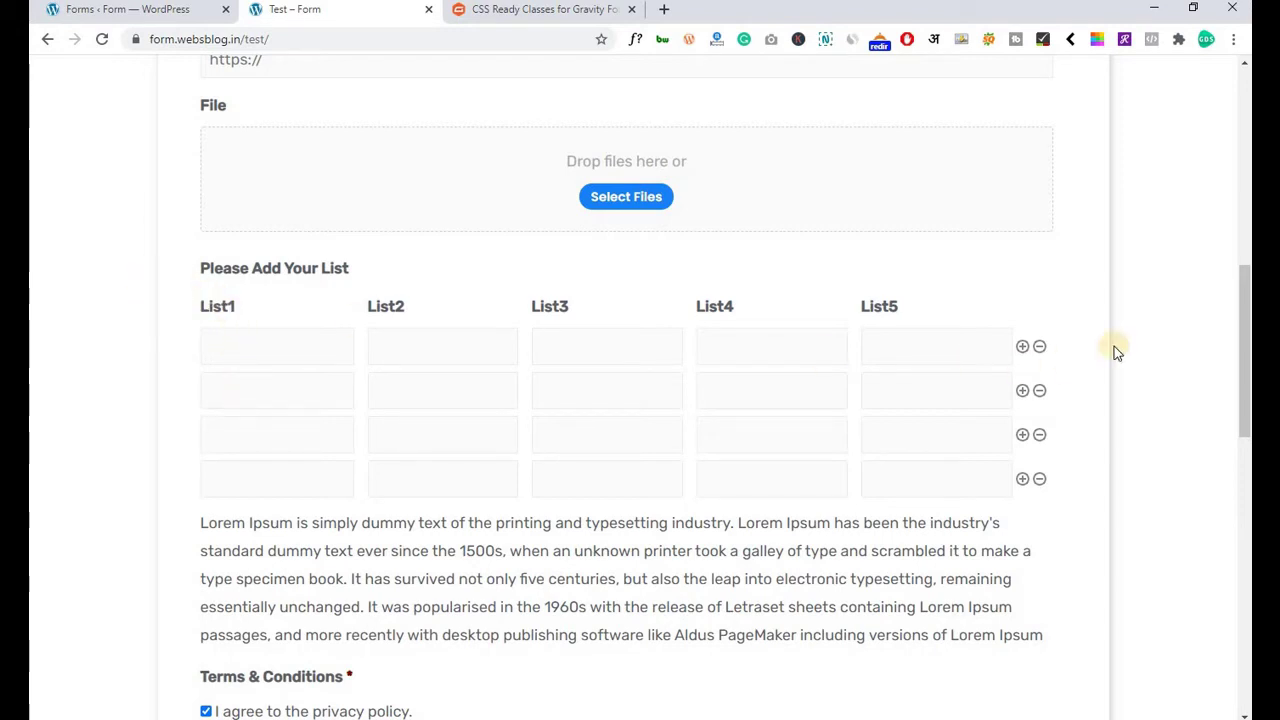
{"action": "left_click", "coordinate": [1039, 346]}
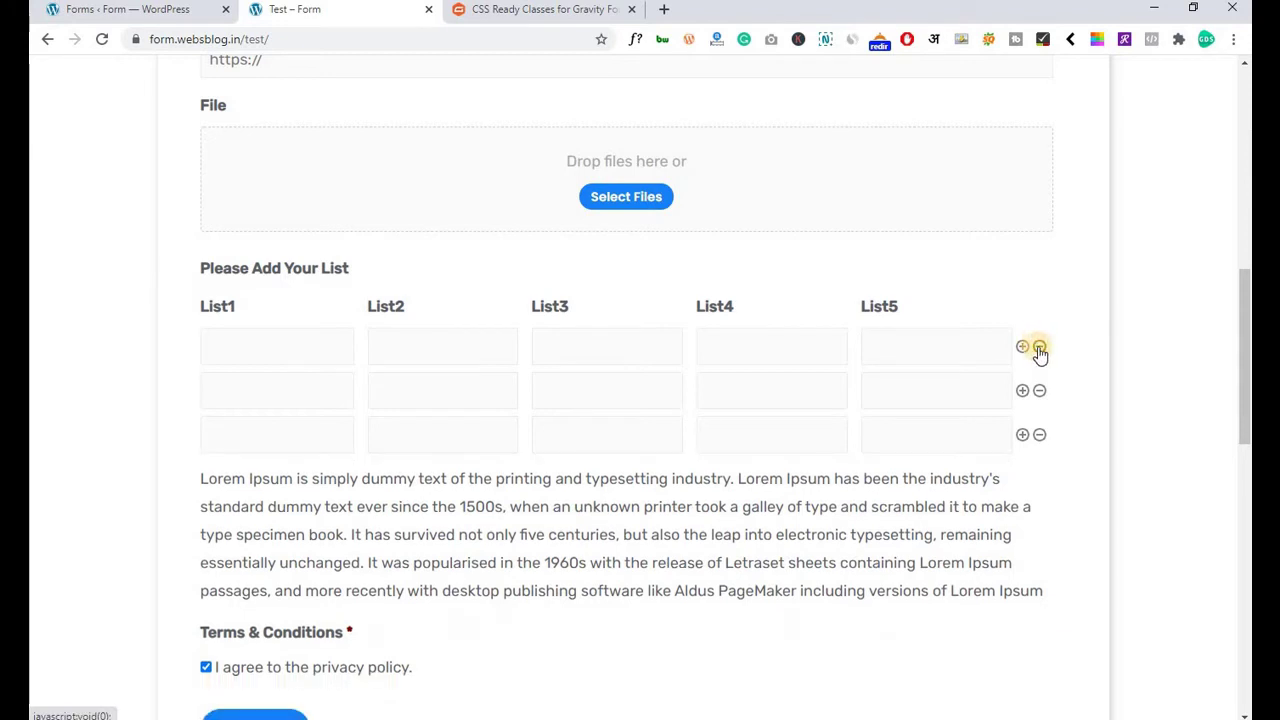
{"action": "left_click", "coordinate": [1039, 346]}
{"action": "left_click", "coordinate": [1038, 392]}
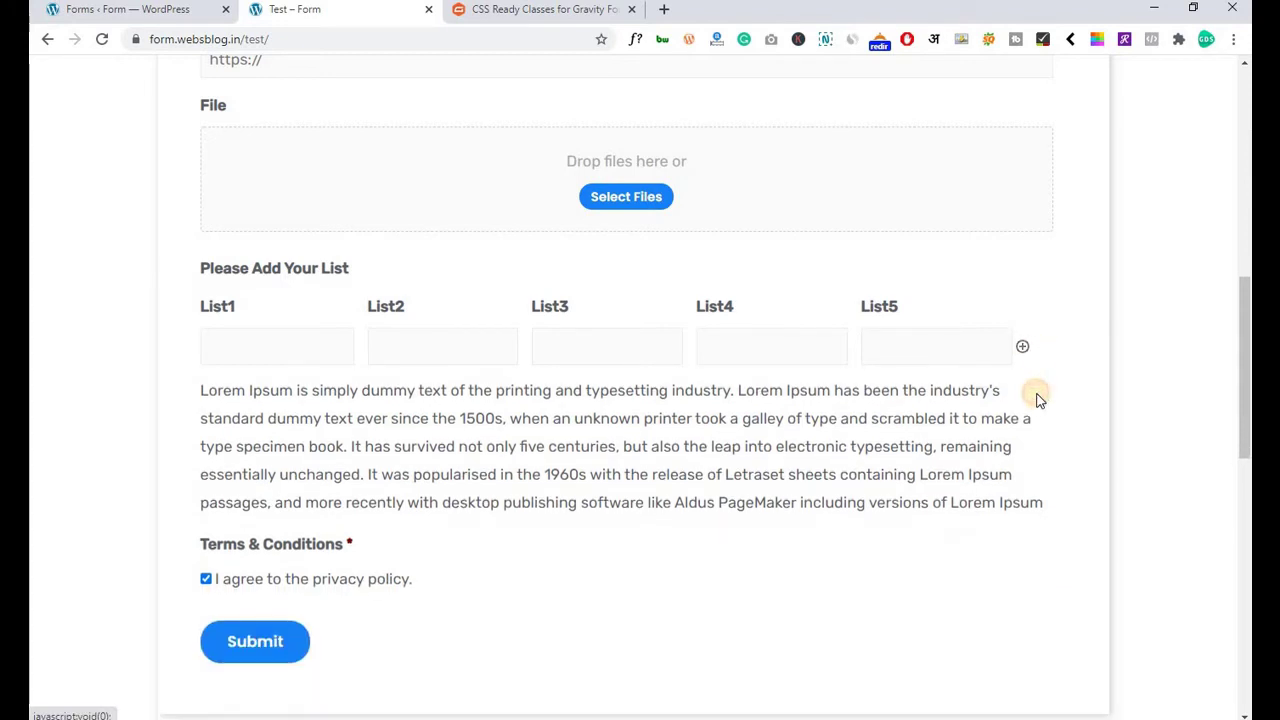
{"action": "left_click", "coordinate": [1022, 347]}
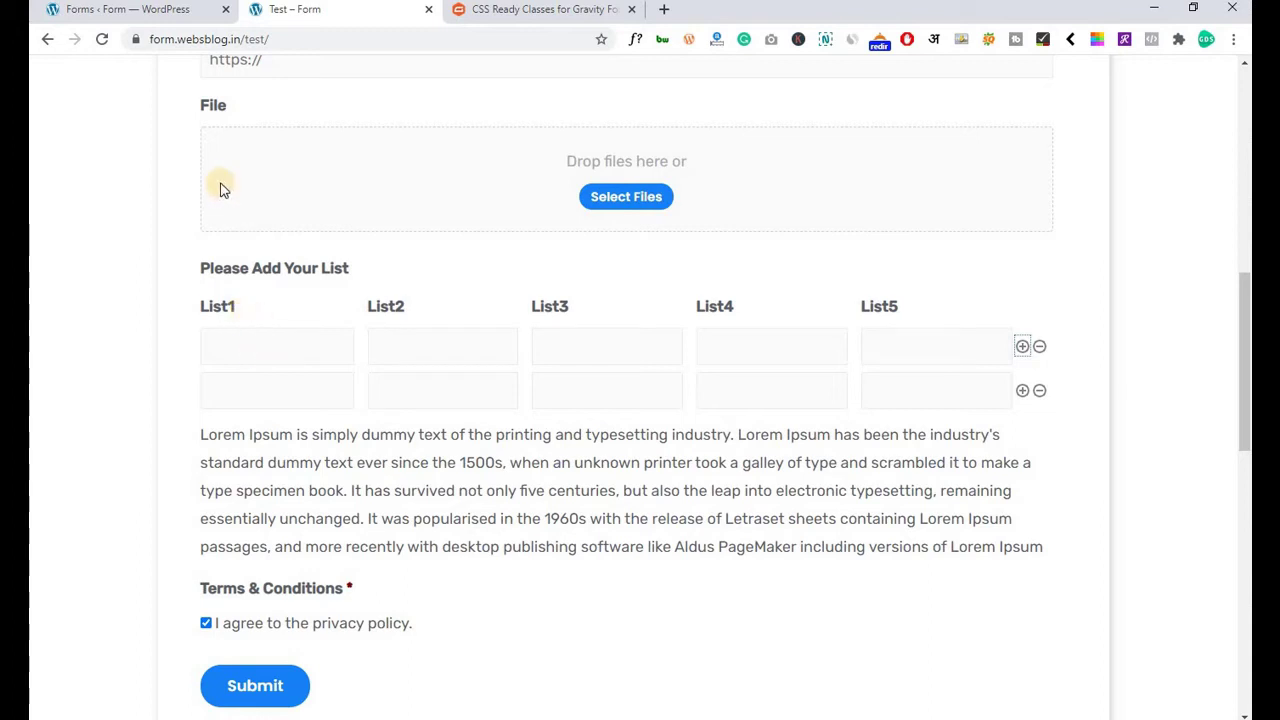
Add a List field below the File Upload field and enable multiple columns in its general settings.
{"action": "left_click", "coordinate": [128, 12]}
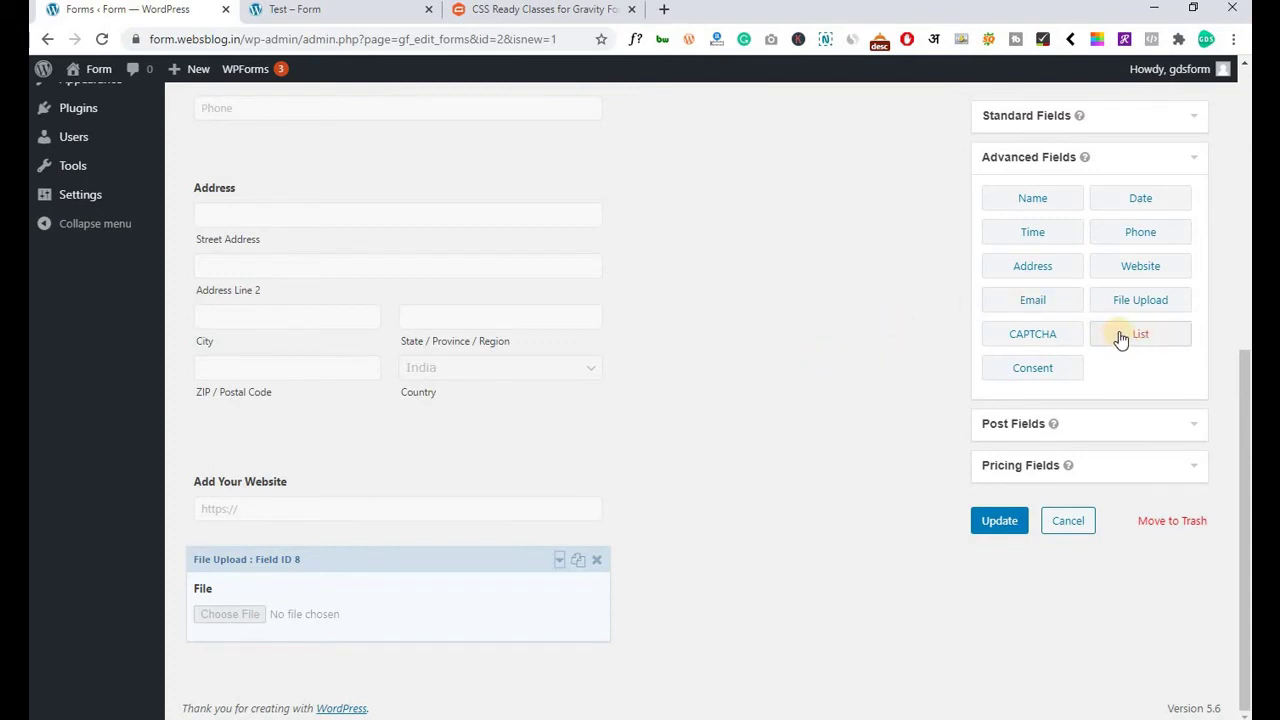
{"action": "left_click_drag", "start_coordinate": [1120, 338], "coordinate": [306, 666]}
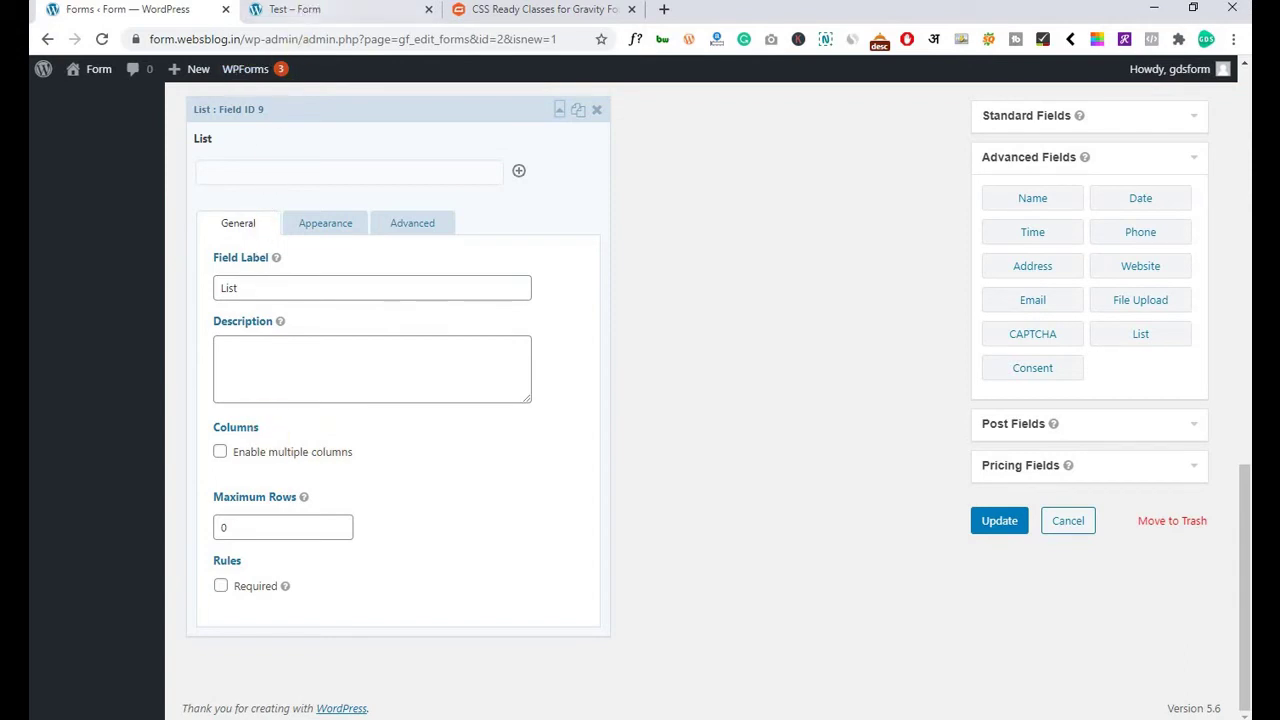
{"action": "left_click", "coordinate": [300, 10]}
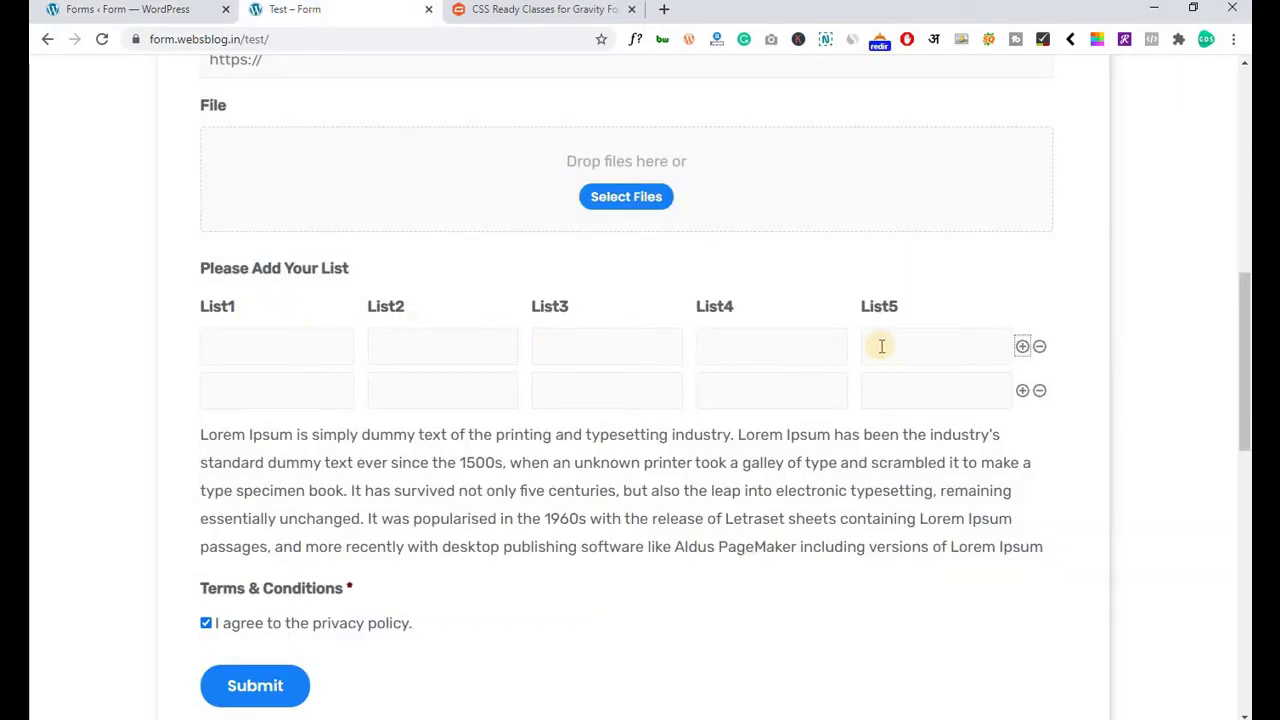
{"action": "left_click", "coordinate": [65, 10]}
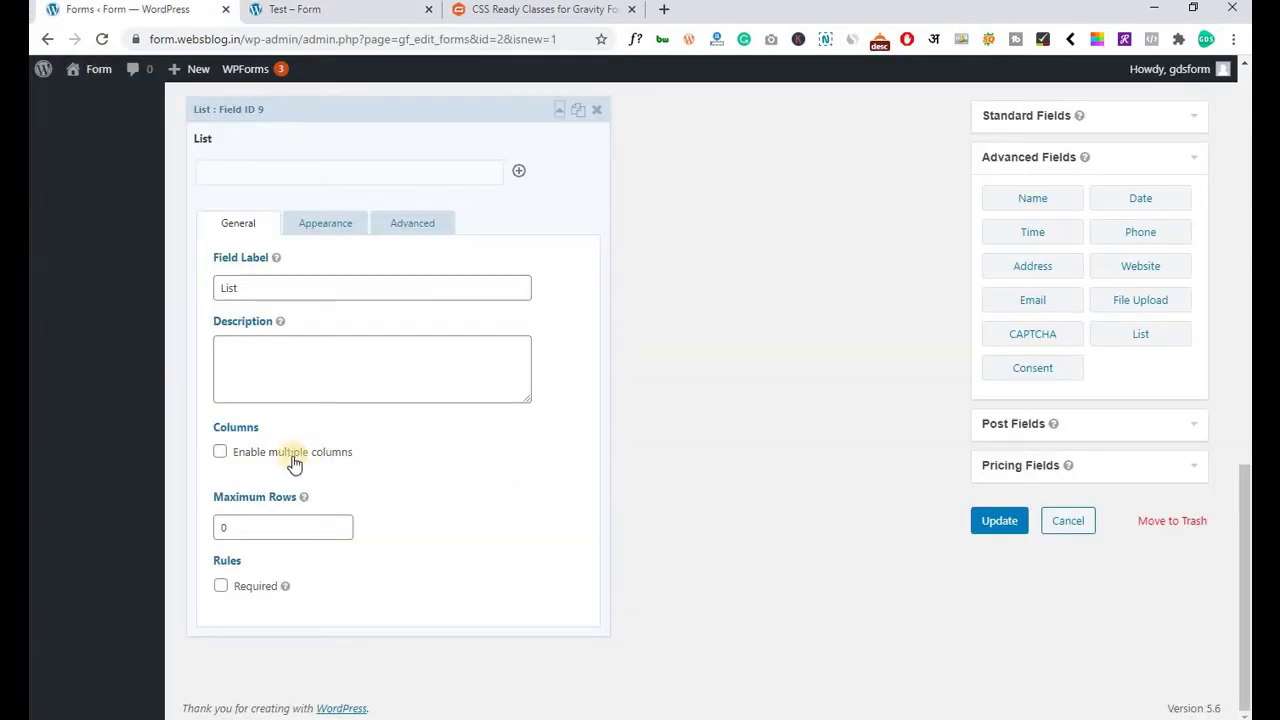
{"action": "left_click", "coordinate": [239, 462]}
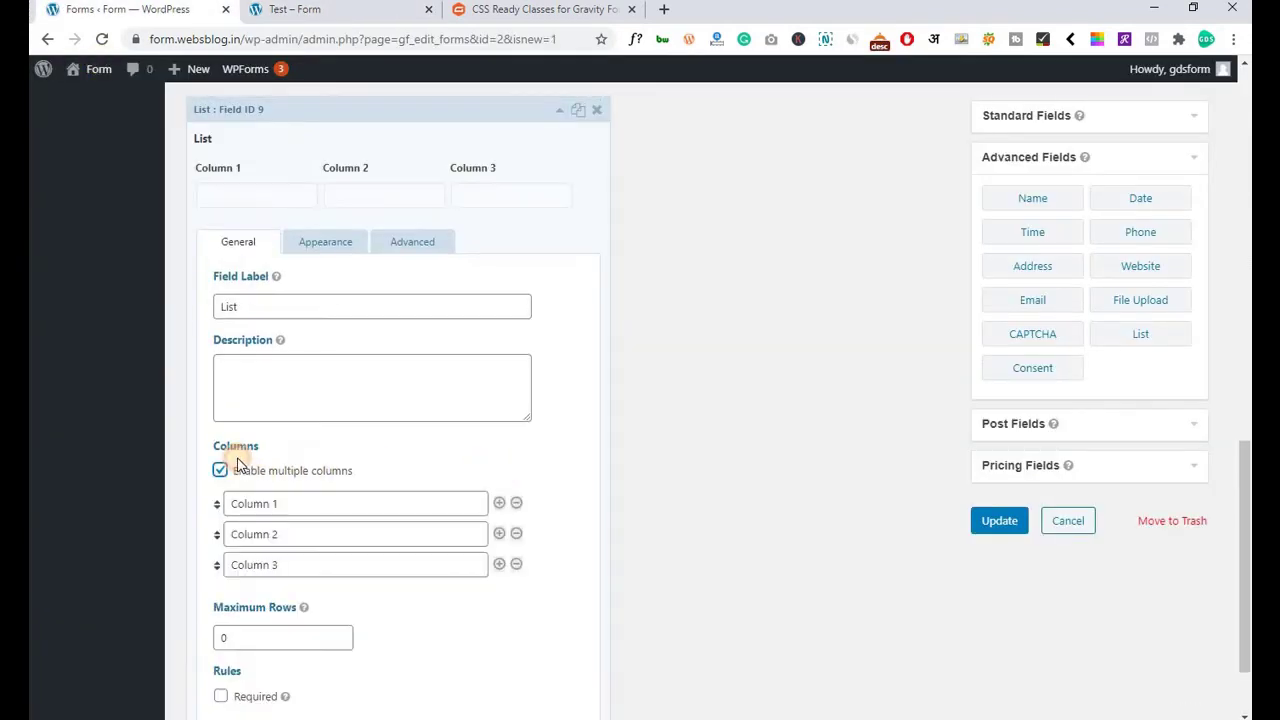
{"action": "scroll", "coordinate": [387, 469], "scroll_direction": "down", "scroll_amount": 1}
{"action": "scroll", "coordinate": [387, 469], "scroll_direction": "up", "scroll_amount": 2}
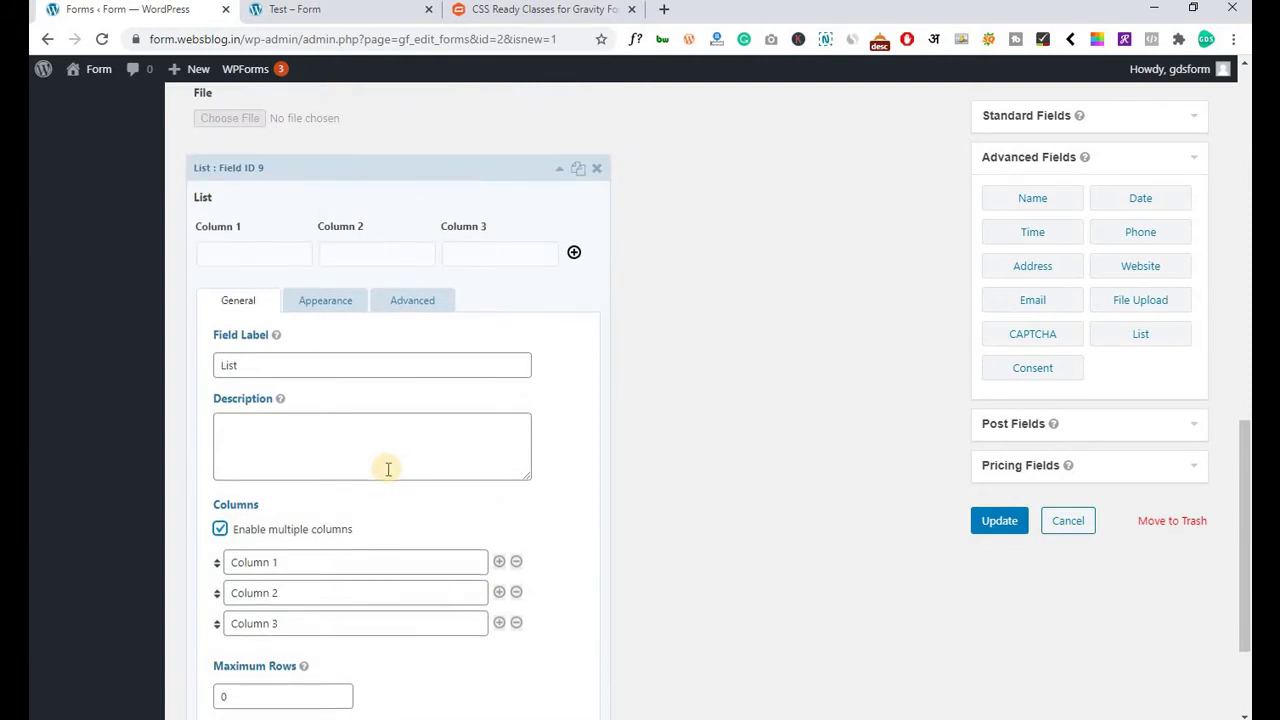
Extend the List field's columns to five rows by adding blank columns below Column 3 and removing the surplus ones.
{"action": "scroll", "coordinate": [508, 589], "scroll_direction": "down", "scroll_amount": 1}
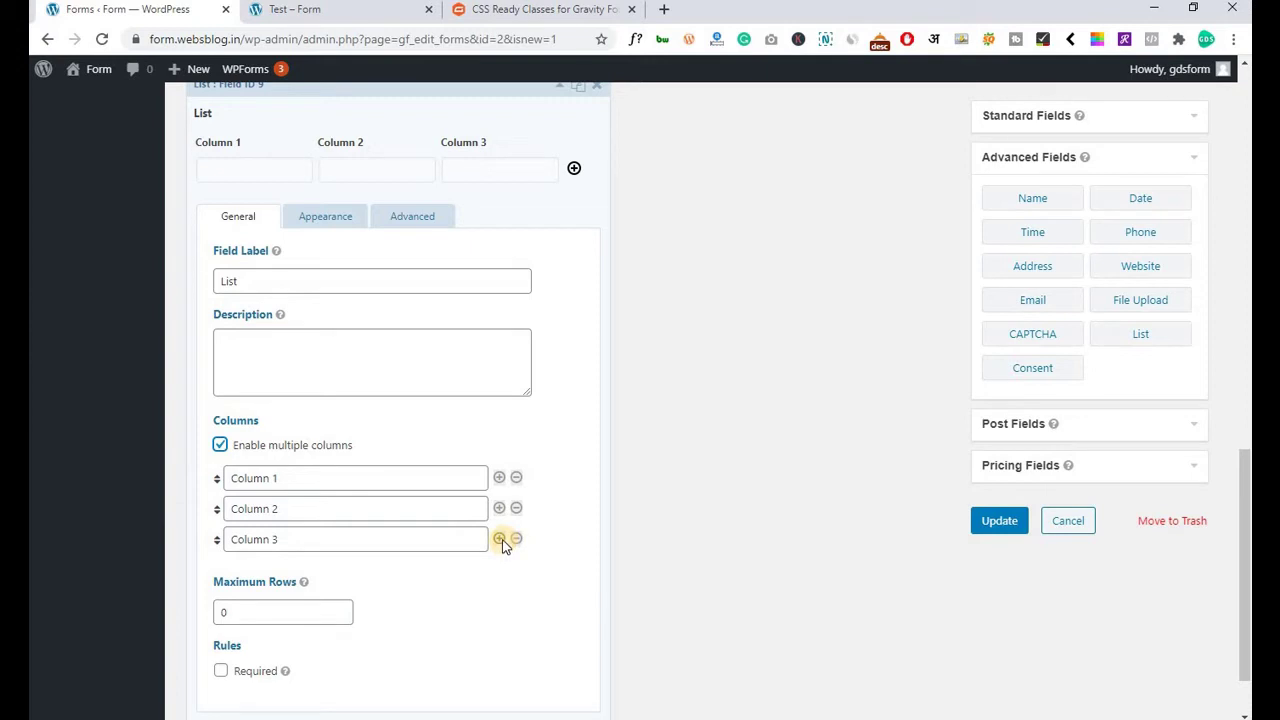
{"action": "left_click", "coordinate": [500, 539]}
{"action": "left_click", "coordinate": [500, 539]}
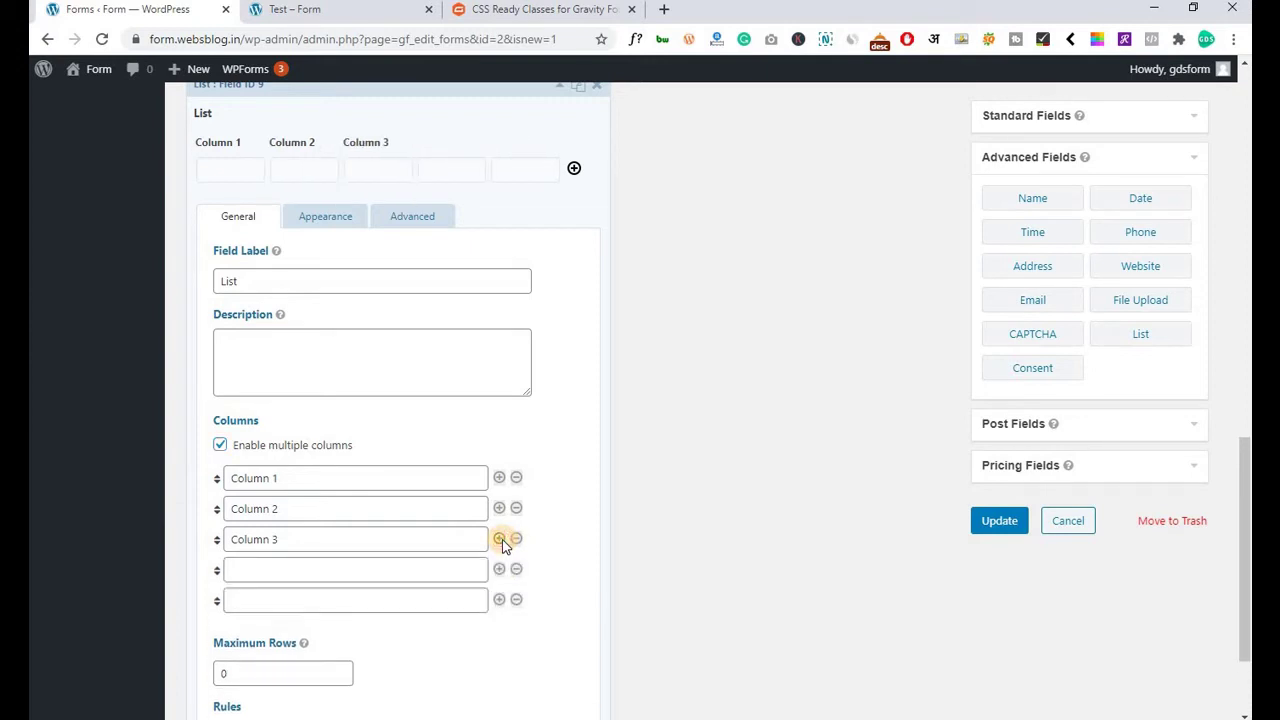
{"action": "left_click", "coordinate": [500, 539]}
{"action": "left_click", "coordinate": [500, 539]}
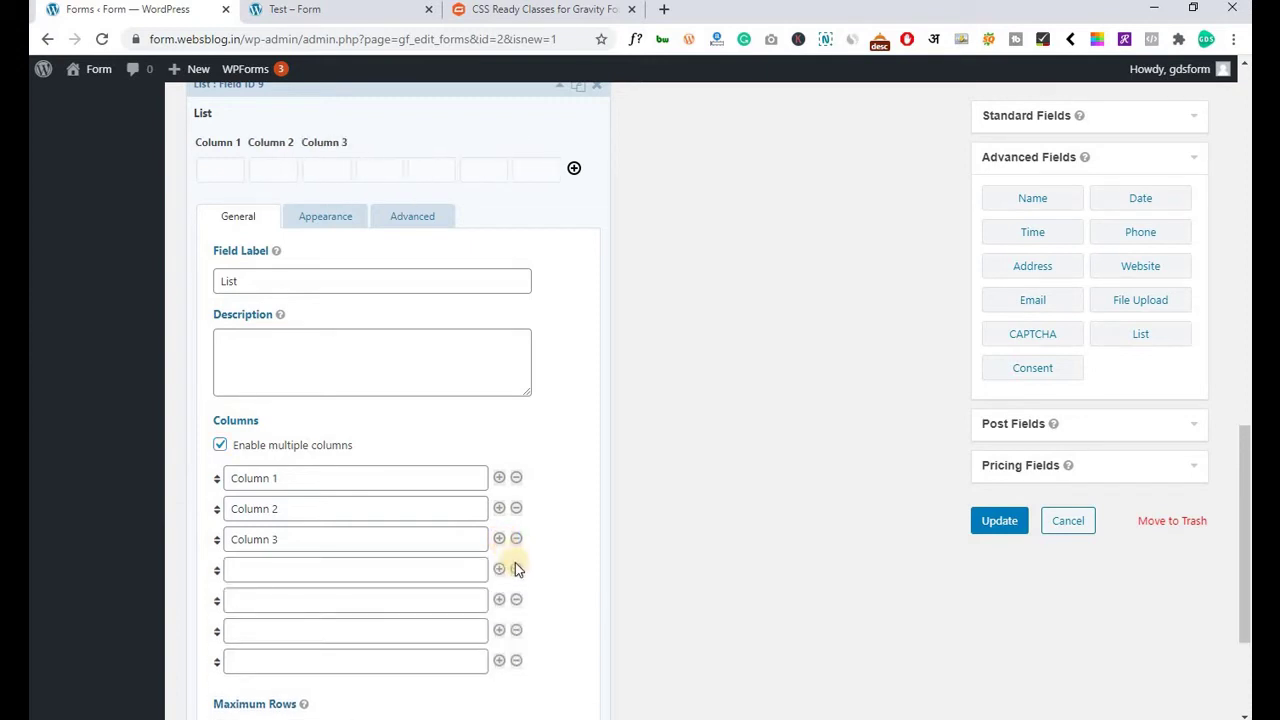
{"action": "left_click", "coordinate": [515, 564]}
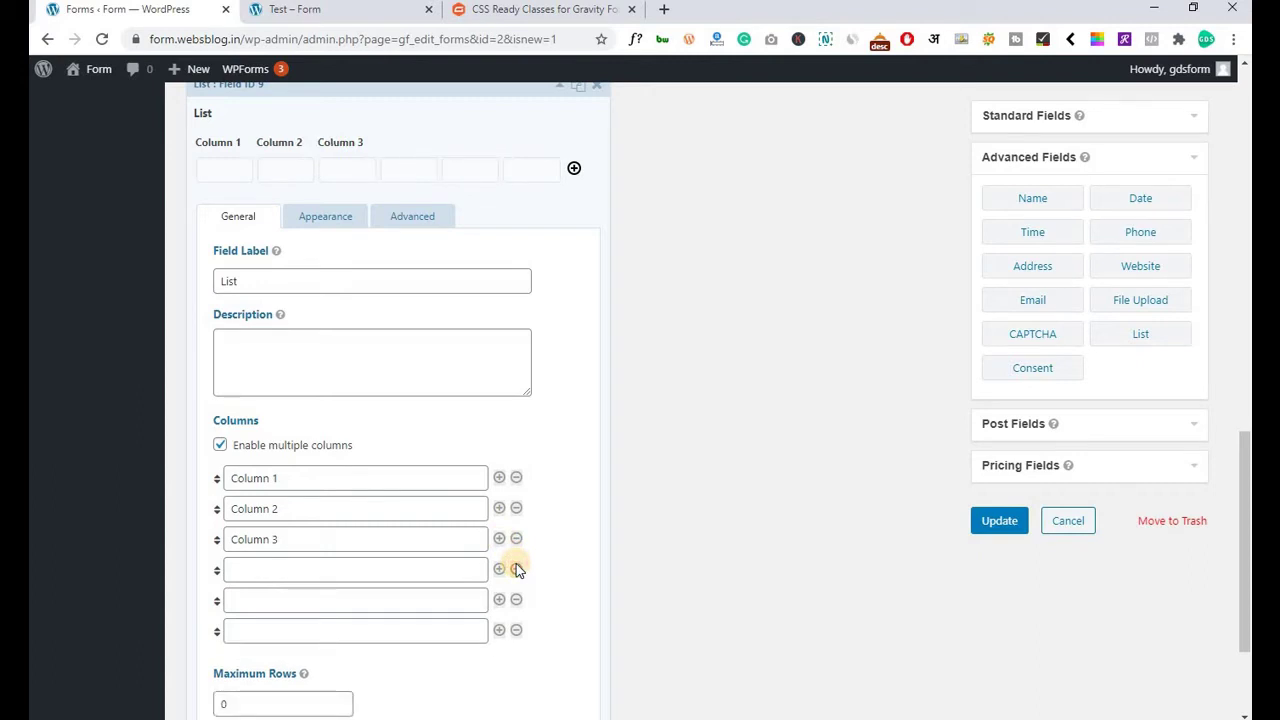
{"action": "left_click", "coordinate": [516, 568]}
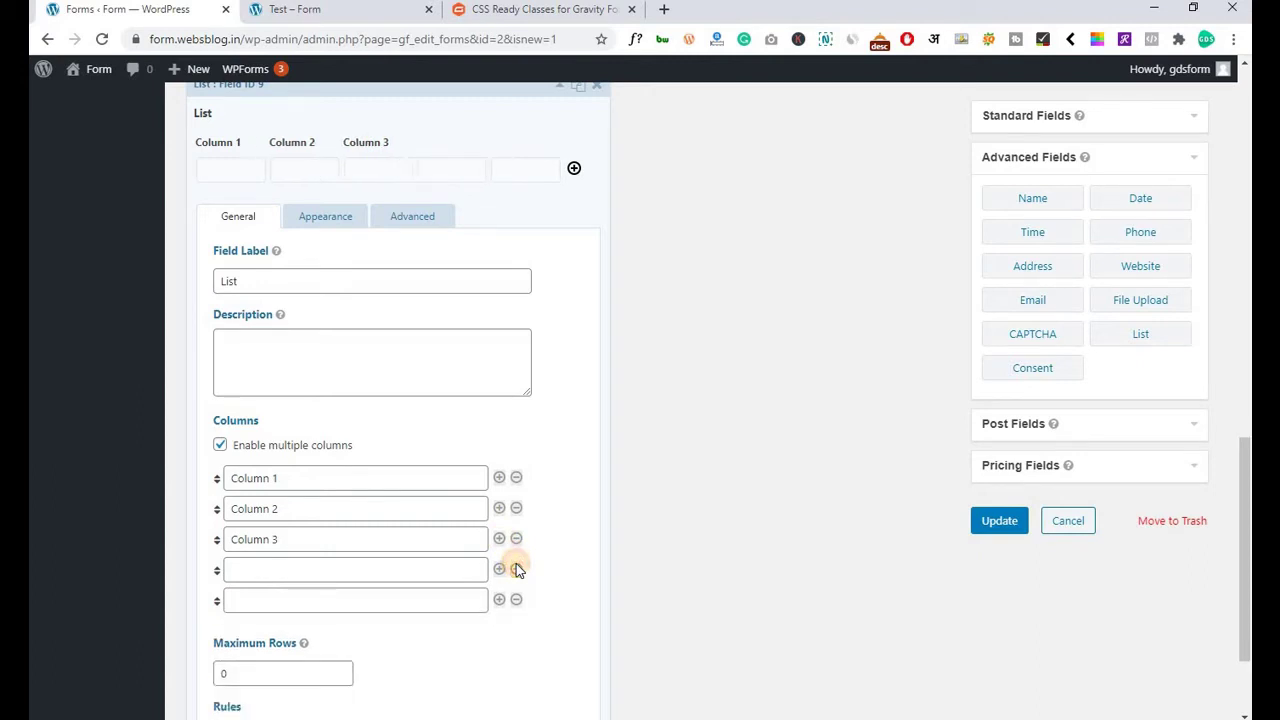
Name the List field's two blank columns "Column 4" and "Column 5".
{"action": "triple_click", "coordinate": [300, 539]}
{"action": "key", "text": "ctrl+c"}
{"action": "left_click", "coordinate": [287, 572]}
{"action": "key", "text": "ctrl+v"}
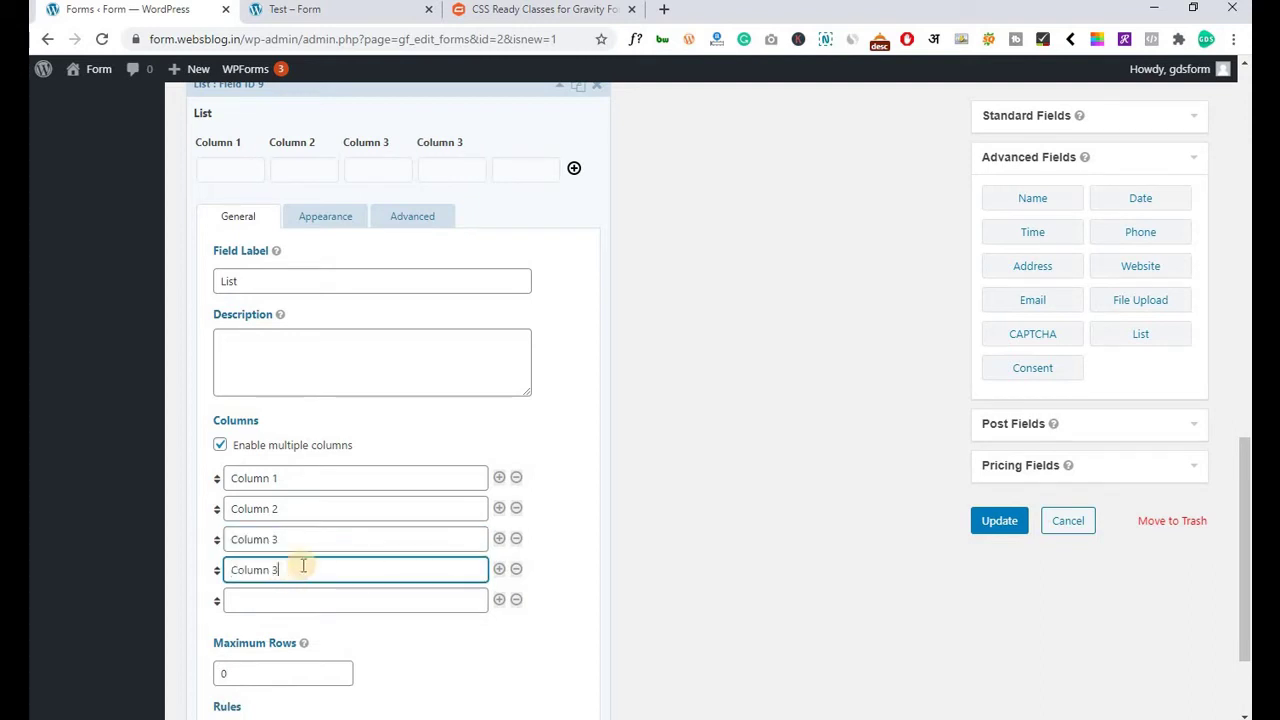
{"action": "left_click", "coordinate": [309, 600]}
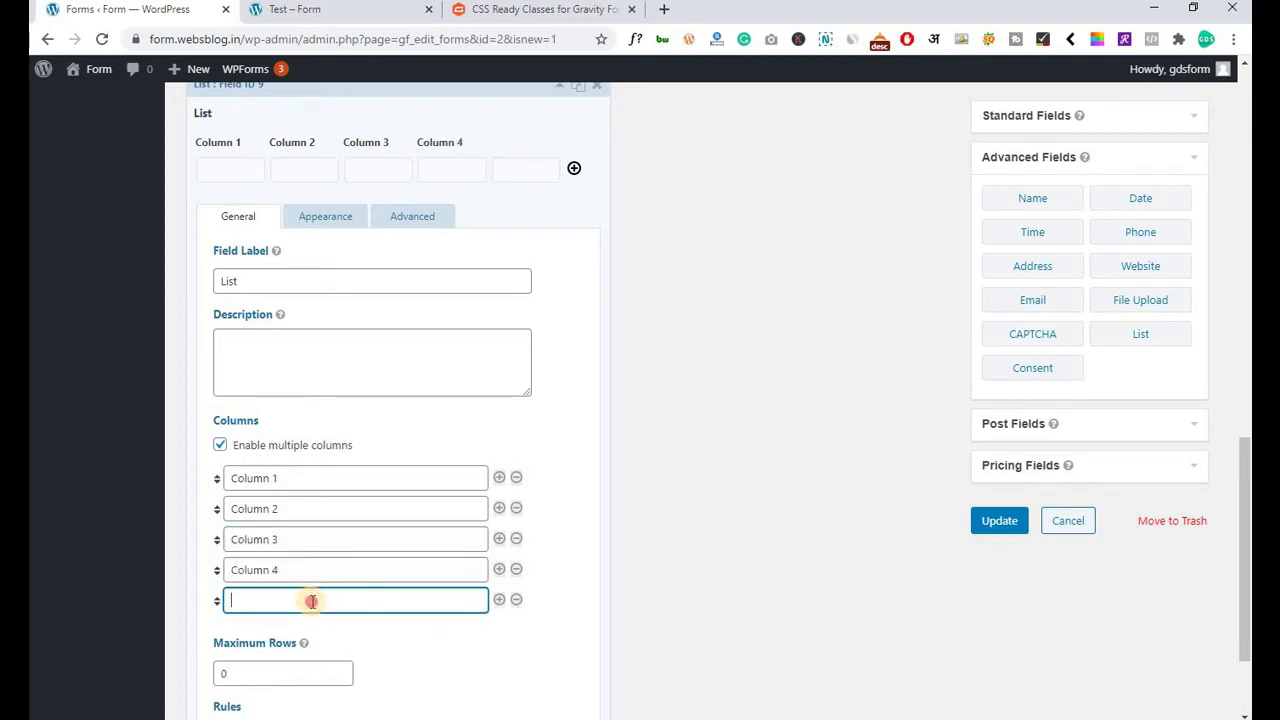
{"action": "key", "text": "ctrl+v"}
{"action": "key", "text": "BackSpace"}
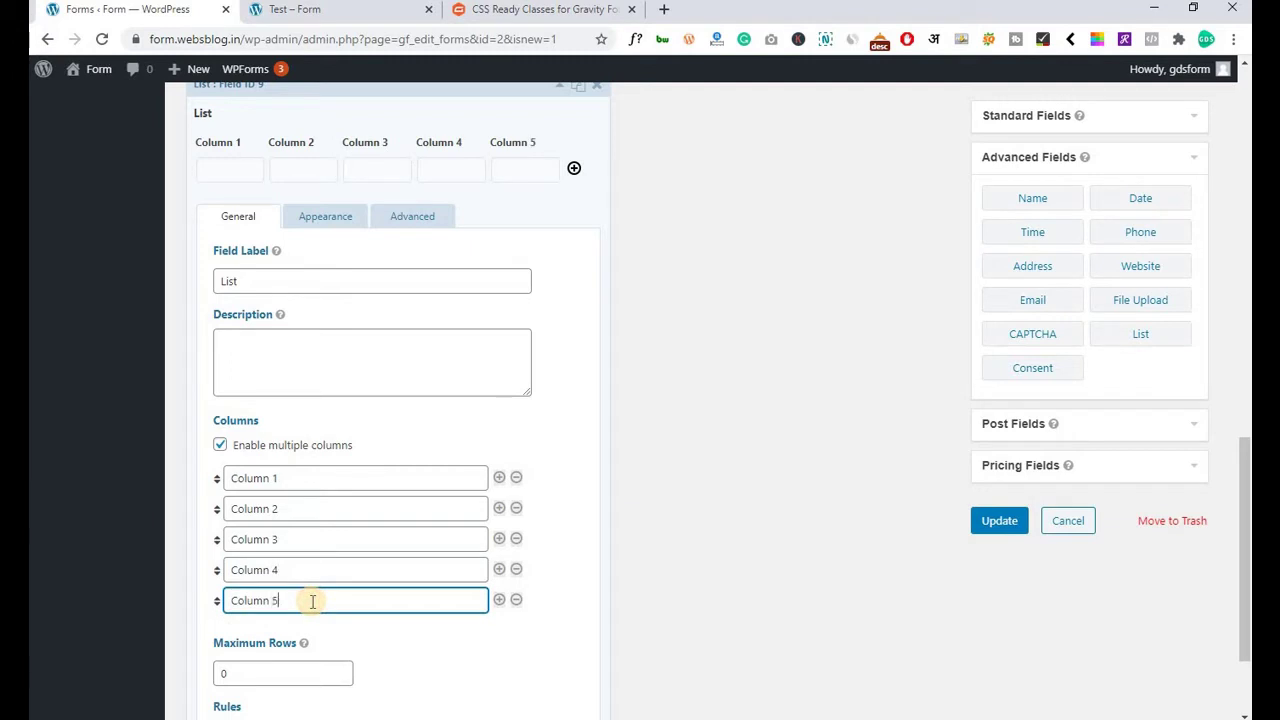
Review the List field's maximum rows and appearance settings, and collapse the field.
{"action": "scroll", "coordinate": [363, 478], "scroll_direction": "down", "scroll_amount": 2}
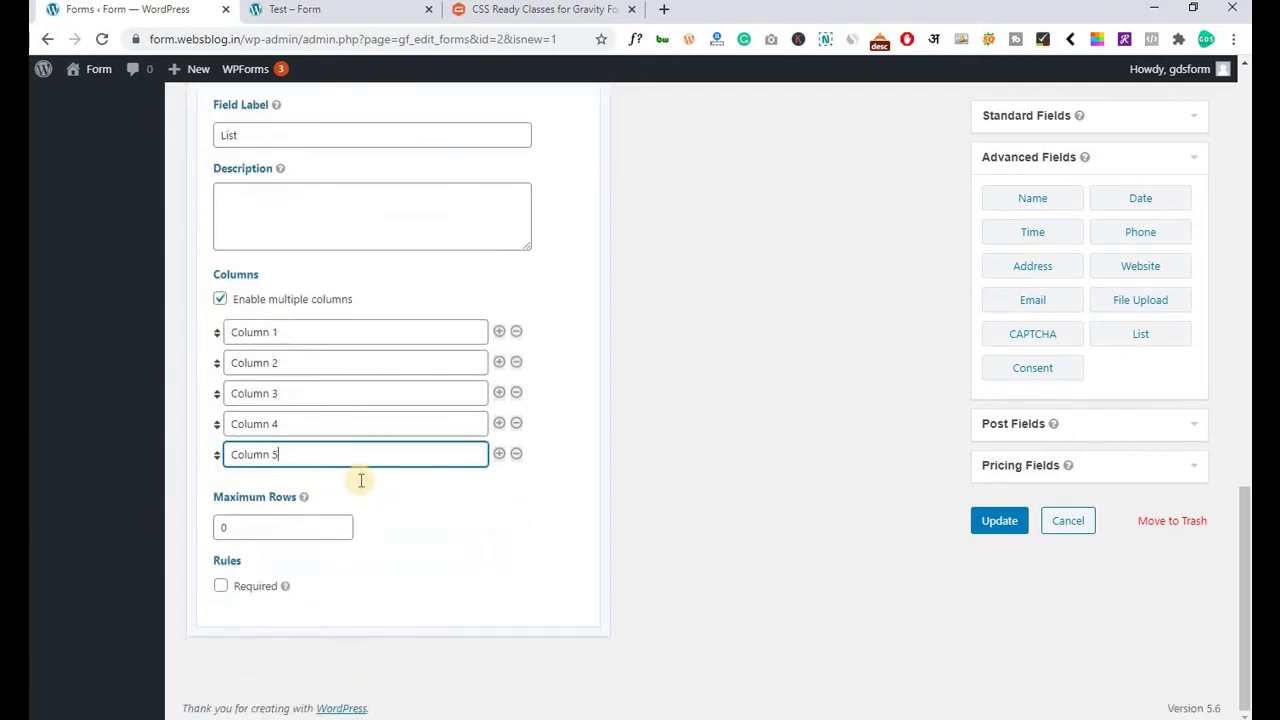
{"action": "left_click", "coordinate": [281, 534]}
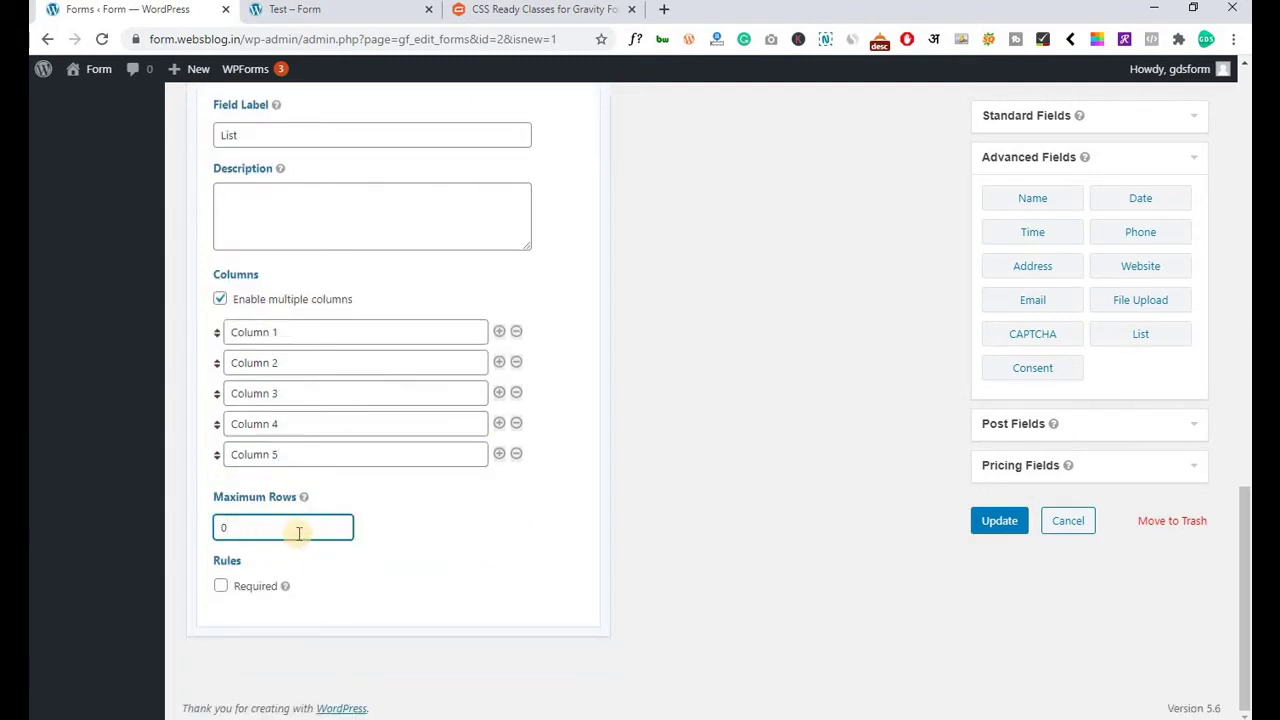
{"action": "scroll", "coordinate": [290, 538], "scroll_direction": "up", "scroll_amount": 3}
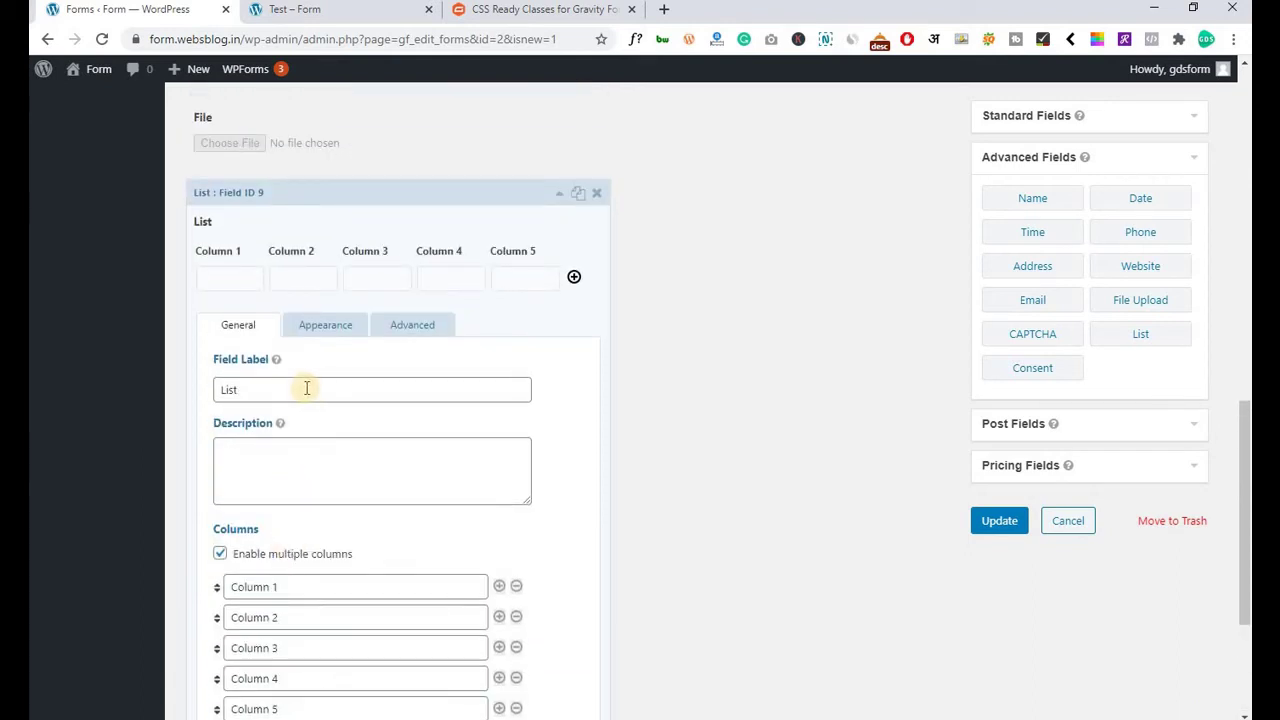
{"action": "left_click", "coordinate": [316, 330]}
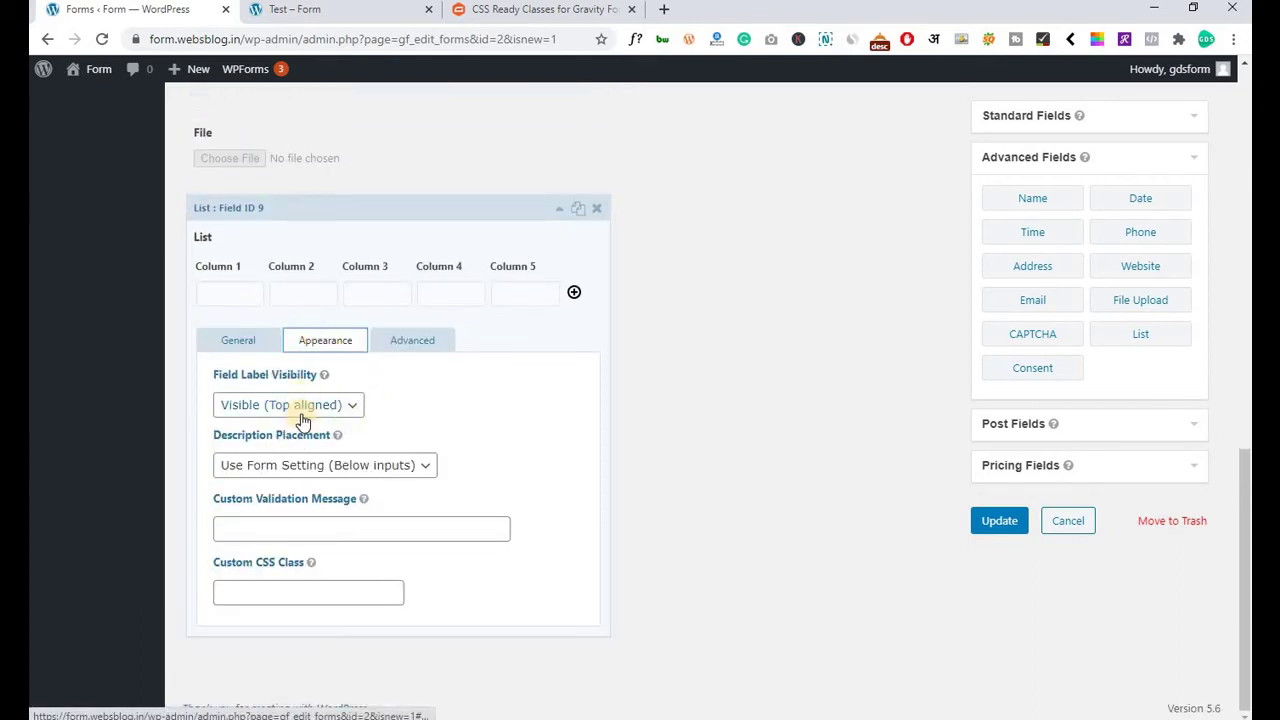
{"action": "left_click", "coordinate": [560, 210]}
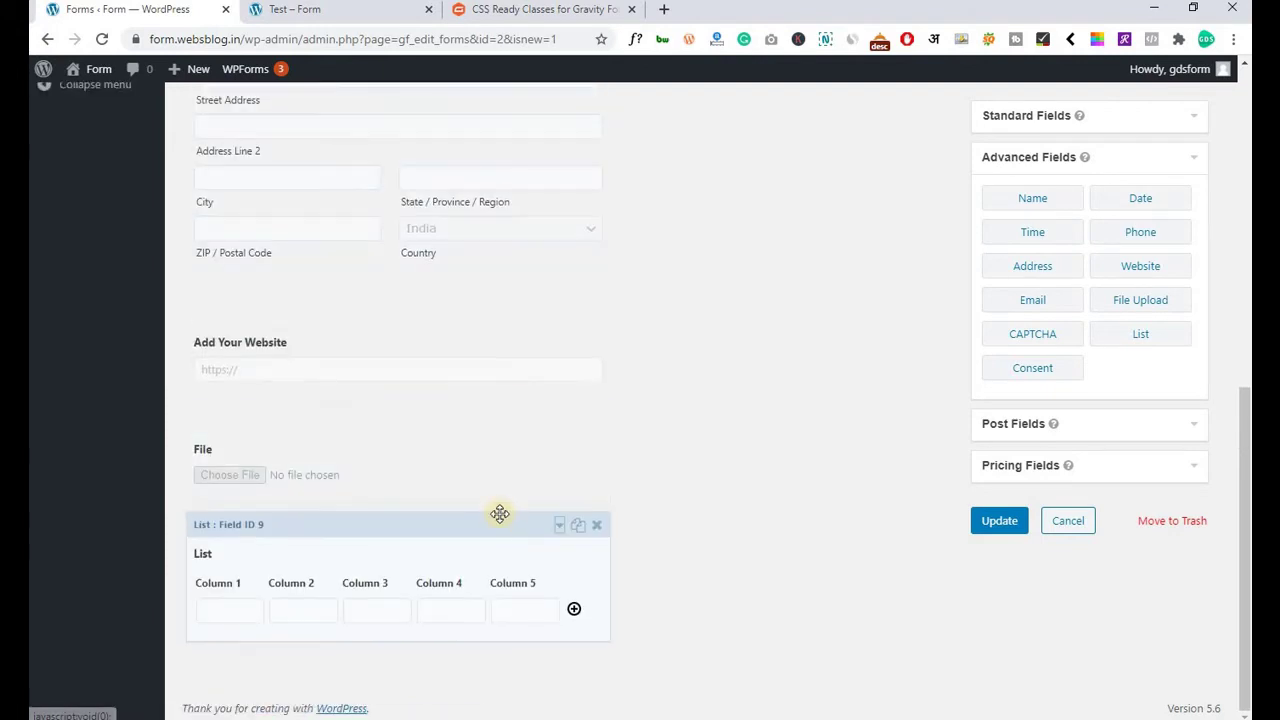
Copy the Lorem Ipsum paragraph below the "Please Add Your List" field on the Test Form page.
{"action": "left_click", "coordinate": [285, 9]}
{"action": "scroll", "coordinate": [296, 438], "scroll_direction": "down", "scroll_amount": 2}
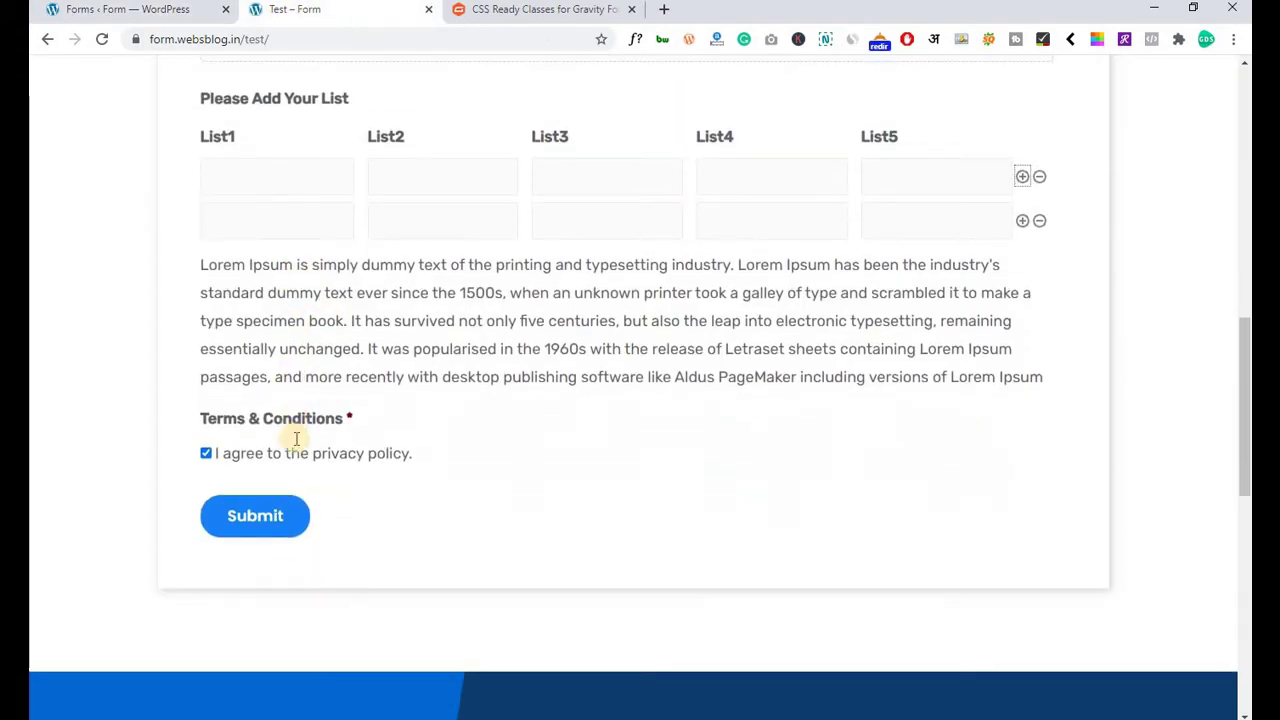
{"action": "left_click_drag", "start_coordinate": [192, 264], "coordinate": [1065, 371]}
{"action": "key", "text": "ctrl+c"}
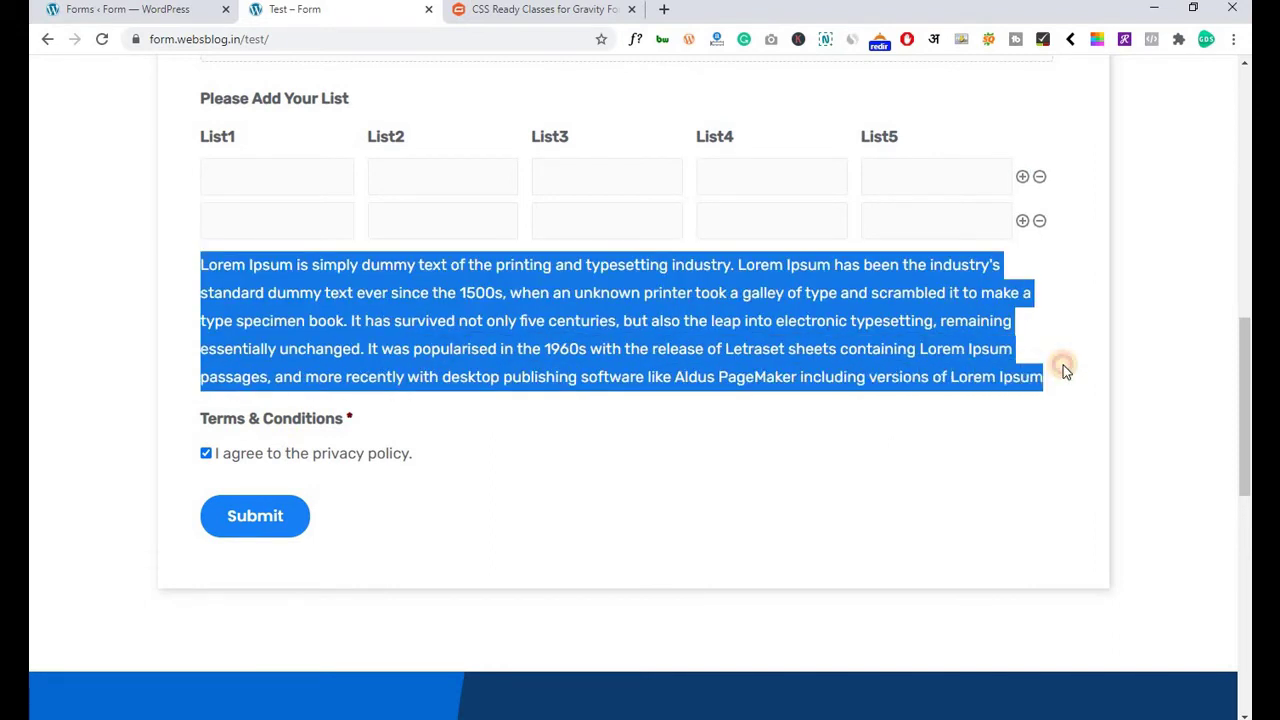
{"action": "scroll", "coordinate": [176, 380], "scroll_direction": "up", "scroll_amount": 1}
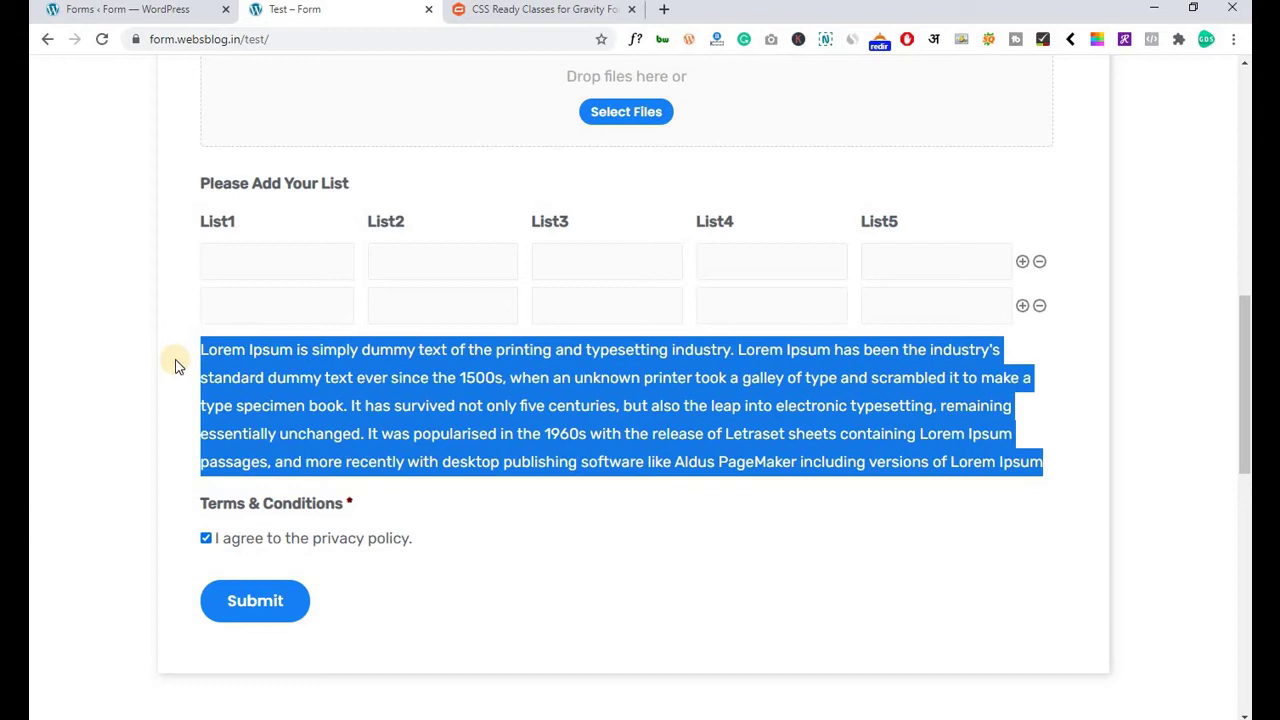
Add an HTML field below the List field in the form editor and expand its general settings.
{"action": "left_click", "coordinate": [150, 12]}
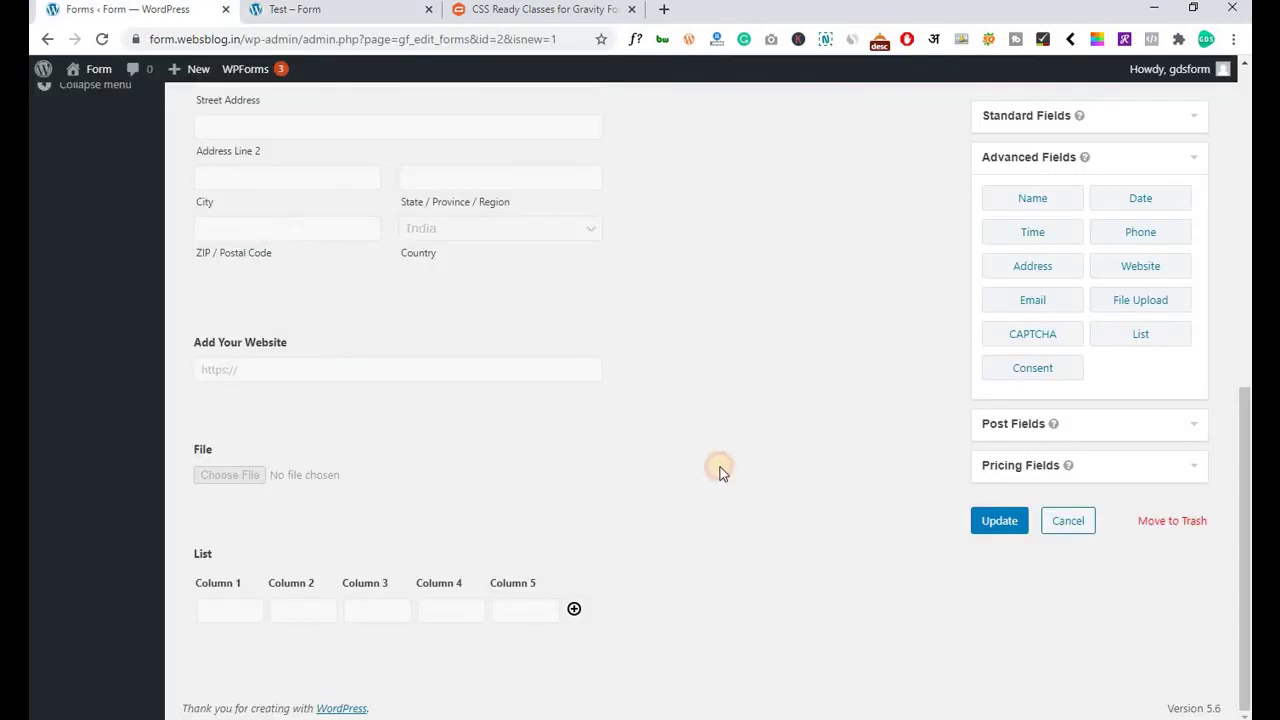
{"action": "mouse_move", "coordinate": [543, 463]}
{"action": "left_click", "coordinate": [1054, 134]}
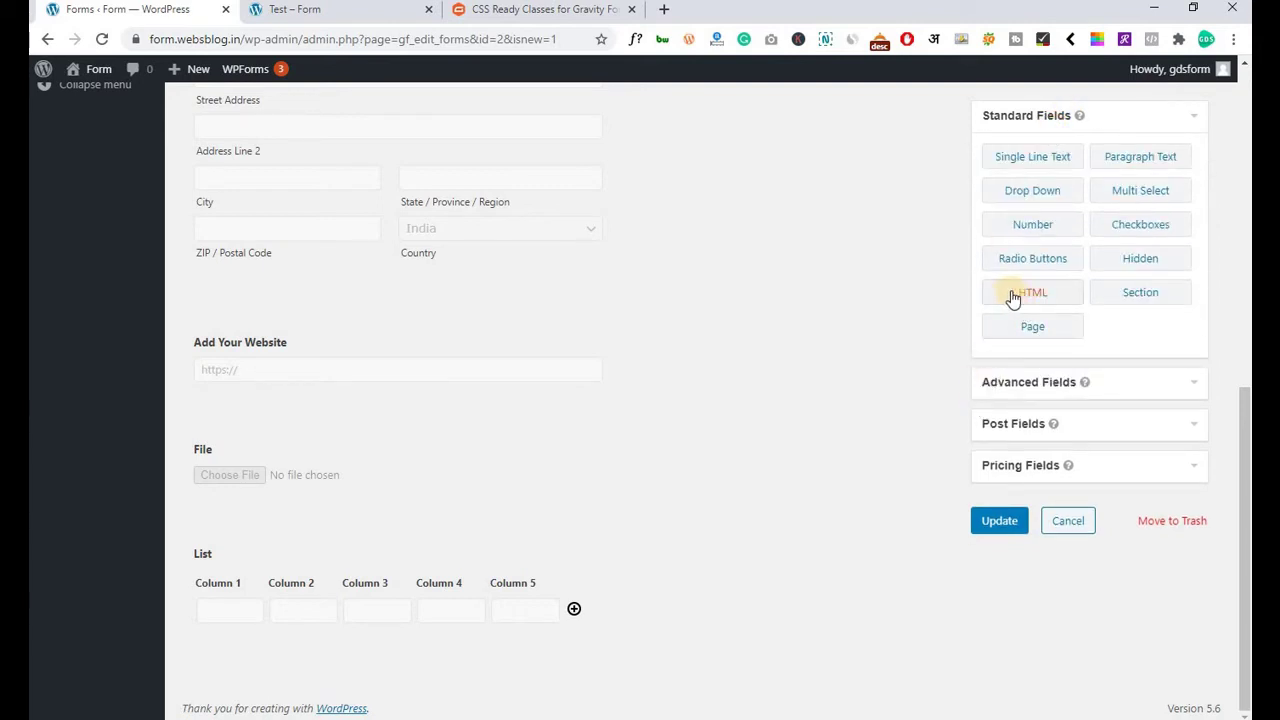
{"action": "left_click_drag", "start_coordinate": [1016, 294], "coordinate": [282, 648]}
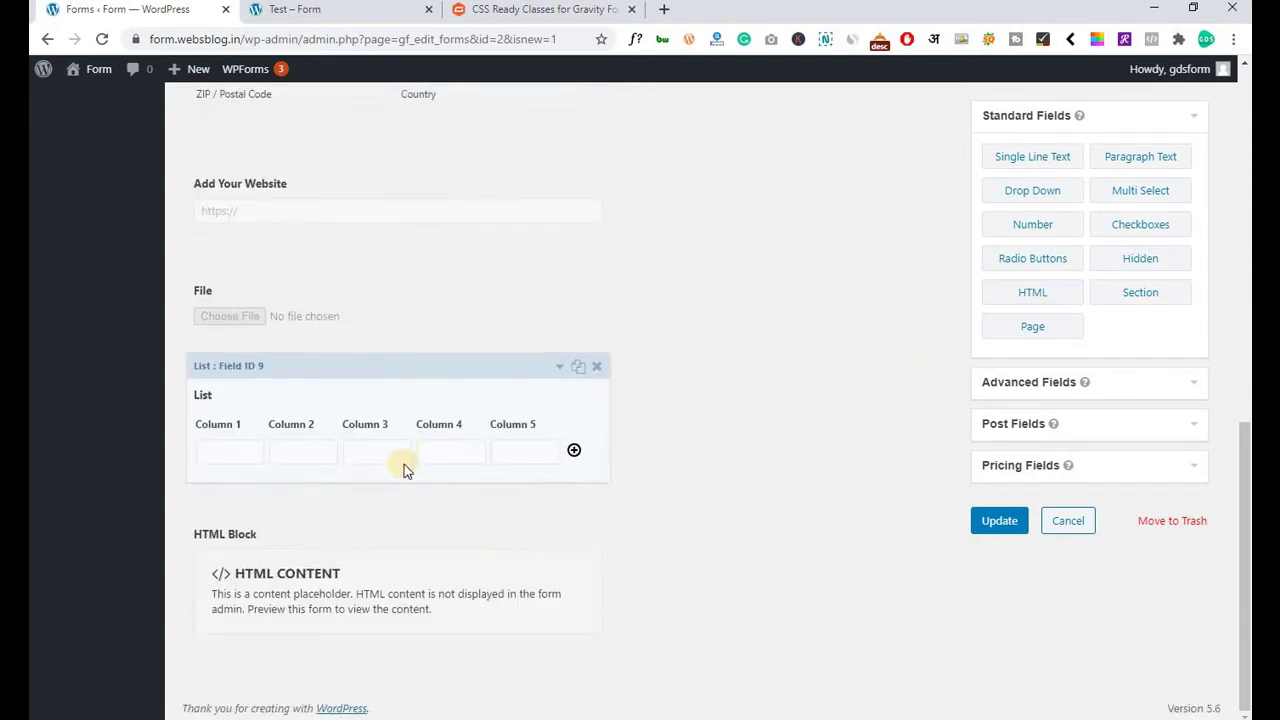
{"action": "left_click", "coordinate": [560, 506]}
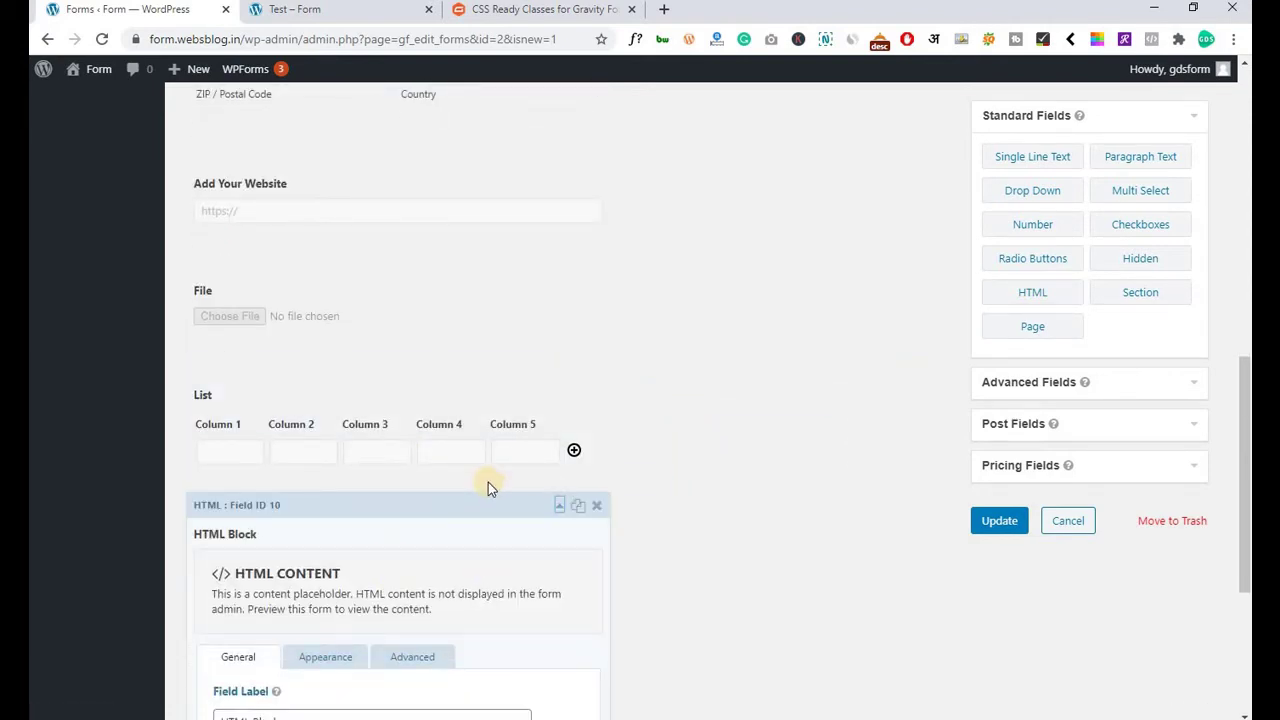
{"action": "scroll", "coordinate": [488, 482], "scroll_direction": "down", "scroll_amount": 3}
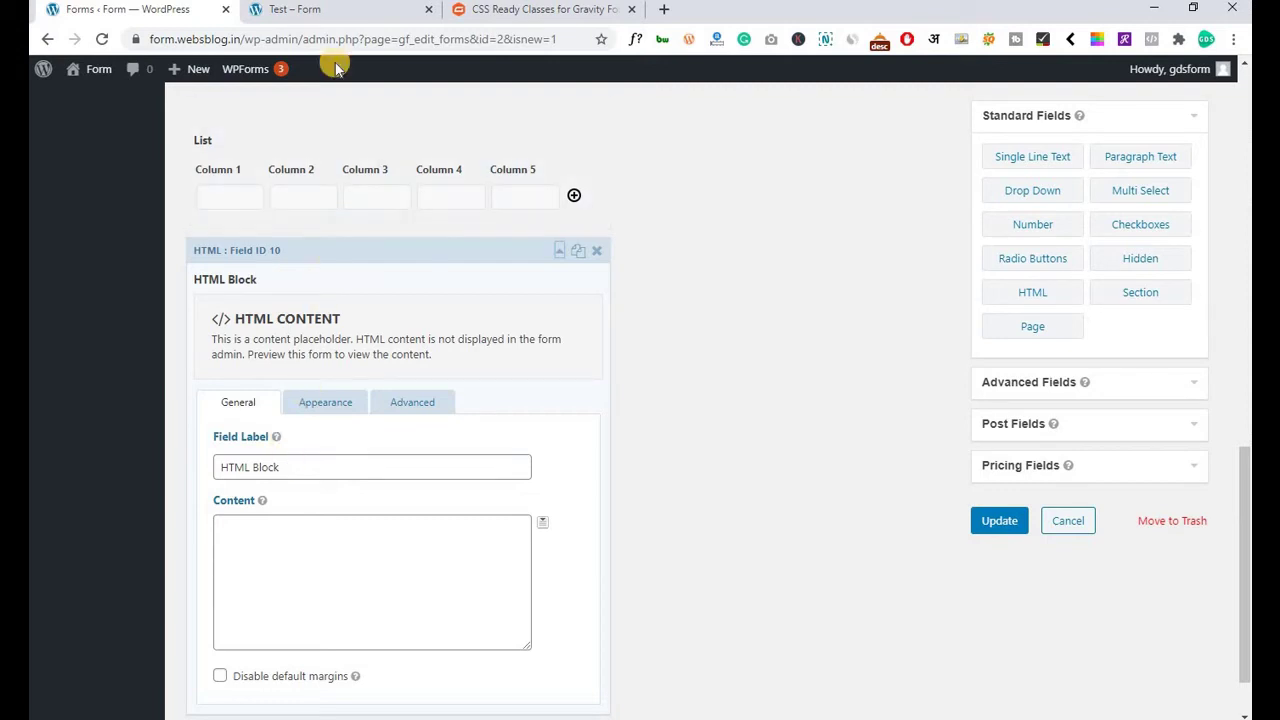
Paste the copied Lorem Ipsum paragraph from the Test Form page into the HTML field's content.
{"action": "left_click", "coordinate": [342, 12]}
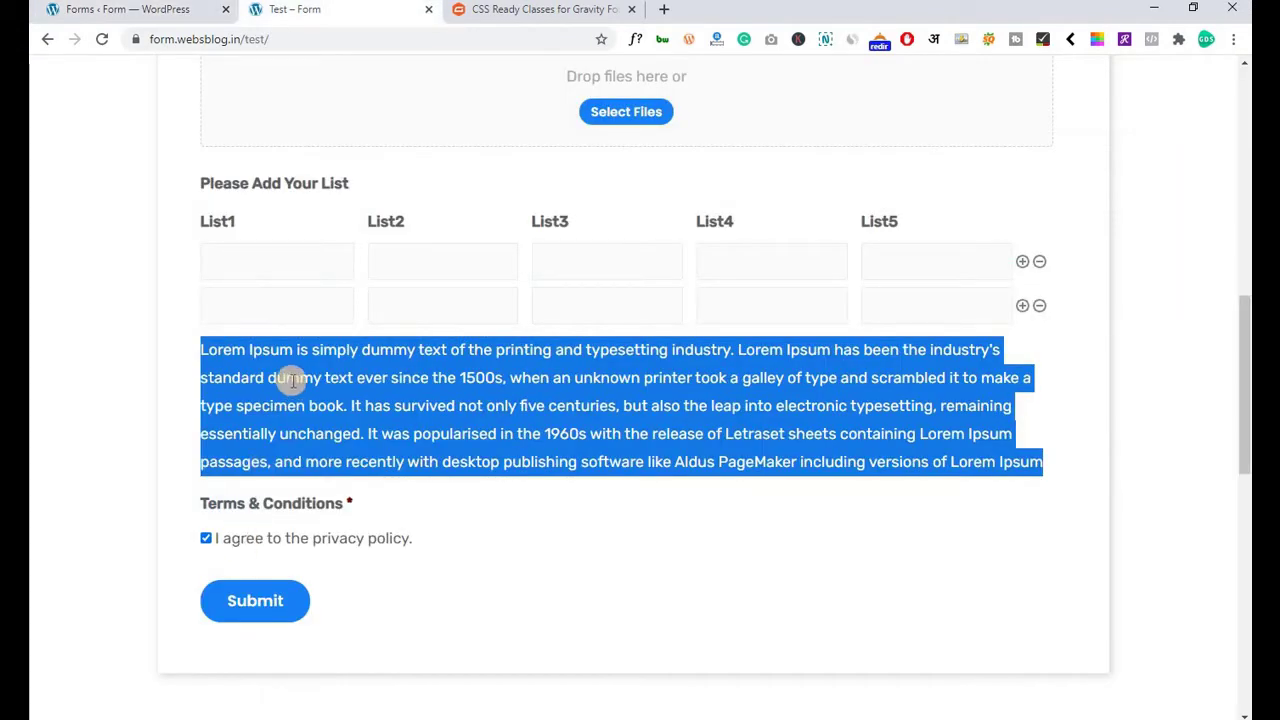
{"action": "left_click", "coordinate": [128, 10]}
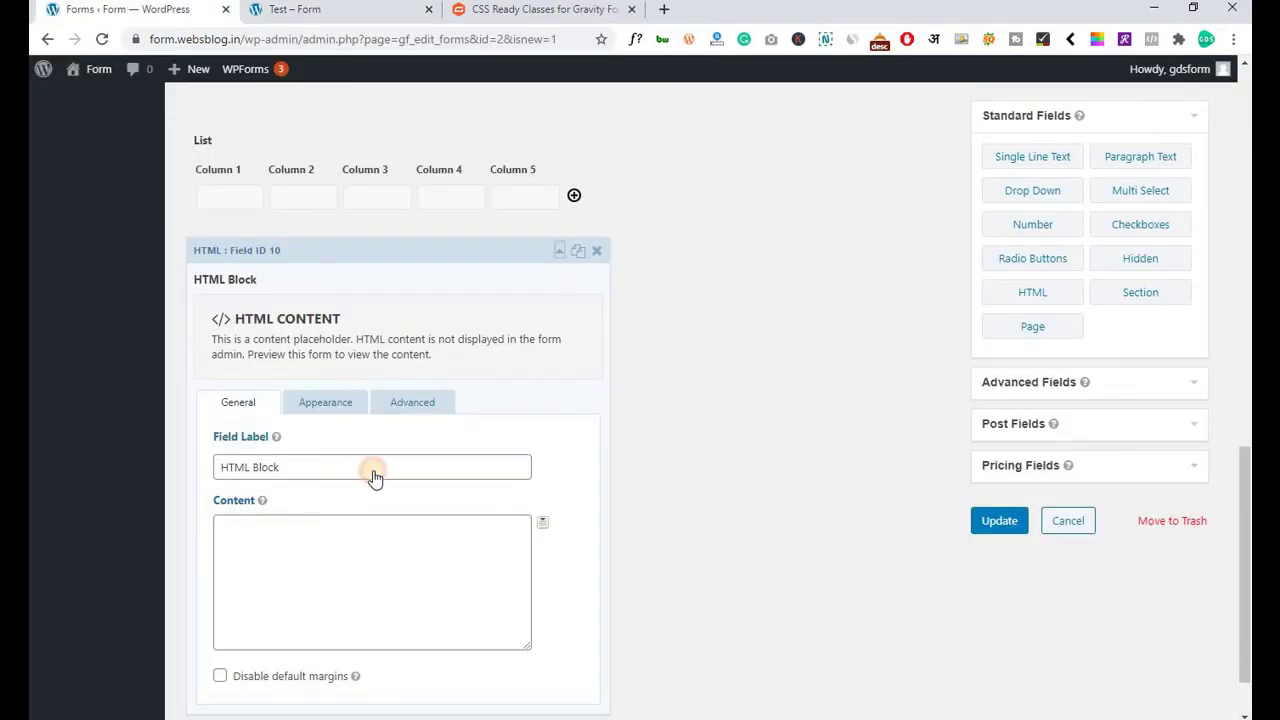
{"action": "left_click", "coordinate": [363, 570]}
{"action": "key", "text": "ctrl+v"}
{"action": "scroll", "coordinate": [305, 520], "scroll_direction": "down", "scroll_amount": 1}
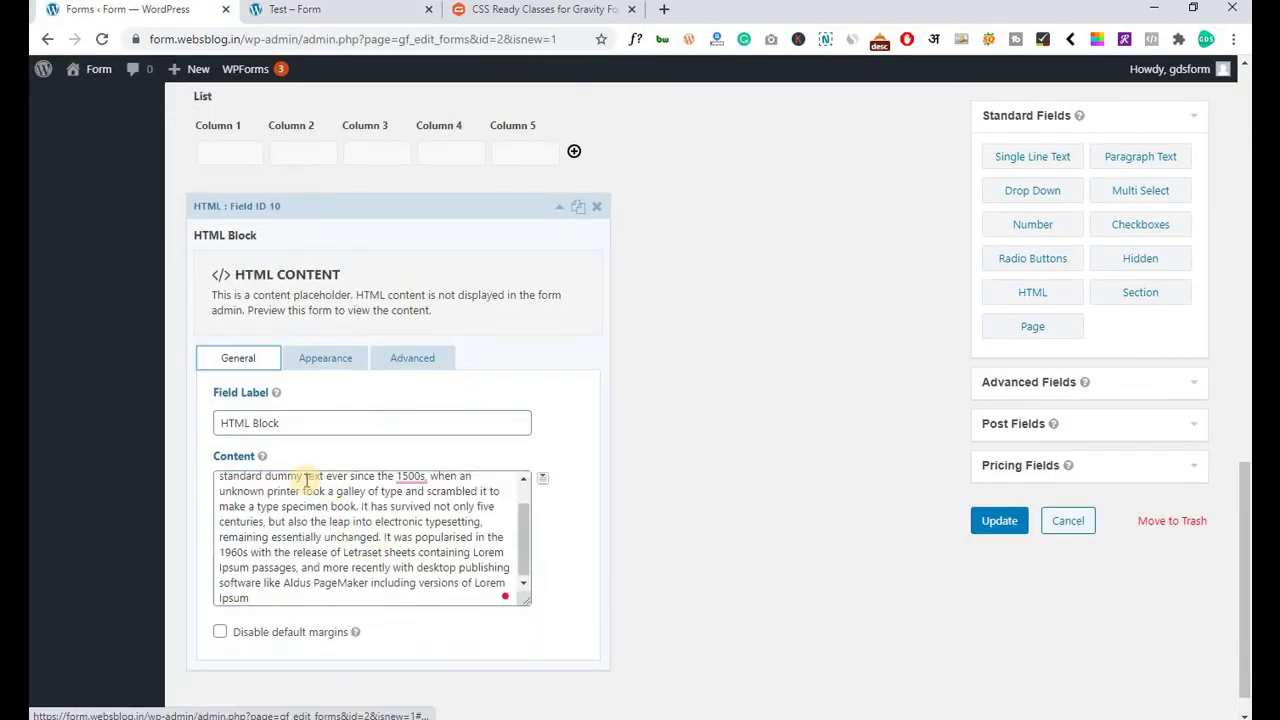
Set the HTML field's label to "Please read this carefully" and collapse the field's settings.
{"action": "left_click", "coordinate": [296, 422]}
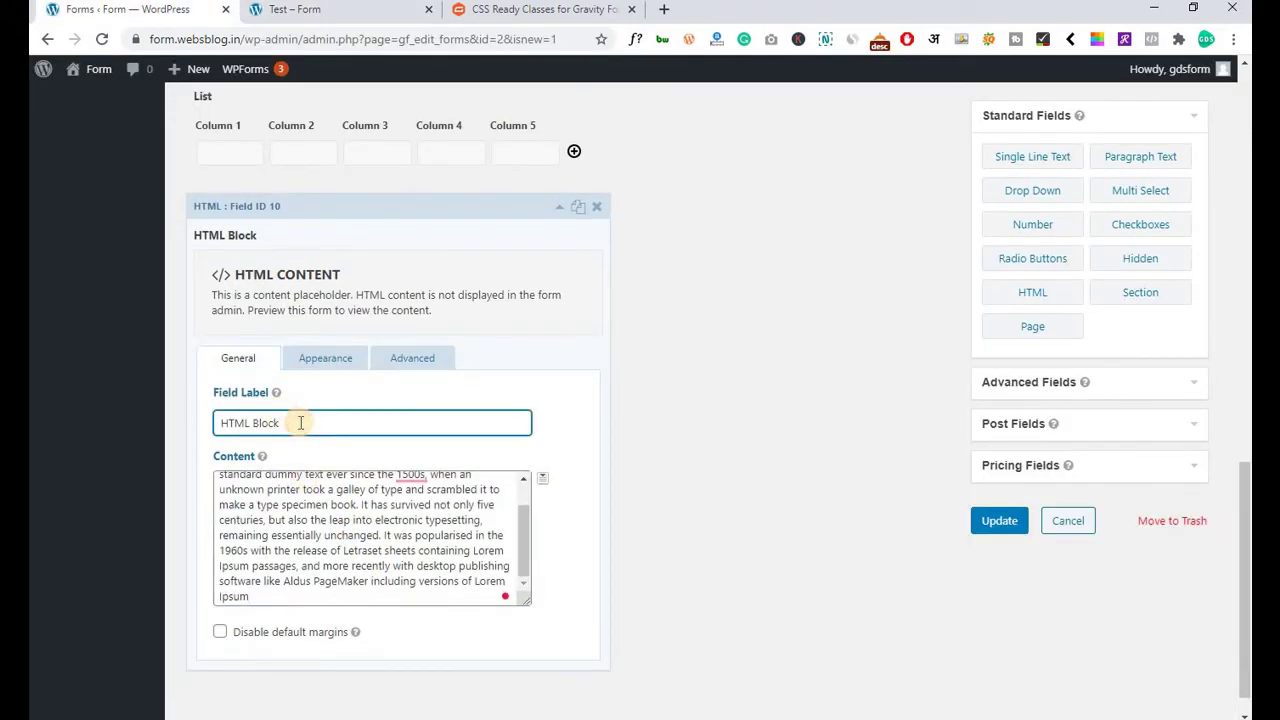
{"action": "key", "text": "ctrl+a"}
{"action": "key", "text": "BackSpace"}
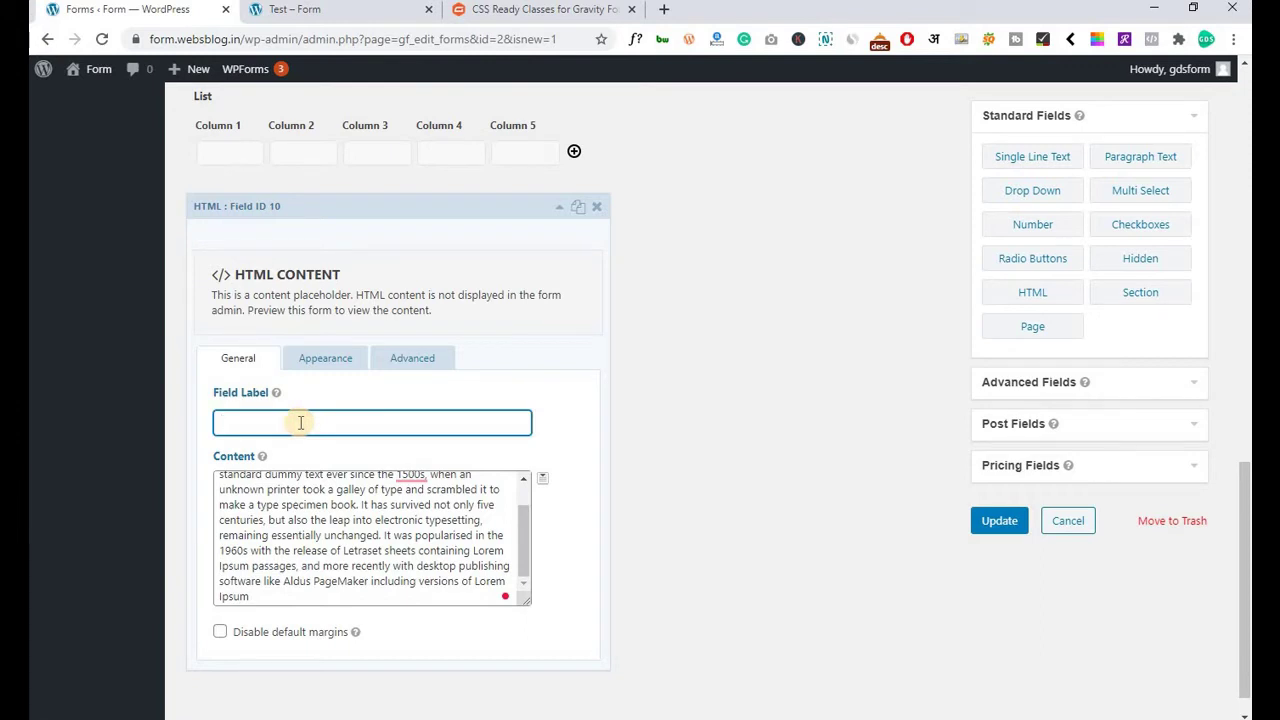
{"action": "type", "text": "RSal"}
{"action": "key", "text": "BackSpace"}
{"action": "key", "text": "BackSpace"}
{"action": "key", "text": "BackSpace"}
{"action": "key", "text": "BackSpace"}
{"action": "type", "text": "Please read "}
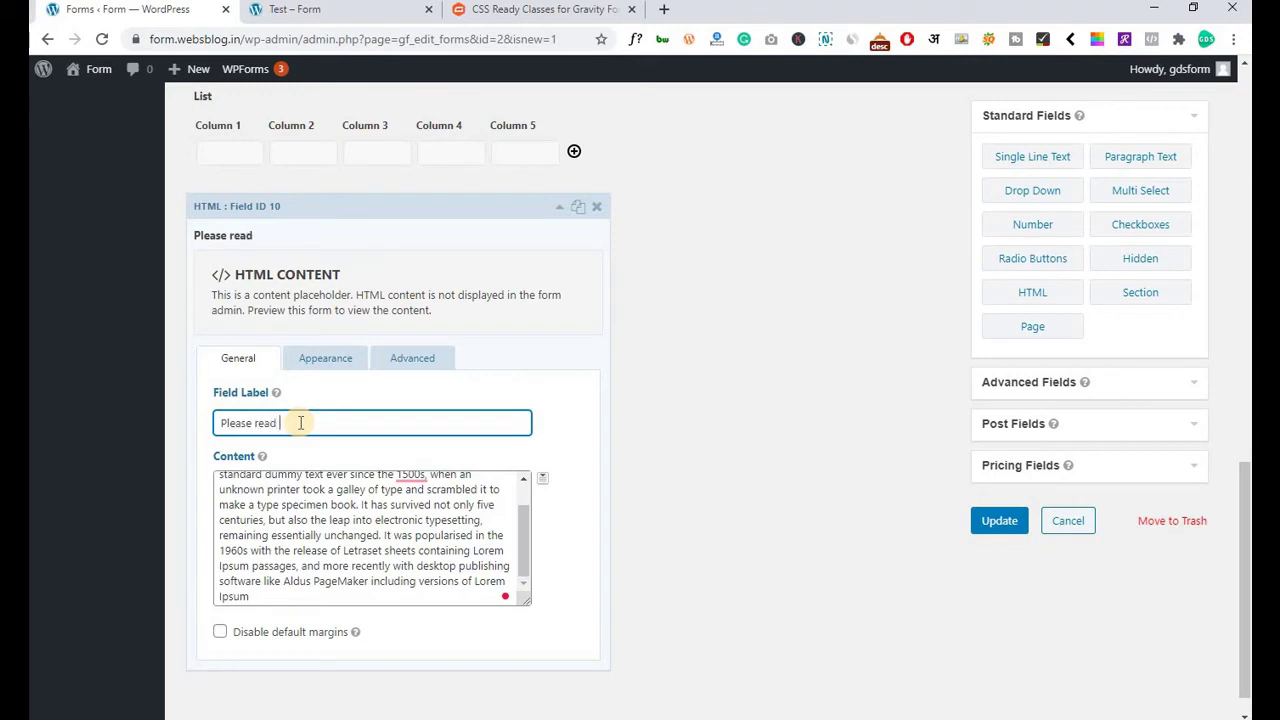
{"action": "type", "text": "this carefully"}
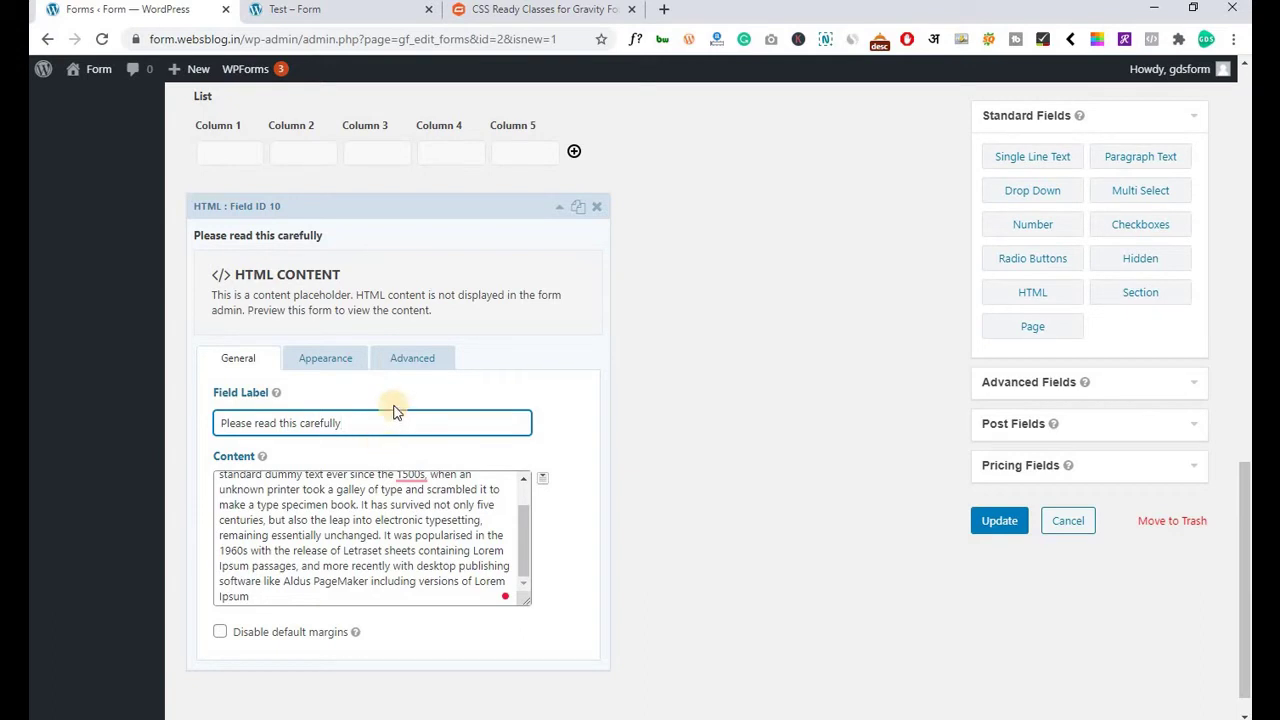
{"action": "scroll", "coordinate": [340, 537], "scroll_direction": "up", "scroll_amount": 2}
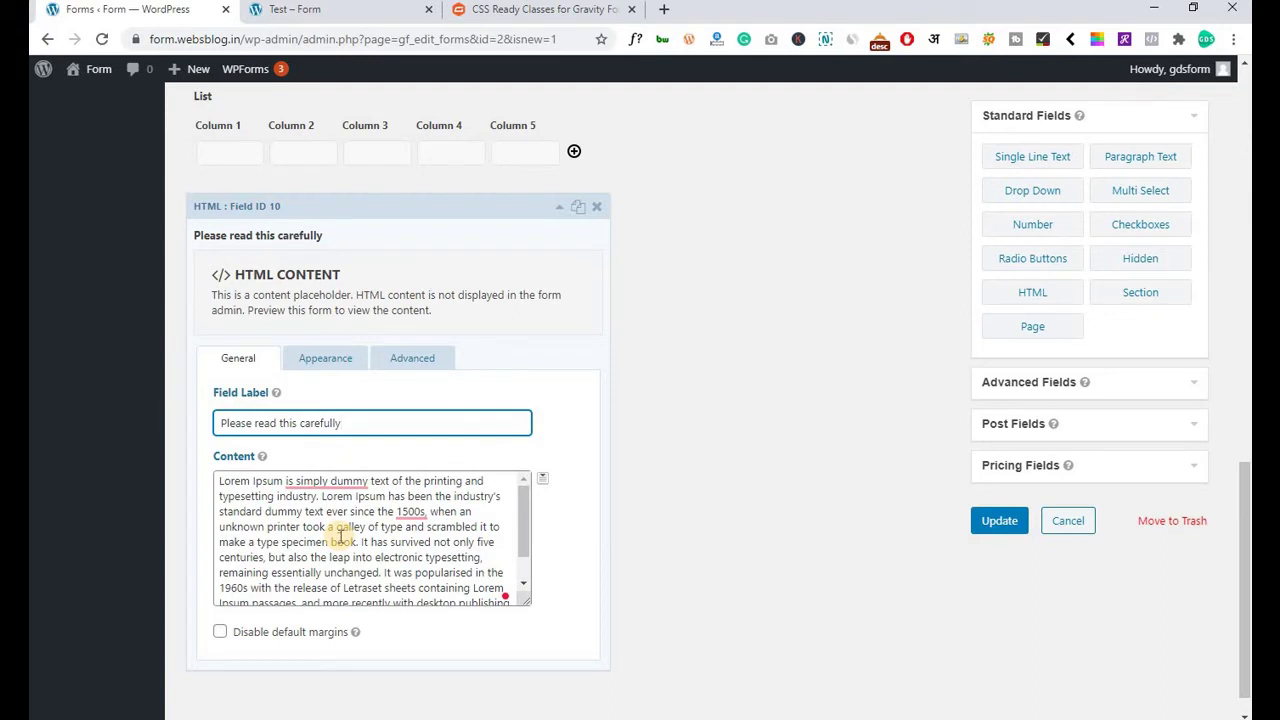
{"action": "scroll", "coordinate": [557, 217], "scroll_direction": "up", "scroll_amount": 1}
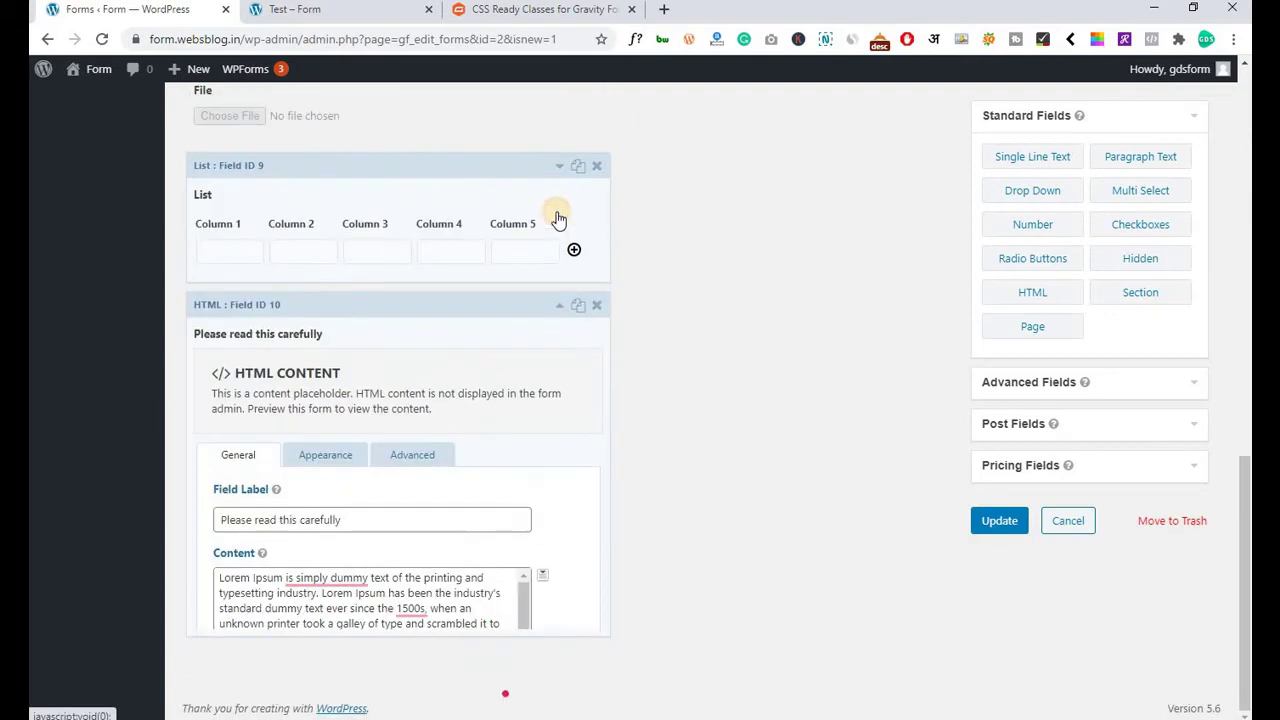
{"action": "scroll", "coordinate": [163, 94], "scroll_direction": "up", "scroll_amount": 2}
Copy the "Terms & Conditions" label from the Test Form page and display the advanced field types in the form editor.
{"action": "left_click", "coordinate": [298, 10]}
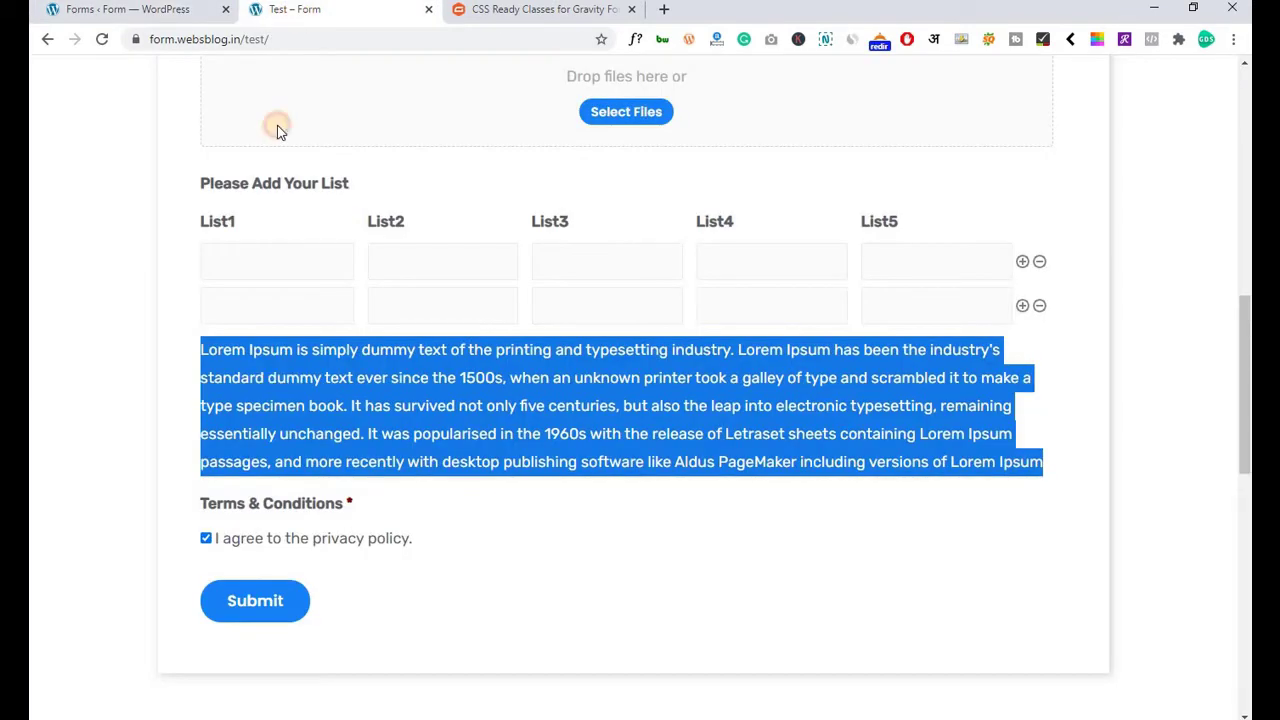
{"action": "left_click", "coordinate": [183, 518]}
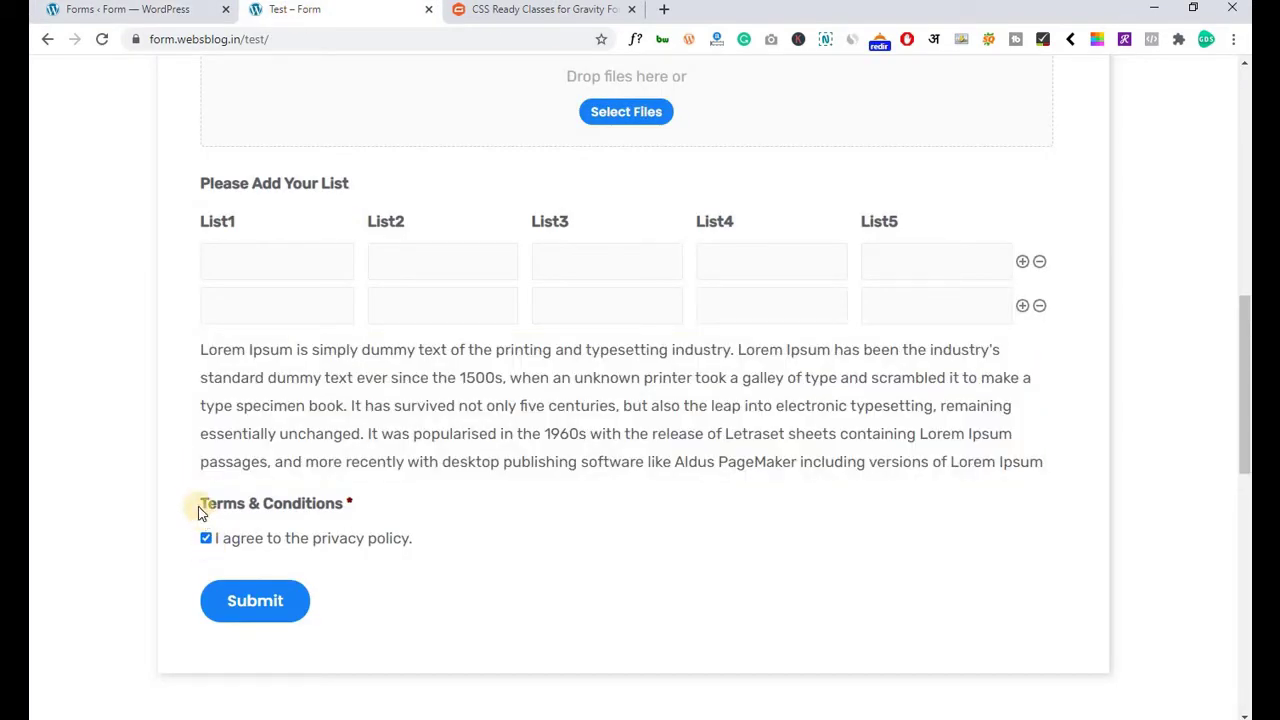
{"action": "left_click_drag", "start_coordinate": [200, 503], "coordinate": [343, 510]}
{"action": "key", "text": "ctrl+c"}
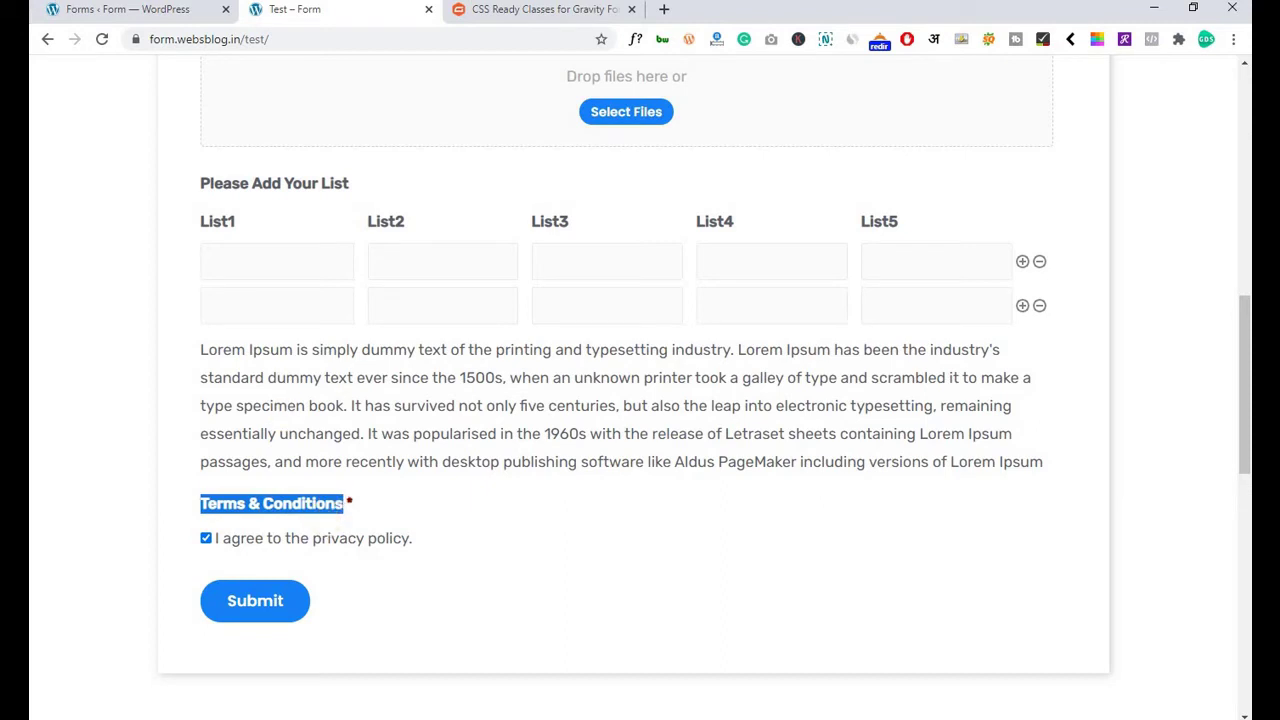
{"action": "left_click", "coordinate": [150, 14]}
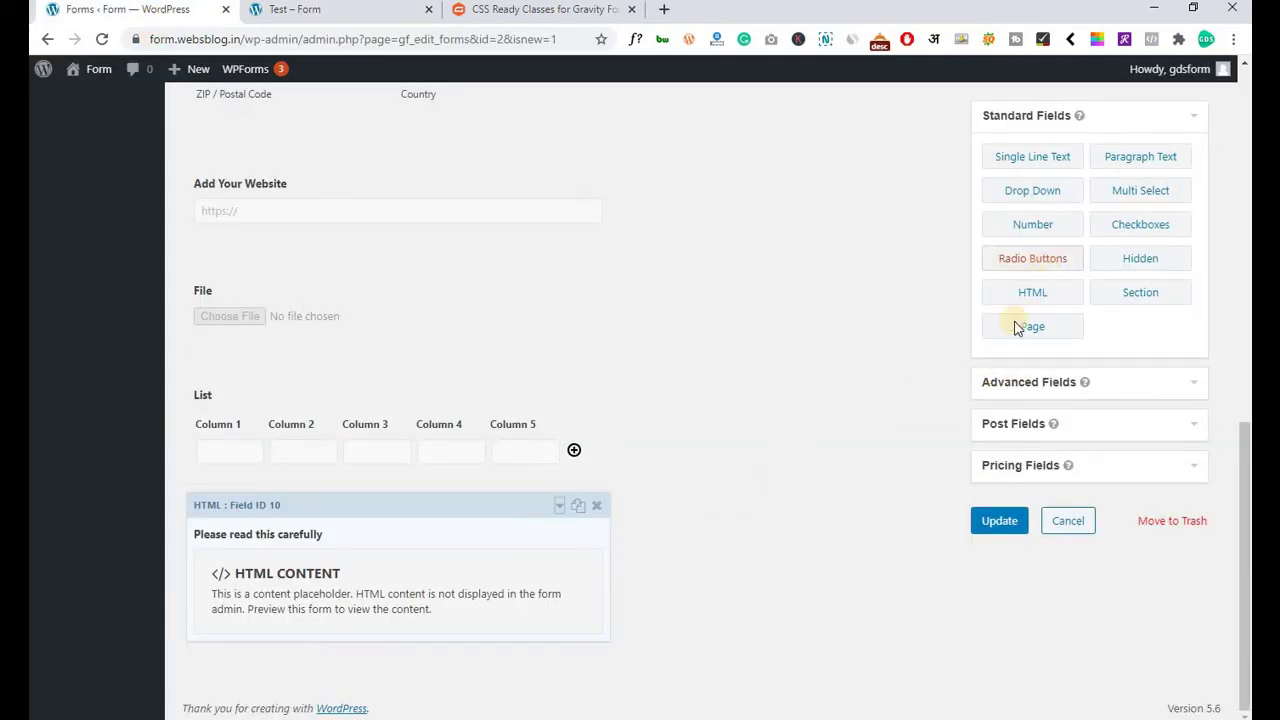
{"action": "left_click", "coordinate": [1000, 388]}
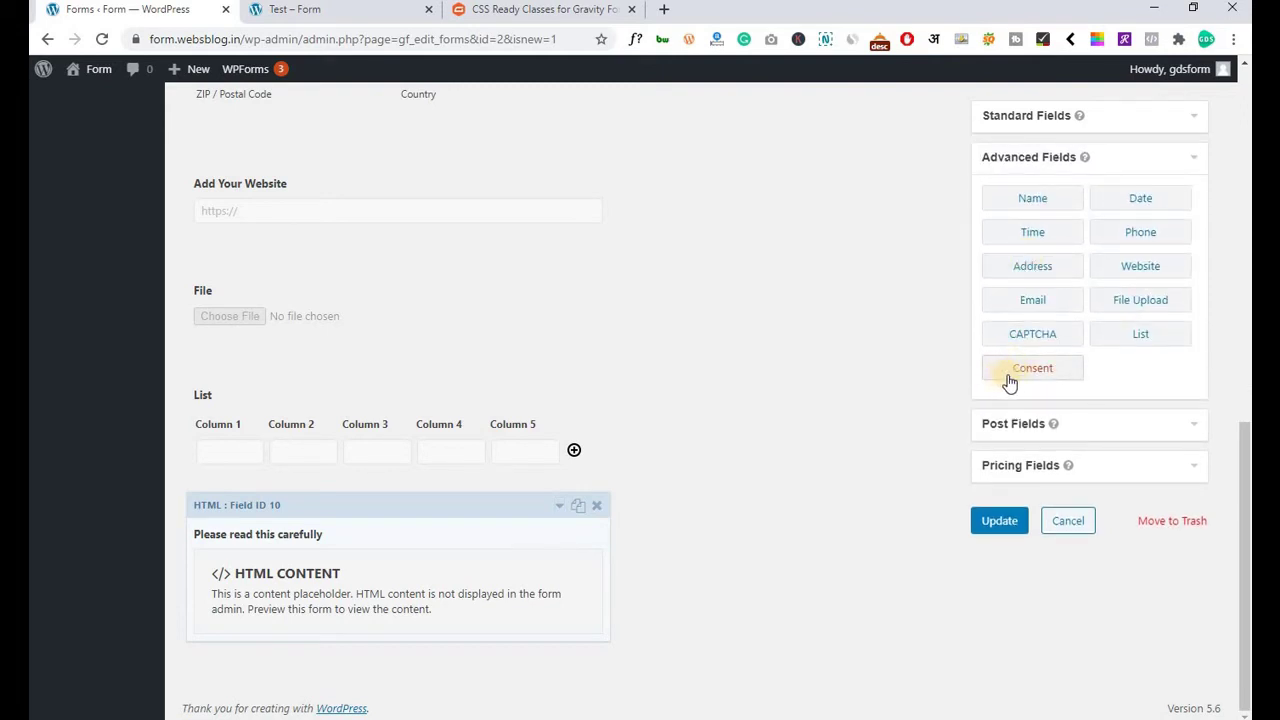
Add a Consent field below the HTML field and make it required.
{"action": "left_click_drag", "start_coordinate": [1043, 371], "coordinate": [368, 625]}
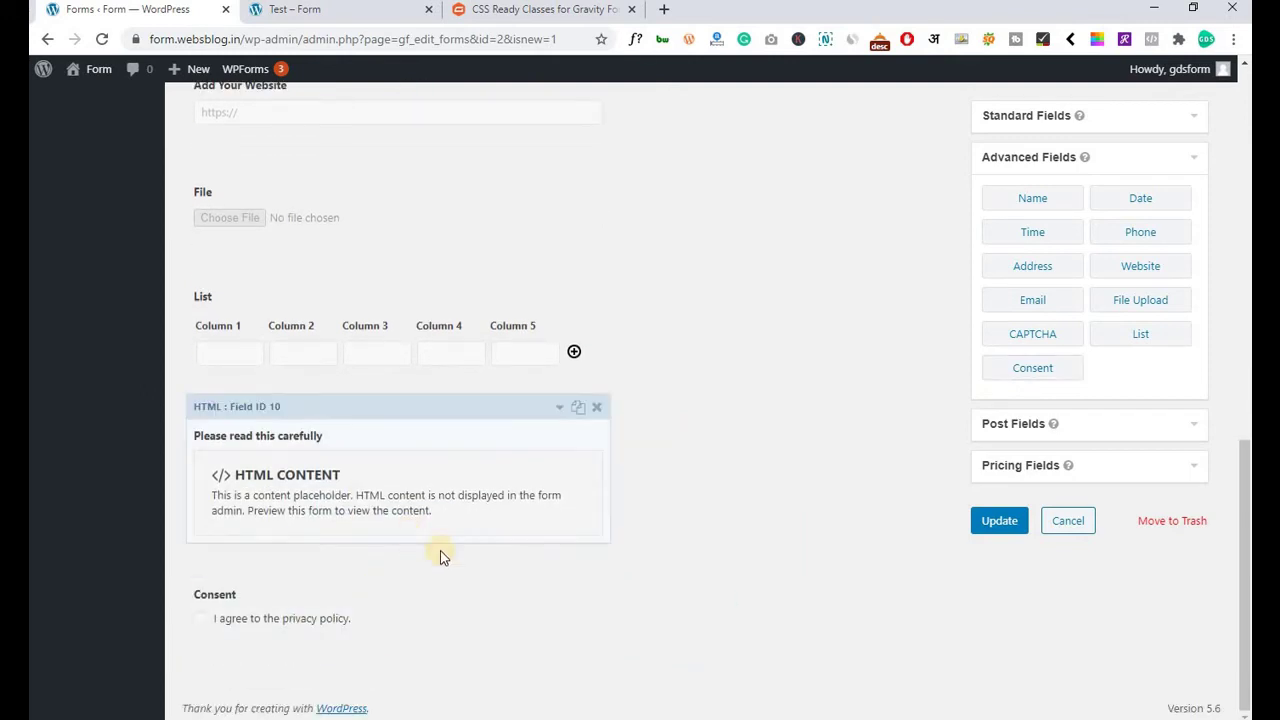
{"action": "mouse_move", "coordinate": [563, 603]}
{"action": "left_click", "coordinate": [558, 568]}
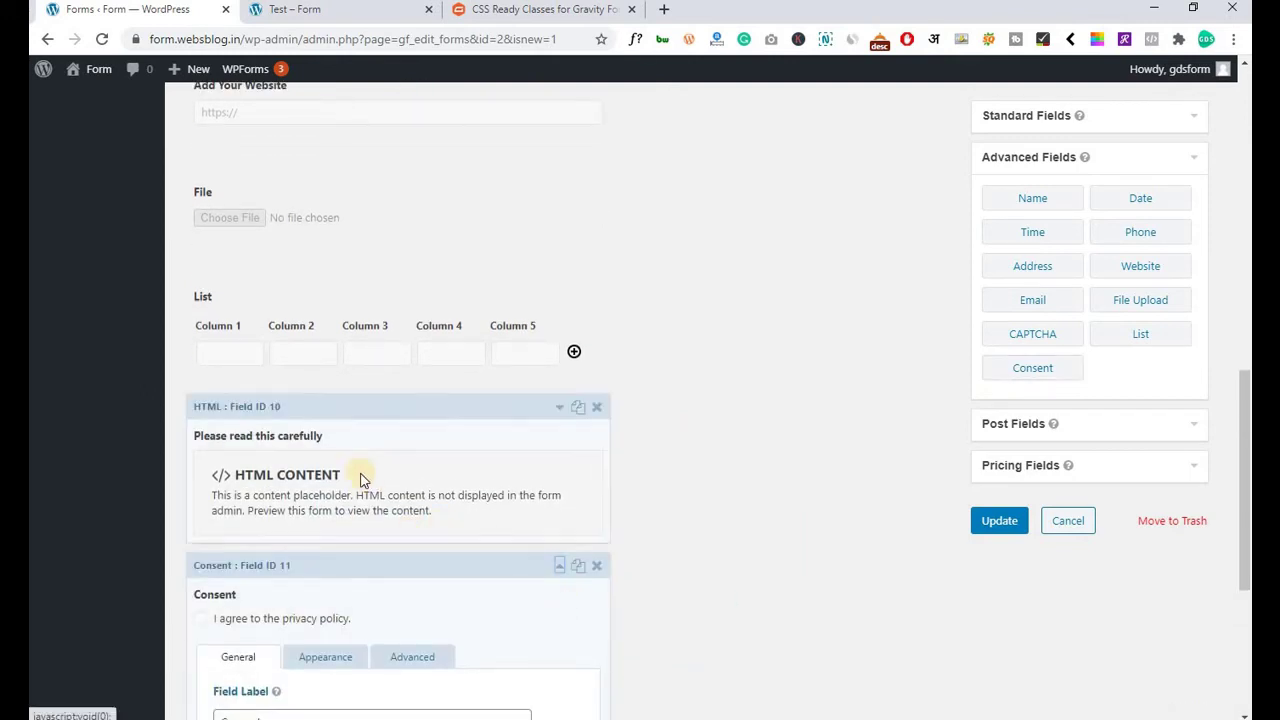
{"action": "scroll", "coordinate": [360, 478], "scroll_direction": "down", "scroll_amount": 3}
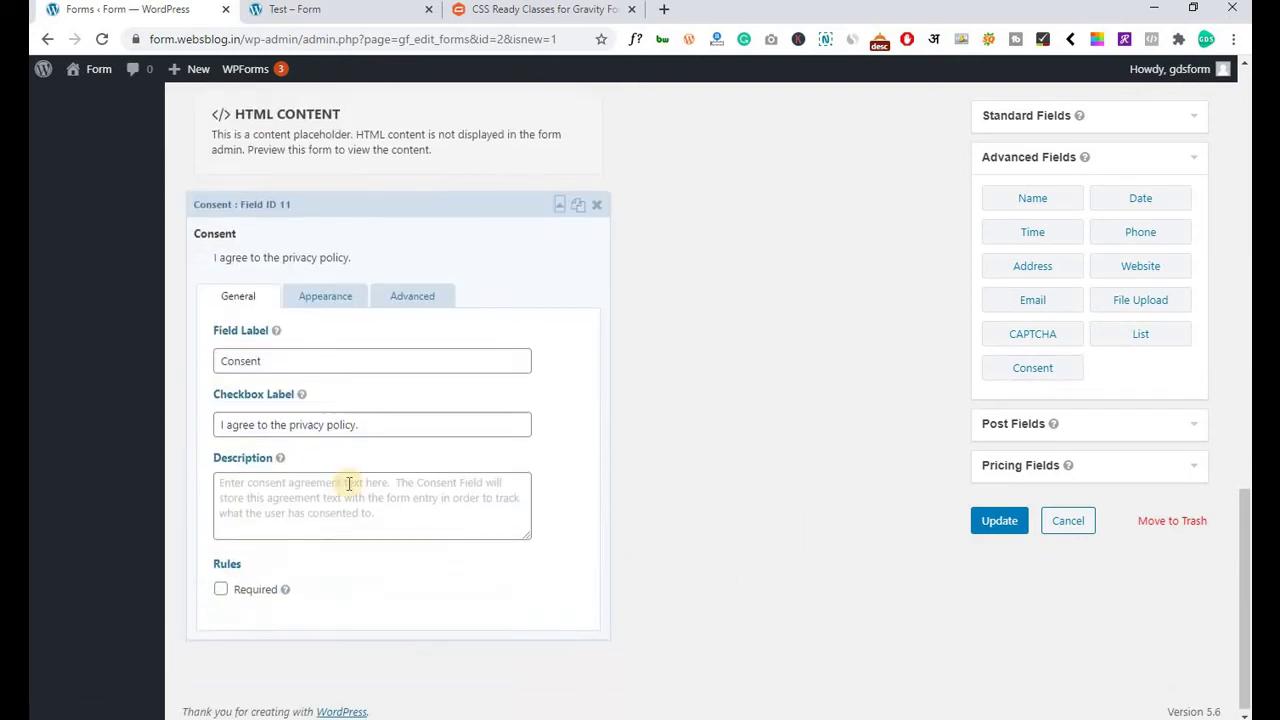
{"action": "left_click", "coordinate": [221, 588]}
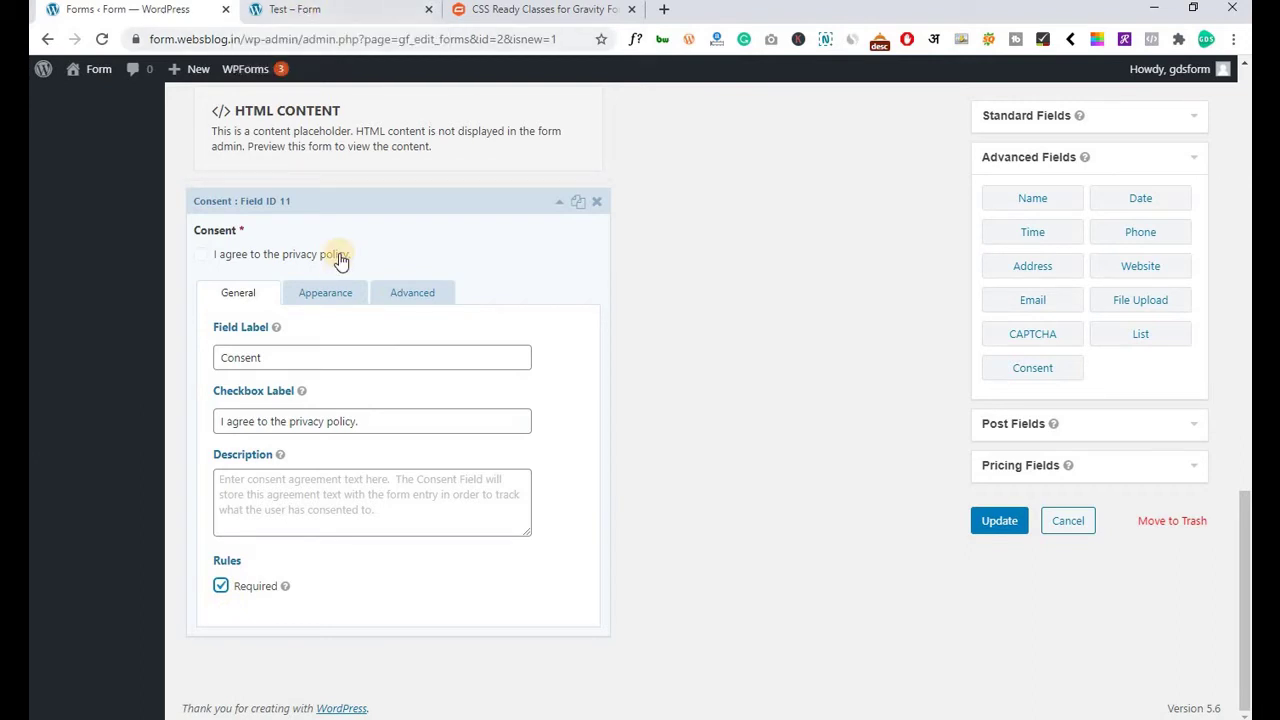
Replace the Consent field's label with the copied text "Terms & Conditions".
{"action": "left_click", "coordinate": [394, 422]}
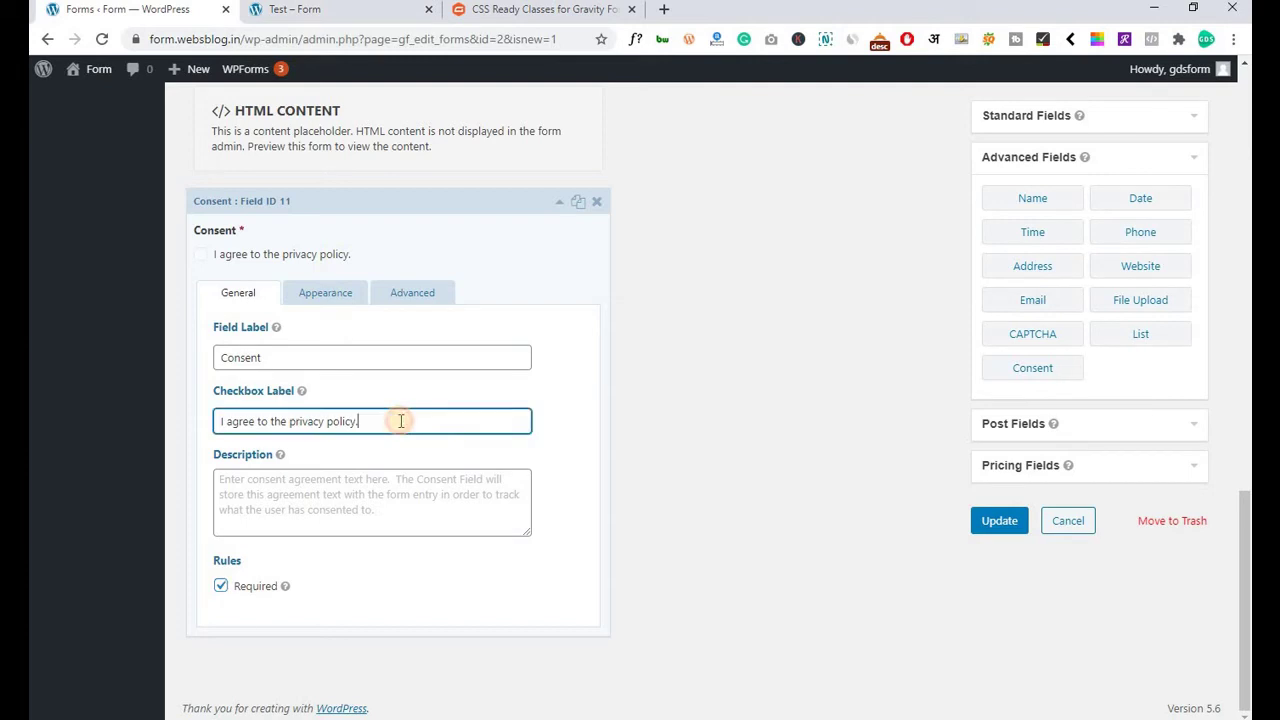
{"action": "left_click", "coordinate": [306, 363]}
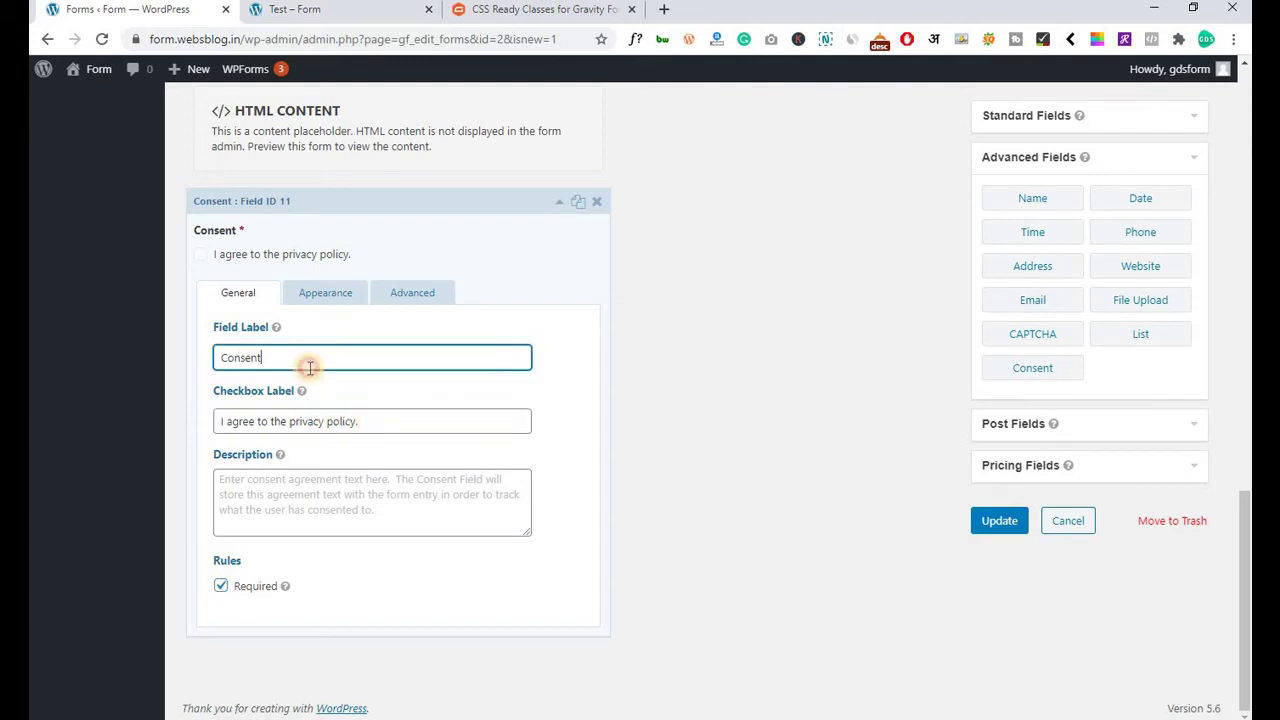
{"action": "double_click", "coordinate": [310, 368]}
{"action": "key", "text": "ctrl+v"}
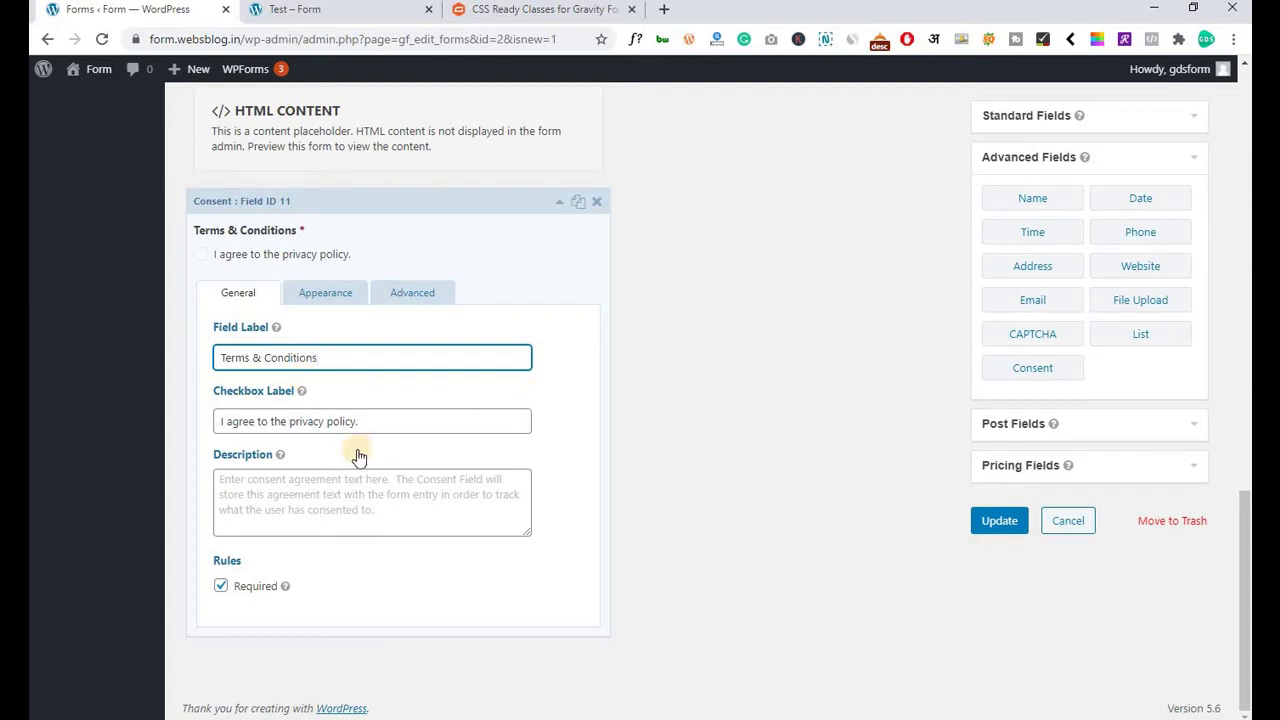
Examine the Consent field's description and its appearance settings, including label visibility, description placement and custom validation message.
{"action": "left_click", "coordinate": [313, 503]}
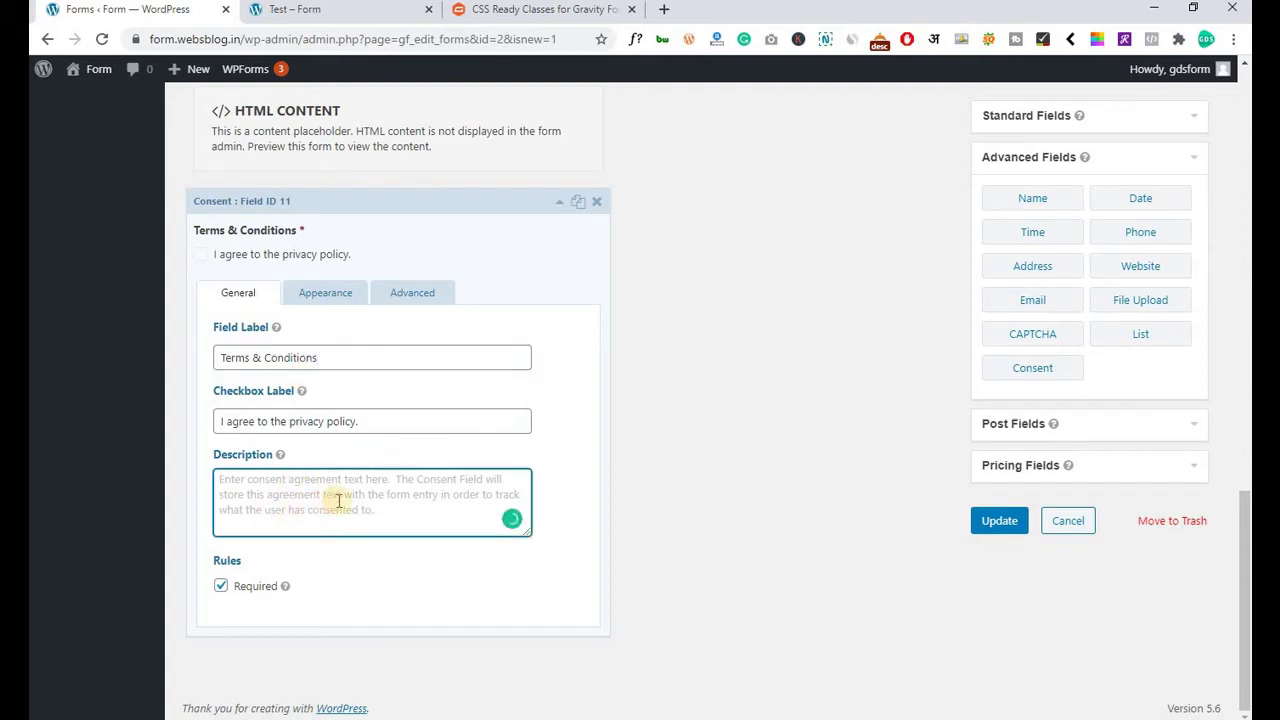
{"action": "left_click", "coordinate": [324, 302]}
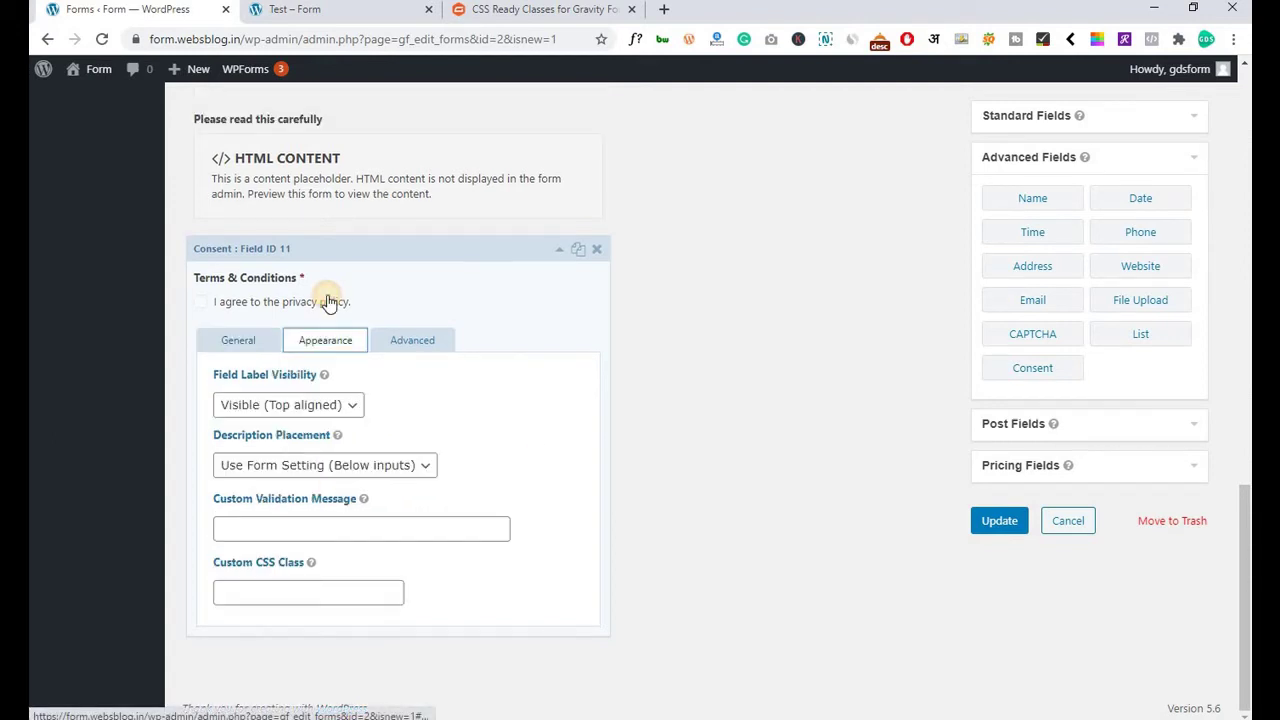
{"action": "mouse_move", "coordinate": [337, 435]}
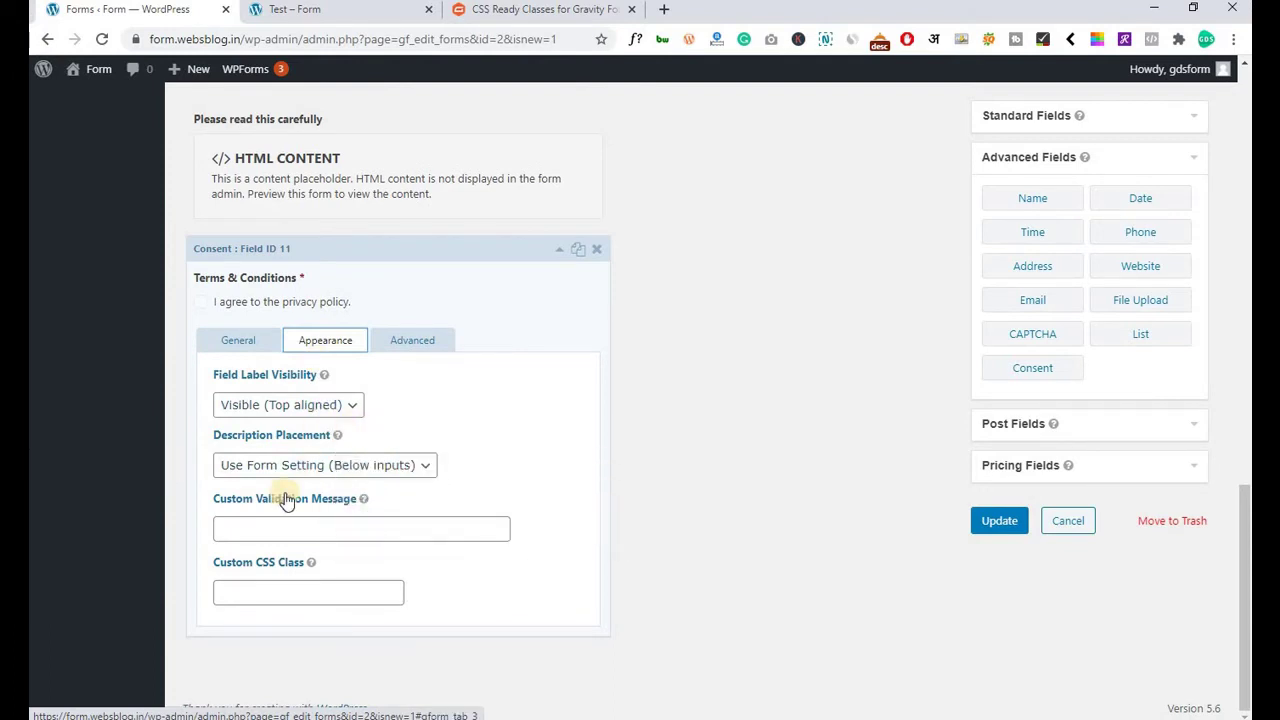
{"action": "left_click", "coordinate": [290, 530]}
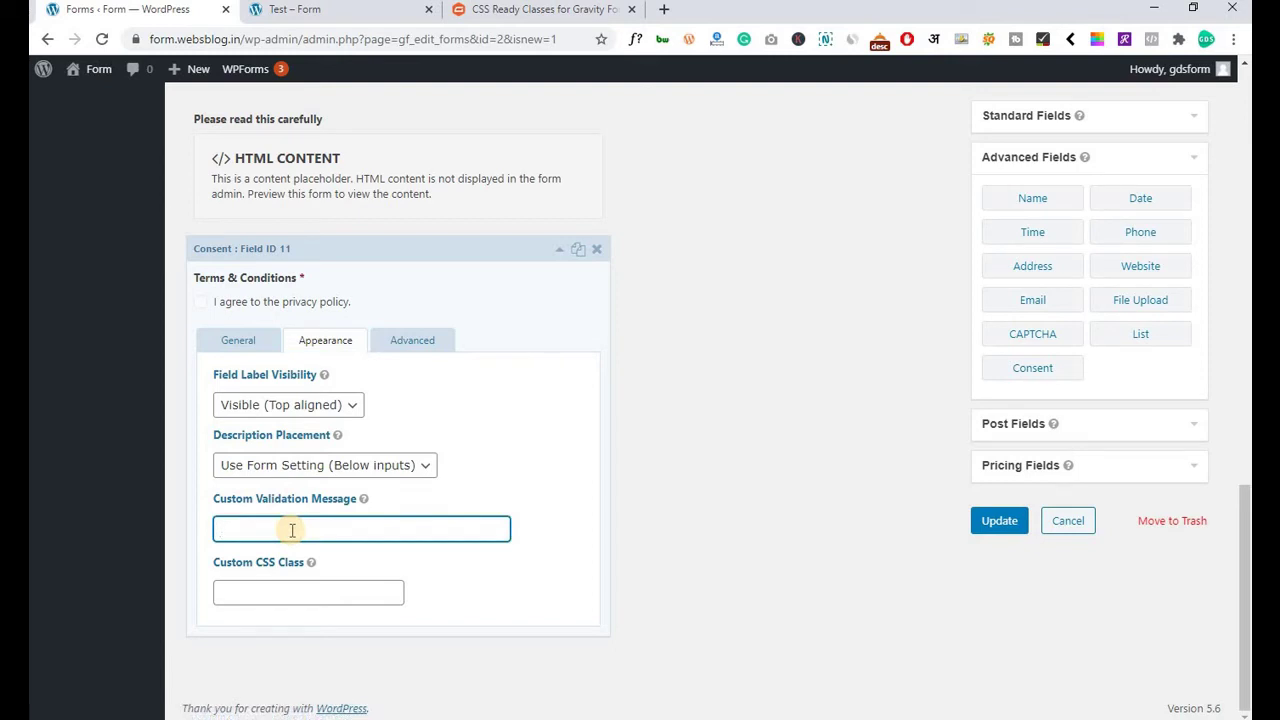
{"action": "mouse_move", "coordinate": [366, 502]}
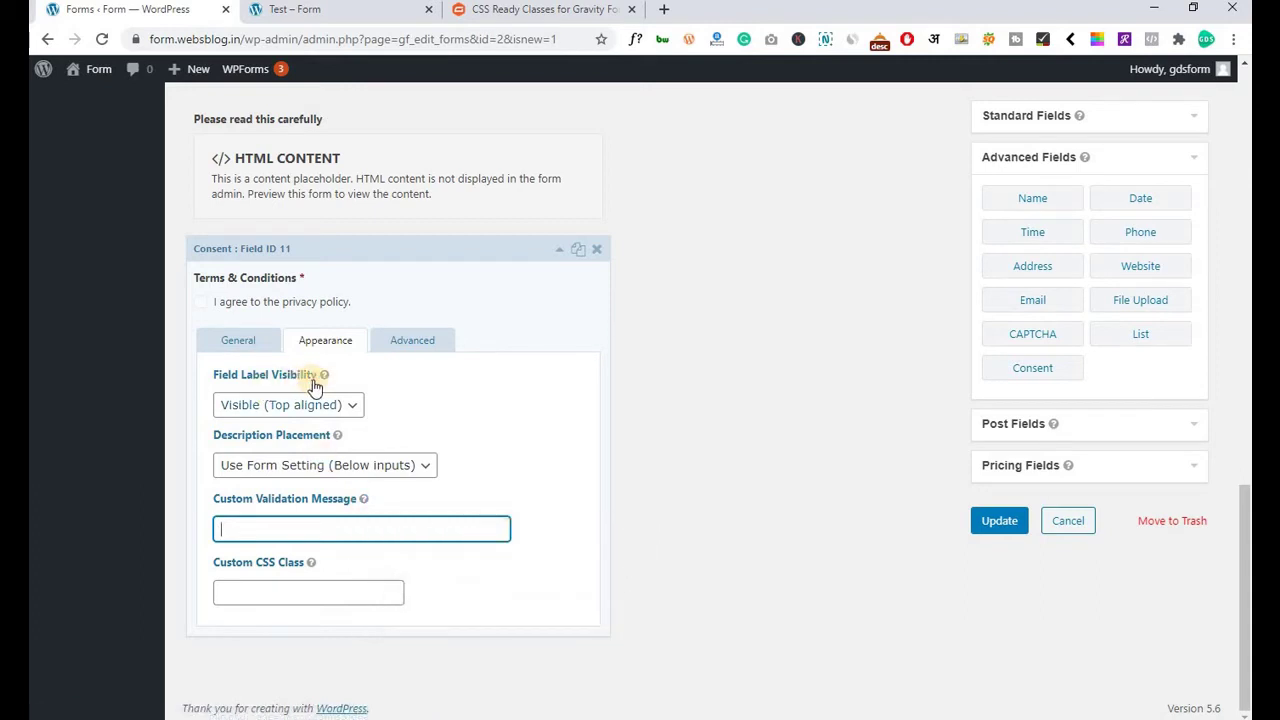
{"action": "mouse_move", "coordinate": [328, 382]}
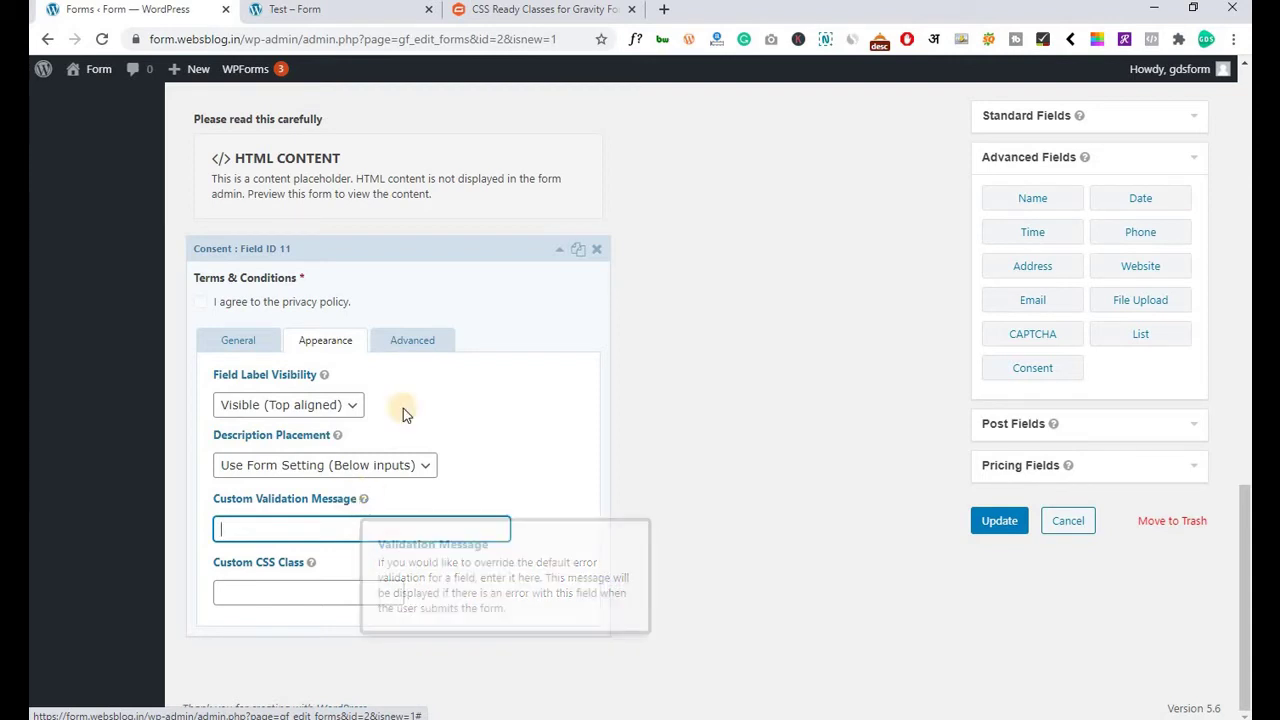
Collapse the Consent field's settings and update the form.
{"action": "scroll", "coordinate": [549, 256], "scroll_direction": "up", "scroll_amount": 1}
{"action": "left_click", "coordinate": [559, 295]}
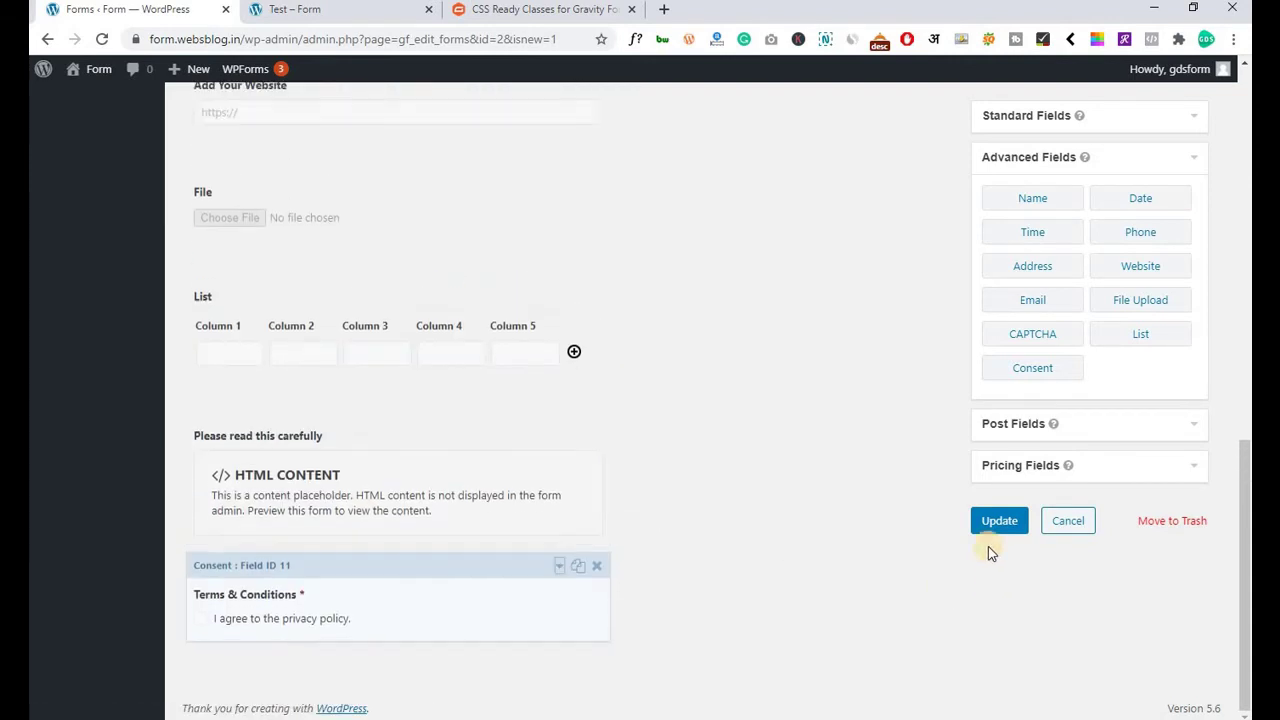
{"action": "left_click", "coordinate": [999, 522]}
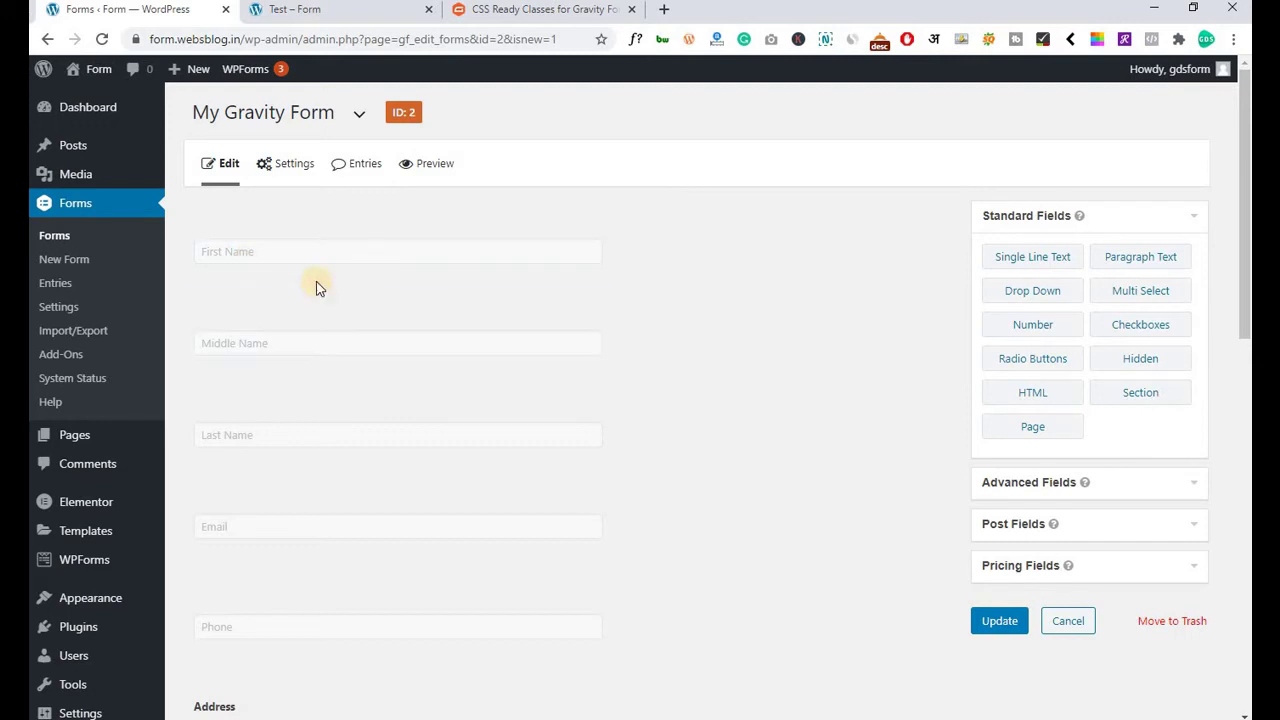
Open the form's Default Confirmation for editing and select its message text.
{"action": "mouse_move", "coordinate": [287, 175]}
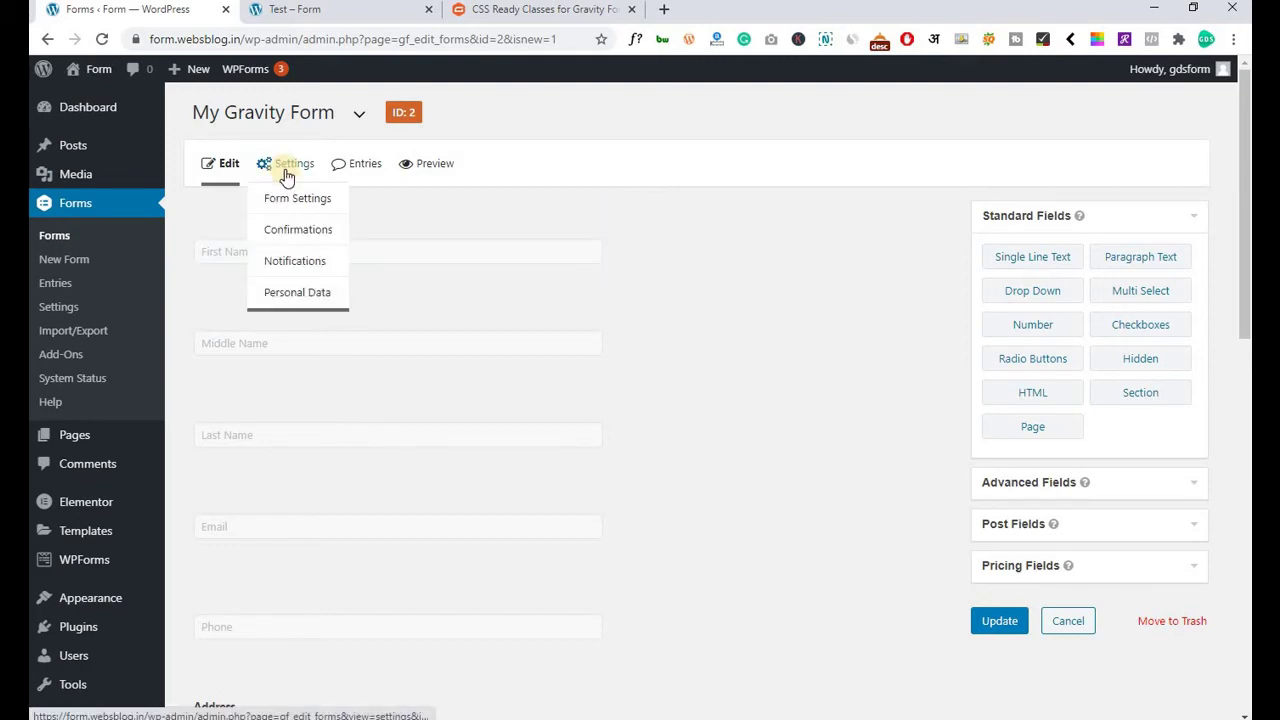
{"action": "left_click", "coordinate": [290, 240]}
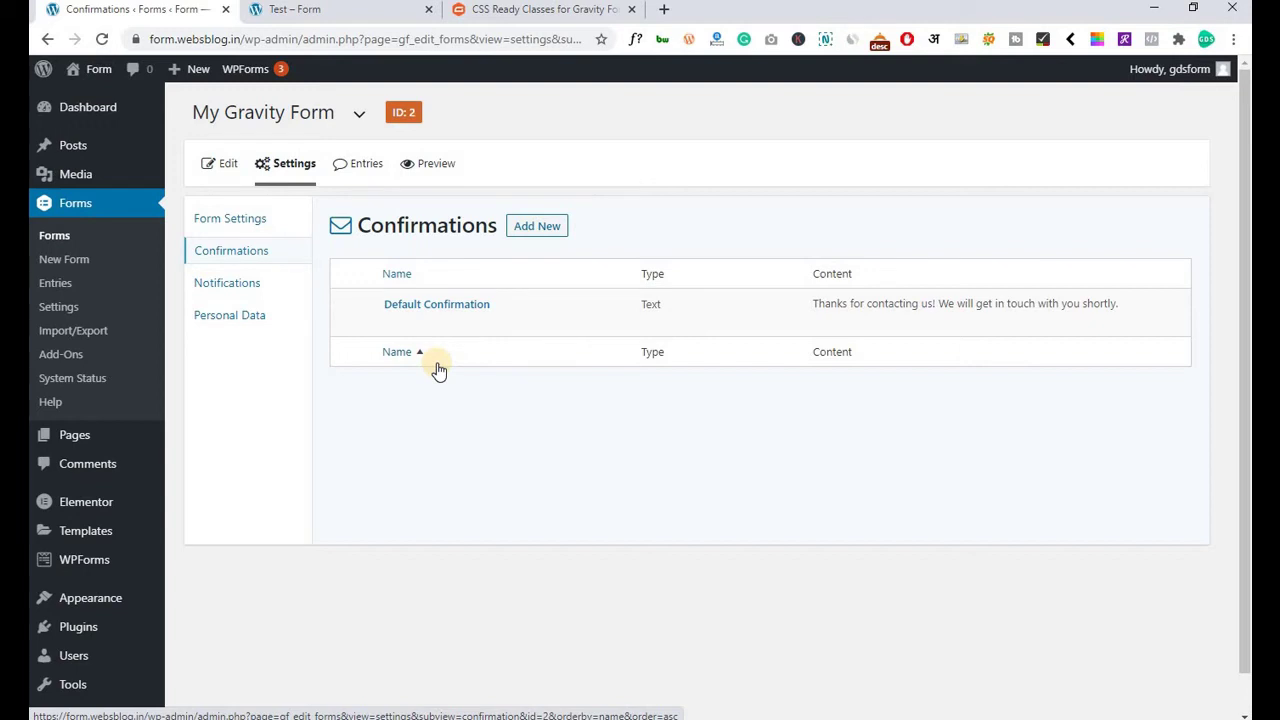
{"action": "left_click", "coordinate": [394, 322]}
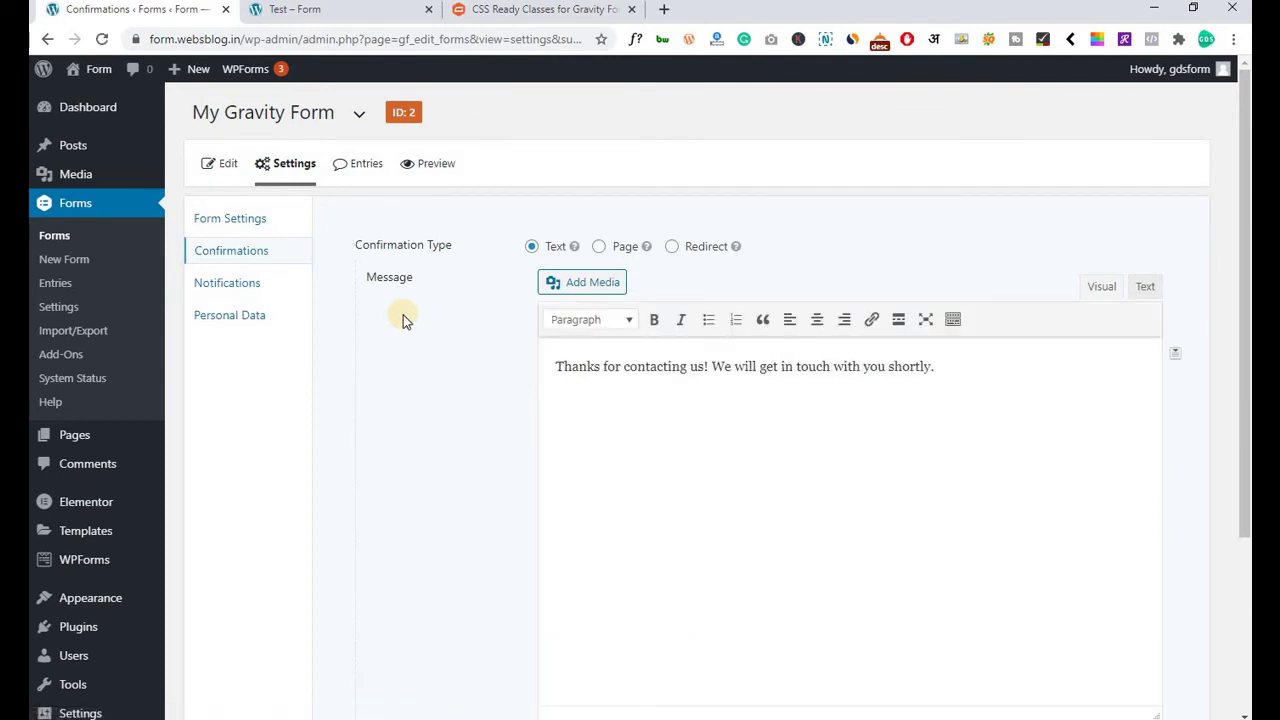
{"action": "scroll", "coordinate": [403, 314], "scroll_direction": "down", "scroll_amount": 1}
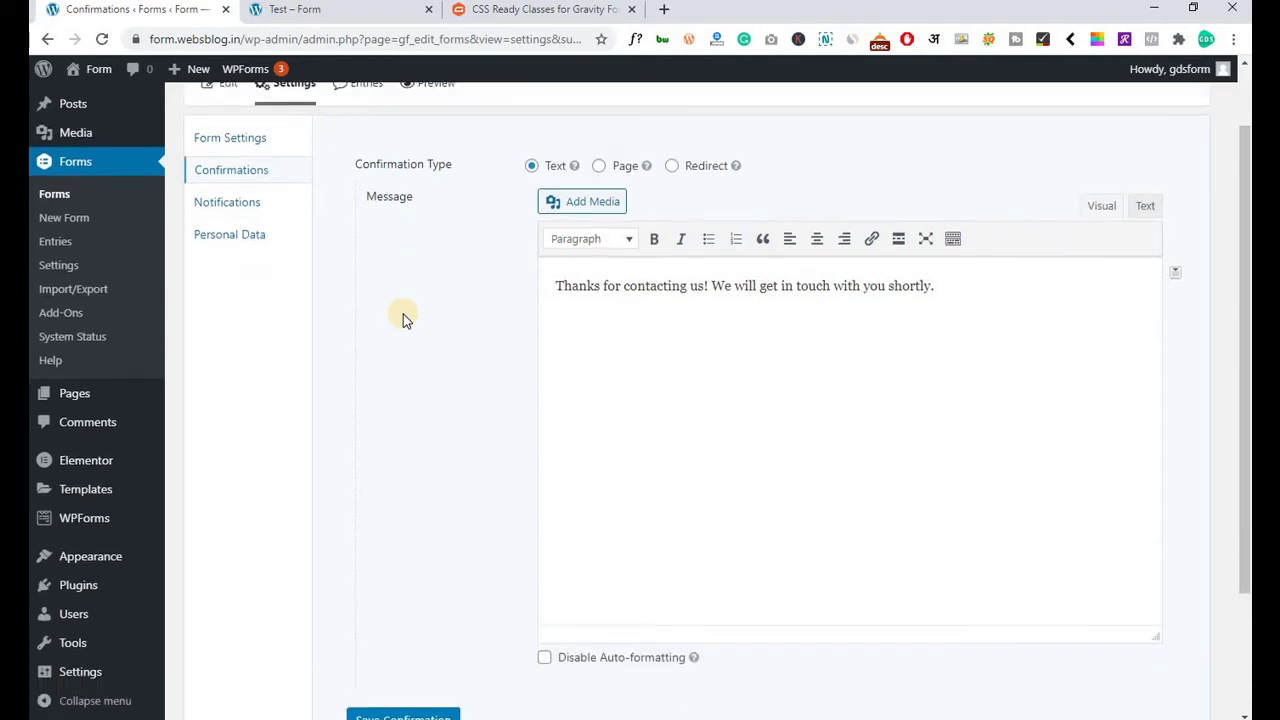
{"action": "scroll", "coordinate": [500, 340], "scroll_direction": "up", "scroll_amount": 1}
{"action": "left_click", "coordinate": [611, 374]}
{"action": "key", "text": "ctrl+a"}
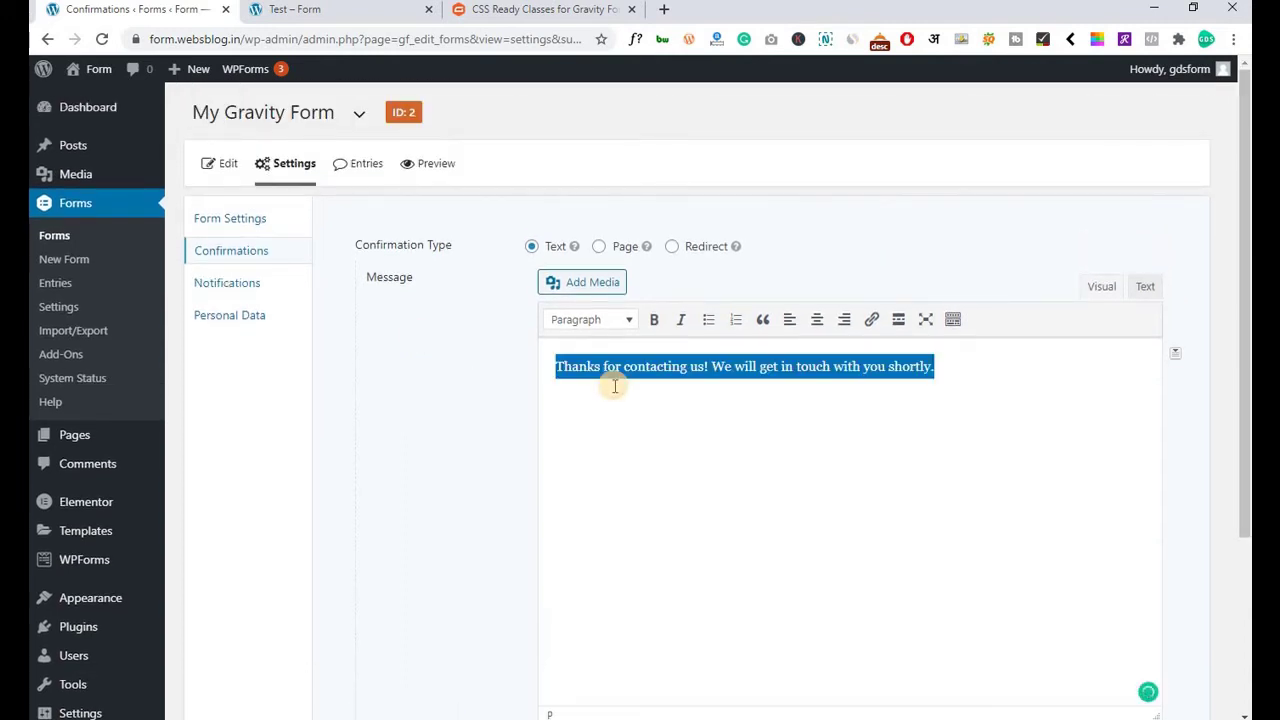
Try the Page and Redirect confirmation types to view their options, and switch the type back to Text.
{"action": "left_click", "coordinate": [598, 249]}
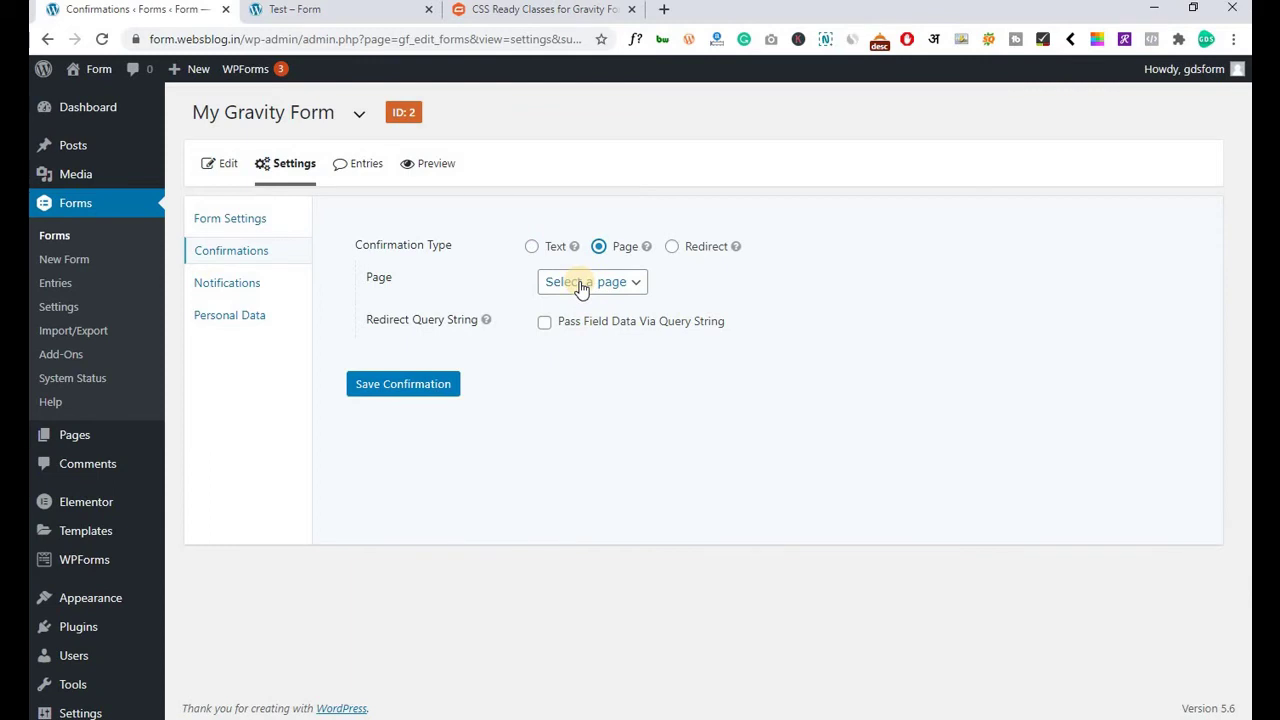
{"action": "left_click", "coordinate": [580, 285]}
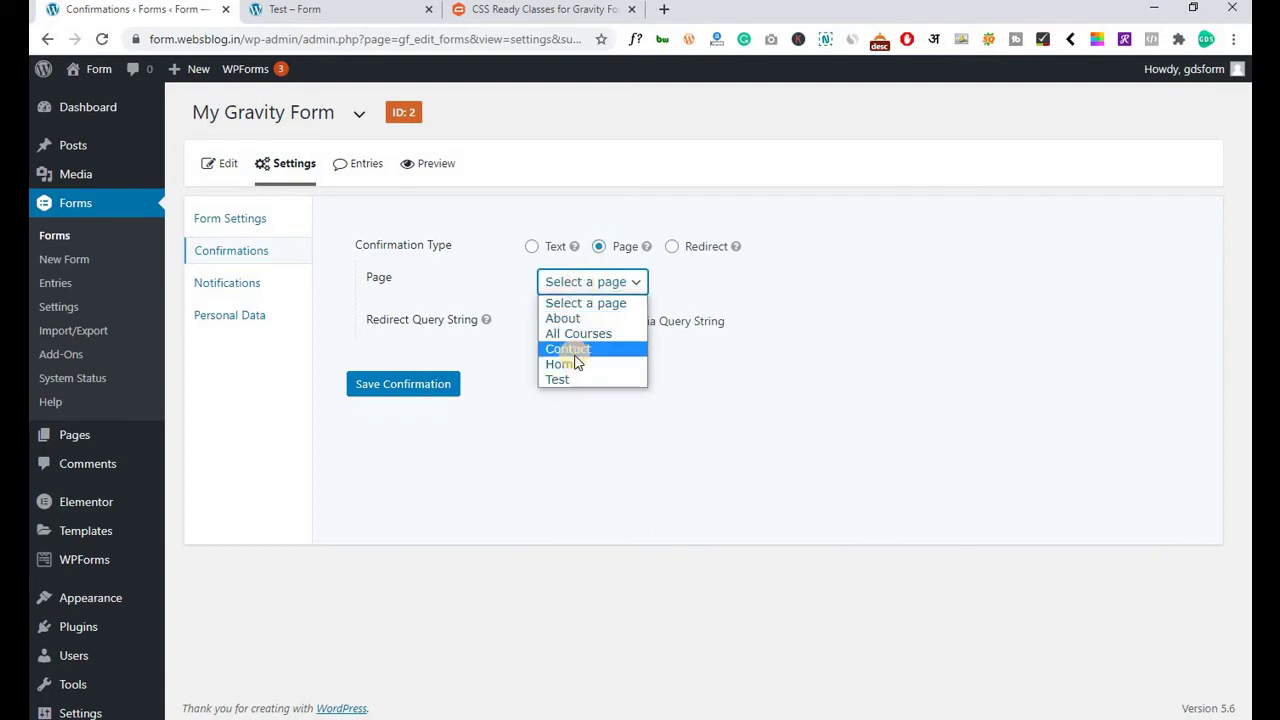
{"action": "left_click", "coordinate": [586, 289]}
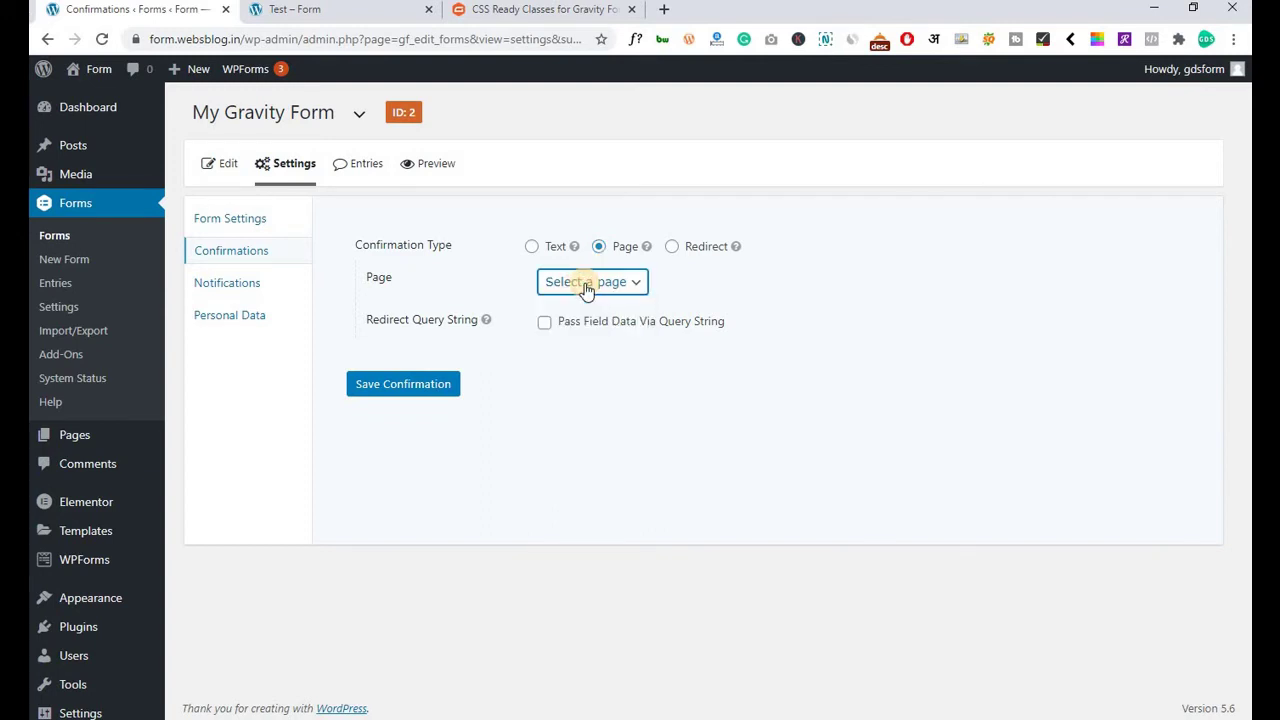
{"action": "left_click", "coordinate": [672, 247]}
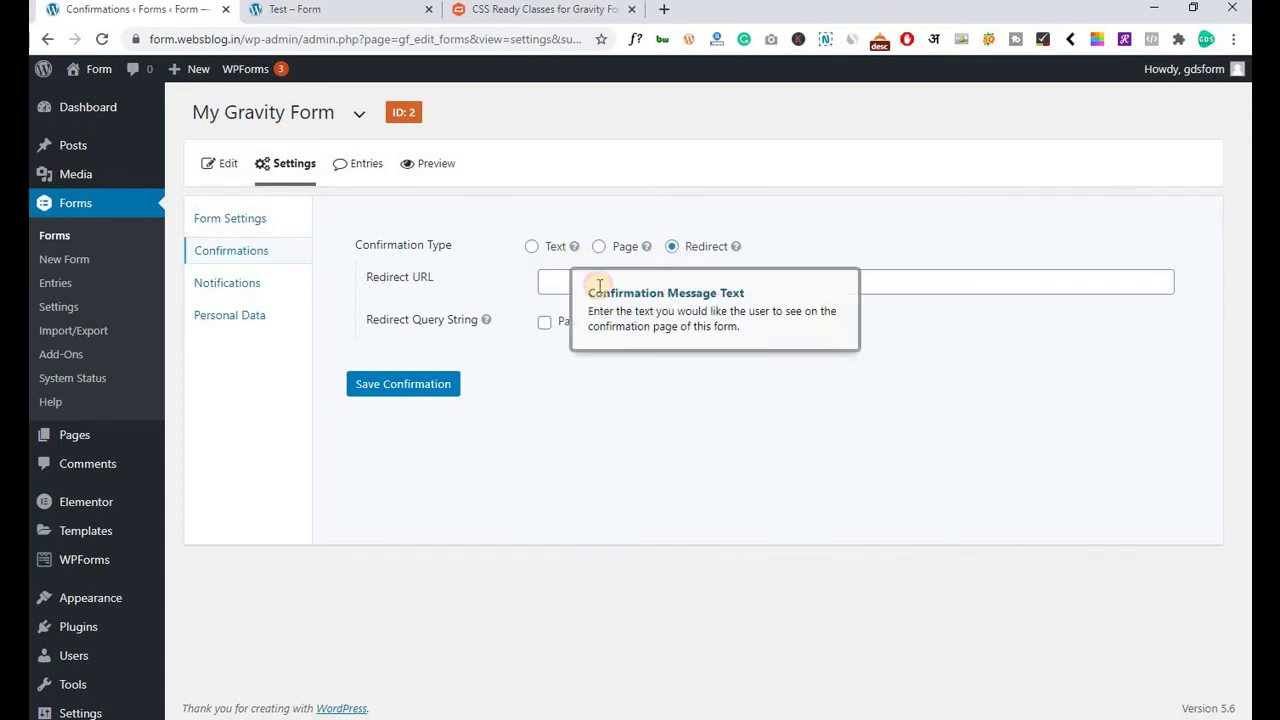
{"action": "left_click", "coordinate": [554, 286]}
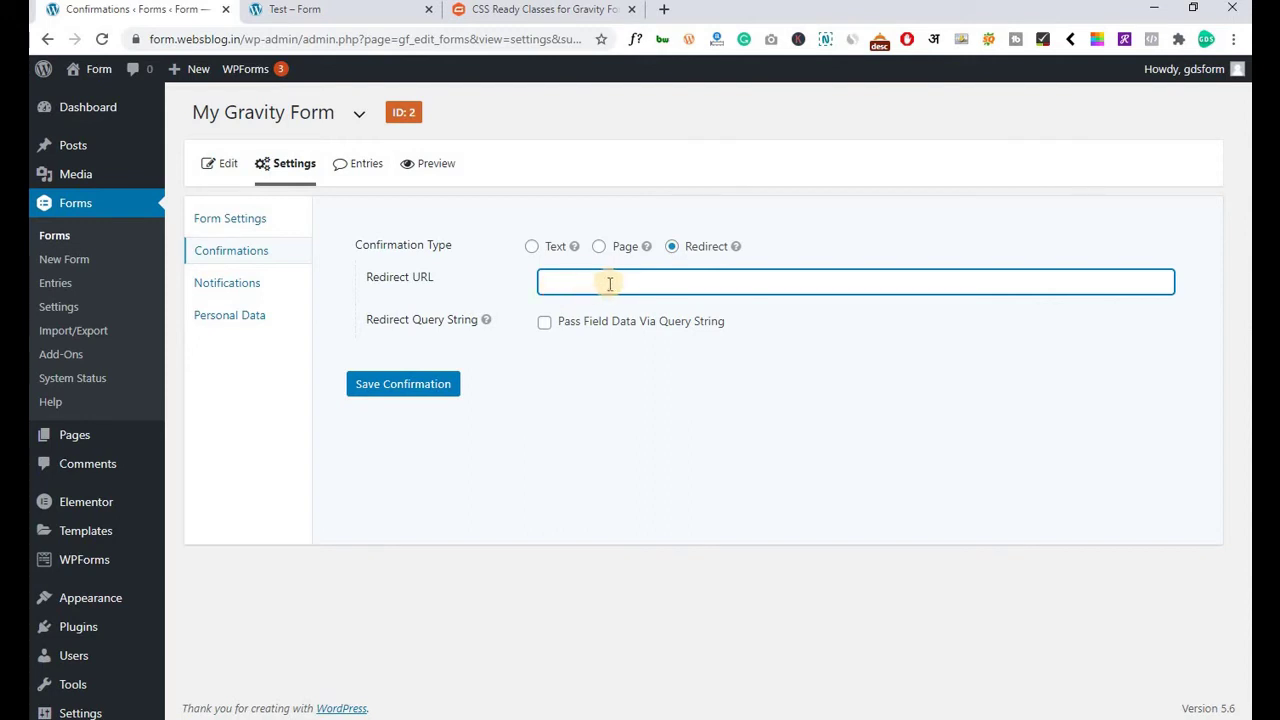
{"action": "left_click", "coordinate": [532, 246]}
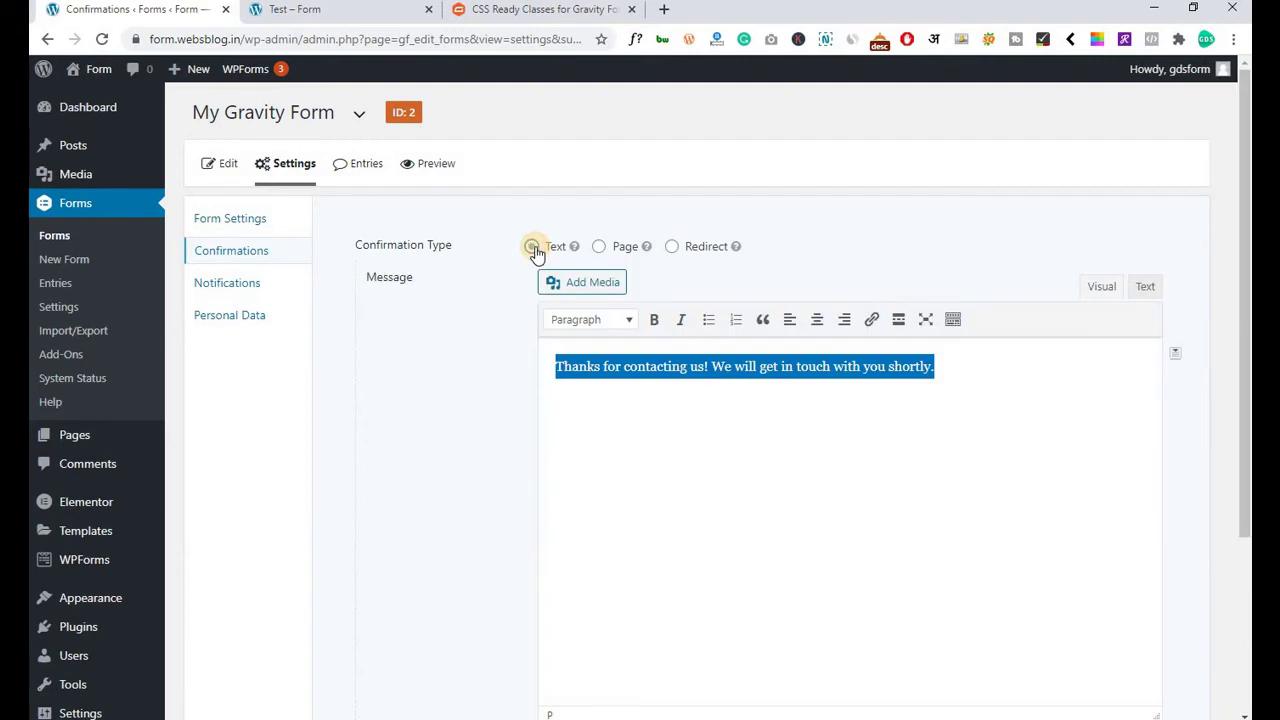
Make the whole confirmation message bold and centre-aligned.
{"action": "left_click", "coordinate": [609, 425]}
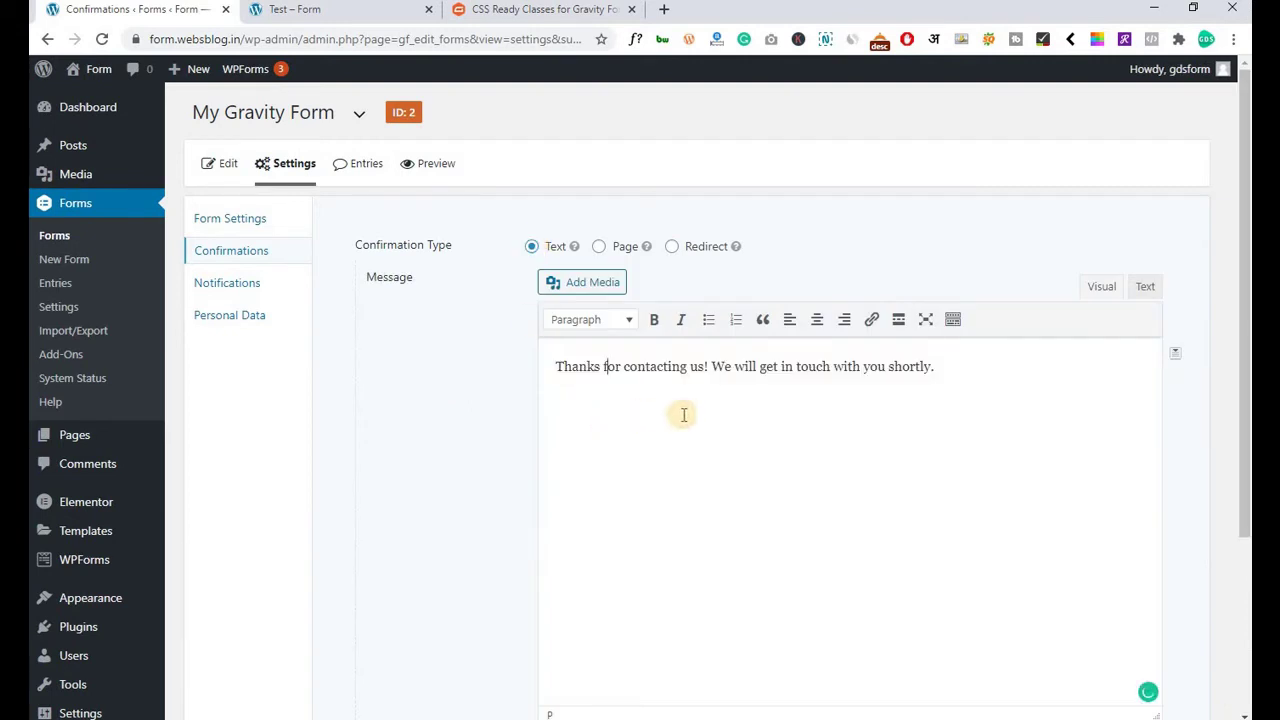
{"action": "left_click", "coordinate": [966, 390]}
{"action": "left_click_drag", "start_coordinate": [940, 366], "coordinate": [517, 371]}
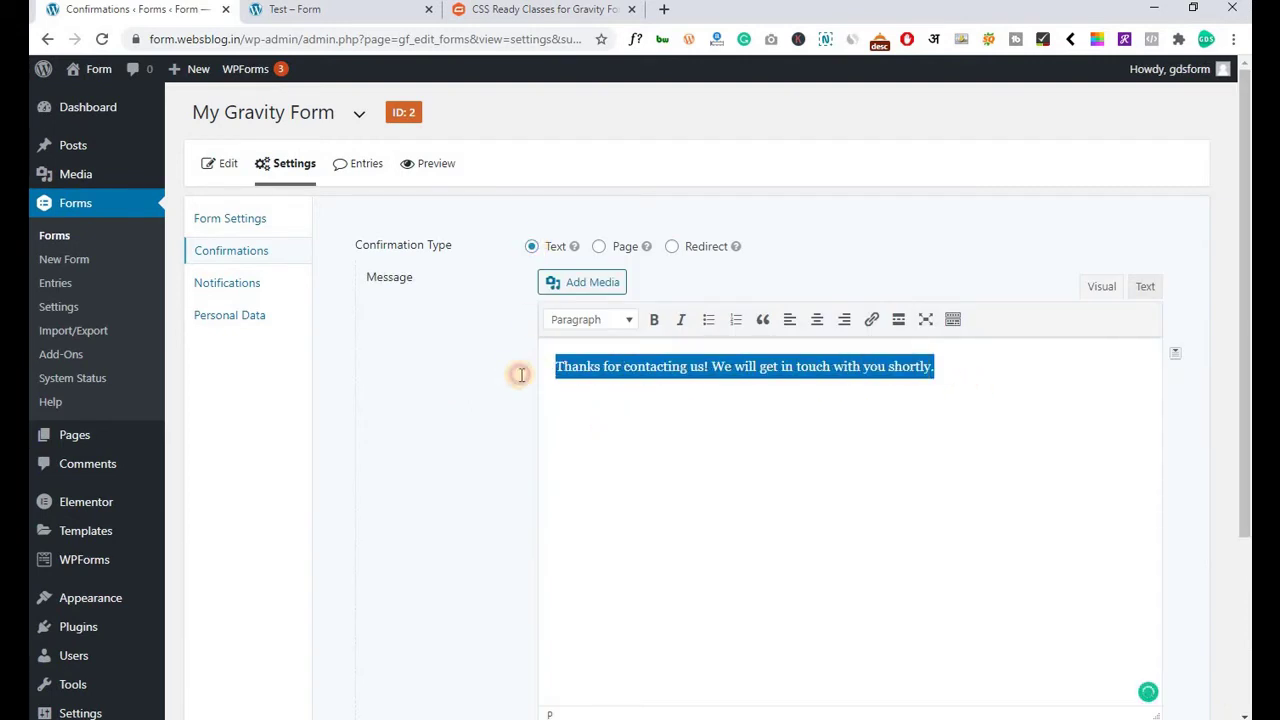
{"action": "left_click", "coordinate": [654, 319]}
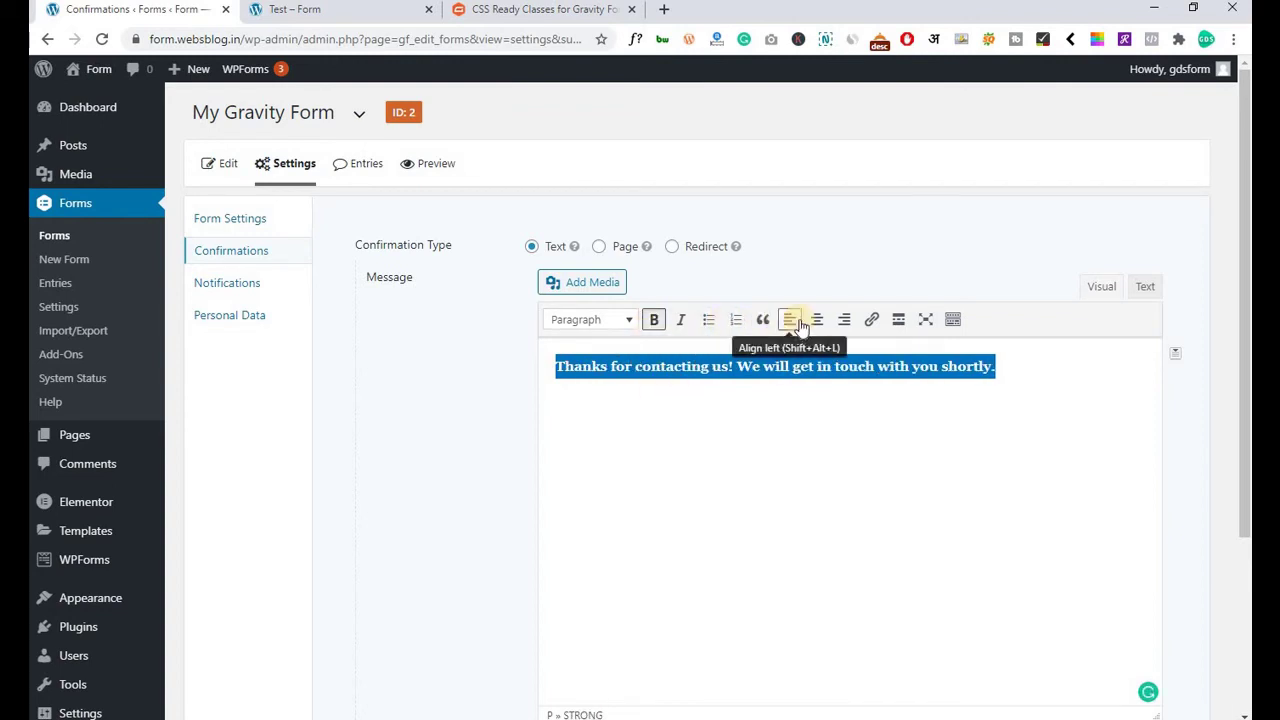
Examine the merge tags available for the confirmation message without inserting any.
{"action": "left_click", "coordinate": [1176, 356]}
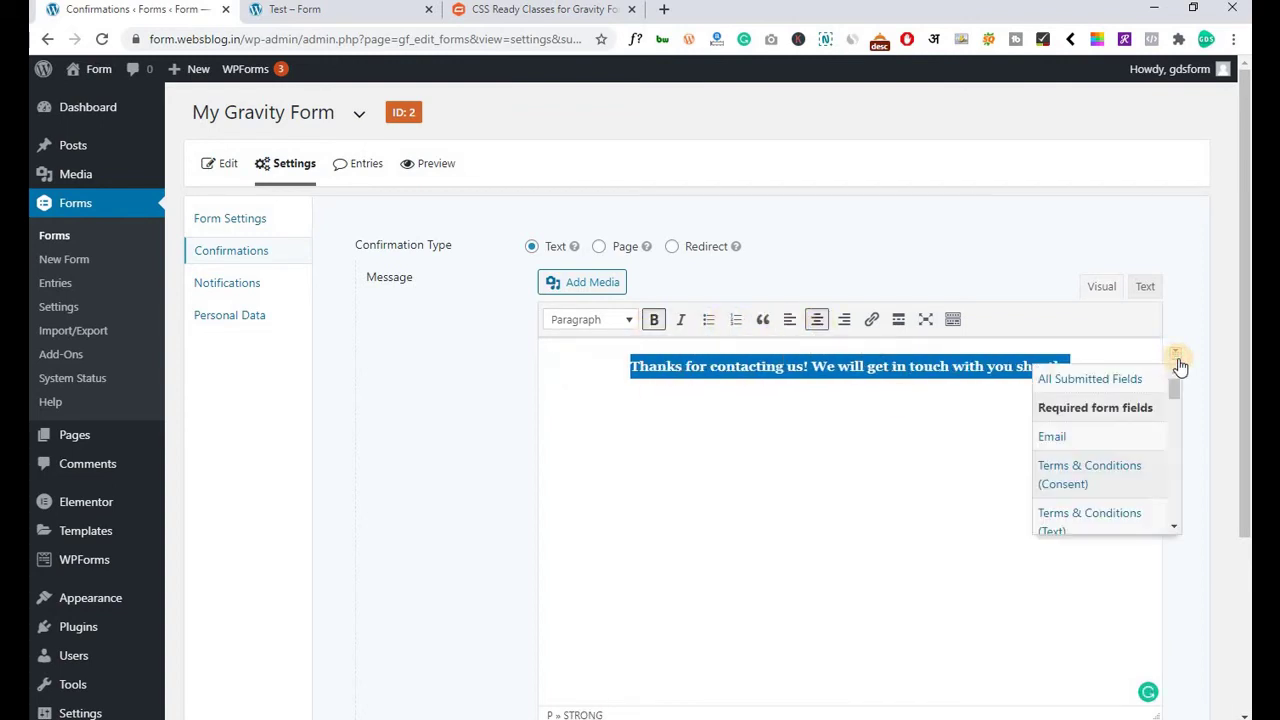
{"action": "scroll", "coordinate": [1098, 453], "scroll_direction": "down", "scroll_amount": 6}
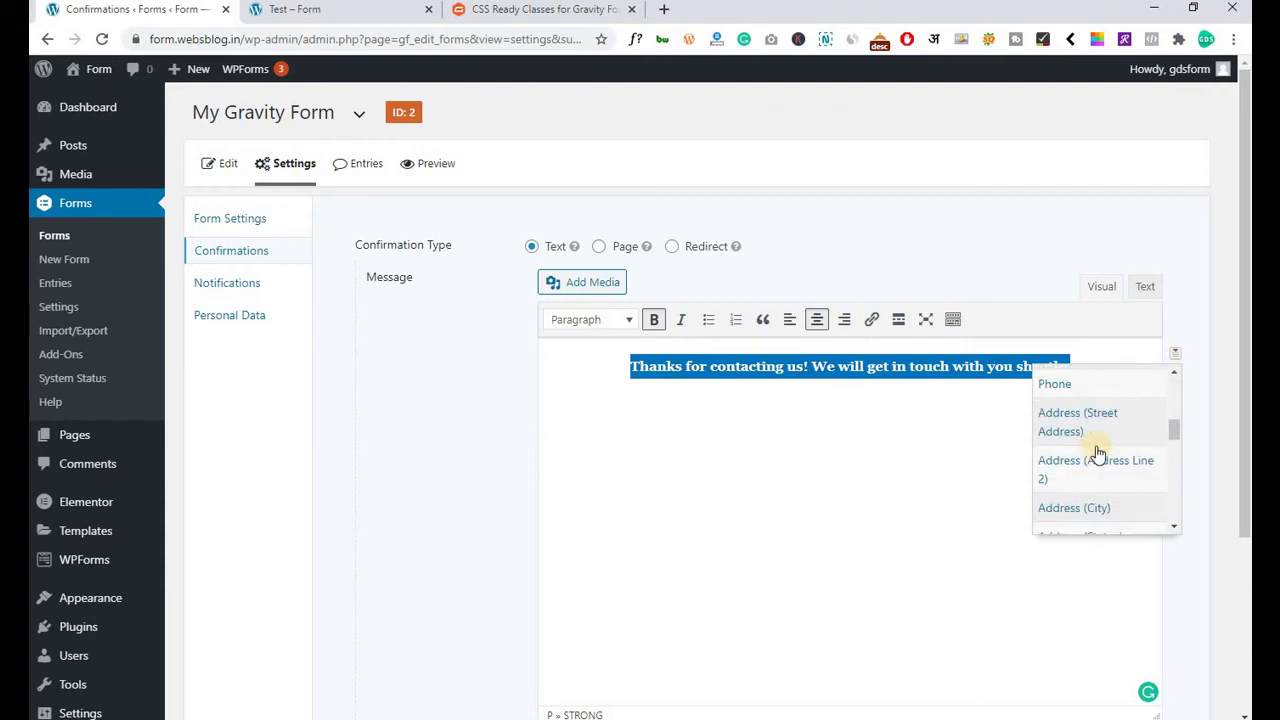
{"action": "scroll", "coordinate": [1098, 453], "scroll_direction": "down", "scroll_amount": 10}
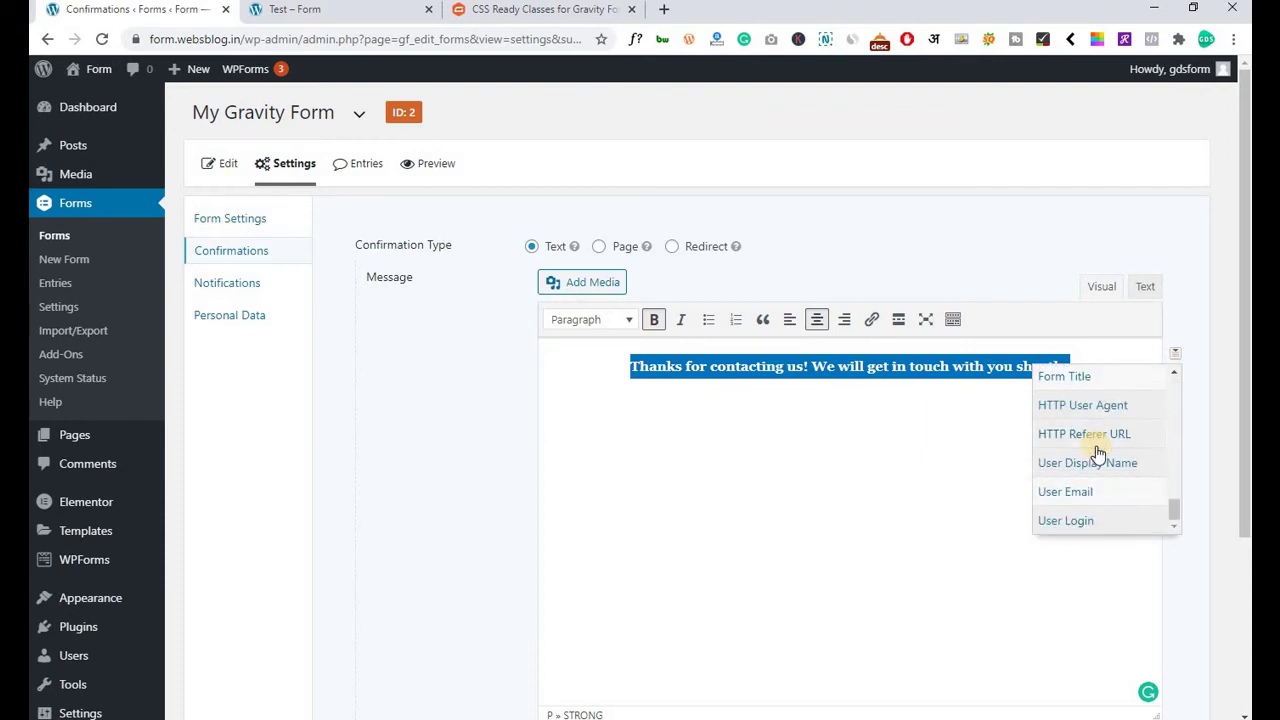
{"action": "left_click", "coordinate": [1186, 428]}
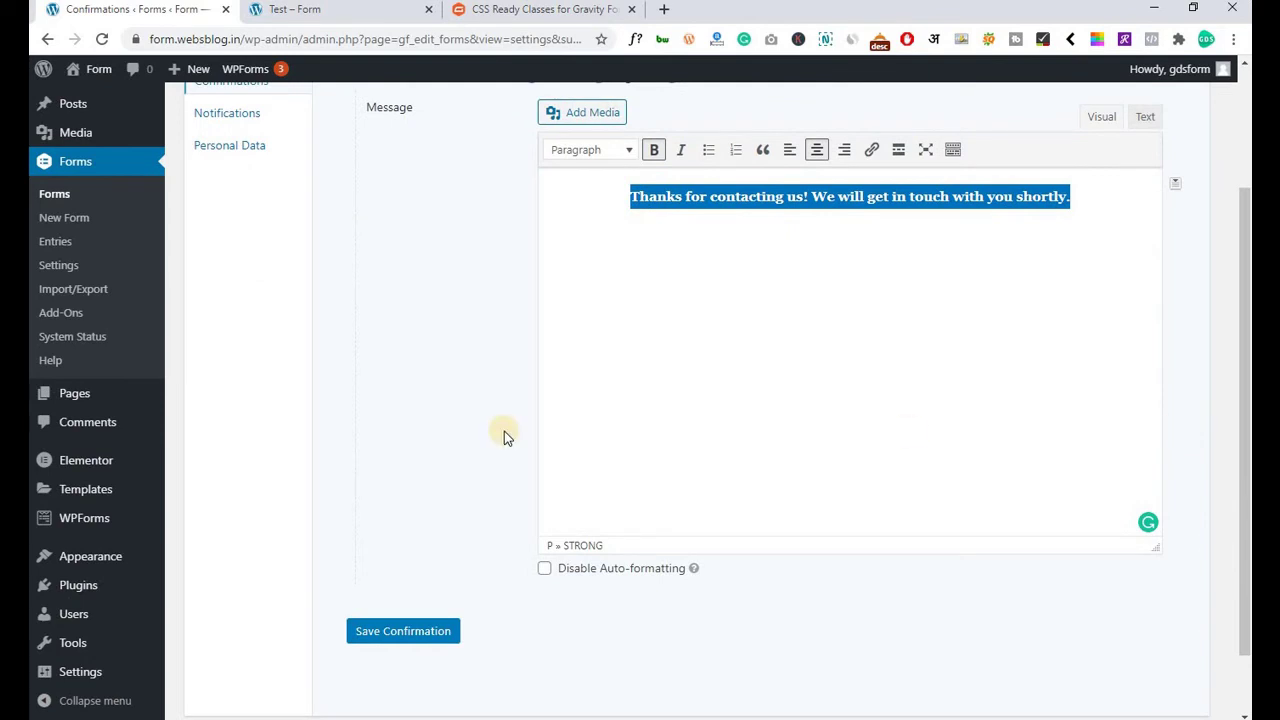
Save the form's confirmation with the reformatted message.
{"action": "scroll", "coordinate": [455, 436], "scroll_direction": "up", "scroll_amount": 2}
{"action": "scroll", "coordinate": [430, 500], "scroll_direction": "down", "scroll_amount": 3}
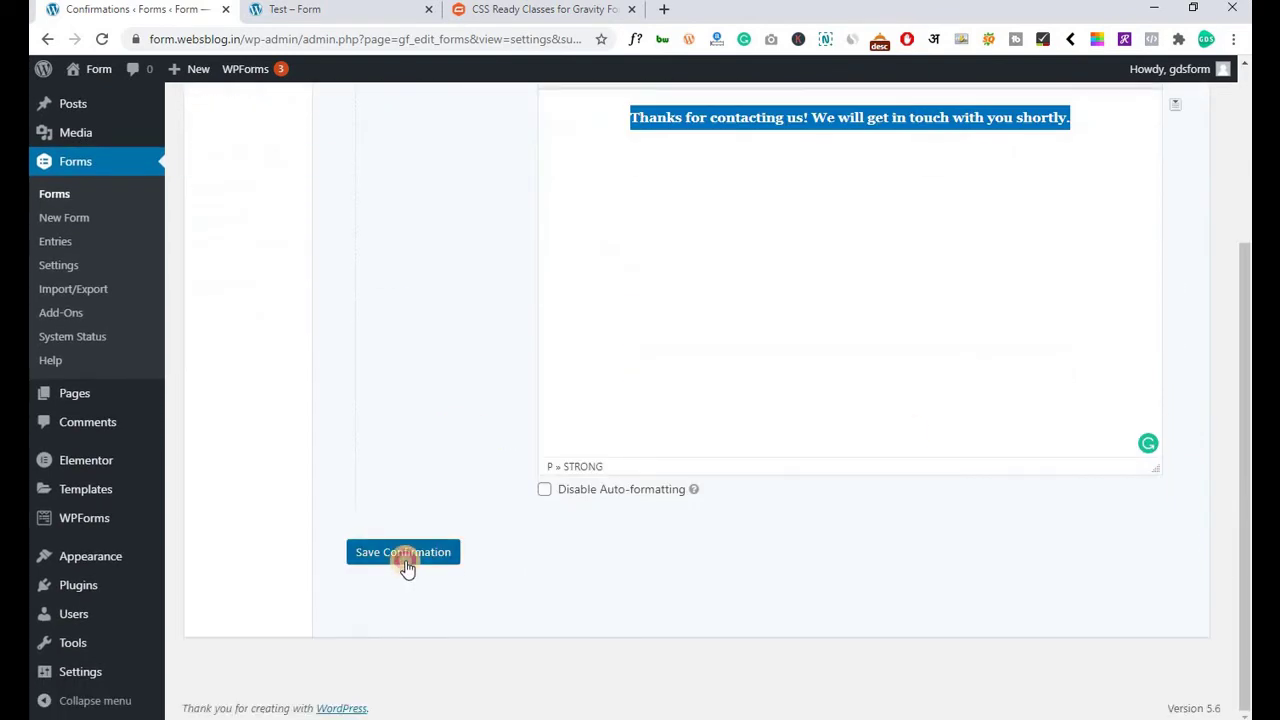
{"action": "left_click", "coordinate": [405, 556]}
{"action": "scroll", "coordinate": [680, 360], "scroll_direction": "up", "scroll_amount": 2}
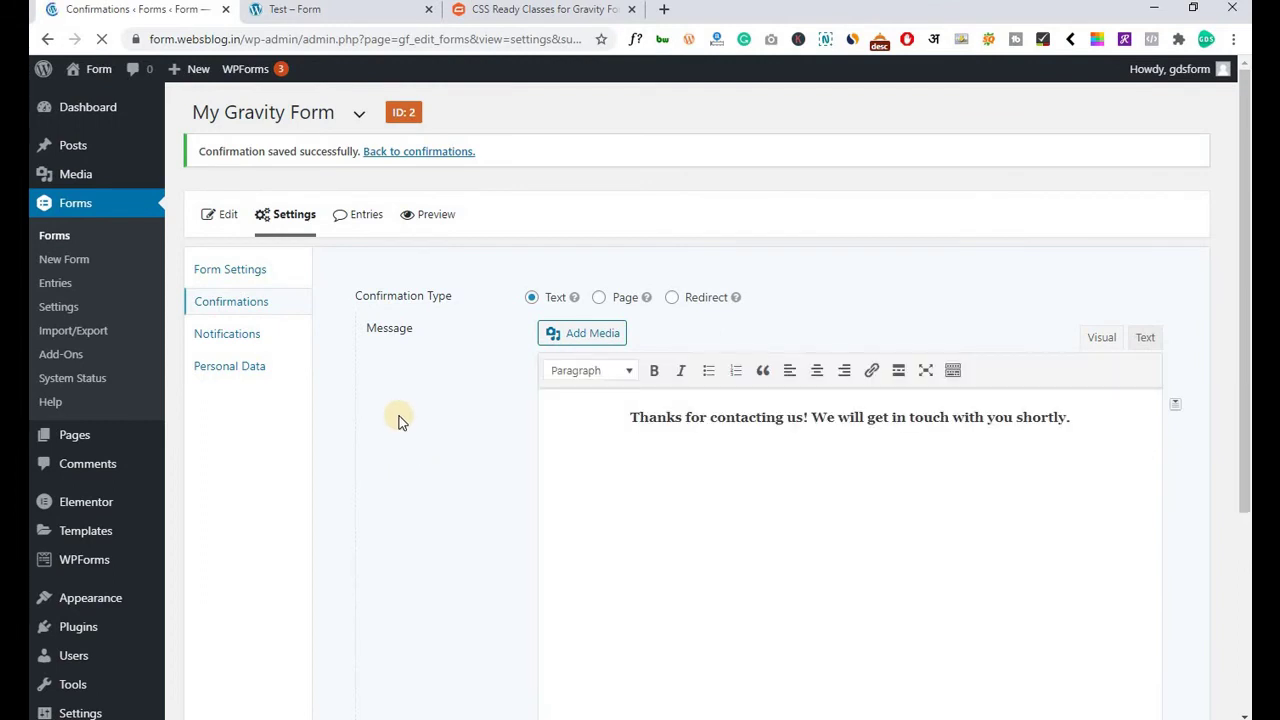
Open the form's Admin Notification for editing from its notification settings.
{"action": "scroll", "coordinate": [400, 424], "scroll_direction": "down", "scroll_amount": 3}
{"action": "scroll", "coordinate": [402, 422], "scroll_direction": "up", "scroll_amount": 3}
{"action": "left_click", "coordinate": [237, 340]}
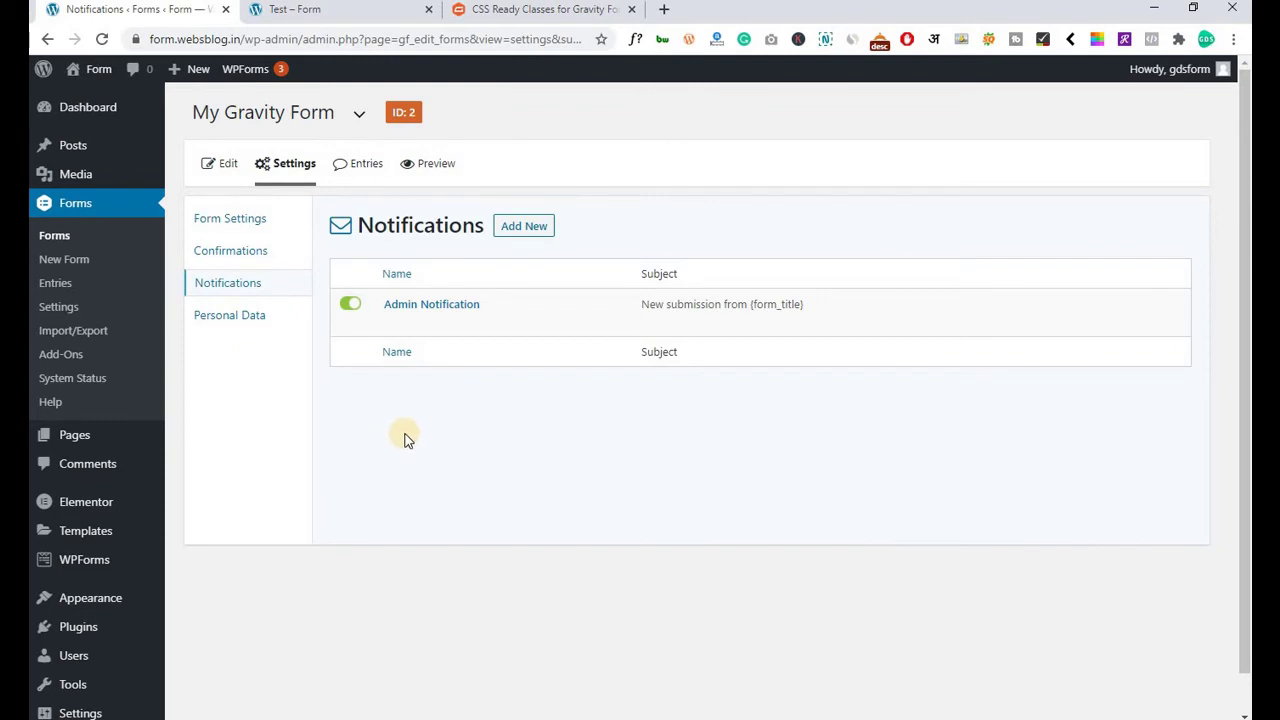
{"action": "mouse_move", "coordinate": [390, 337]}
{"action": "left_click", "coordinate": [393, 323]}
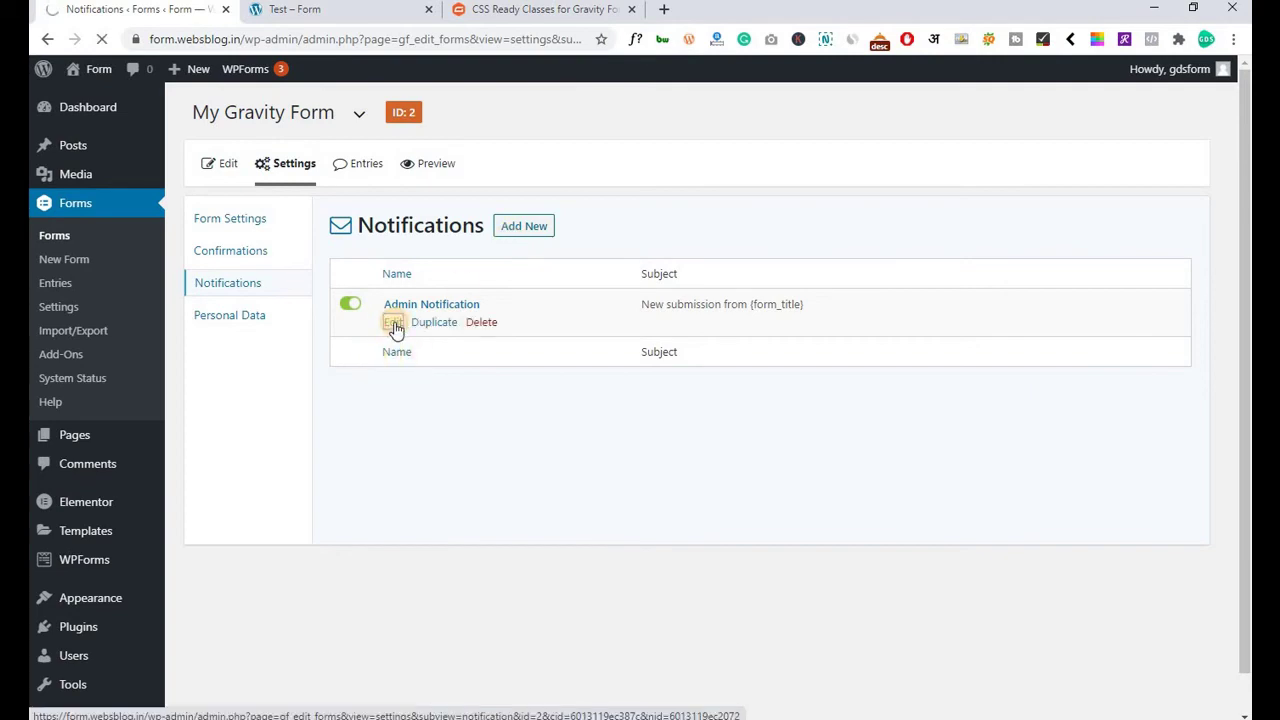
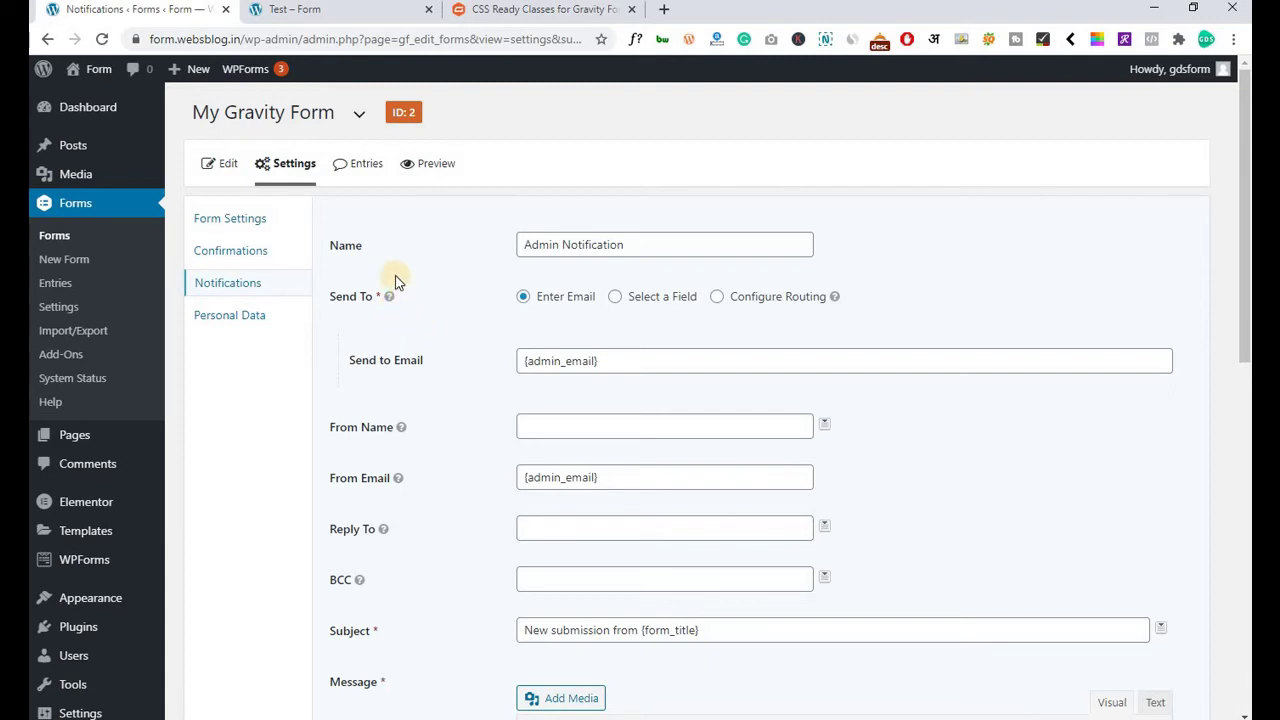
Try the Select a Field recipient option, view its email field choices, and switch Send To back to Enter Email.
{"action": "scroll", "coordinate": [430, 316], "scroll_direction": "down", "scroll_amount": 1}
{"action": "scroll", "coordinate": [430, 313], "scroll_direction": "up", "scroll_amount": 1}
{"action": "left_click", "coordinate": [614, 296]}
{"action": "left_click", "coordinate": [570, 361]}
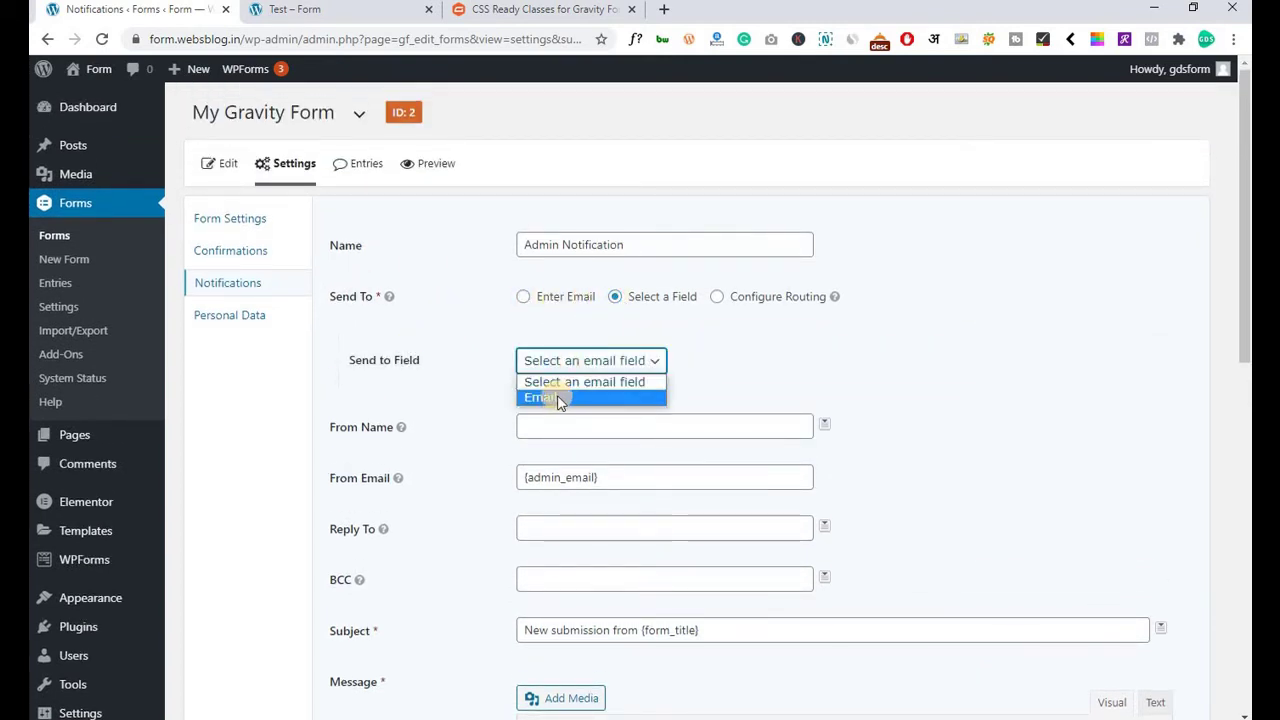
{"action": "left_click", "coordinate": [523, 298]}
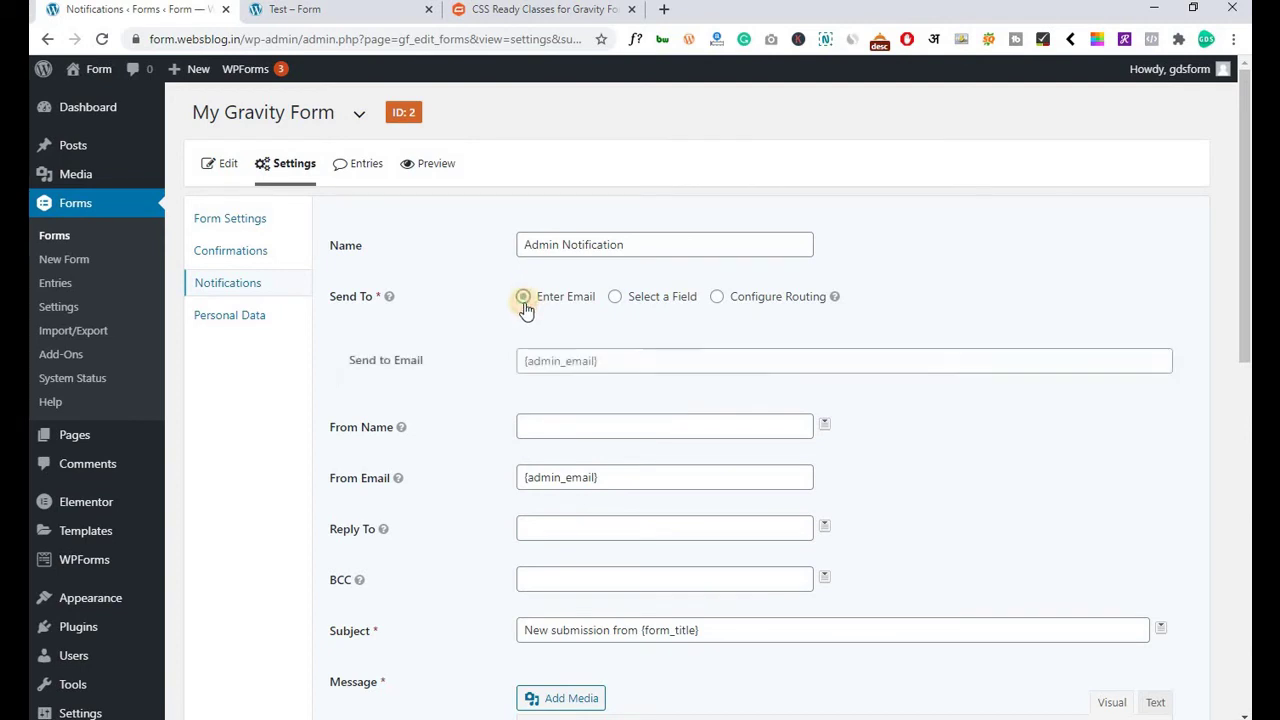
{"action": "left_click_drag", "start_coordinate": [521, 363], "coordinate": [609, 363]}
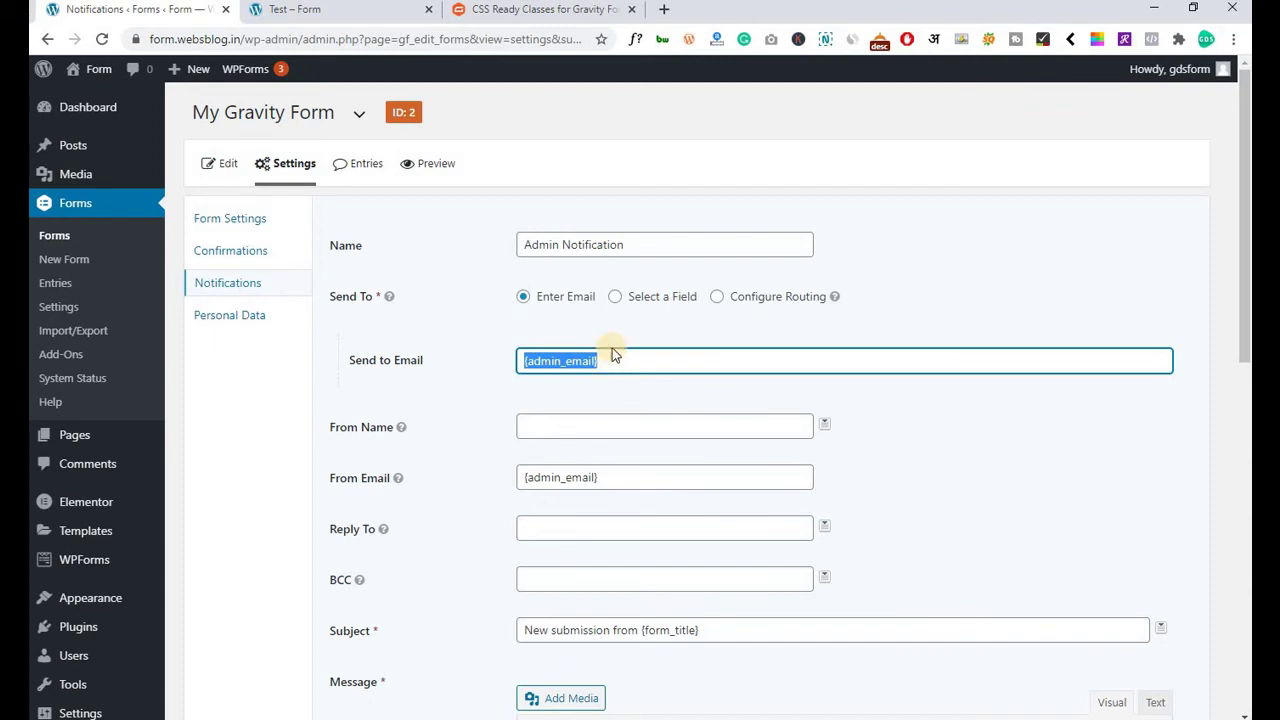
{"action": "mouse_move", "coordinate": [1163, 72]}
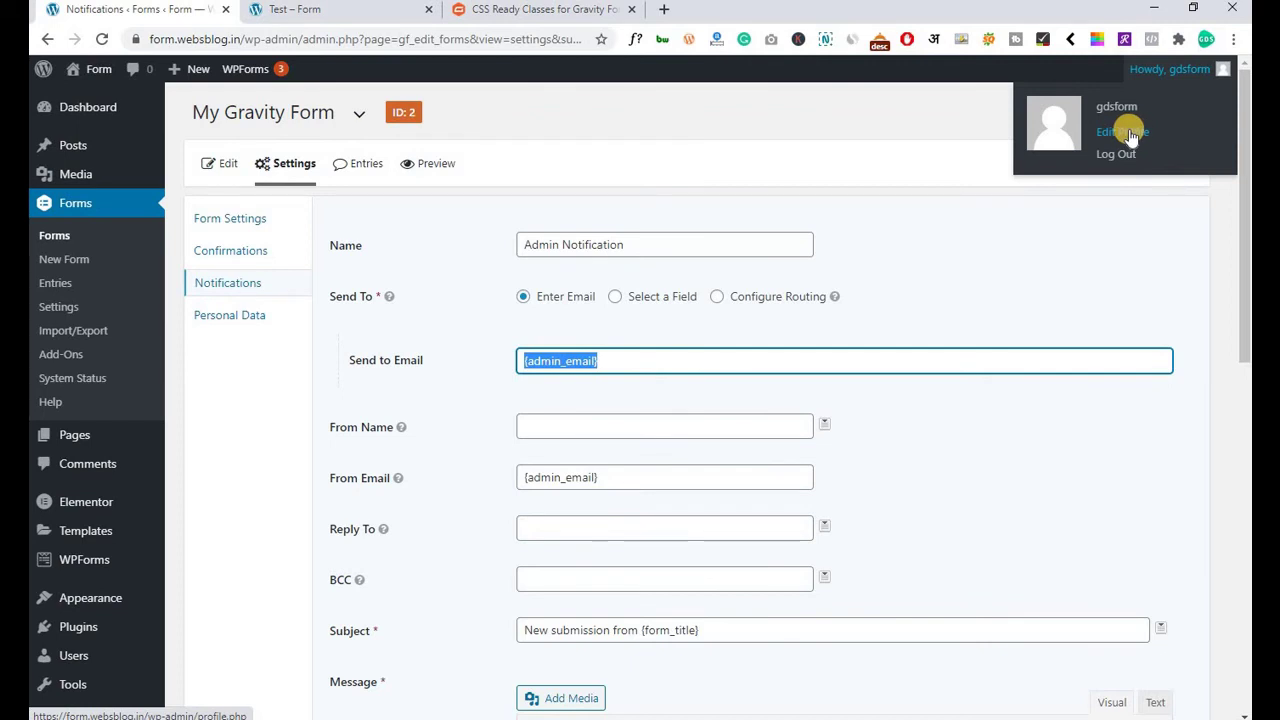
{"action": "left_click", "coordinate": [610, 362]}
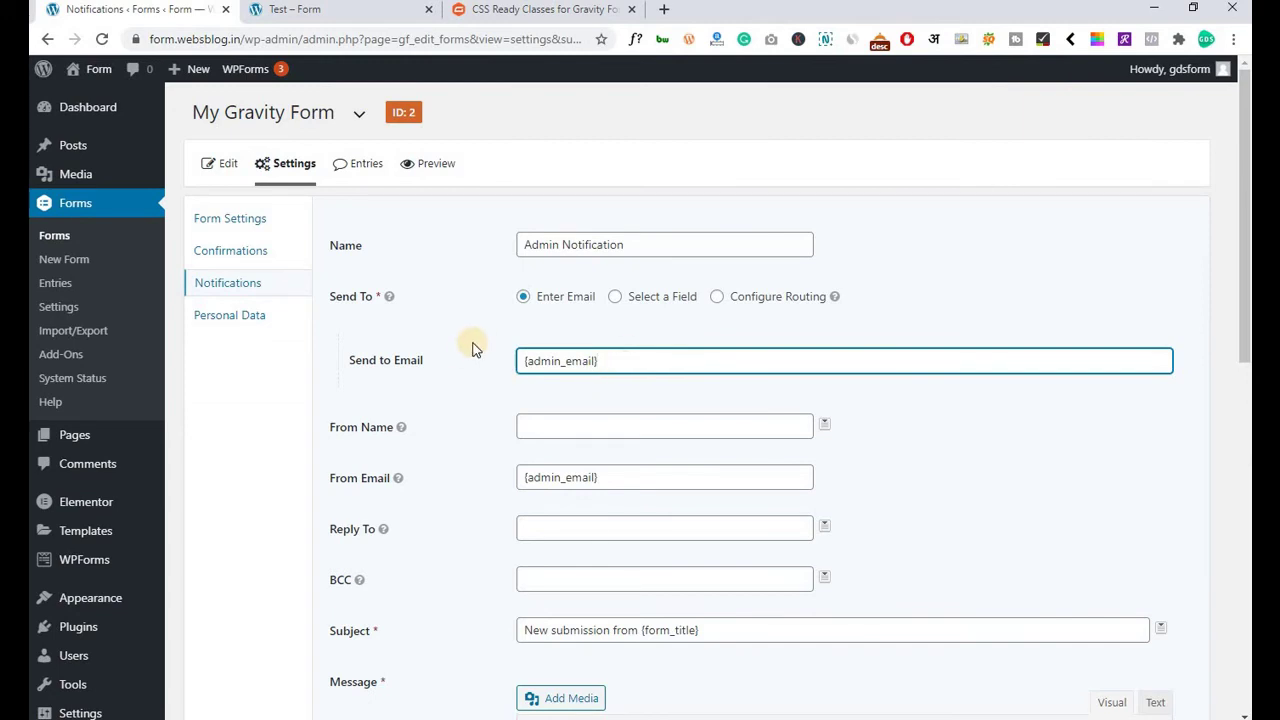
Set the notification's From Name to "My Gravity Form".
{"action": "scroll", "coordinate": [460, 355], "scroll_direction": "down", "scroll_amount": 1}
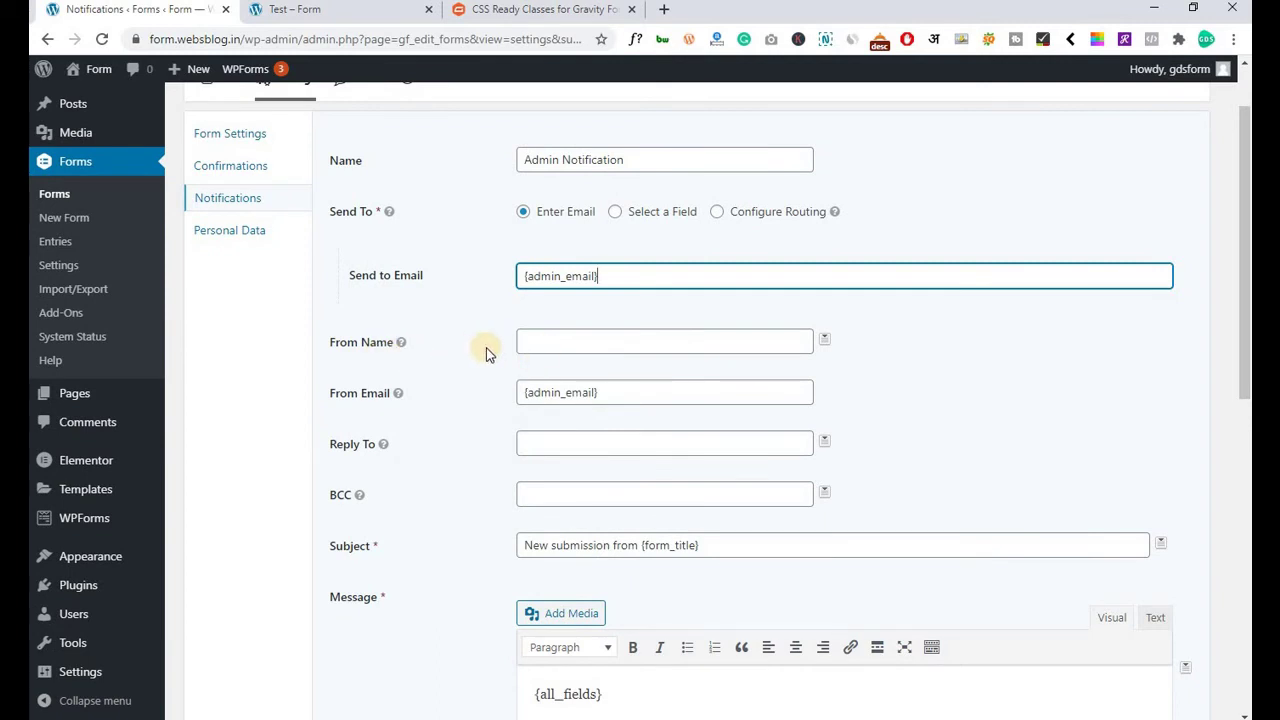
{"action": "left_click", "coordinate": [553, 345]}
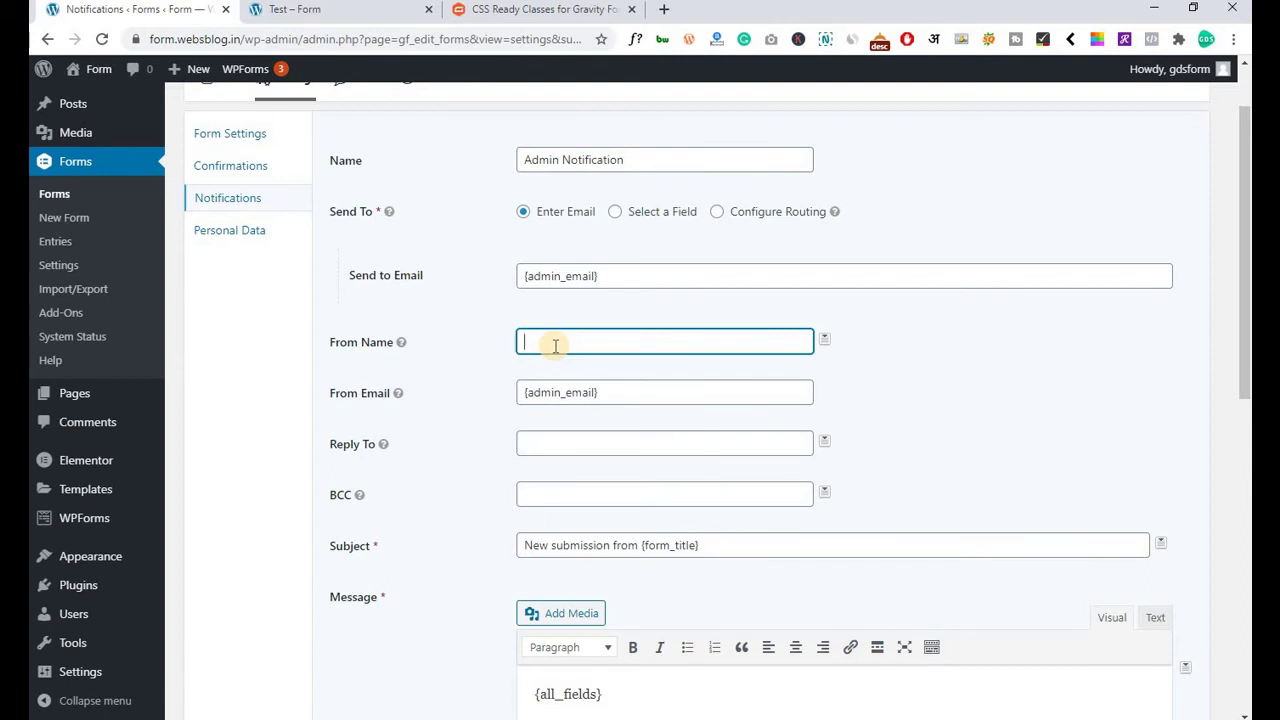
{"action": "type", "text": "My Gravity Form"}
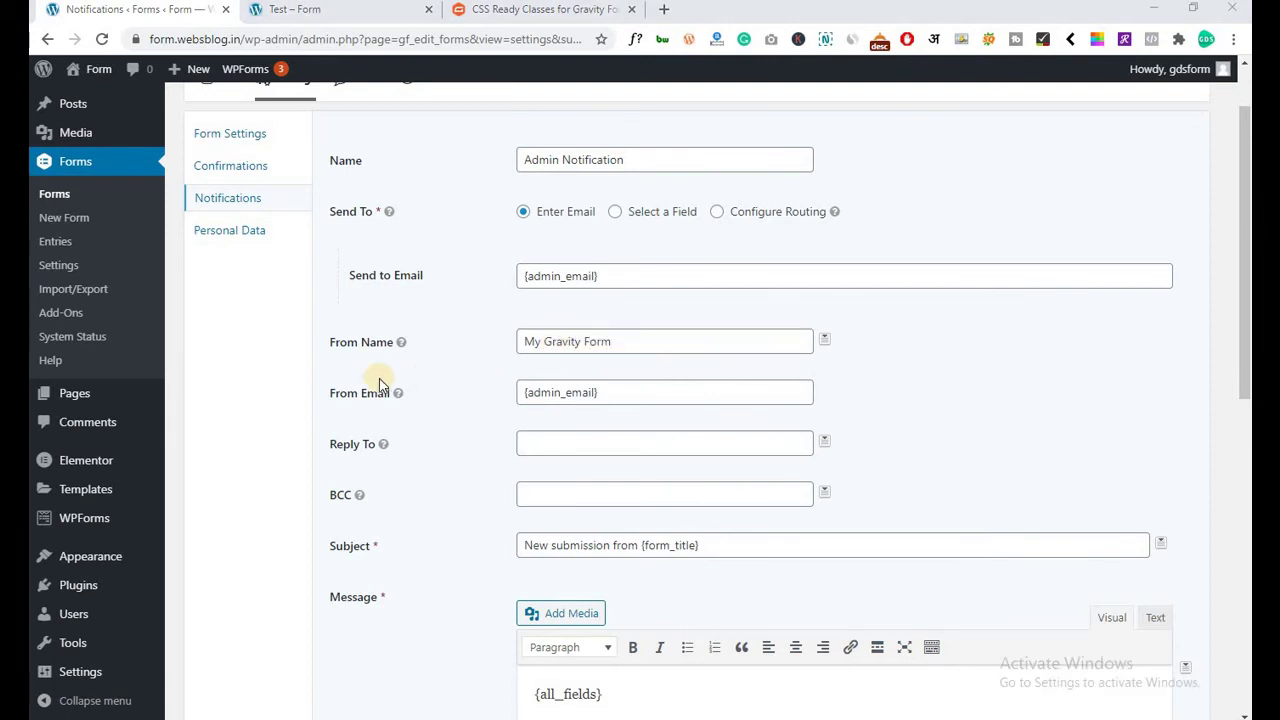
Copy the {admin_email} merge tag from From Email into the Reply To field.
{"action": "left_click", "coordinate": [618, 396]}
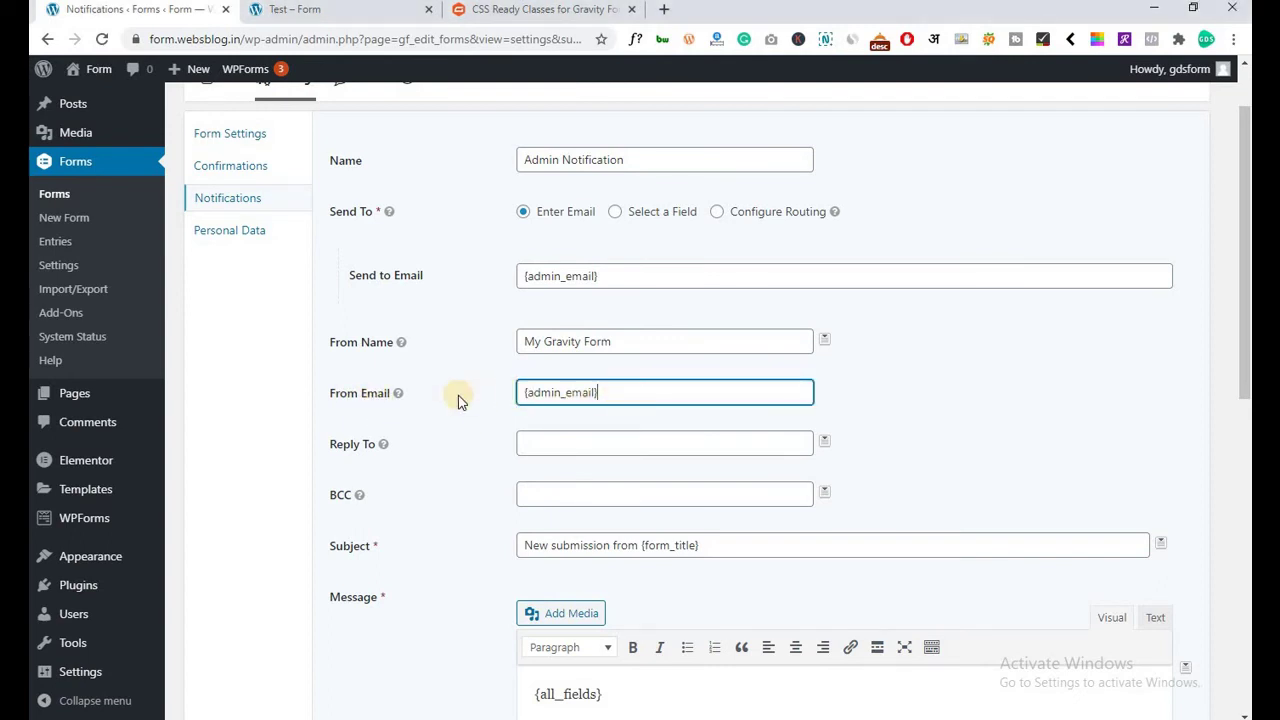
{"action": "scroll", "coordinate": [458, 400], "scroll_direction": "down", "scroll_amount": 1}
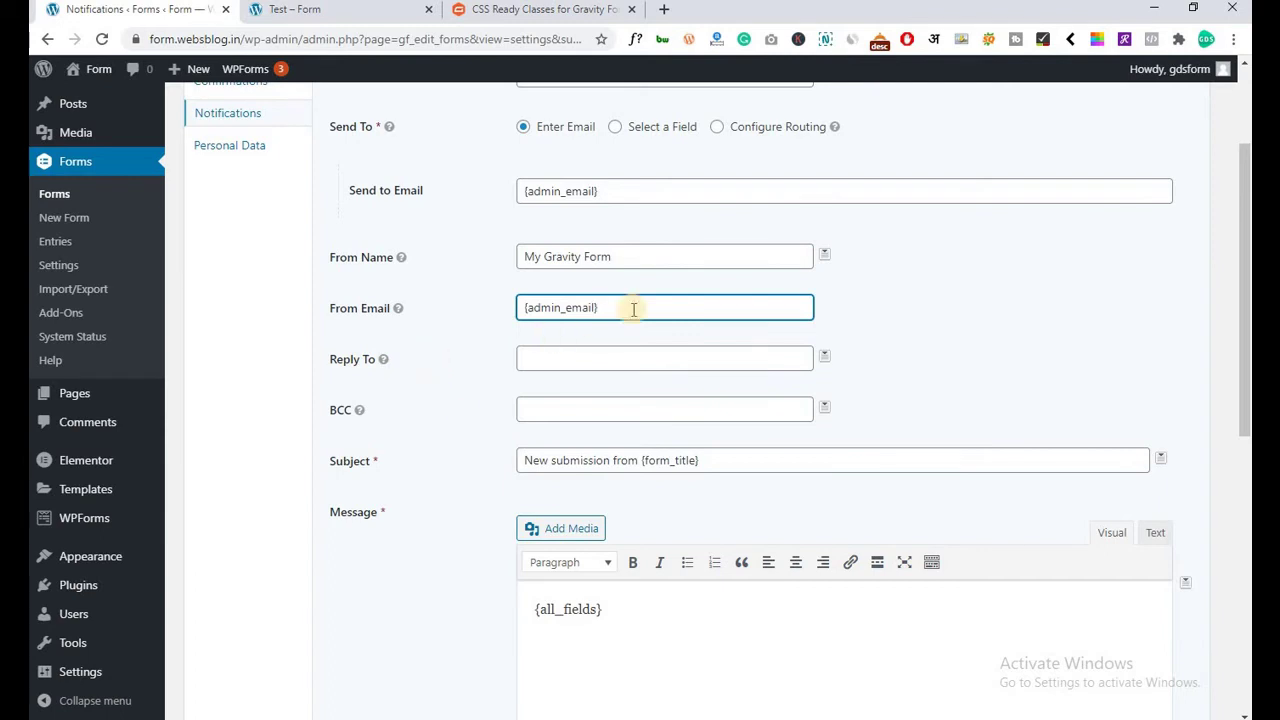
{"action": "triple_click", "coordinate": [667, 305]}
{"action": "key", "text": "ctrl+c"}
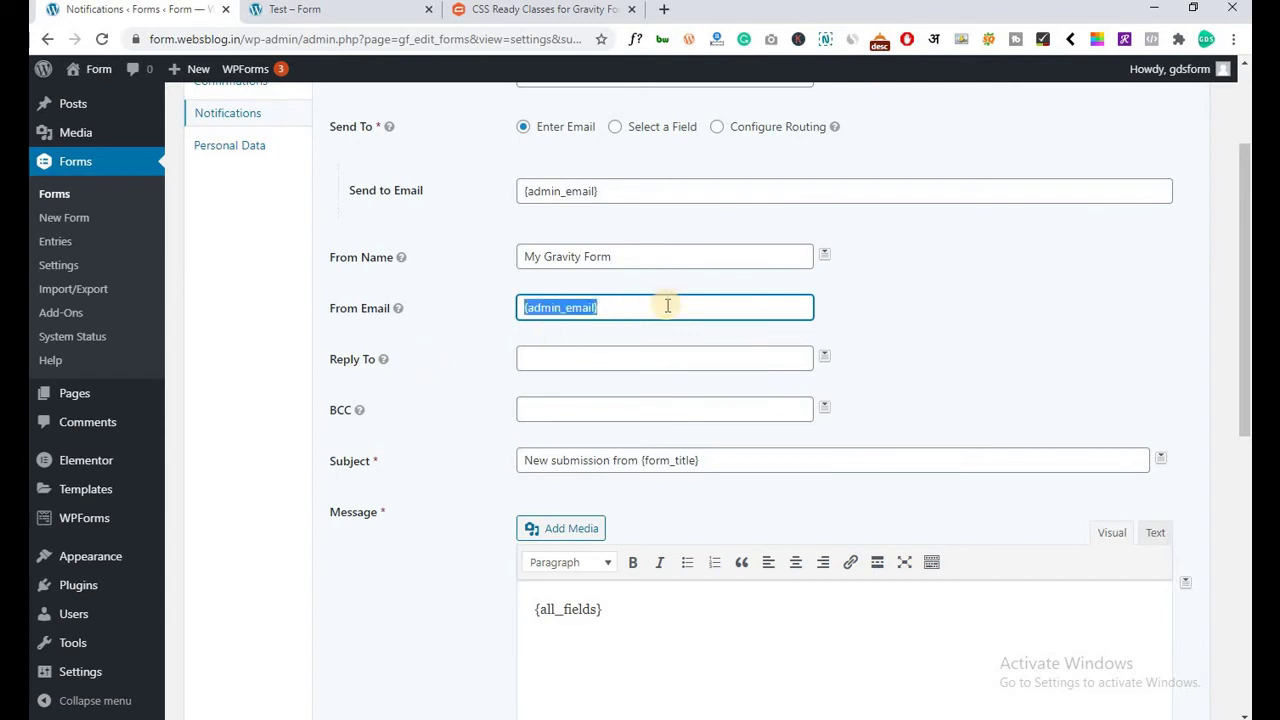
{"action": "left_click", "coordinate": [598, 361]}
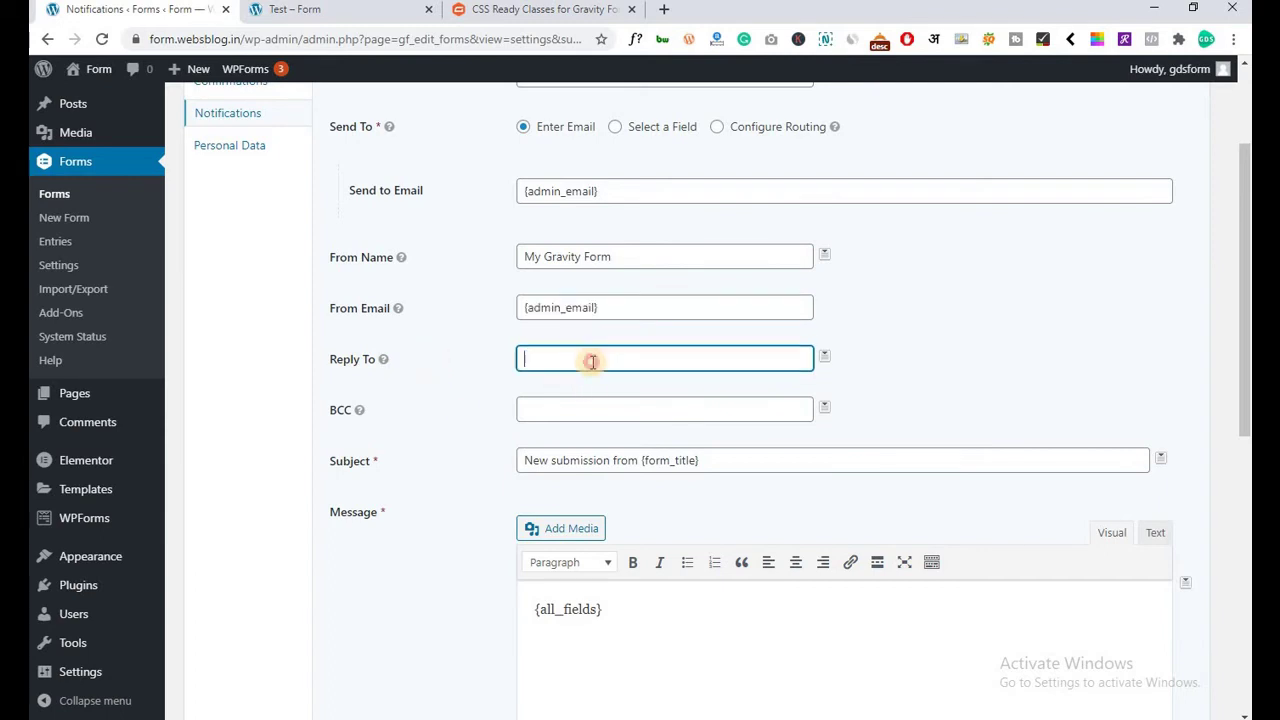
{"action": "key", "text": "ctrl+v"}
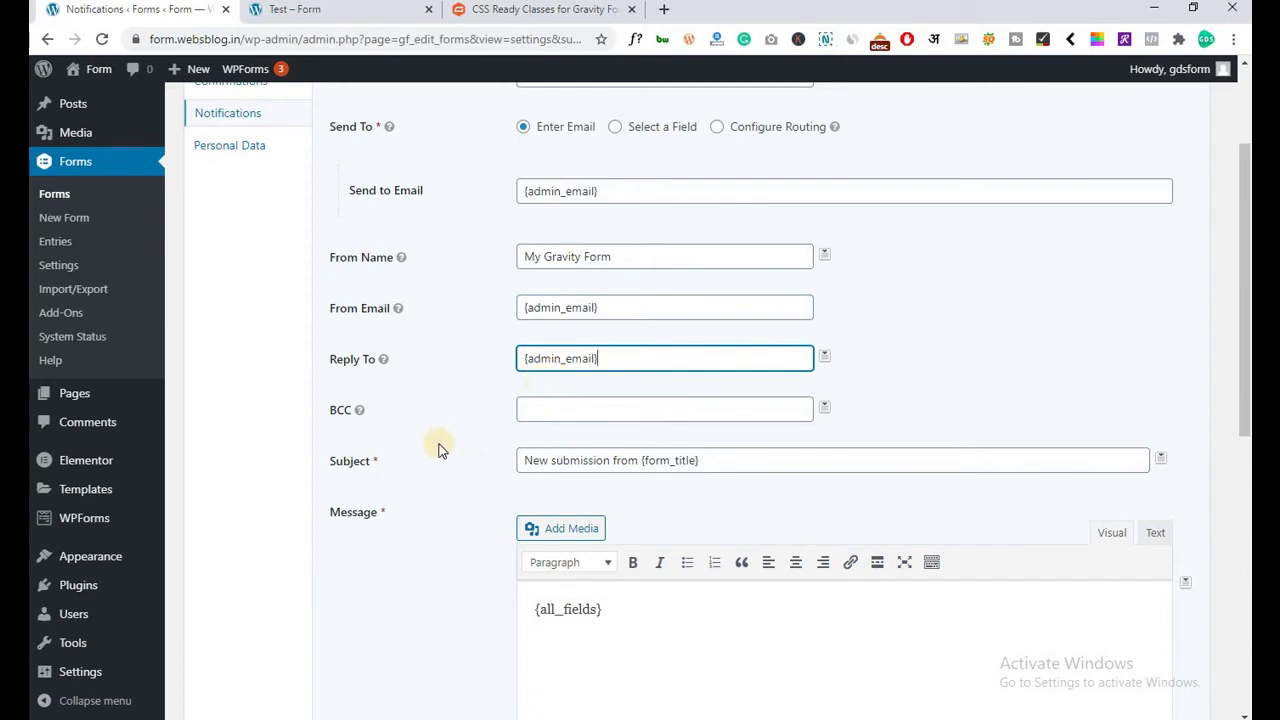
Read the help text for the notification's BCC field, leaving the field empty.
{"action": "scroll", "coordinate": [450, 452], "scroll_direction": "down", "scroll_amount": 3}
{"action": "scroll", "coordinate": [403, 290], "scroll_direction": "up", "scroll_amount": 1}
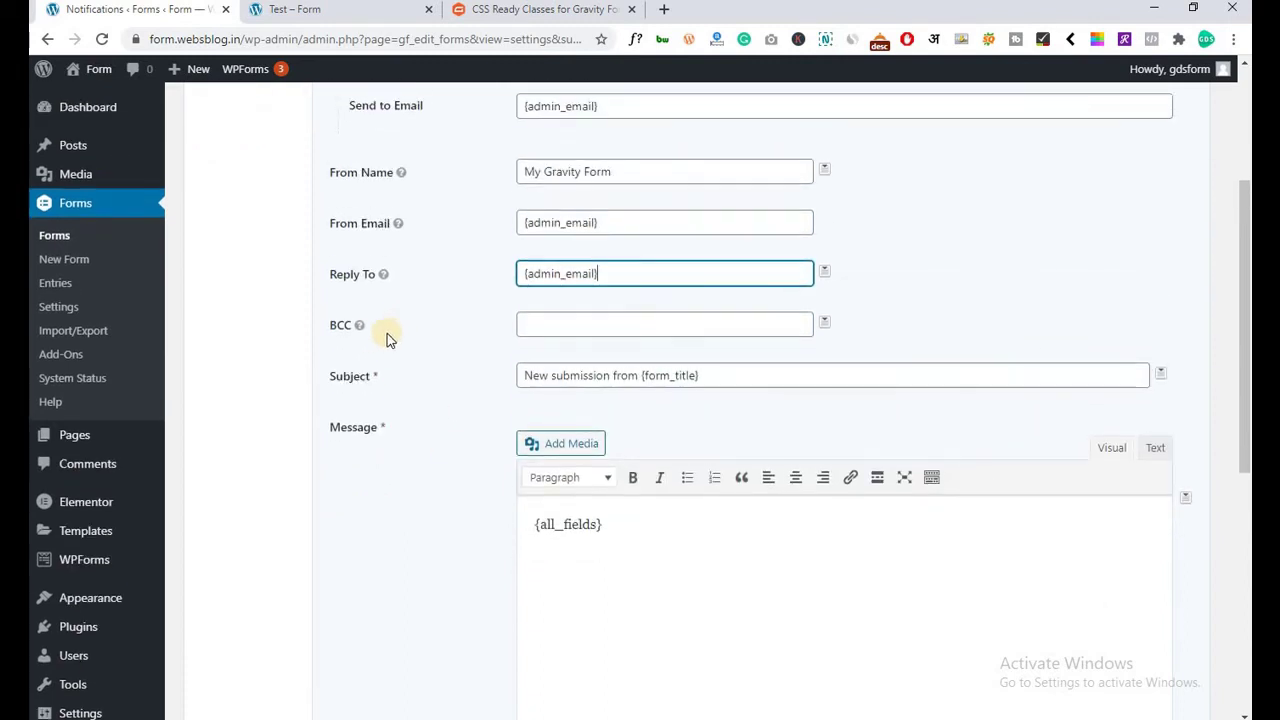
{"action": "mouse_move", "coordinate": [362, 328]}
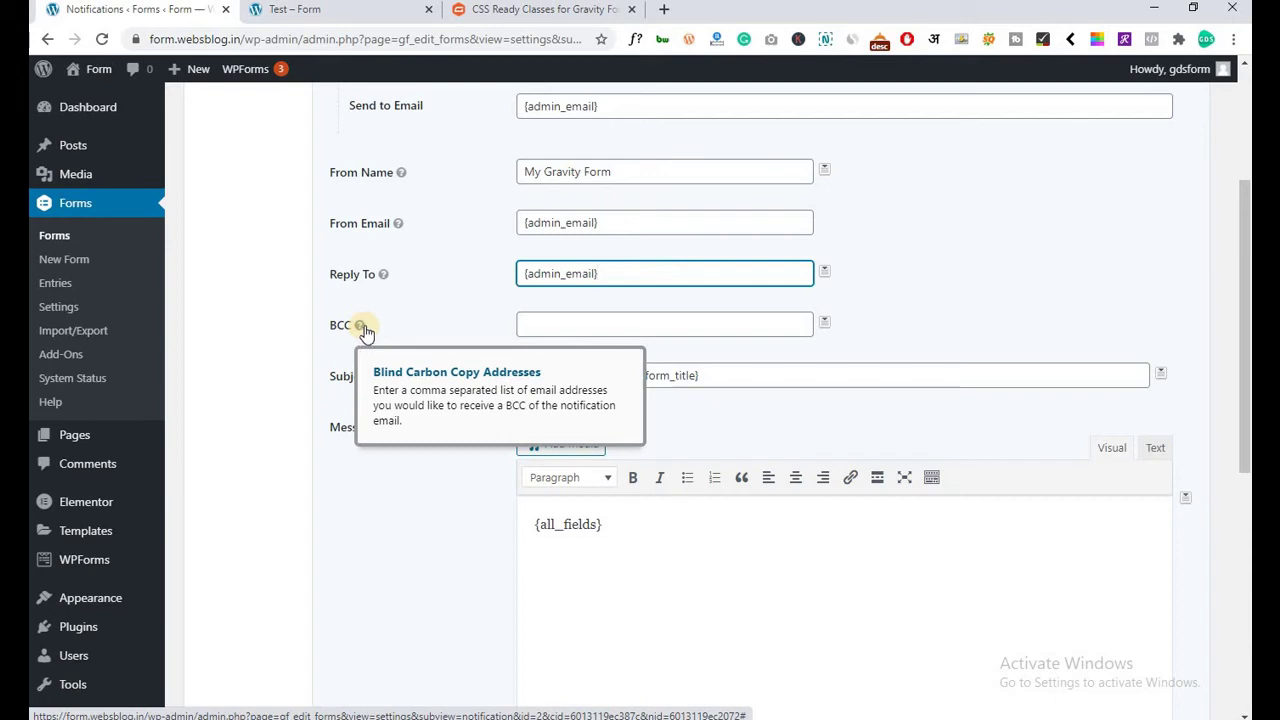
{"action": "left_click", "coordinate": [591, 321]}
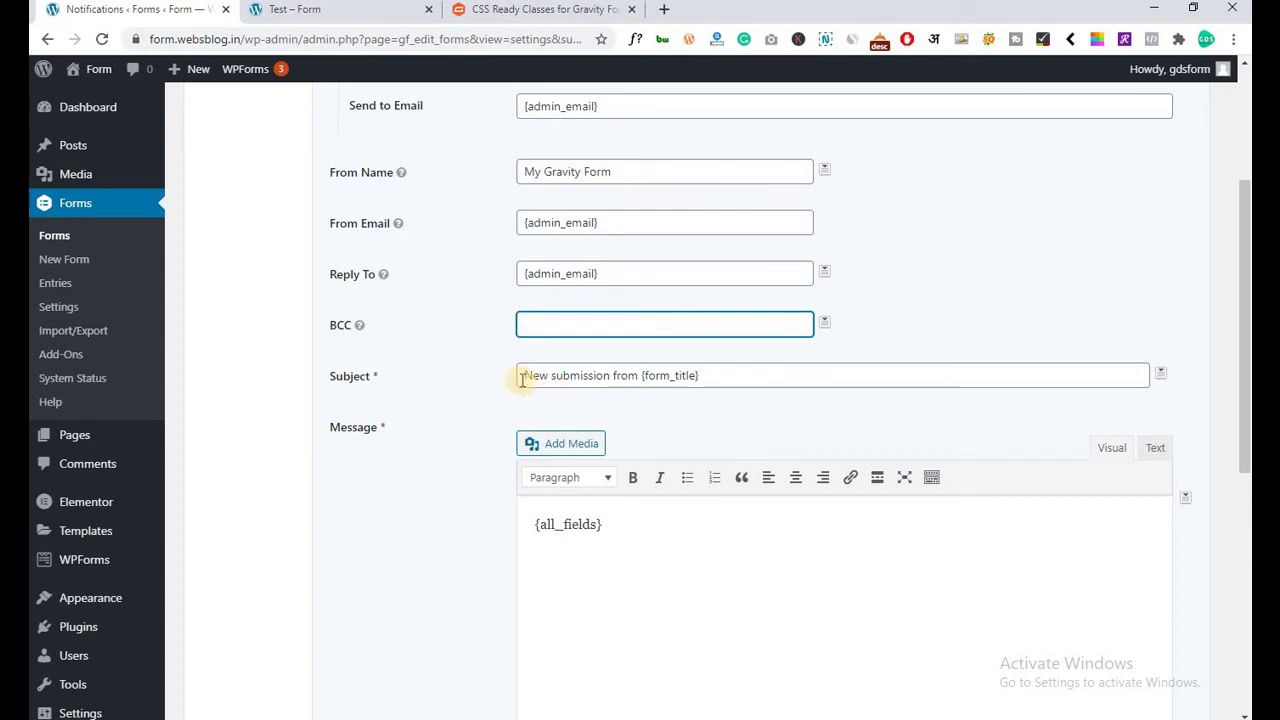
Delete the words "New submission from" from the notification subject, keeping the {form_title} merge tag.
{"action": "double_click", "coordinate": [528, 376]}
{"action": "left_click_drag", "start_coordinate": [571, 378], "coordinate": [646, 375]}
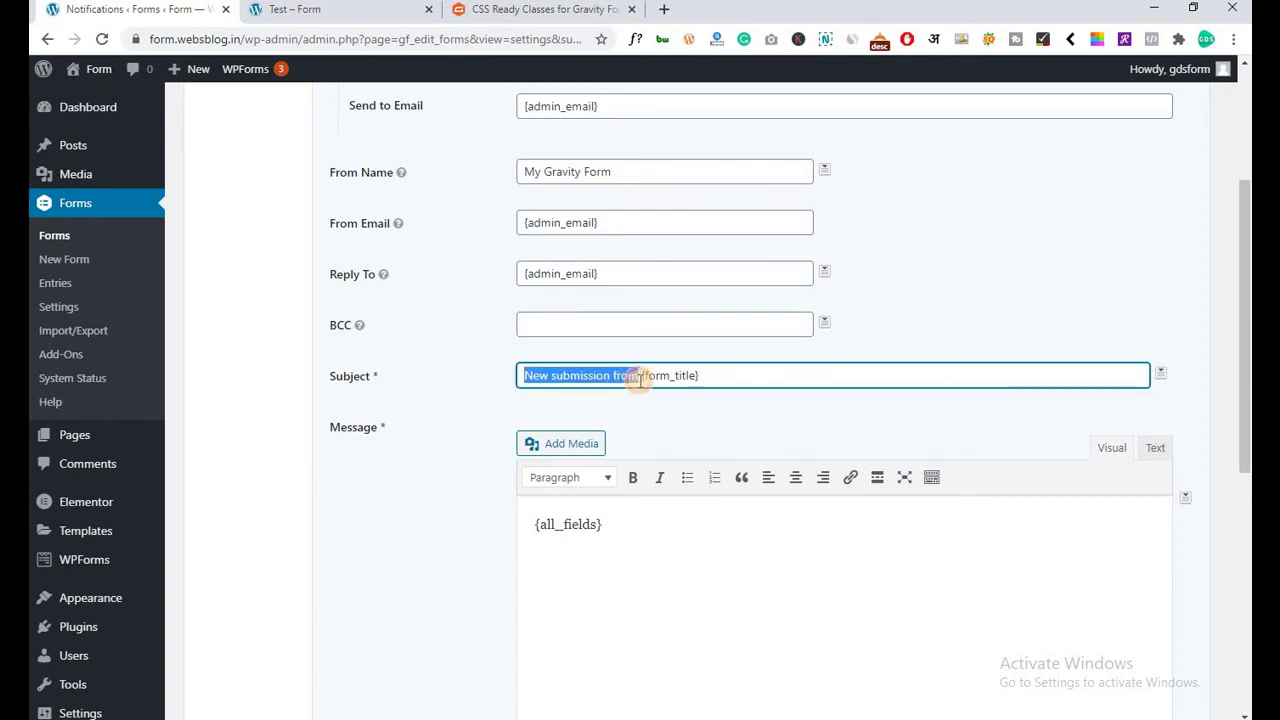
{"action": "left_click", "coordinate": [519, 381]}
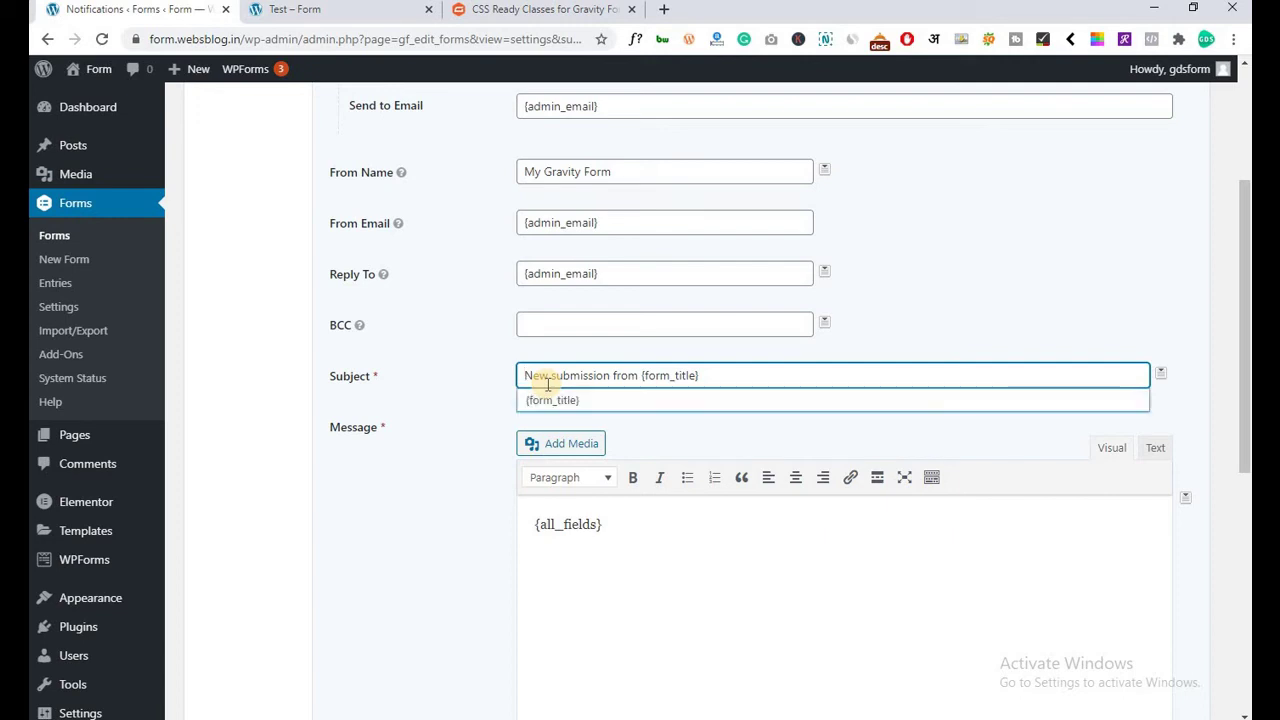
{"action": "key", "text": "shift+Right"}
{"action": "key", "text": "shift+Right"}
{"action": "key", "text": "shift+Right"}
{"action": "key", "text": "shift+Right"}
{"action": "key", "text": "shift+Right"}
{"action": "key", "text": "shift+Right"}
{"action": "key", "text": "shift+Right"}
{"action": "key", "text": "shift+Right"}
{"action": "key", "text": "shift+Right"}
{"action": "key", "text": "shift+Right"}
{"action": "key", "text": "shift+Right"}
{"action": "key", "text": "shift+Right"}
{"action": "key", "text": "shift+Right"}
{"action": "key", "text": "shift+Right"}
{"action": "key", "text": "shift+Right"}
{"action": "key", "text": "shift+Right"}
{"action": "key", "text": "shift+Right"}
{"action": "key", "text": "shift+Right"}
{"action": "key", "text": "shift+Right"}
{"action": "key", "text": "shift+Right"}
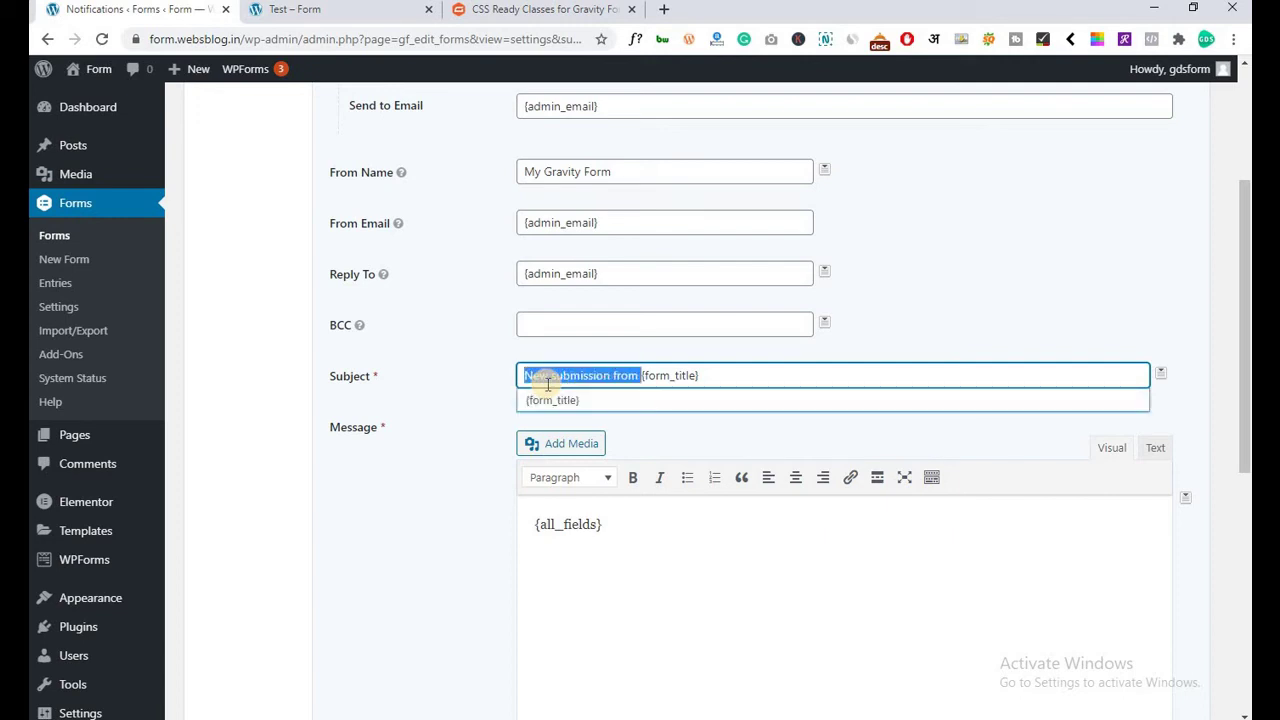
{"action": "key", "text": "BackSpace"}
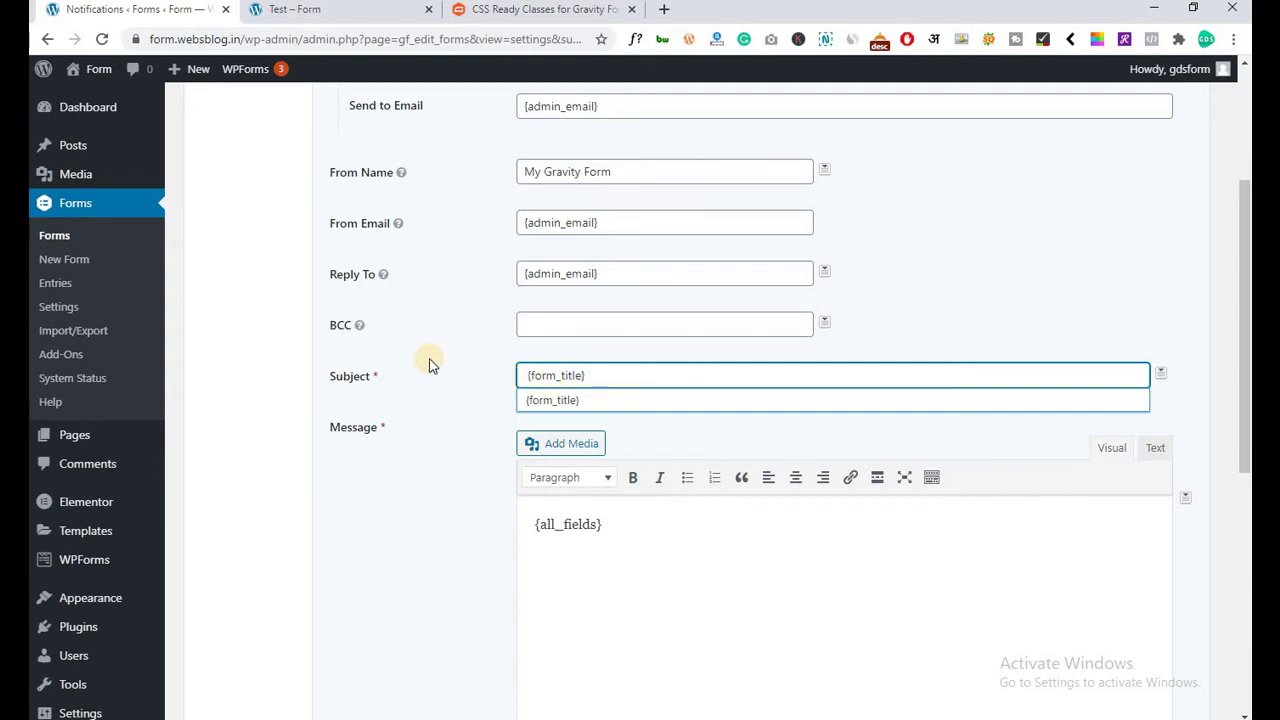
Copy "My Gravity Form" from the From Name into the subject, in front of {form_title}.
{"action": "scroll", "coordinate": [430, 355], "scroll_direction": "up", "scroll_amount": 1}
{"action": "left_click", "coordinate": [626, 264]}
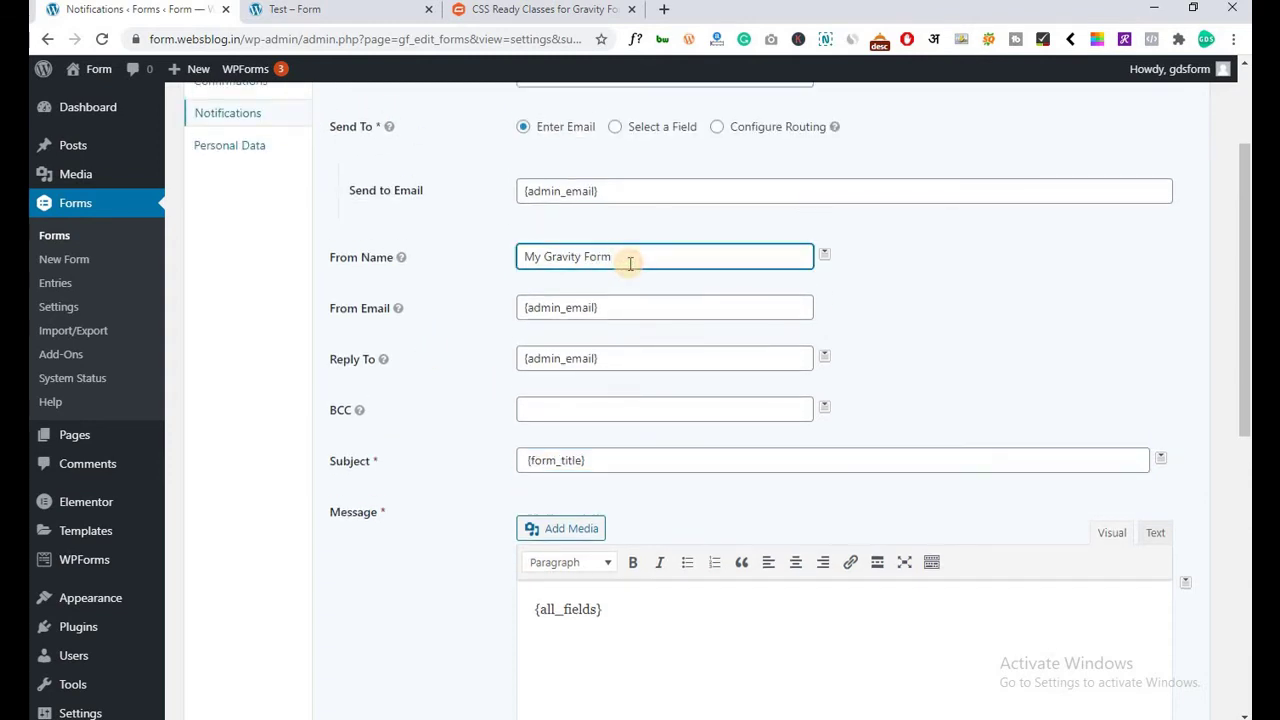
{"action": "left_click", "coordinate": [523, 460]}
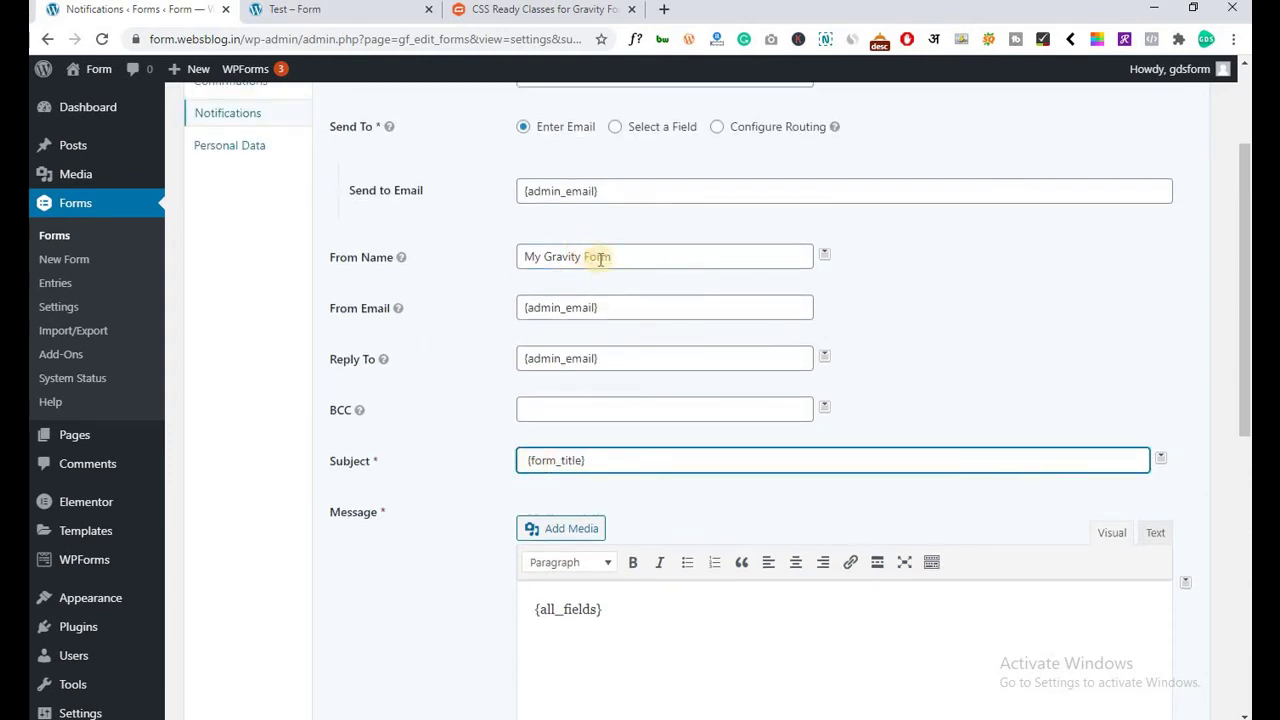
{"action": "left_click_drag", "start_coordinate": [618, 257], "coordinate": [515, 262]}
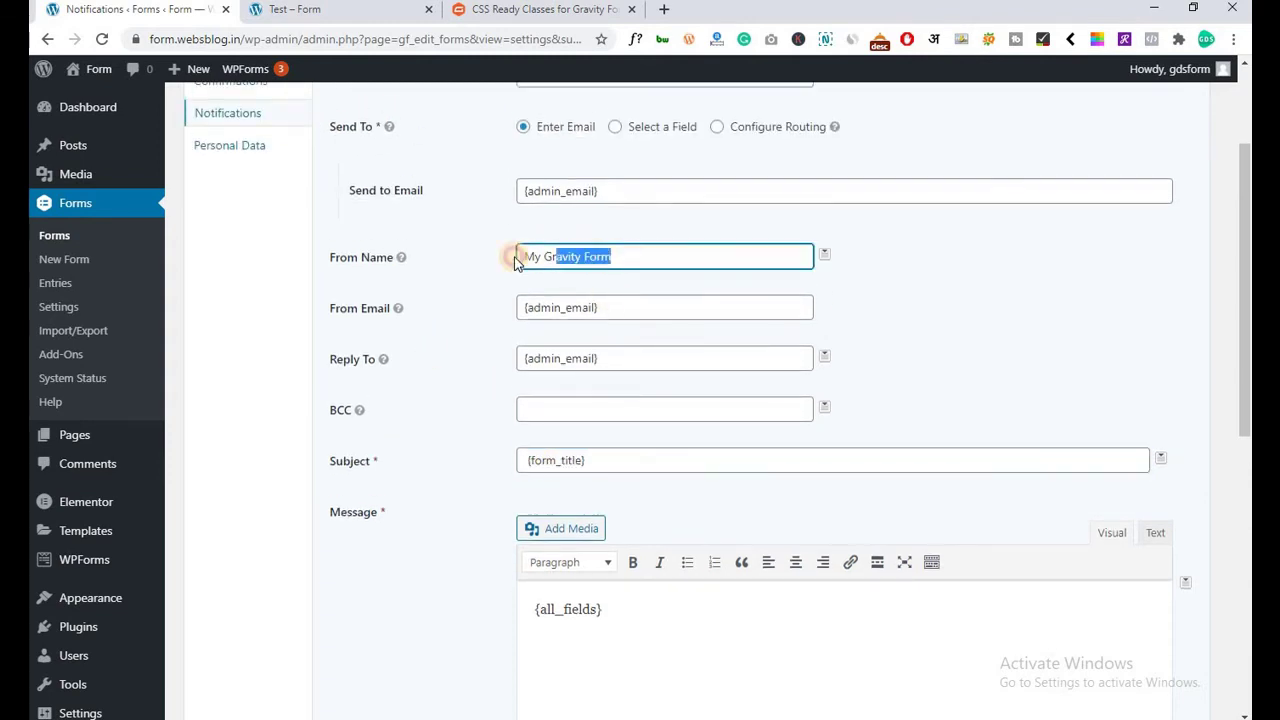
{"action": "left_click", "coordinate": [522, 461]}
{"action": "key", "text": "ctrl+v"}
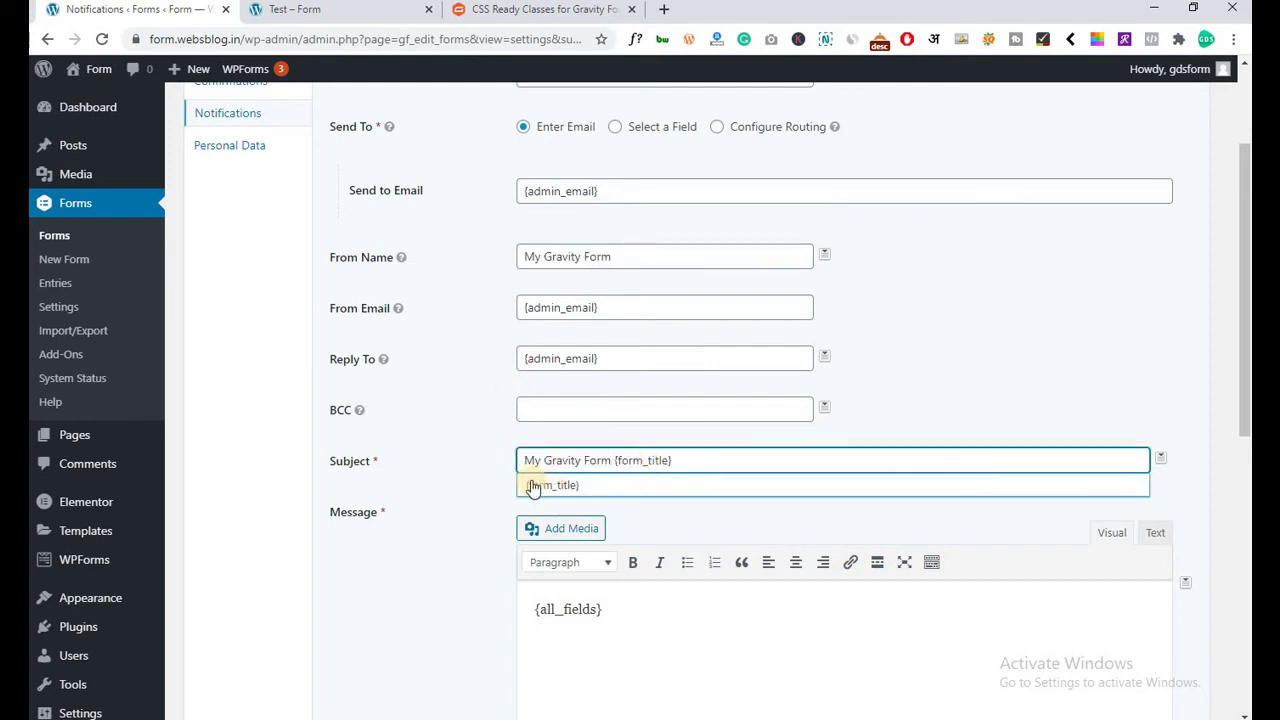
{"action": "left_click", "coordinate": [505, 462]}
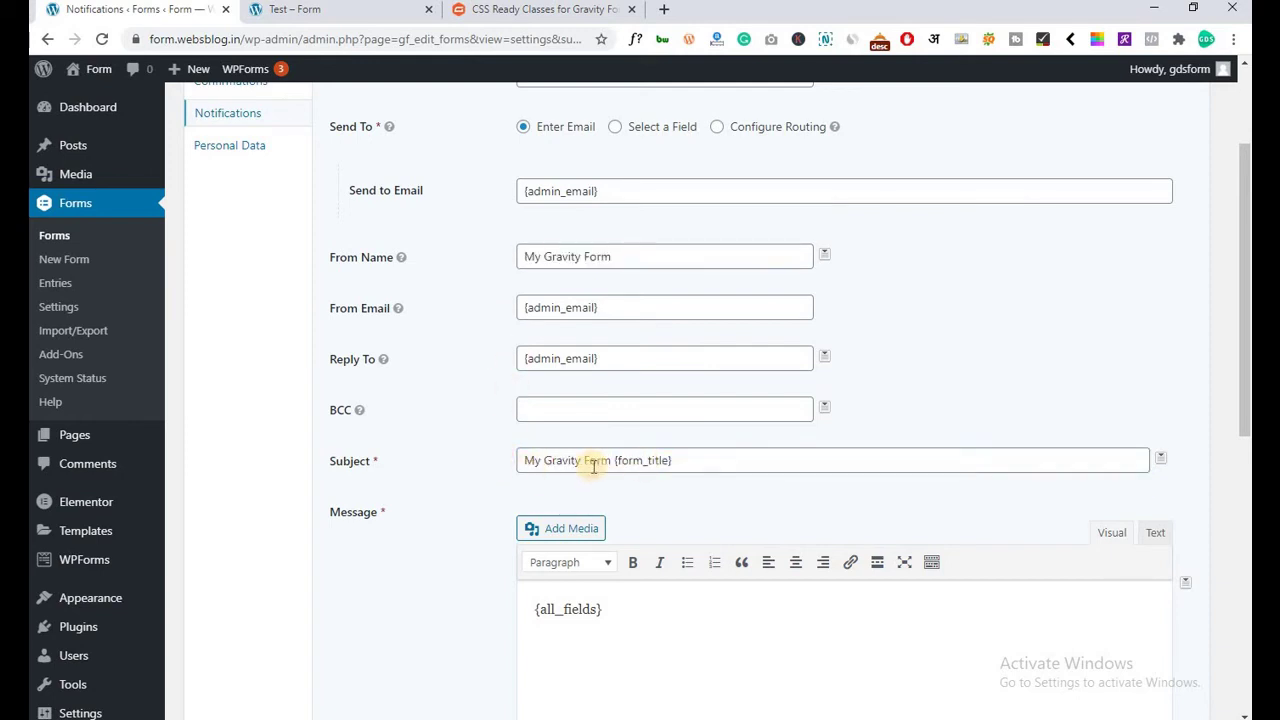
Remove the text in front of {form_title} so the subject contains only that merge tag.
{"action": "left_click_drag", "start_coordinate": [543, 460], "coordinate": [617, 462]}
{"action": "key", "text": "BackSpace"}
{"action": "key", "text": "BackSpace"}
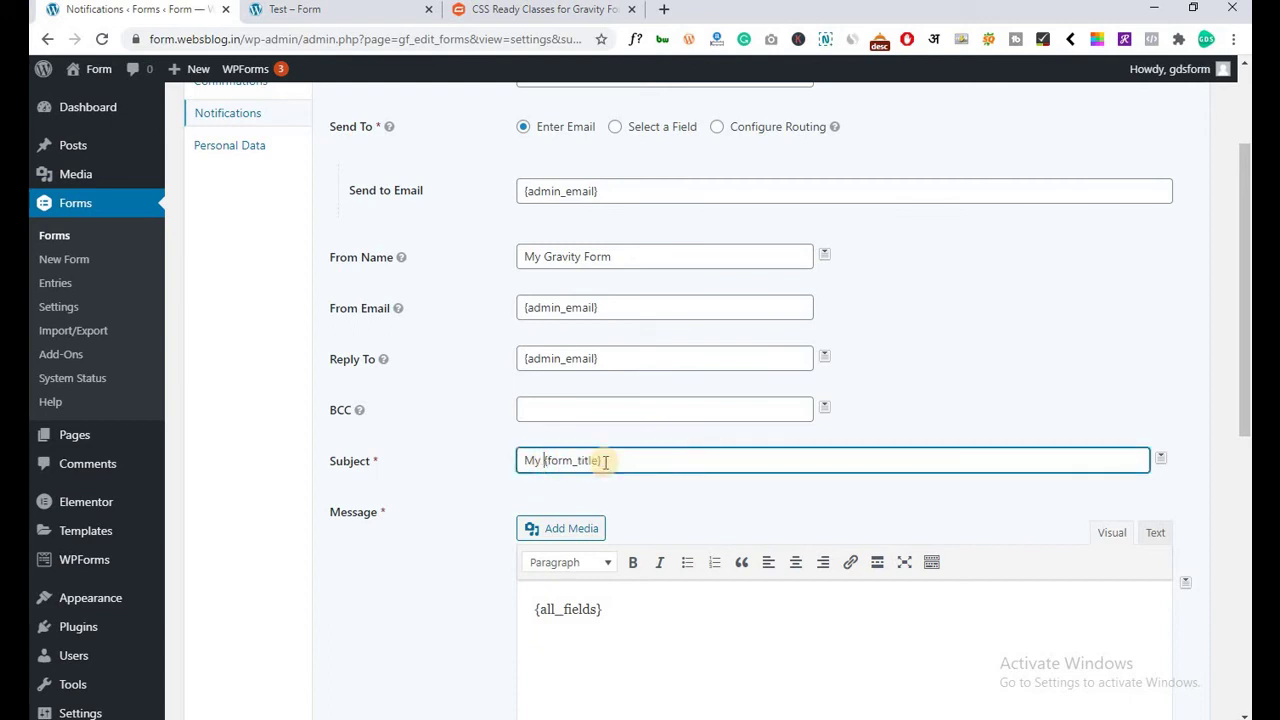
{"action": "key", "text": "BackSpace"}
{"action": "key", "text": "BackSpace"}
{"action": "left_click", "coordinate": [440, 490]}
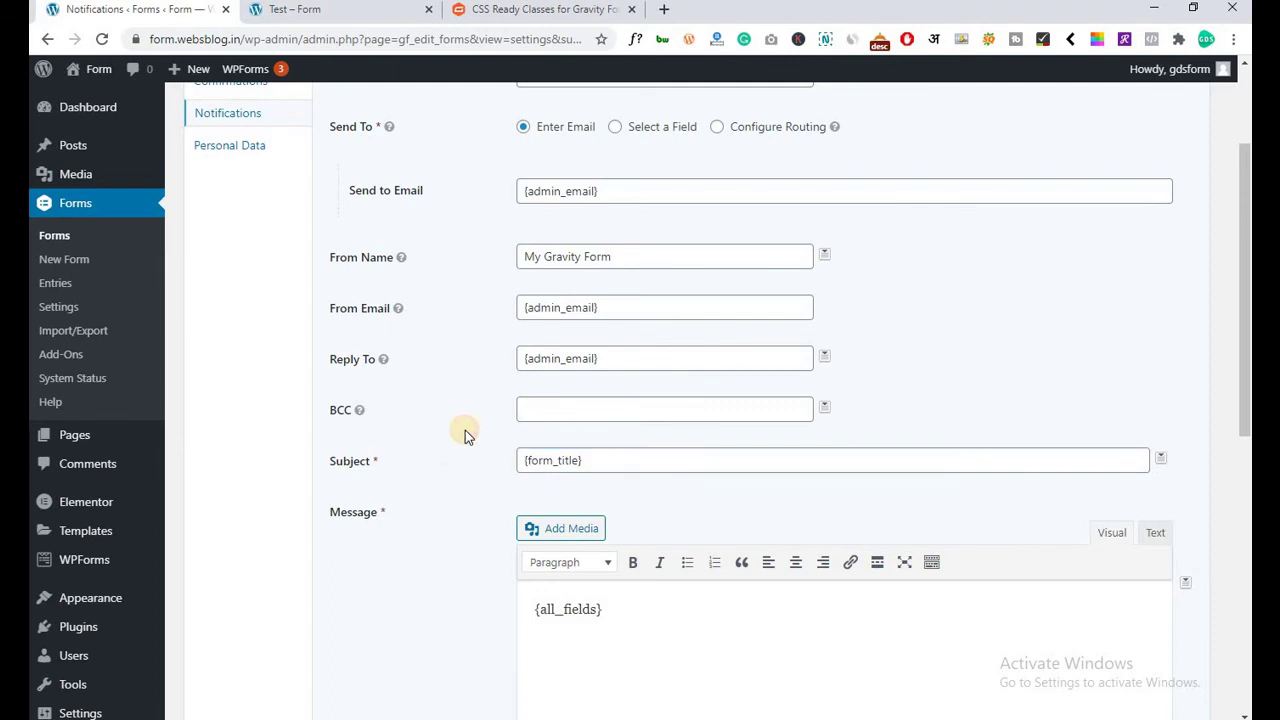
Examine the notification's message body and browse the merge tags that can be inserted into it.
{"action": "scroll", "coordinate": [465, 430], "scroll_direction": "down", "scroll_amount": 1}
{"action": "scroll", "coordinate": [465, 431], "scroll_direction": "down", "scroll_amount": 1}
{"action": "left_click", "coordinate": [562, 410]}
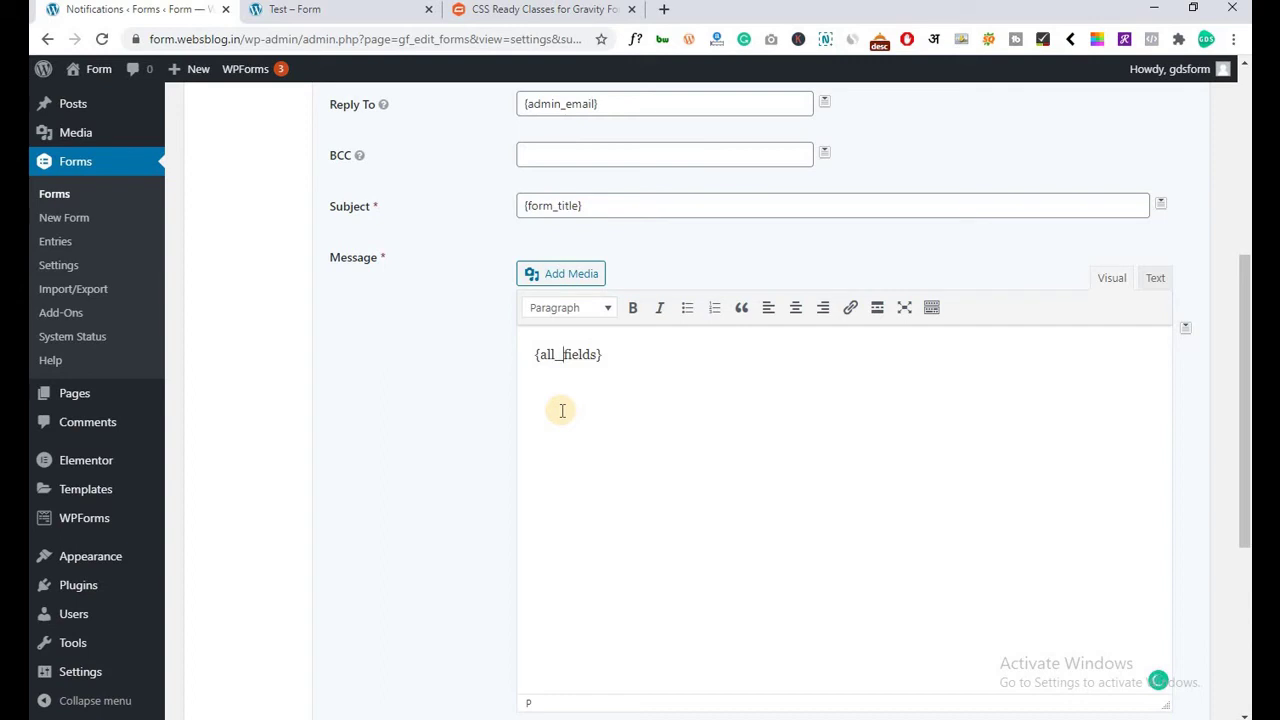
{"action": "left_click", "coordinate": [625, 359]}
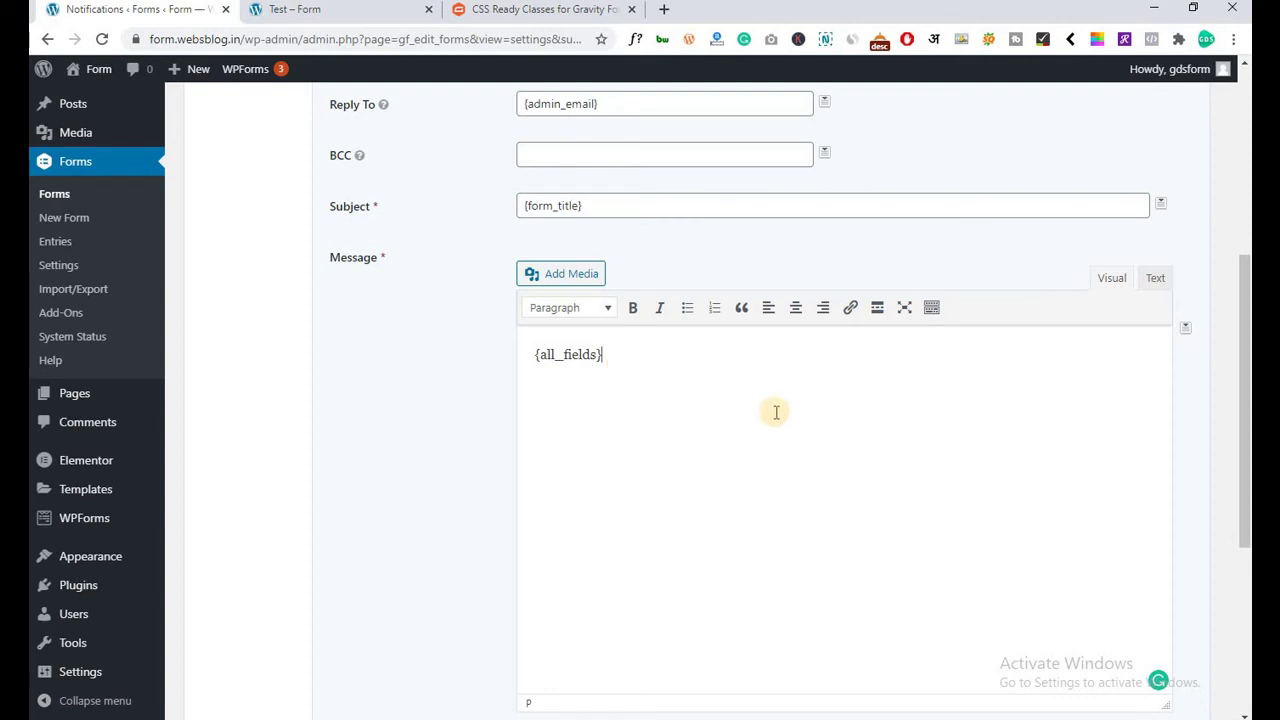
{"action": "scroll", "coordinate": [771, 411], "scroll_direction": "down", "scroll_amount": 2}
{"action": "scroll", "coordinate": [771, 417], "scroll_direction": "up", "scroll_amount": 1}
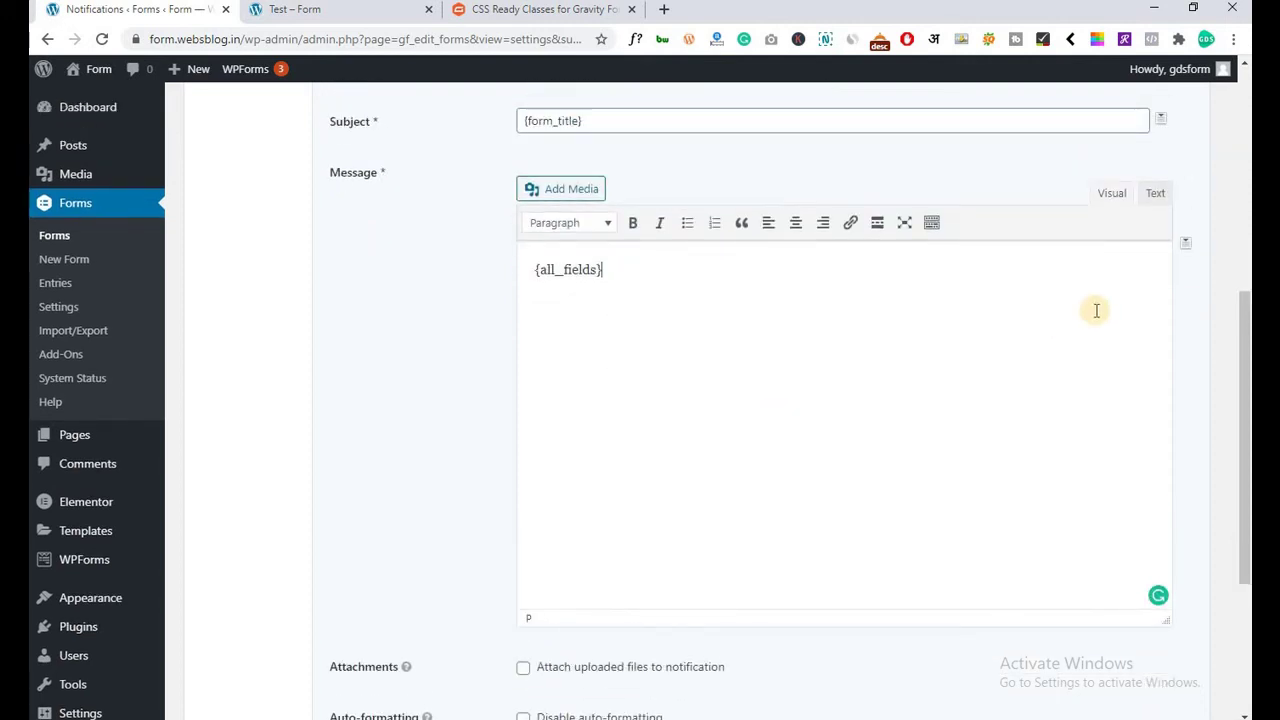
{"action": "left_click", "coordinate": [1186, 246]}
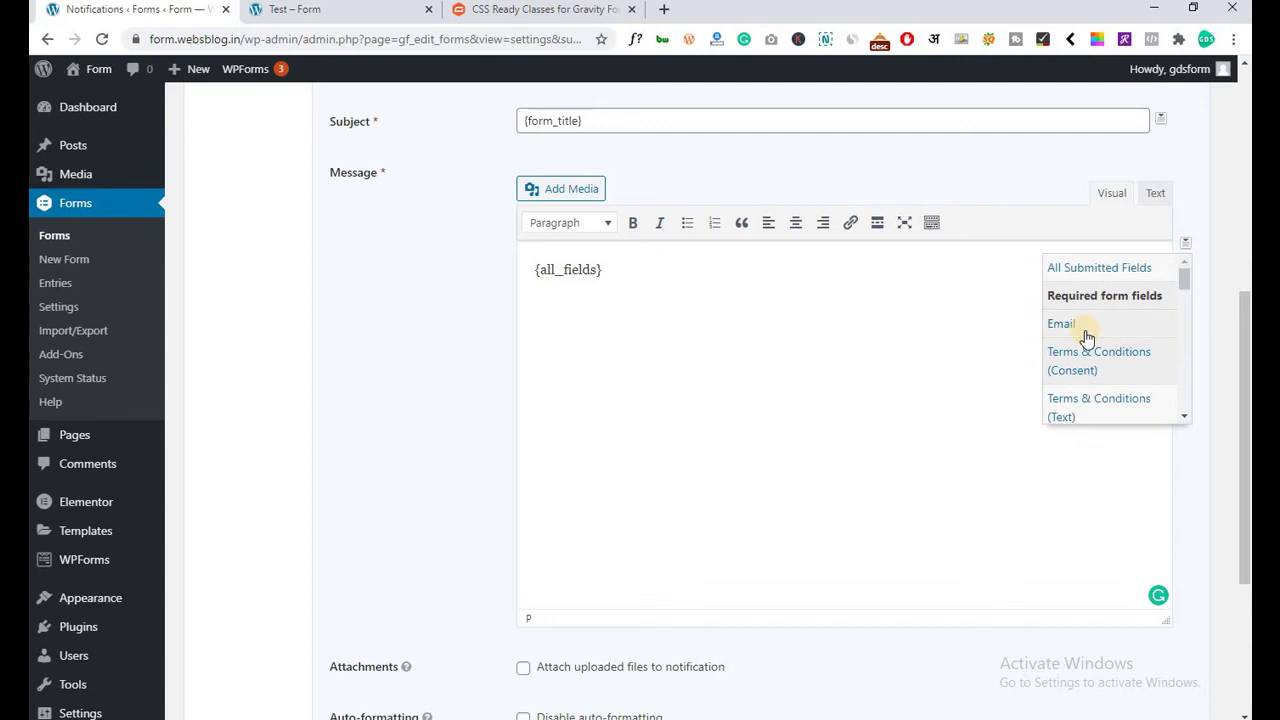
{"action": "scroll", "coordinate": [1087, 338], "scroll_direction": "down", "scroll_amount": 5}
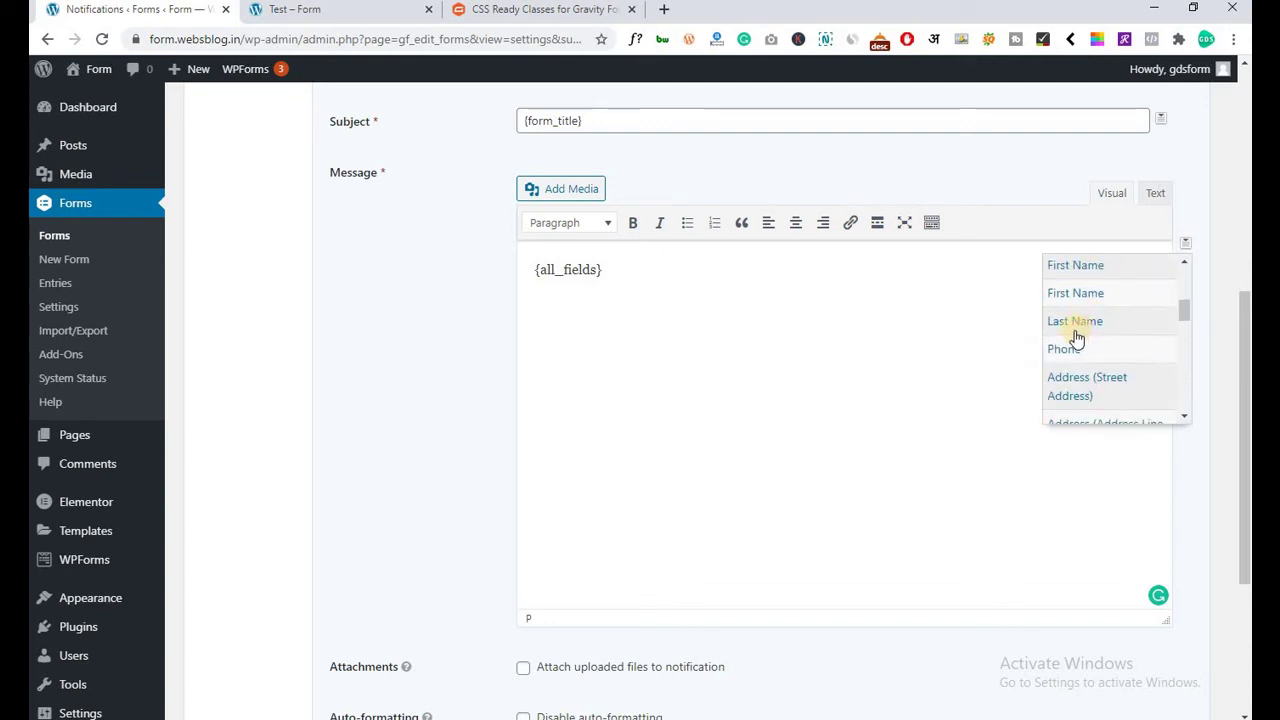
{"action": "scroll", "coordinate": [1076, 345], "scroll_direction": "down", "scroll_amount": 2}
{"action": "scroll", "coordinate": [1076, 345], "scroll_direction": "down", "scroll_amount": 4}
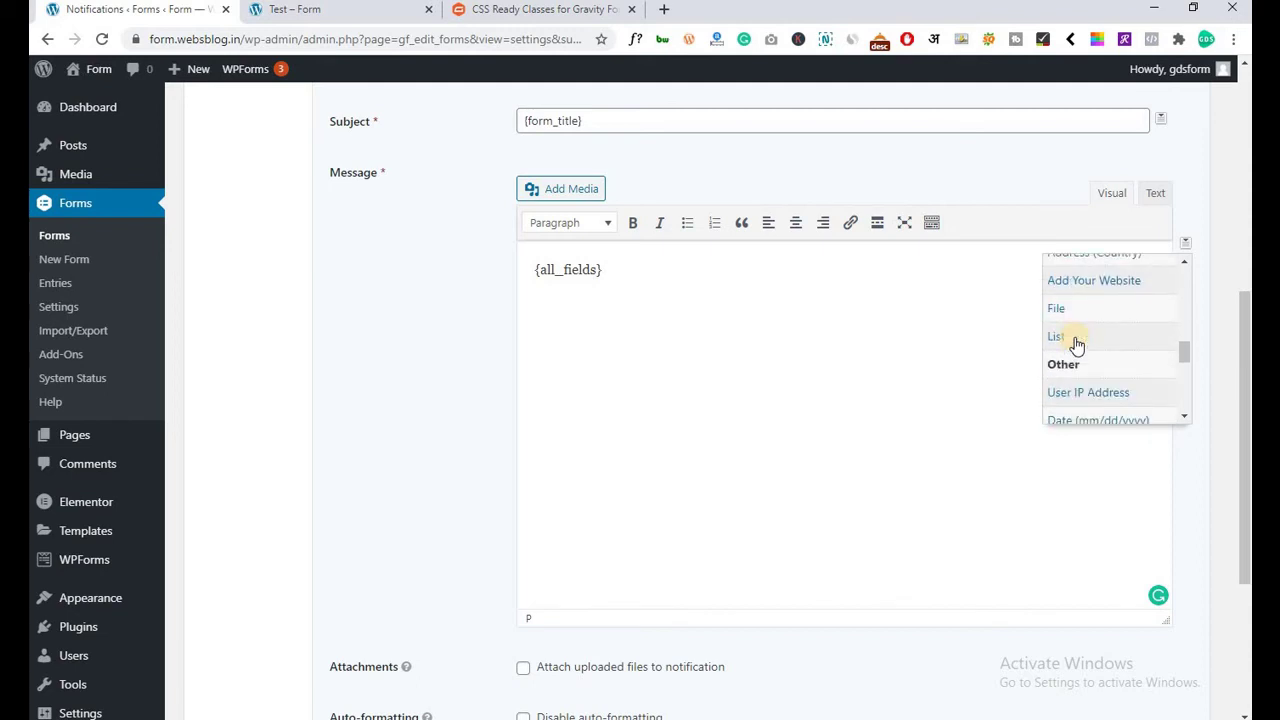
{"action": "scroll", "coordinate": [1076, 345], "scroll_direction": "up", "scroll_amount": 2}
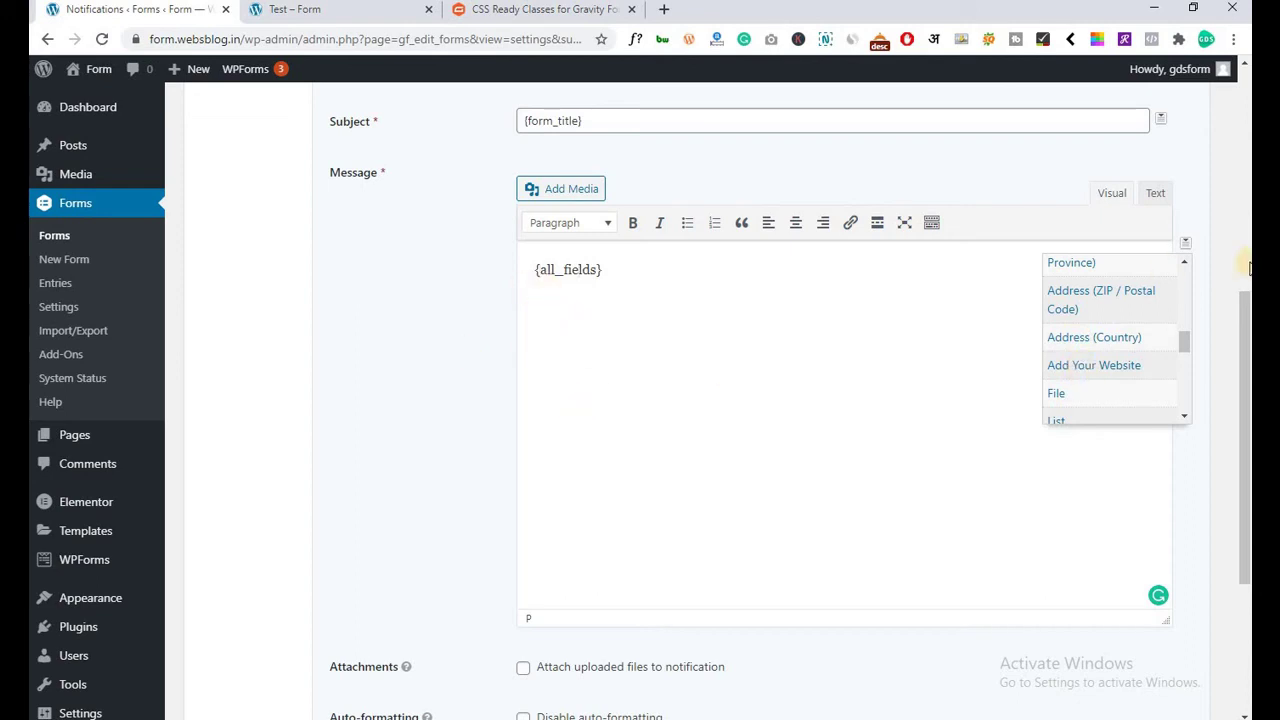
{"action": "left_click", "coordinate": [1184, 245]}
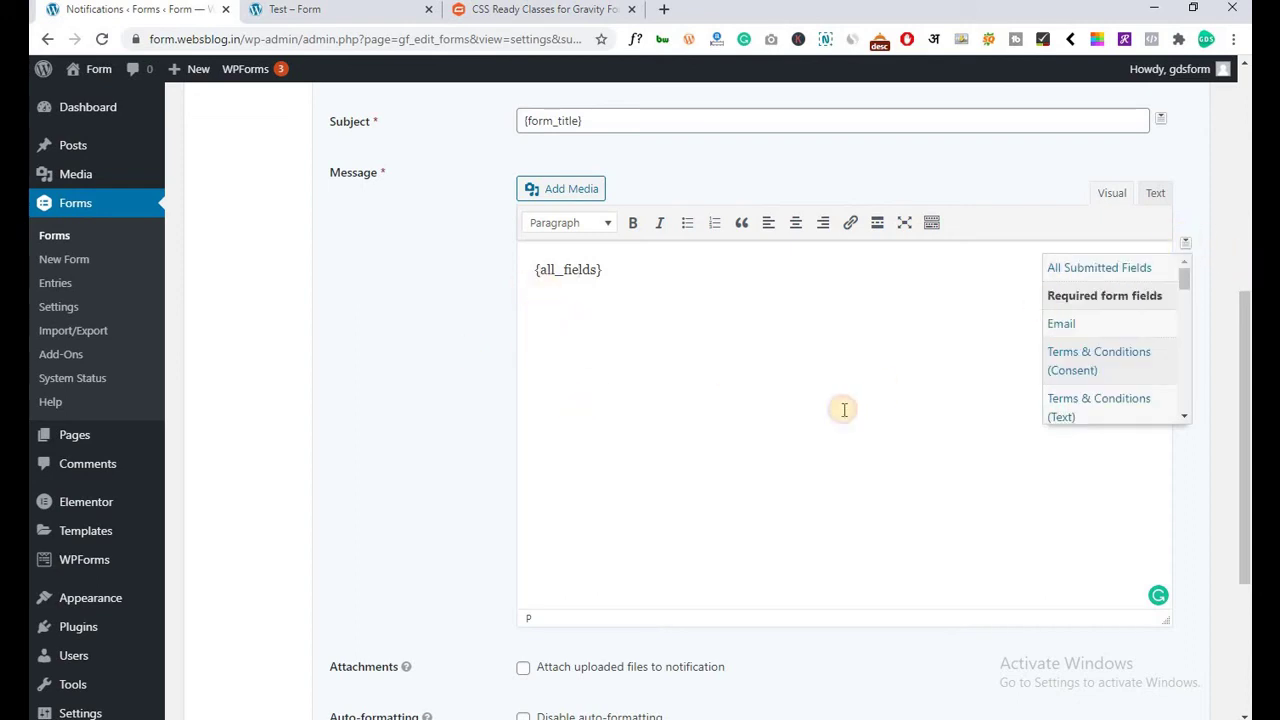
{"action": "left_click", "coordinate": [1205, 332]}
Enable attaching uploaded files to the notification and save the notification.
{"action": "scroll", "coordinate": [449, 530], "scroll_direction": "down", "scroll_amount": 2}
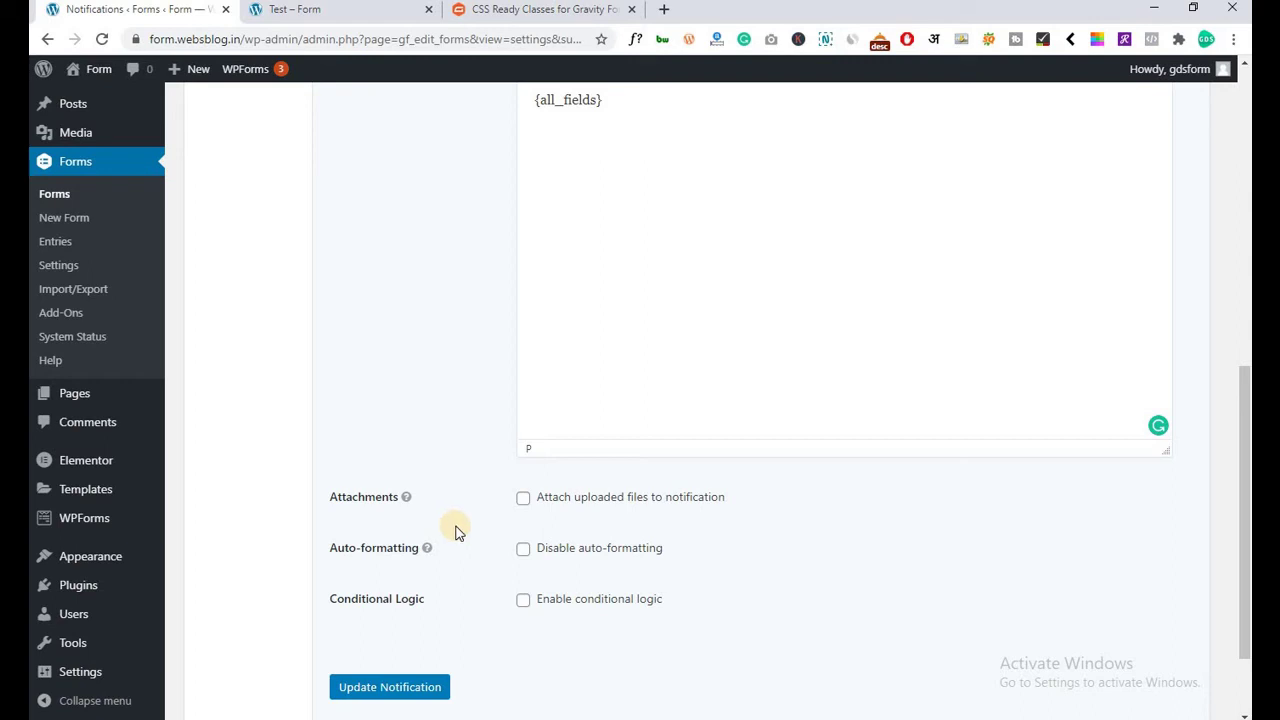
{"action": "left_click", "coordinate": [521, 499]}
{"action": "scroll", "coordinate": [525, 512], "scroll_direction": "down", "scroll_amount": 2}
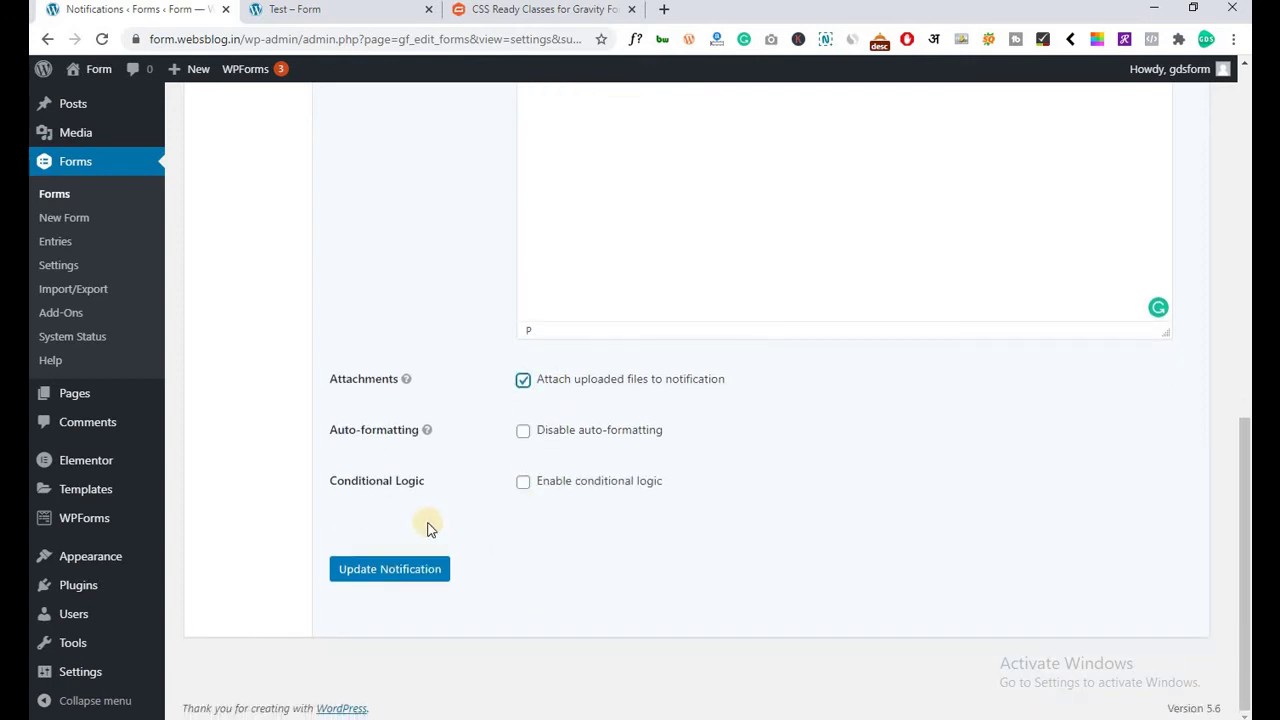
{"action": "left_click", "coordinate": [372, 571]}
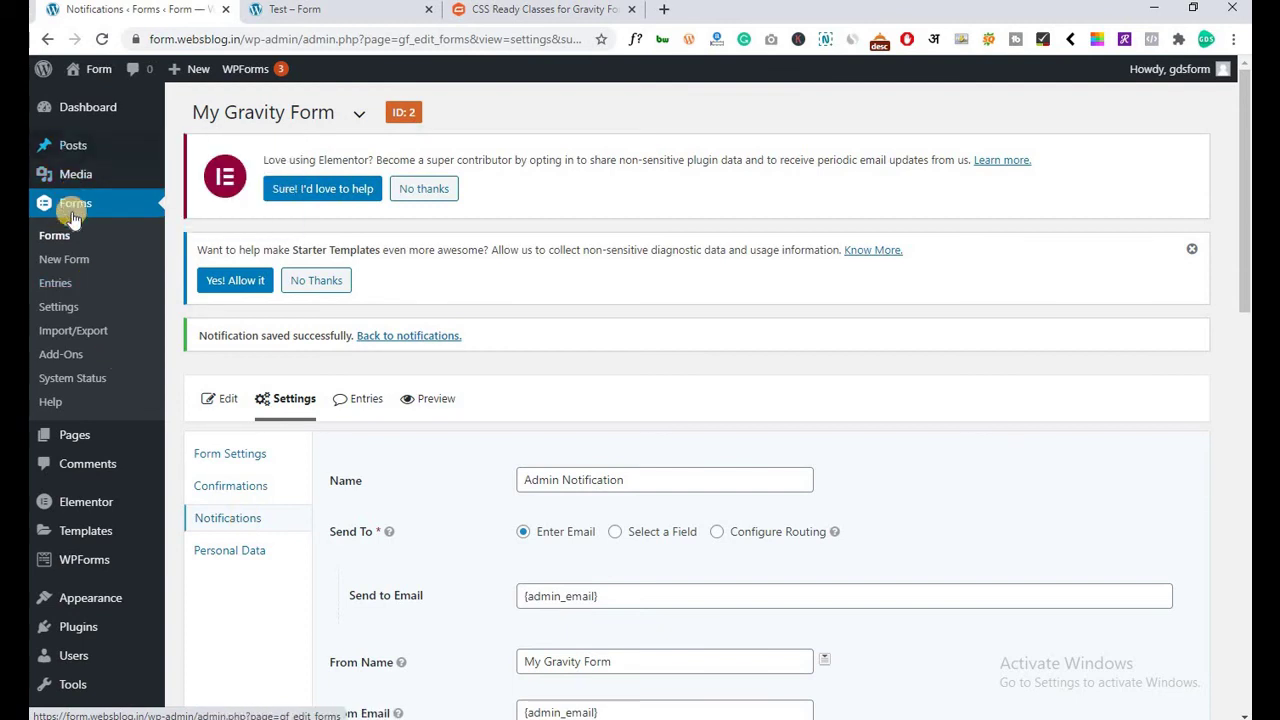
Start a new WordPress post in a separate browser tab.
{"action": "middle_click", "coordinate": [78, 148]}
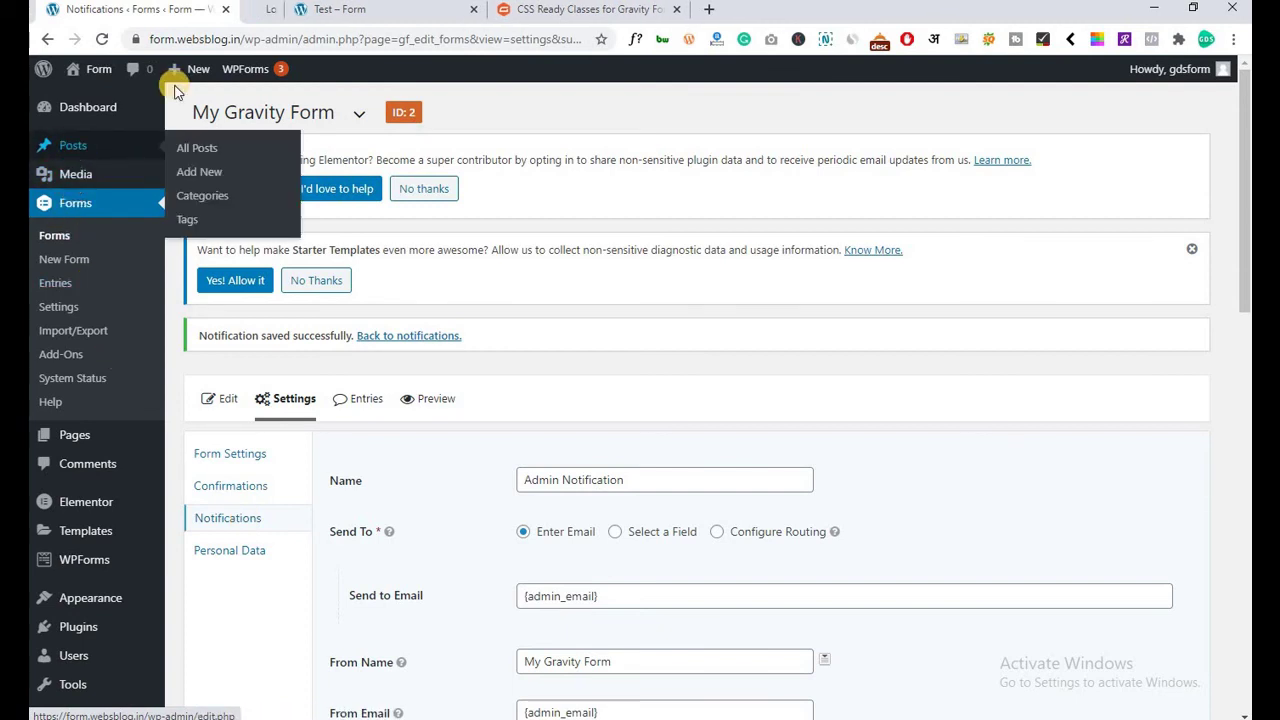
{"action": "key", "text": "ctrl+Tab"}
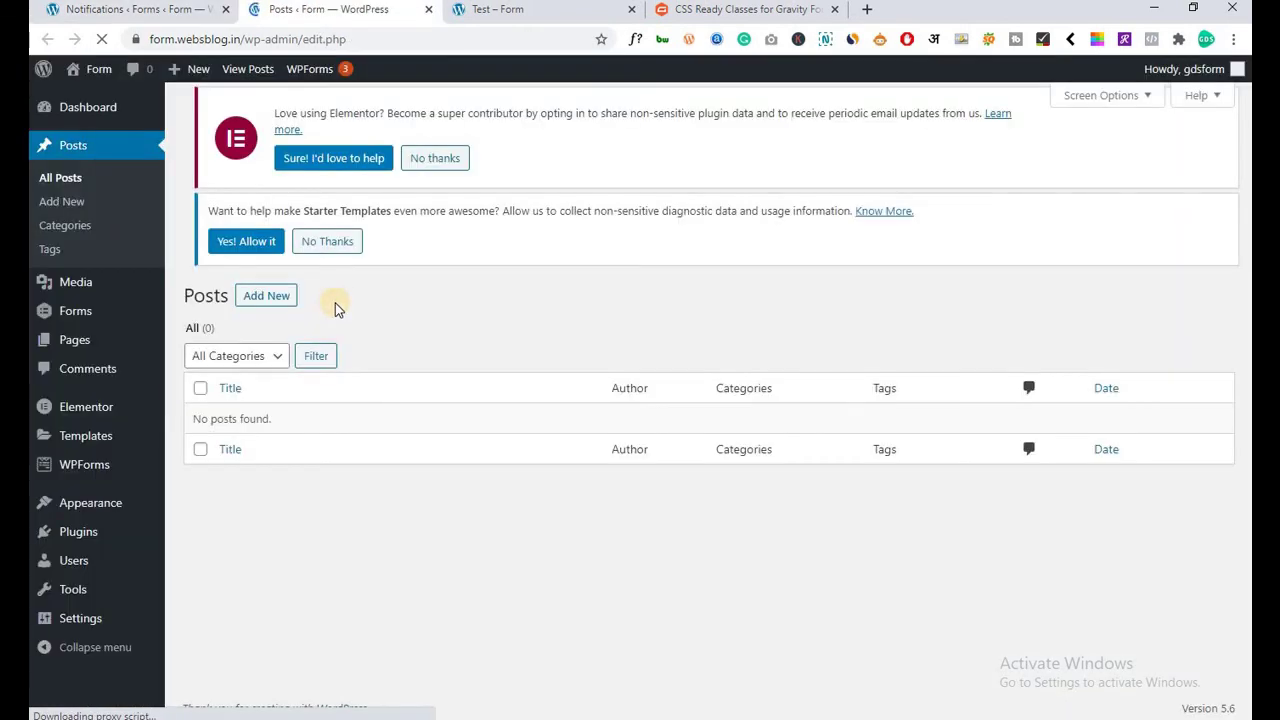
{"action": "left_click", "coordinate": [267, 113]}
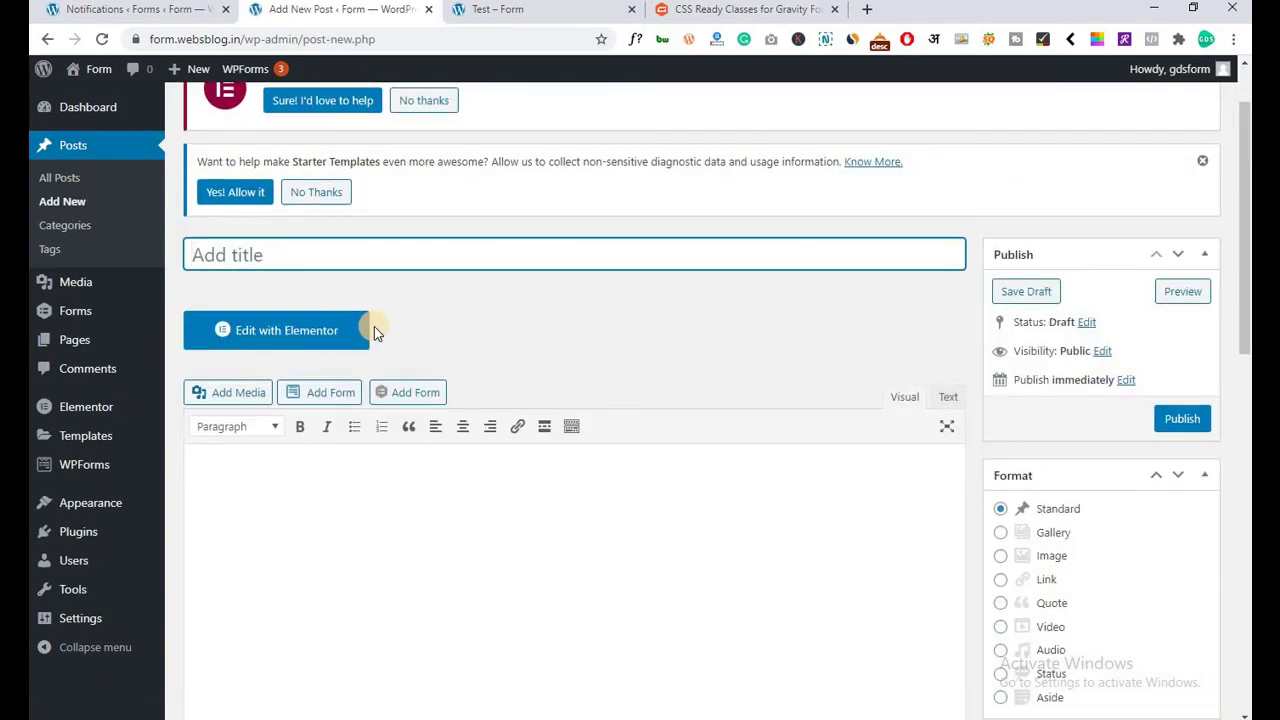
{"action": "scroll", "coordinate": [374, 326], "scroll_direction": "down", "scroll_amount": 1}
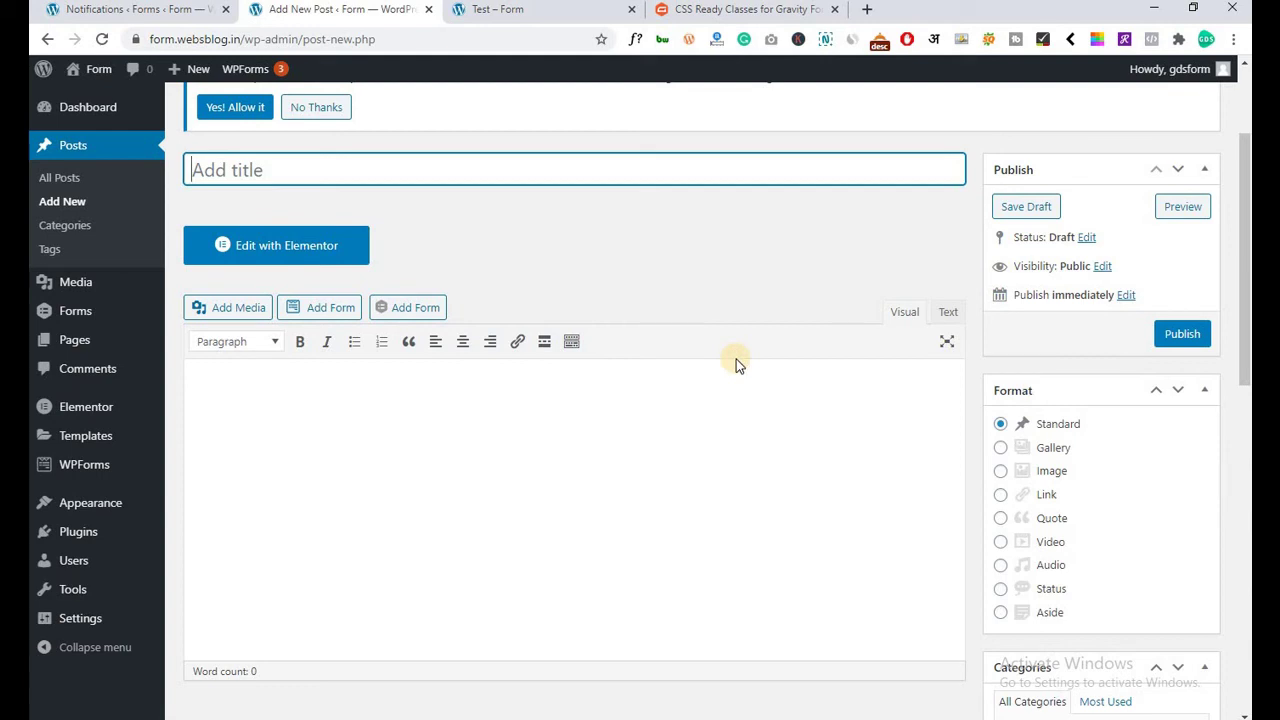
Insert My Gravity Form into the post content with the form description turned off and Ajax enabled.
{"action": "left_click", "coordinate": [410, 310]}
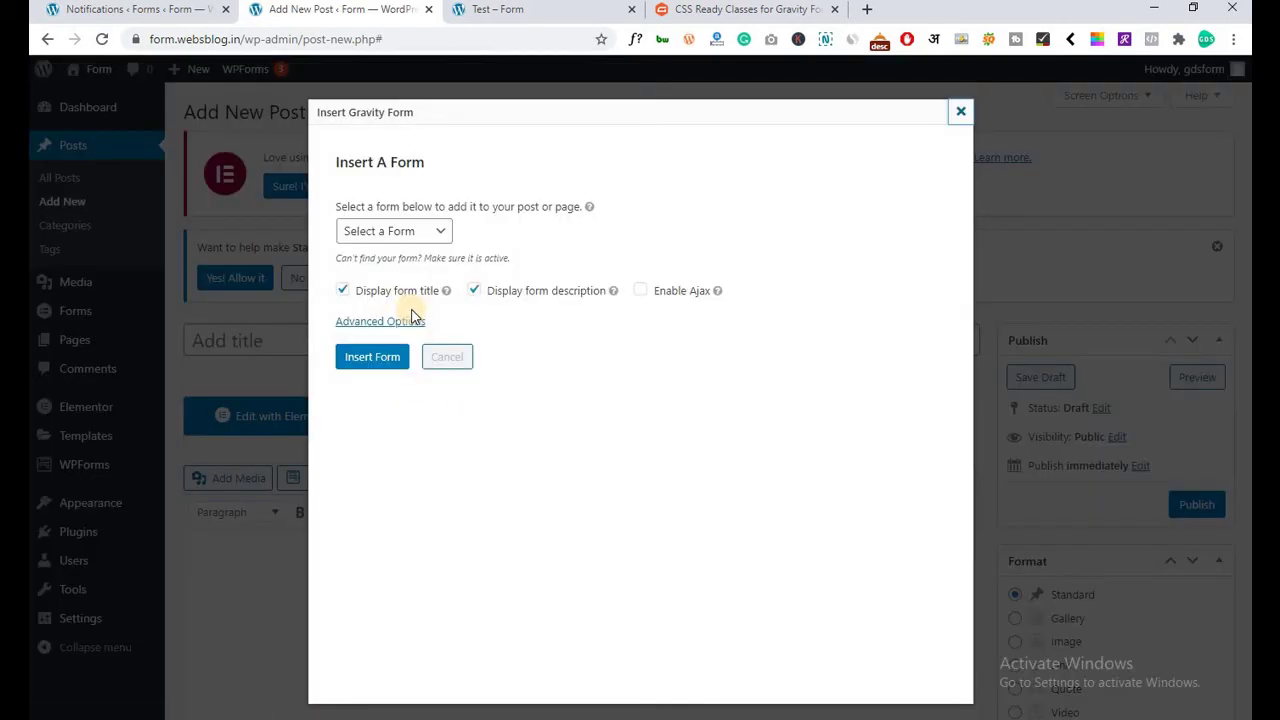
{"action": "left_click", "coordinate": [406, 232]}
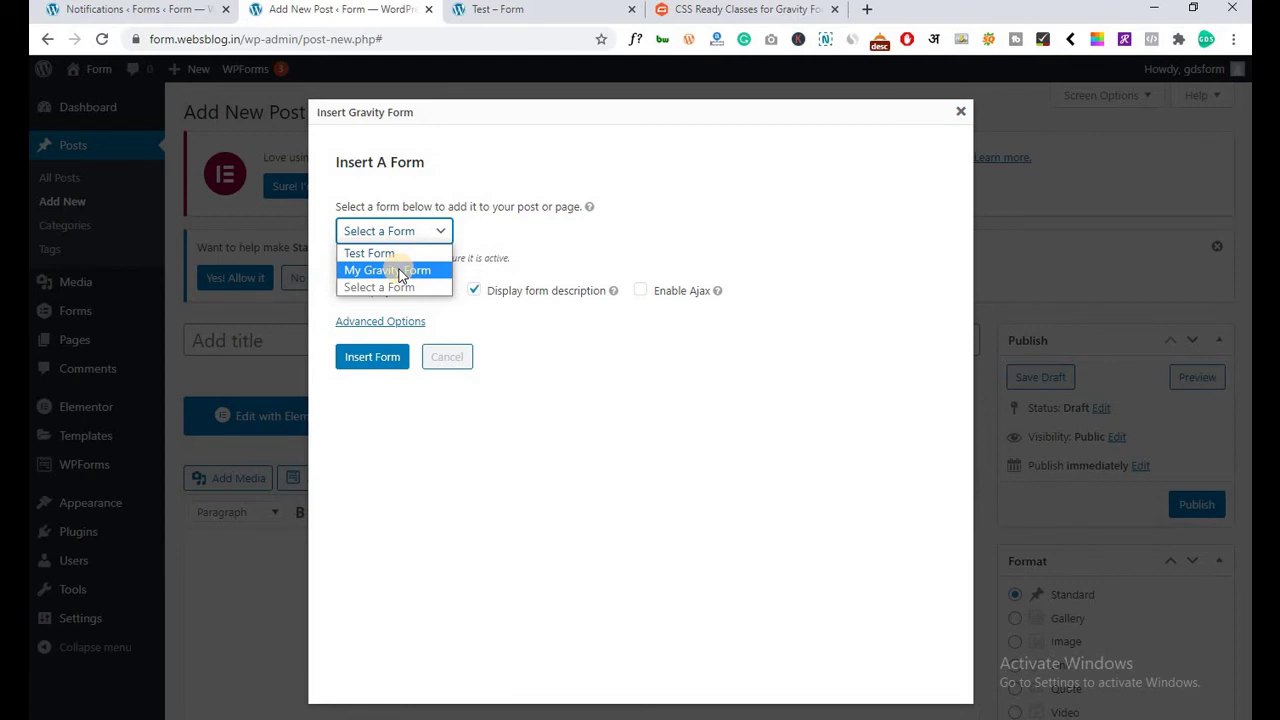
{"action": "left_click", "coordinate": [390, 270]}
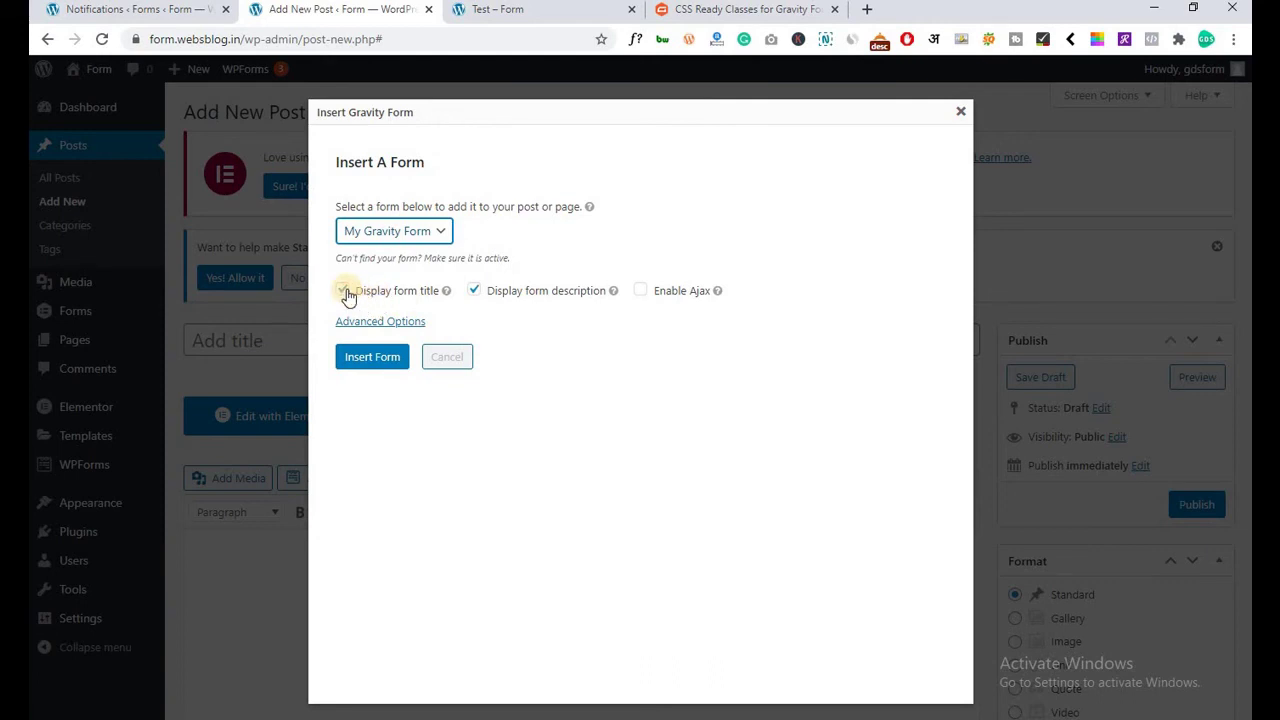
{"action": "left_click", "coordinate": [475, 292]}
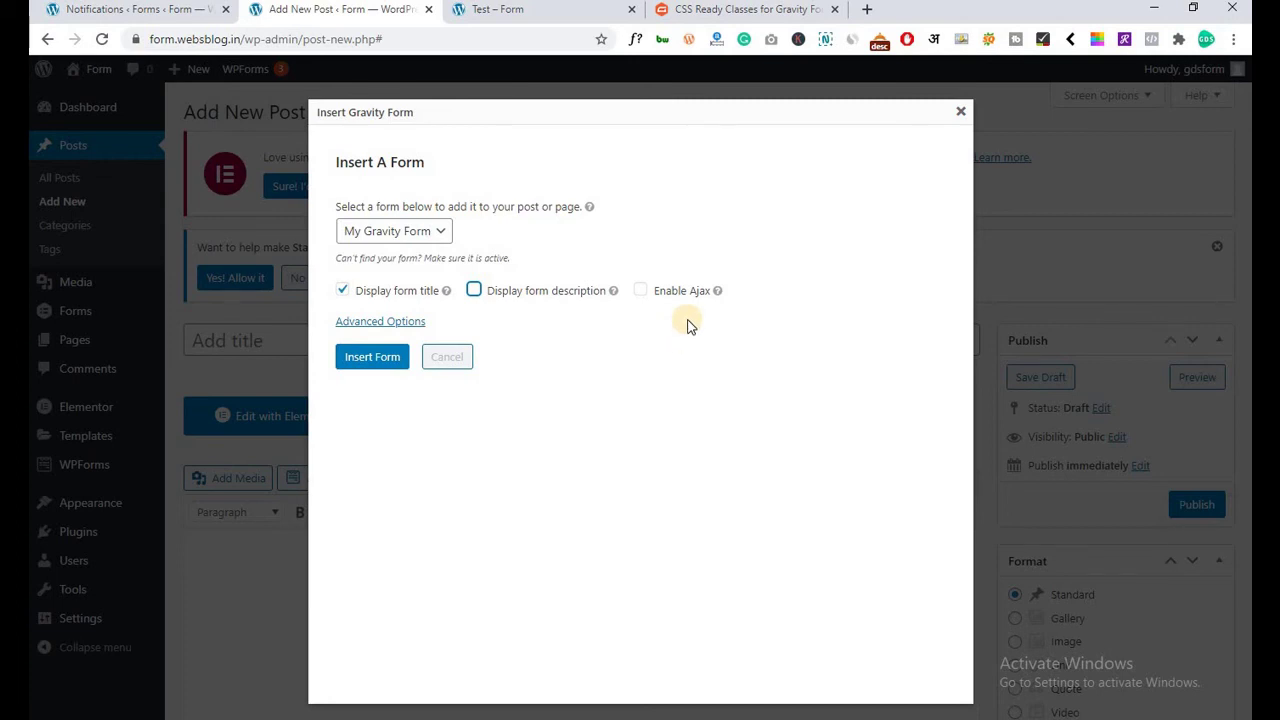
{"action": "left_click", "coordinate": [639, 293]}
{"action": "left_click", "coordinate": [370, 357]}
Cut the entire gravityform shortcode out of the post content.
{"action": "scroll", "coordinate": [274, 354], "scroll_direction": "down", "scroll_amount": 3}
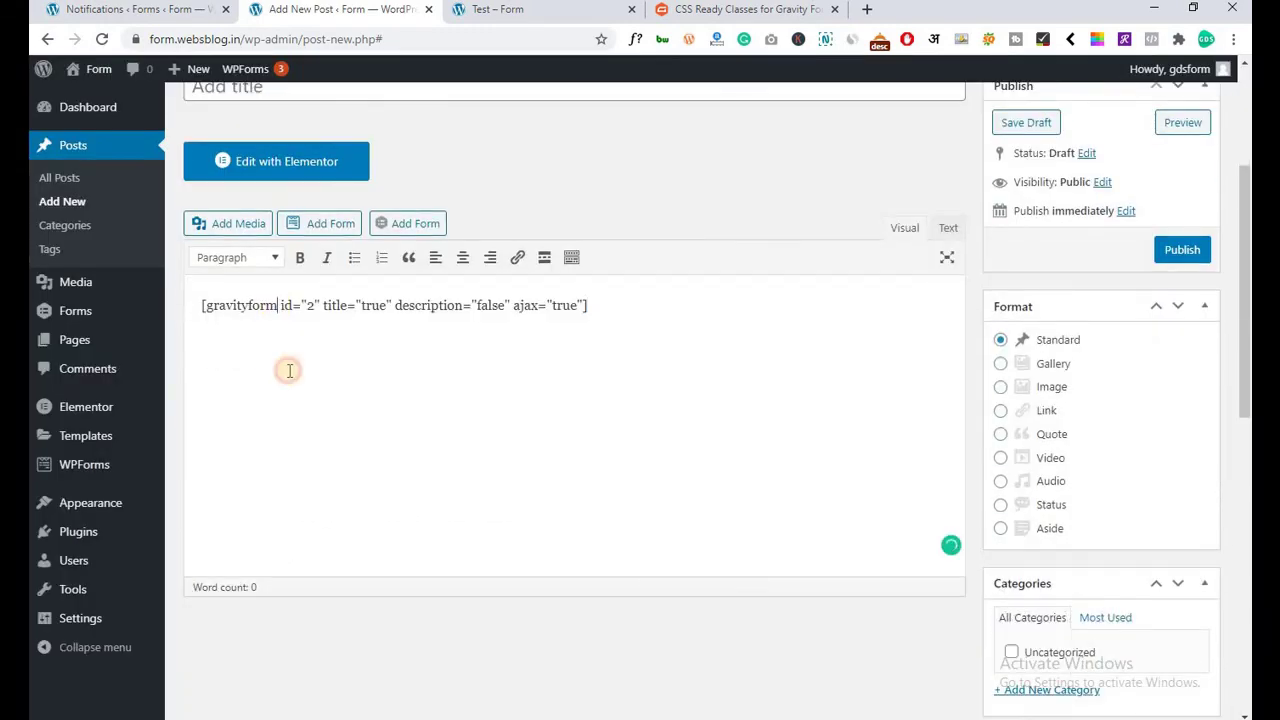
{"action": "scroll", "coordinate": [289, 370], "scroll_direction": "up", "scroll_amount": 1}
{"action": "key", "text": "ctrl+a"}
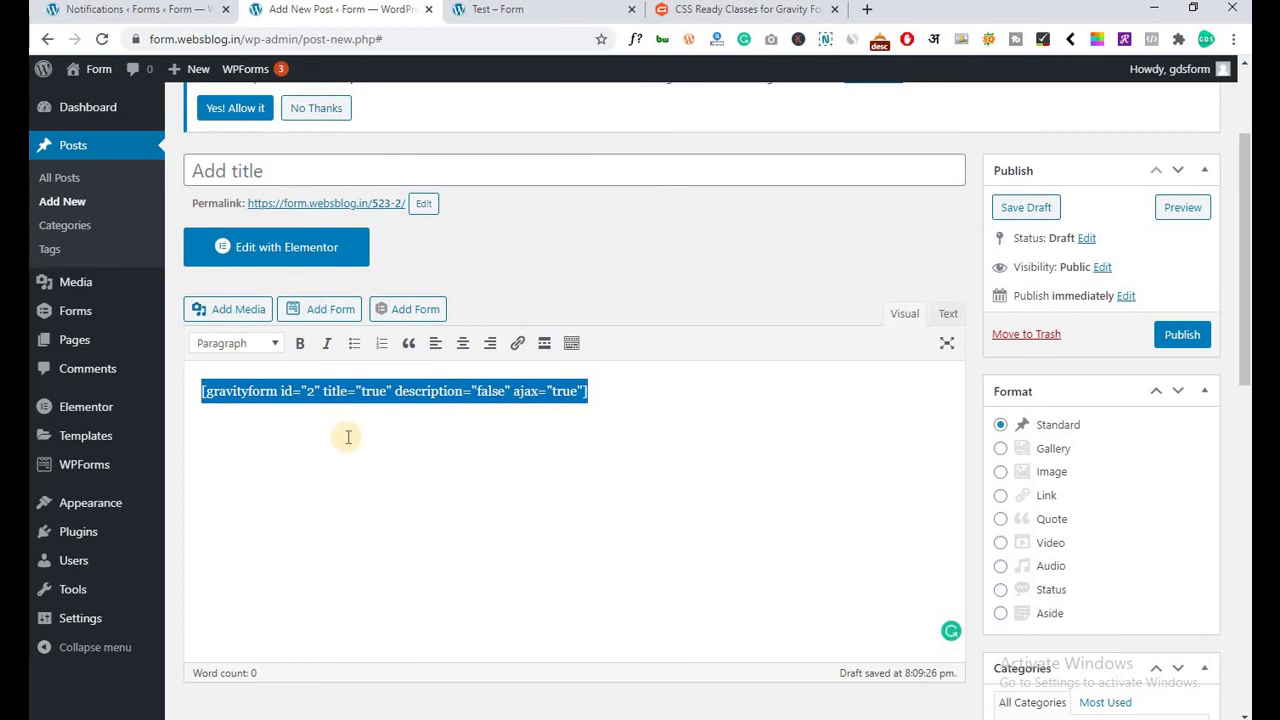
{"action": "key", "text": "ctrl+x"}
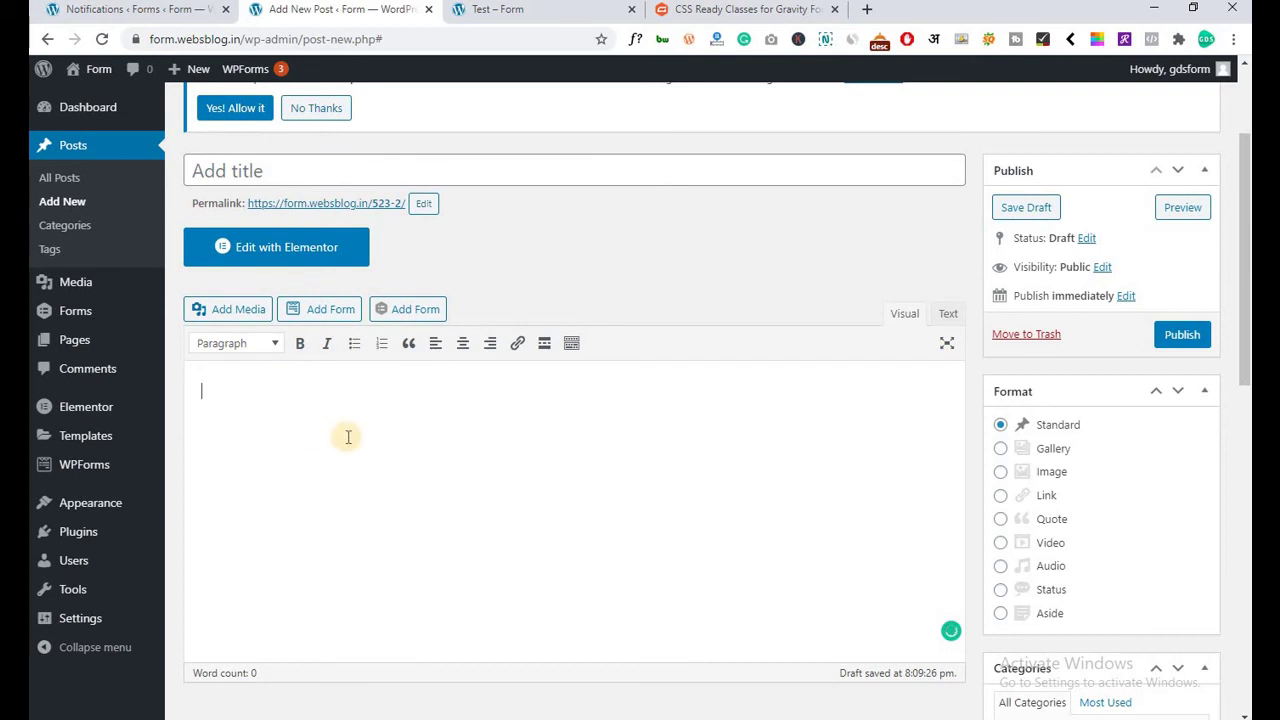
Leave the unsaved post and open the Test page in the Elementor editor in a new browser tab.
{"action": "scroll", "coordinate": [345, 437], "scroll_direction": "up", "scroll_amount": 2}
{"action": "mouse_move", "coordinate": [127, 328]}
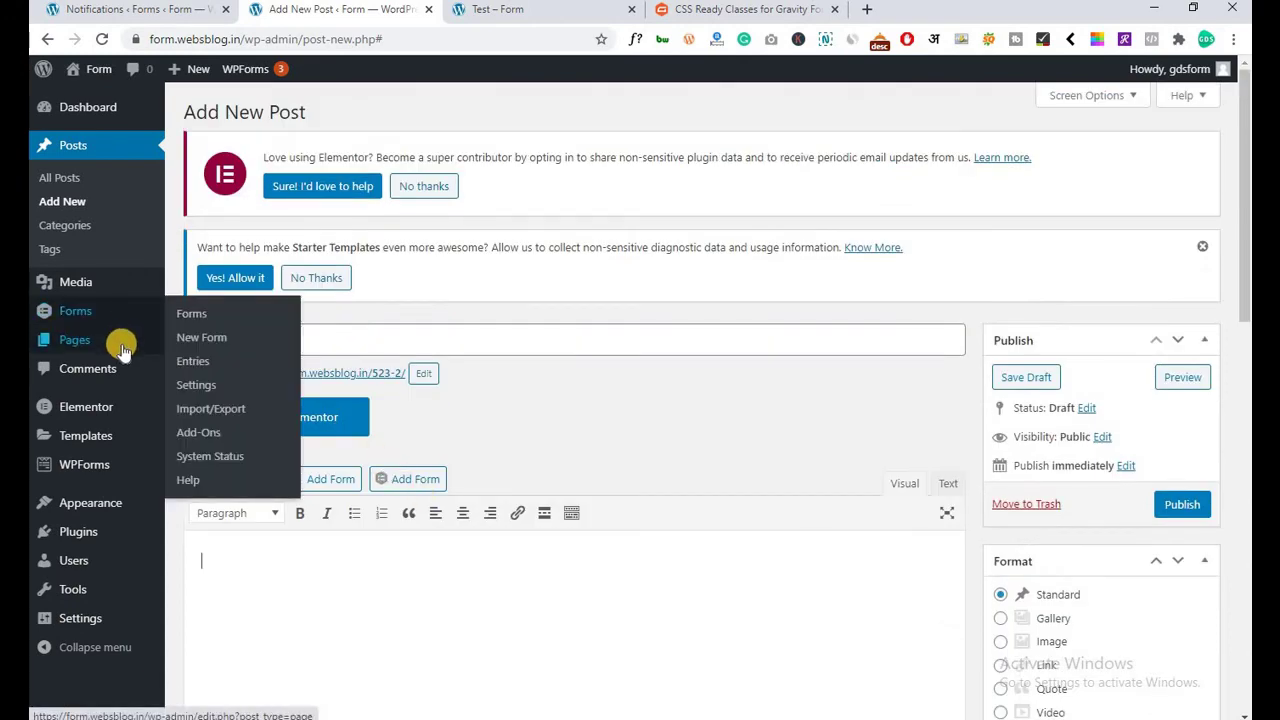
{"action": "left_click", "coordinate": [205, 340]}
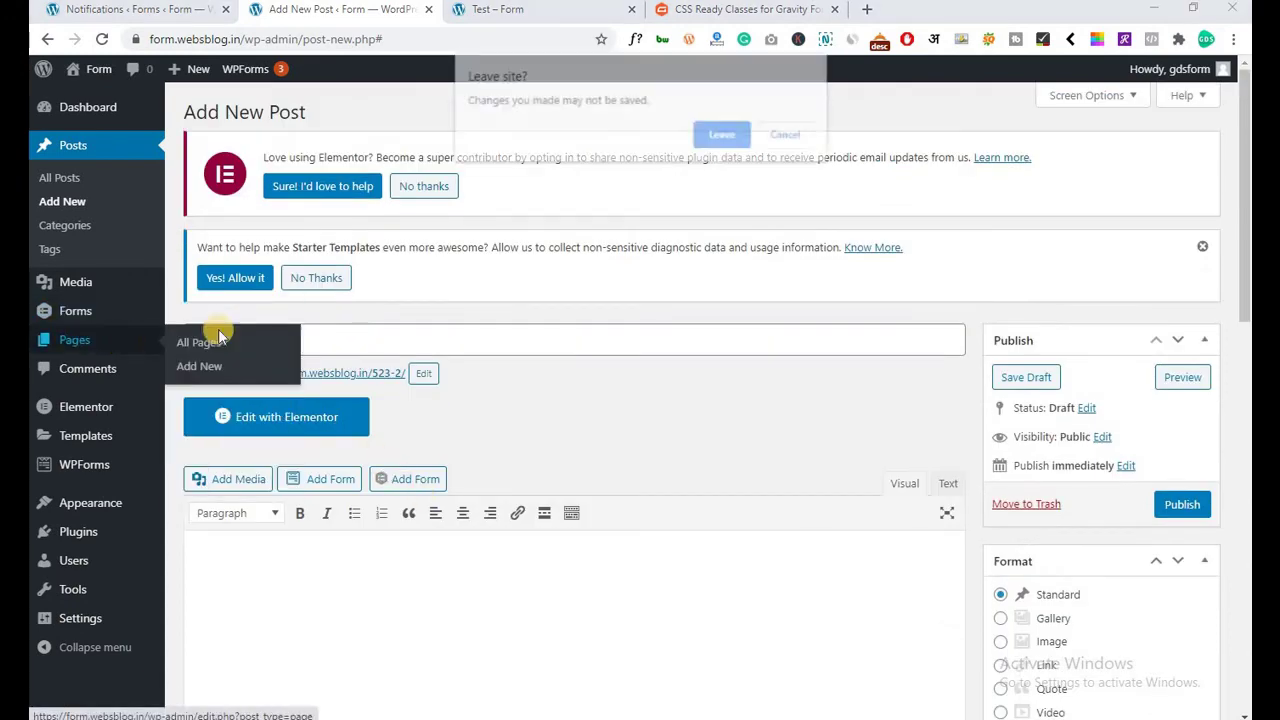
{"action": "left_click", "coordinate": [723, 134]}
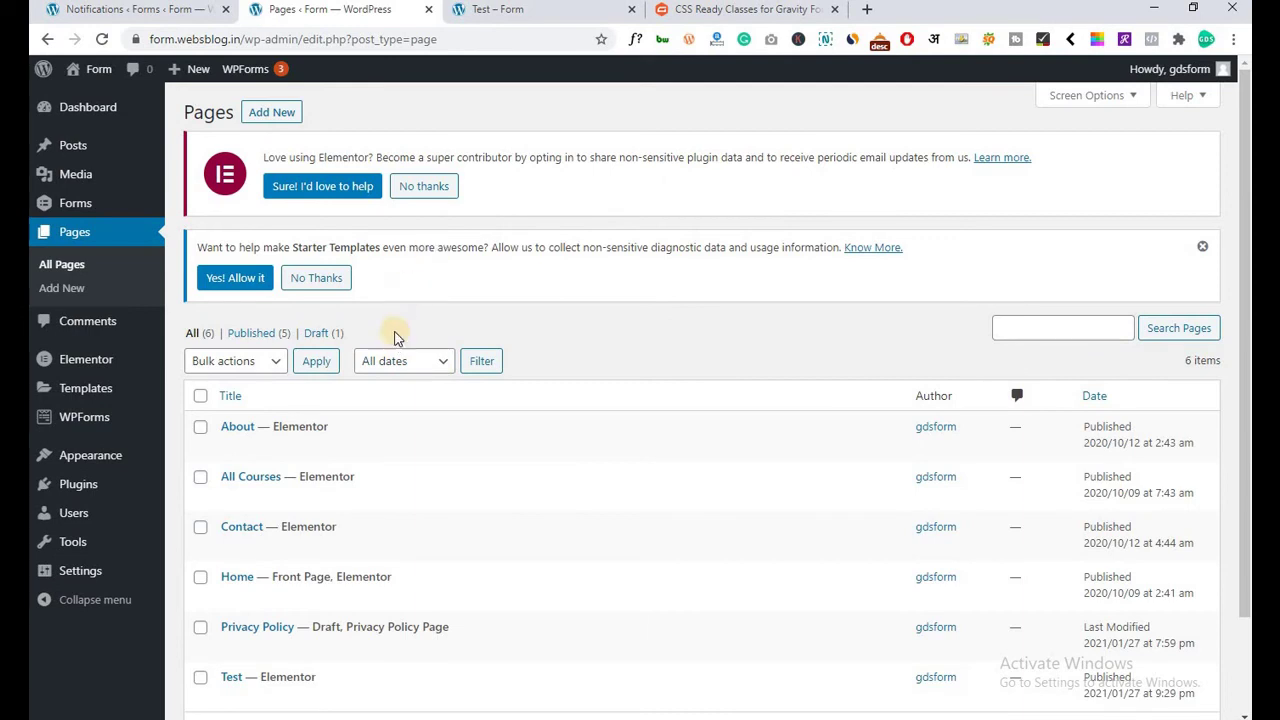
{"action": "scroll", "coordinate": [394, 334], "scroll_direction": "down", "scroll_amount": 2}
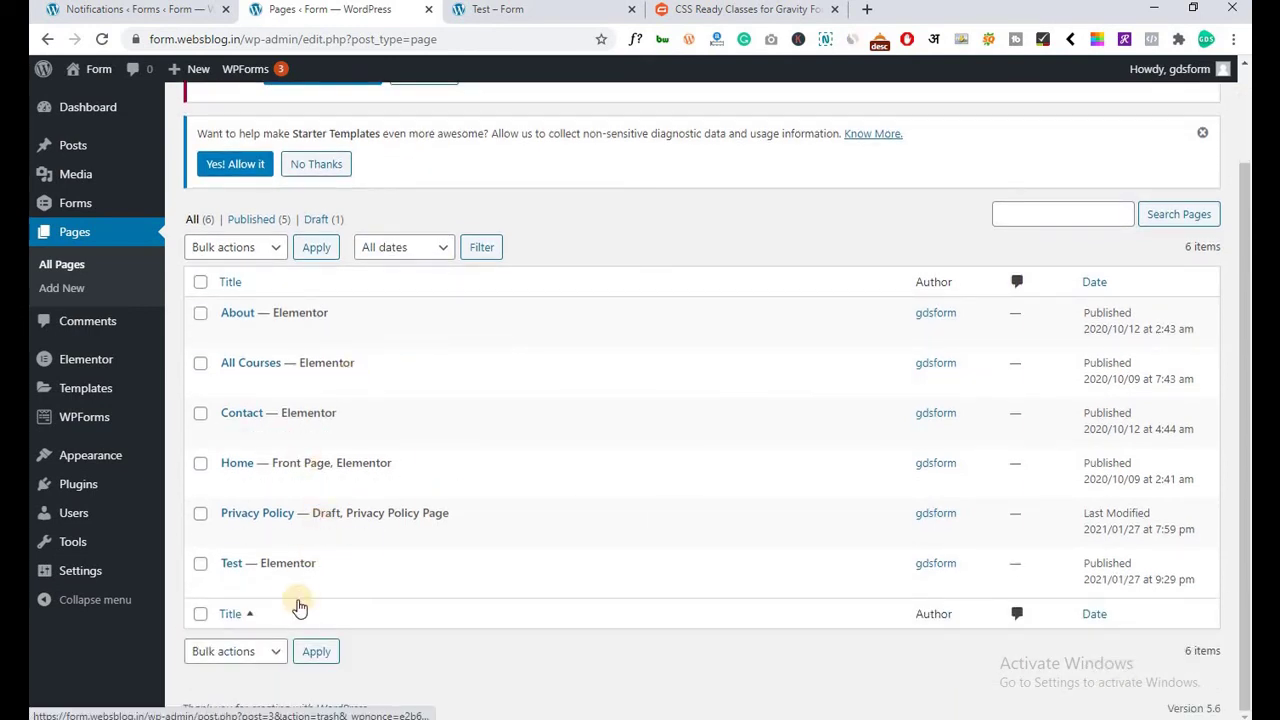
{"action": "mouse_move", "coordinate": [286, 597]}
{"action": "left_click", "coordinate": [408, 584], "text": "ctrl"}
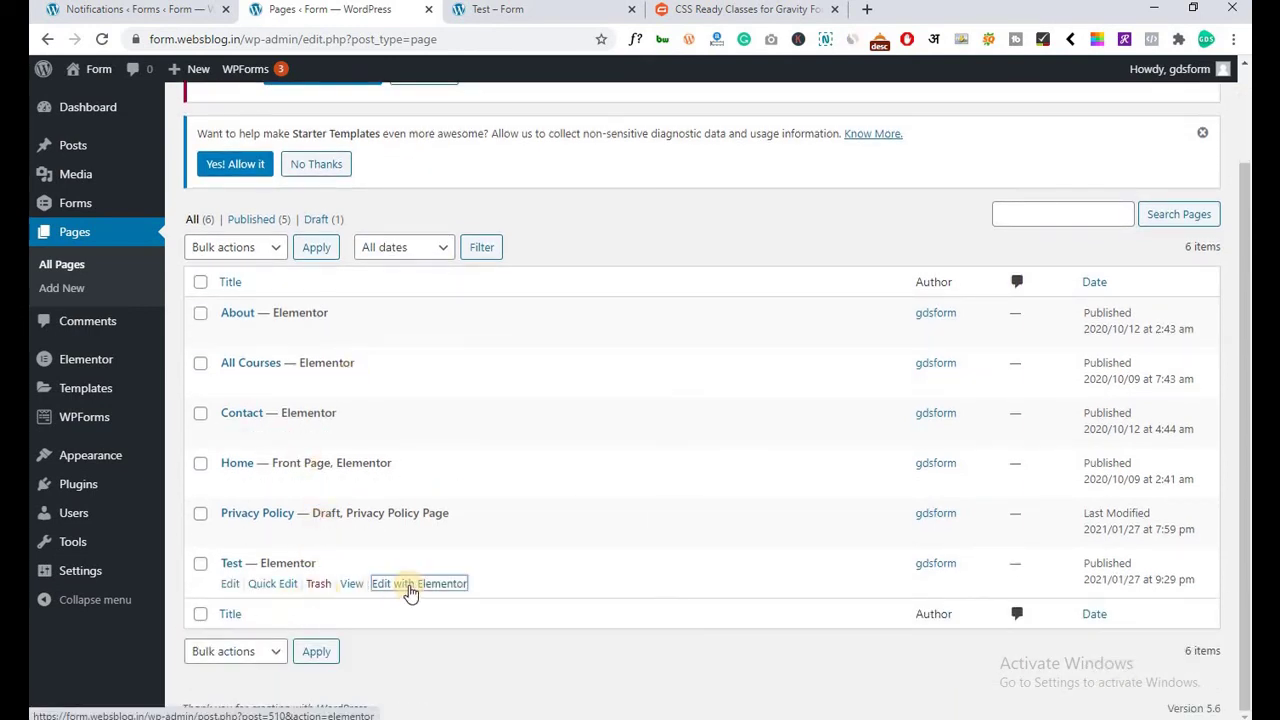
{"action": "left_click", "coordinate": [529, 15]}
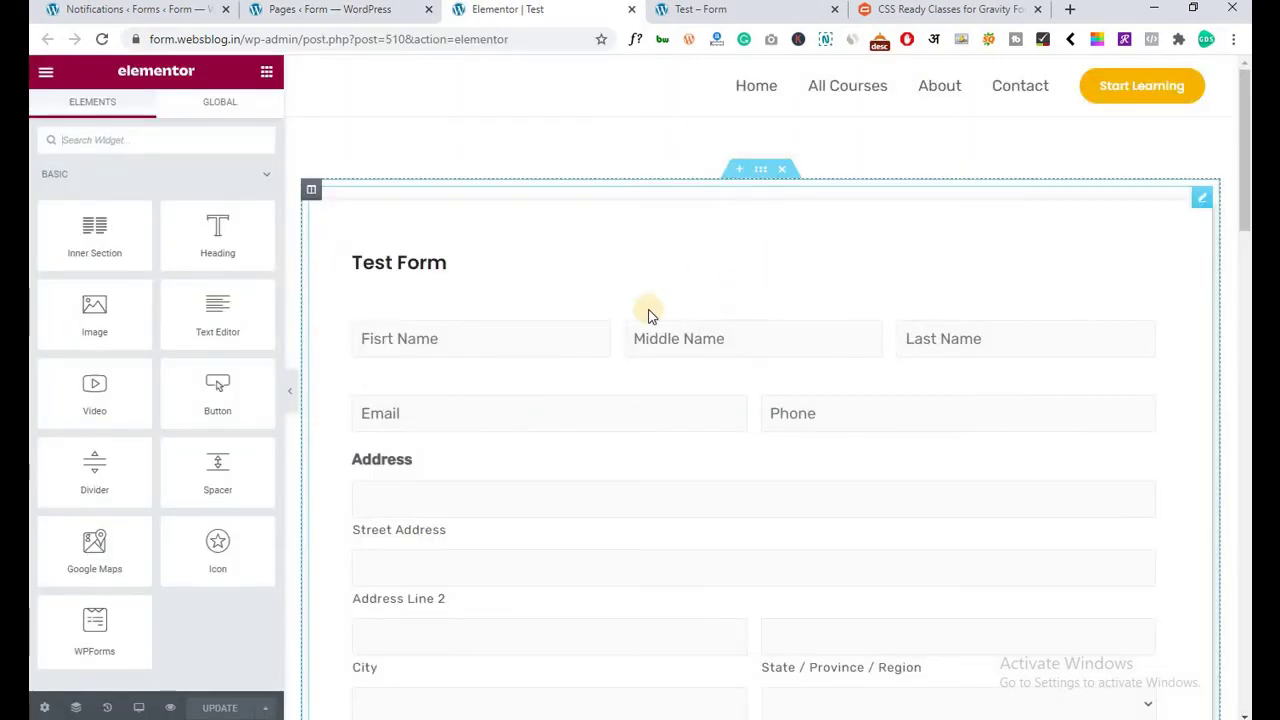
Duplicate the section that holds the Test Form and check the copy below it on the page.
{"action": "scroll", "coordinate": [650, 315], "scroll_direction": "down", "scroll_amount": 9}
{"action": "scroll", "coordinate": [650, 315], "scroll_direction": "up", "scroll_amount": 10}
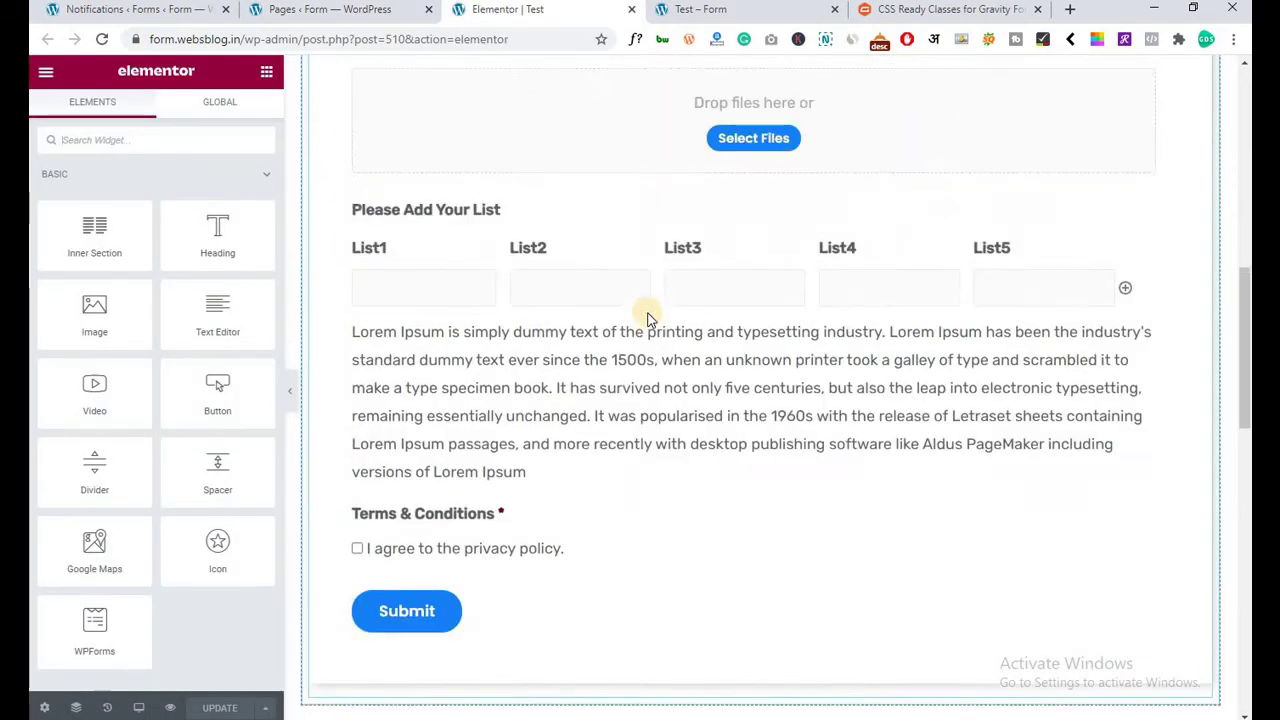
{"action": "right_click", "coordinate": [752, 178]}
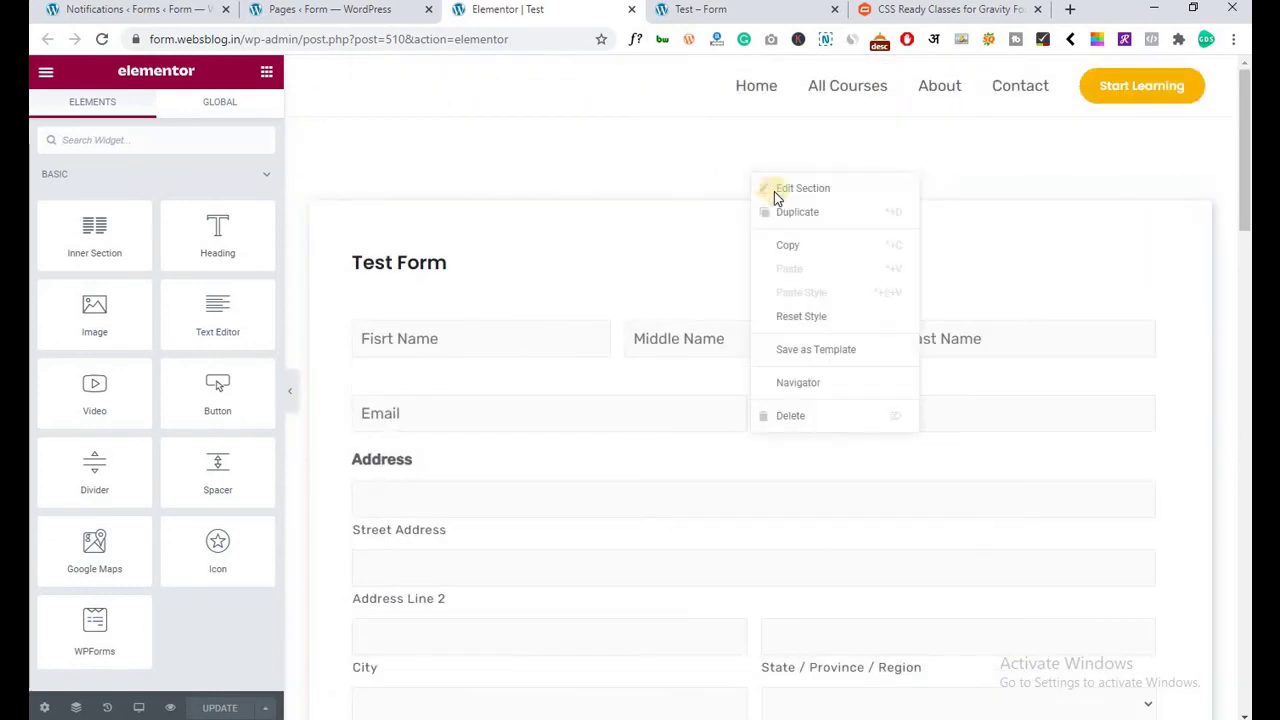
{"action": "left_click", "coordinate": [460, 417]}
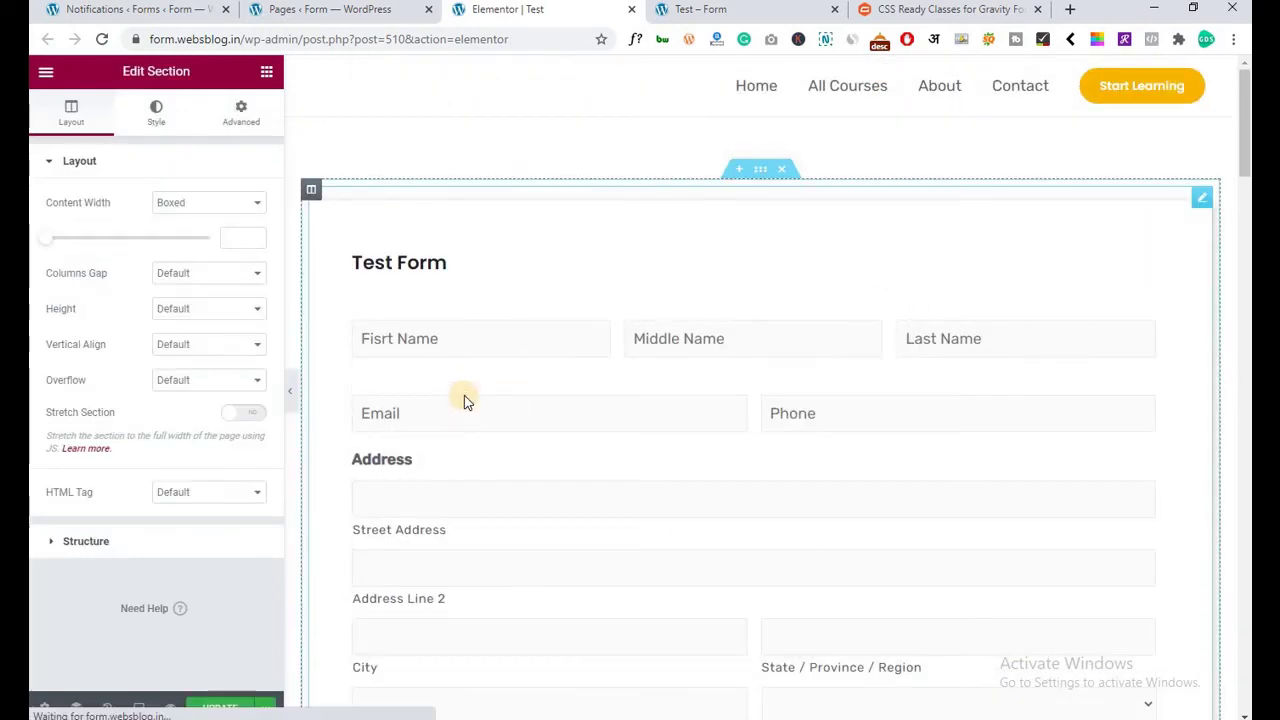
{"action": "scroll", "coordinate": [464, 395], "scroll_direction": "down", "scroll_amount": 8}
{"action": "scroll", "coordinate": [470, 385], "scroll_direction": "up", "scroll_amount": 6}
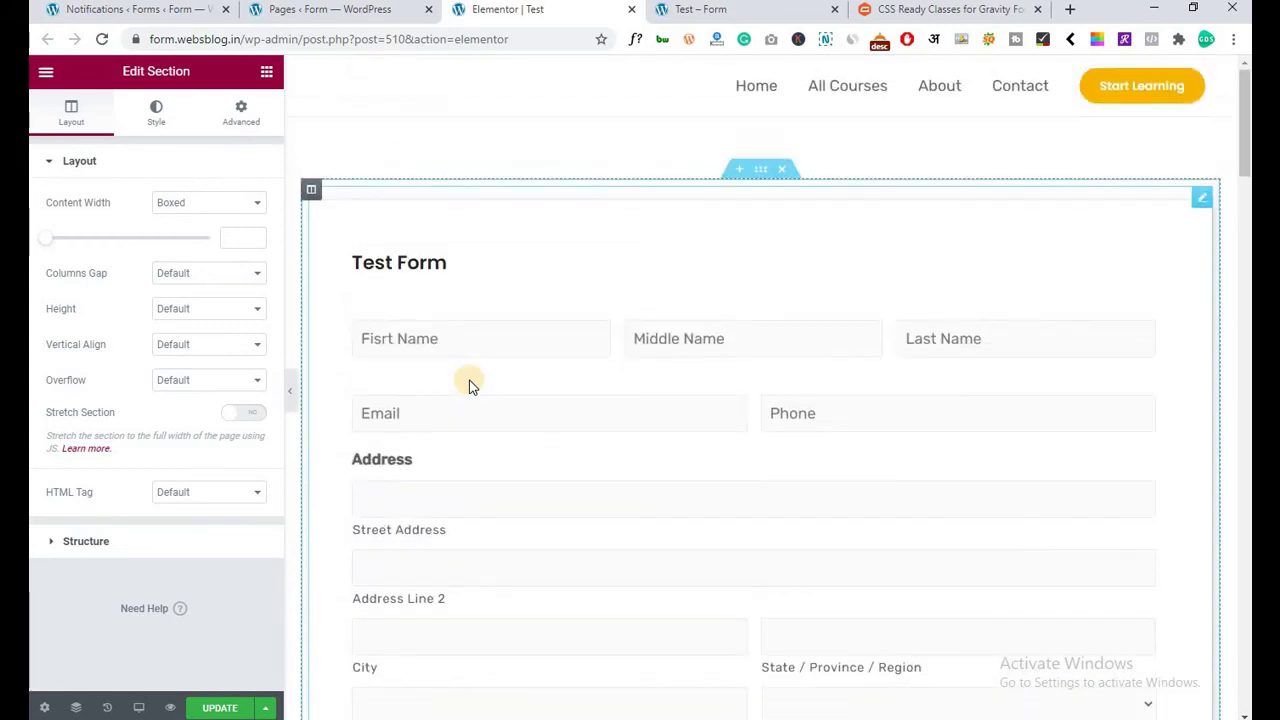
{"action": "scroll", "coordinate": [470, 381], "scroll_direction": "down", "scroll_amount": 10}
{"action": "scroll", "coordinate": [470, 381], "scroll_direction": "up", "scroll_amount": 9}
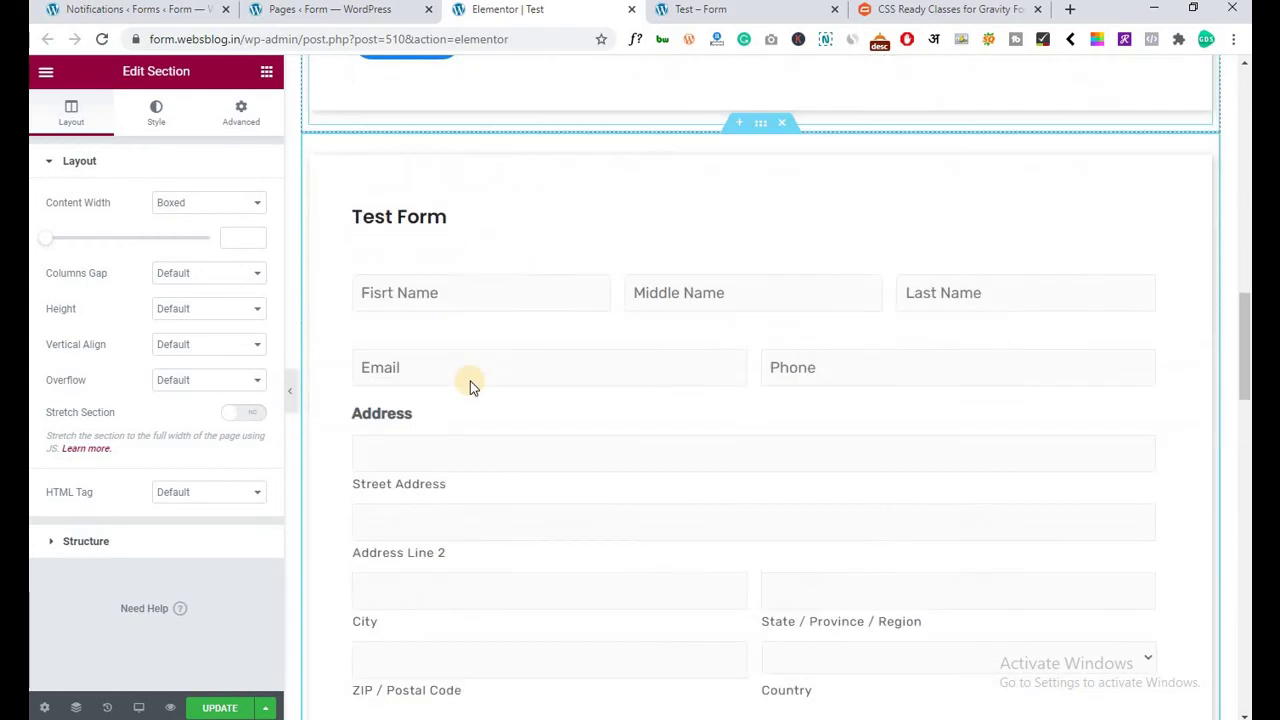
Replace the shortcode in the duplicated section with the cut one, [gravityform id="2" title="true" description="false" ajax="true"].
{"action": "scroll", "coordinate": [470, 381], "scroll_direction": "down", "scroll_amount": 1}
{"action": "right_click", "coordinate": [524, 250]}
{"action": "left_click", "coordinate": [565, 263]}
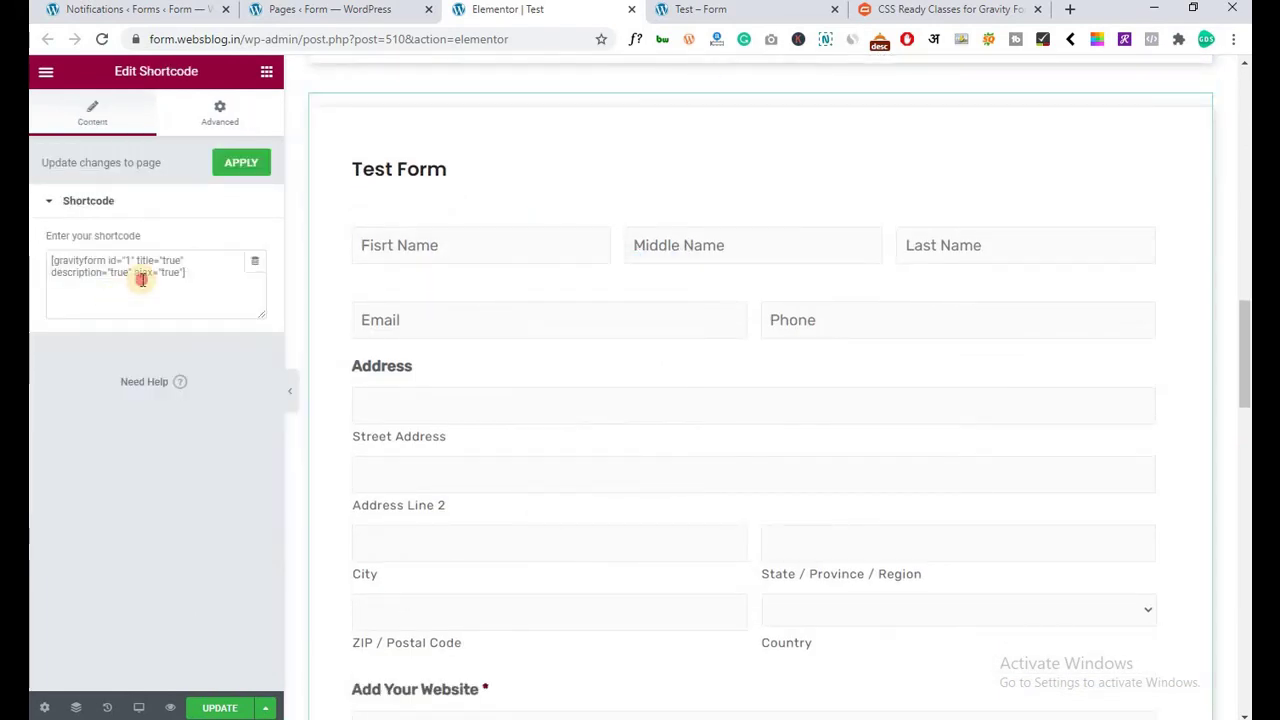
{"action": "key", "text": "ctrl+a"}
{"action": "key", "text": "ctrl+v"}
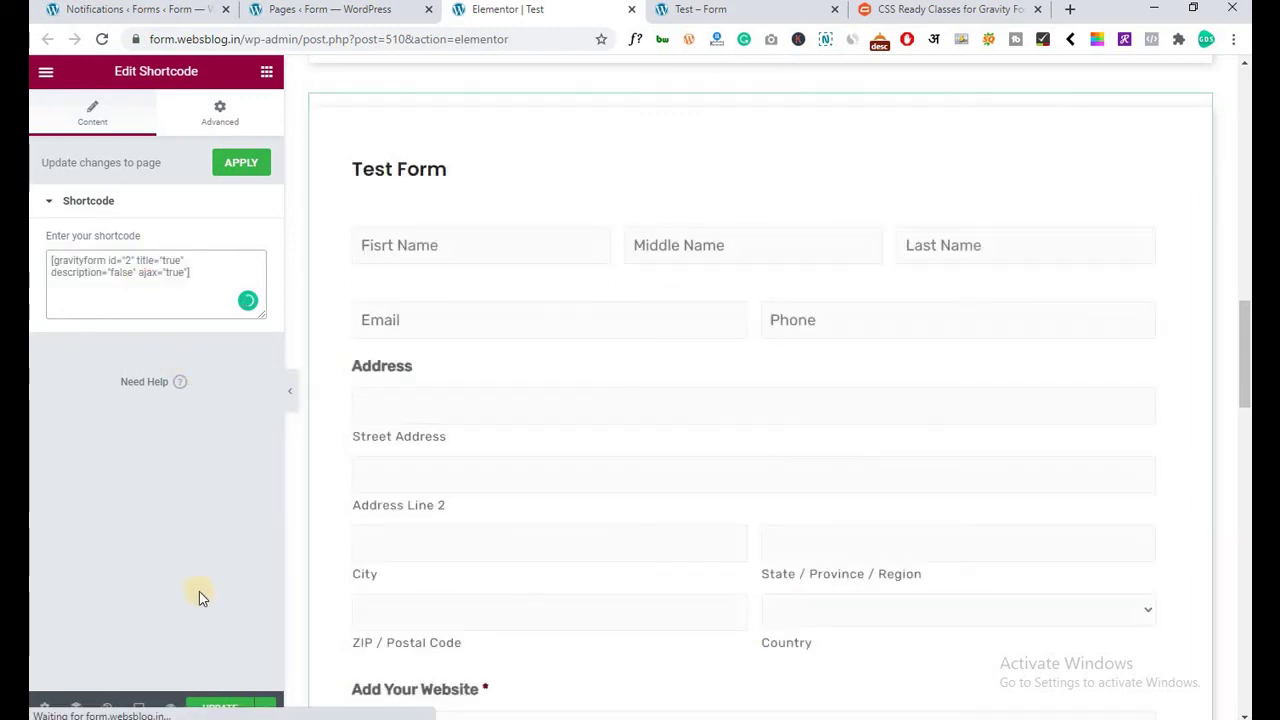
Update the Test page in Elementor, reload its published version in the other tab and go to My Gravity Form.
{"action": "left_click", "coordinate": [216, 706]}
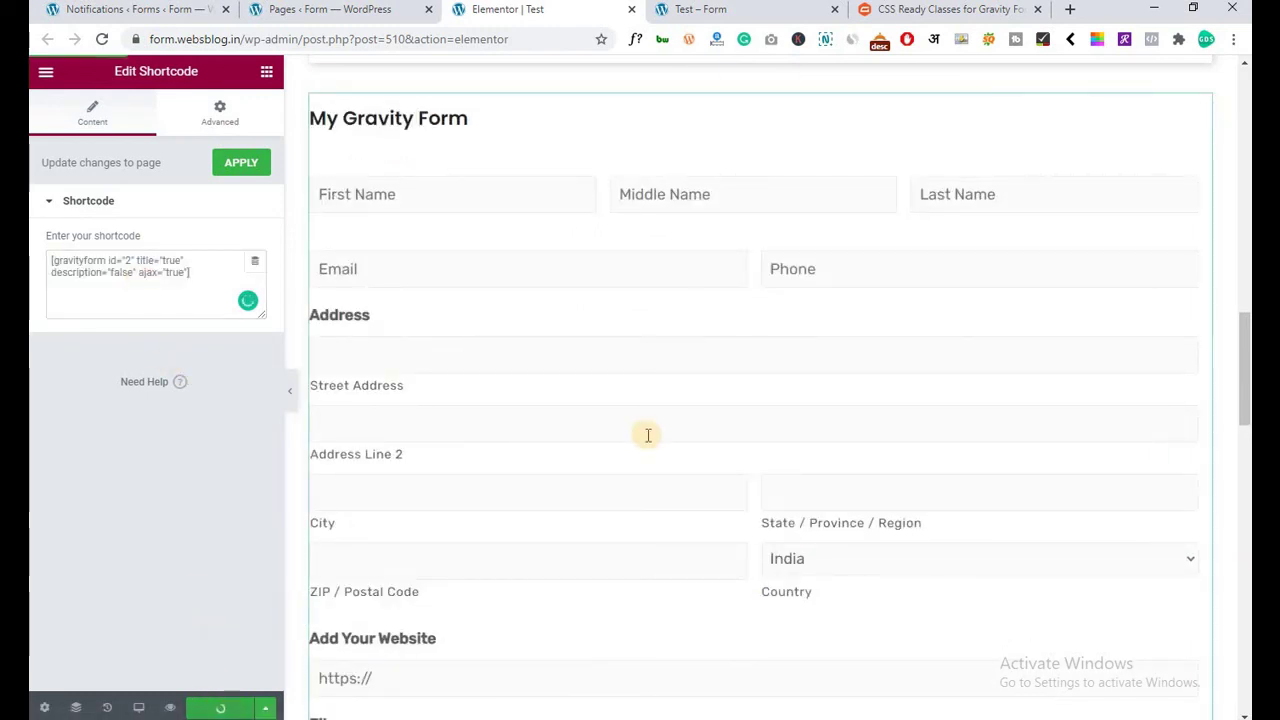
{"action": "left_click", "coordinate": [692, 12]}
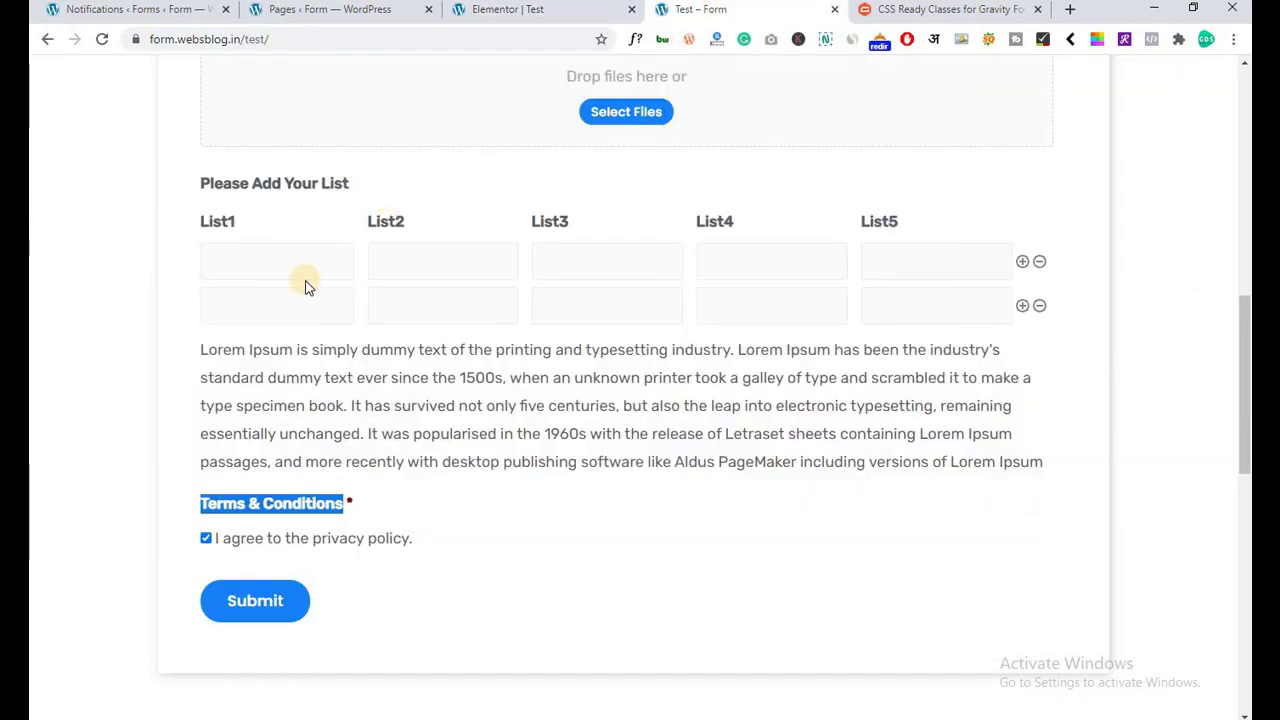
{"action": "key", "text": "F5"}
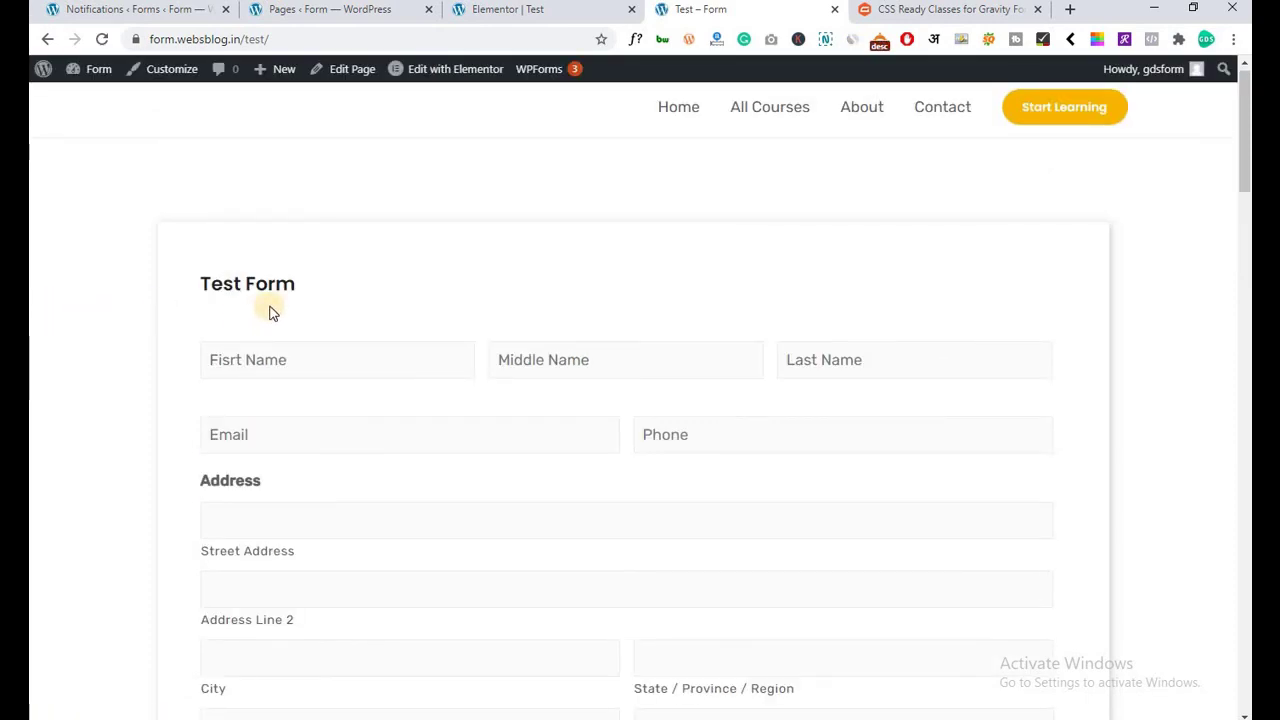
{"action": "scroll", "coordinate": [270, 313], "scroll_direction": "down", "scroll_amount": 14}
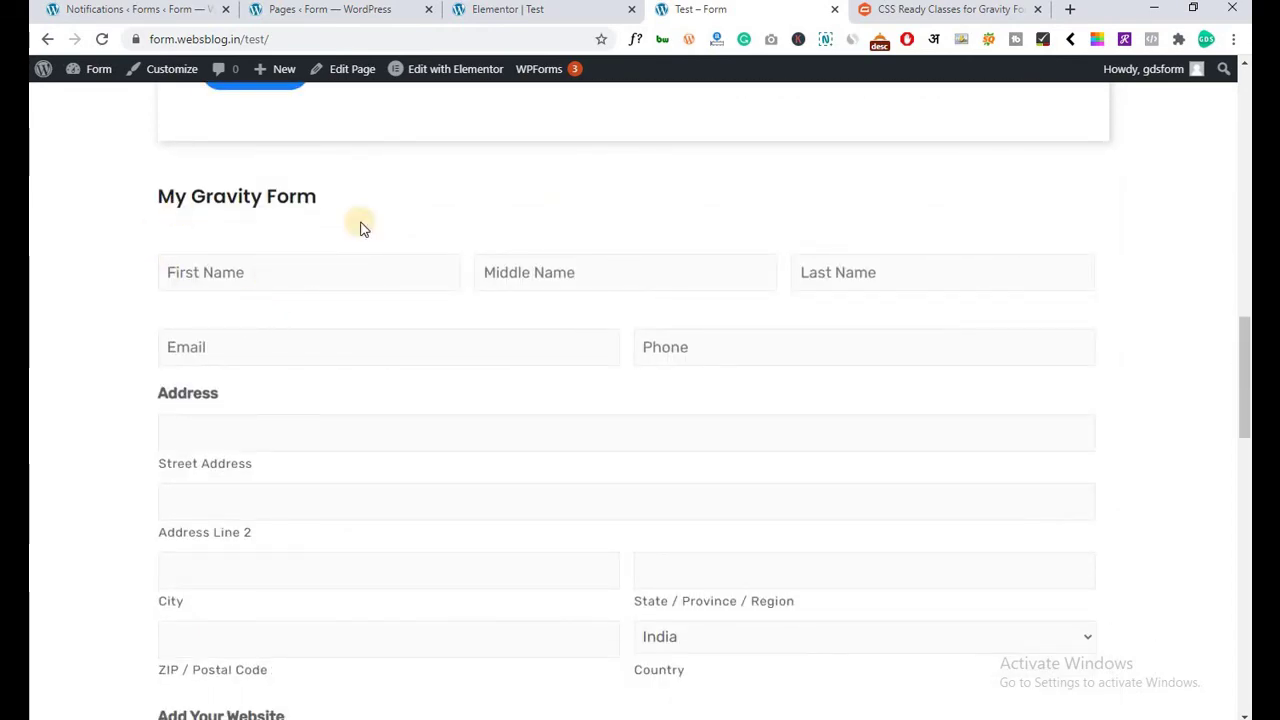
Examine the name, email, address, website, file and list fields of My Gravity Form on the published page.
{"action": "left_click", "coordinate": [240, 286]}
{"action": "left_click", "coordinate": [586, 261]}
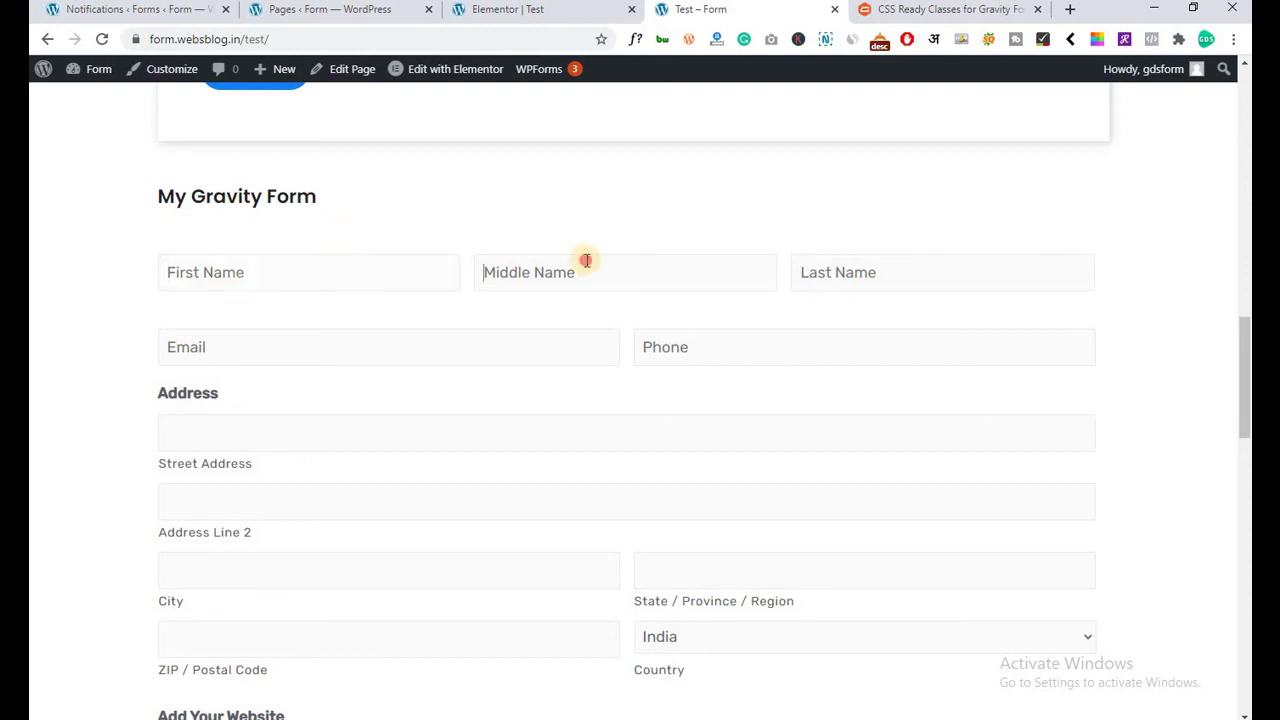
{"action": "left_click", "coordinate": [796, 272]}
{"action": "left_click", "coordinate": [314, 335]}
{"action": "scroll", "coordinate": [150, 308], "scroll_direction": "down", "scroll_amount": 3}
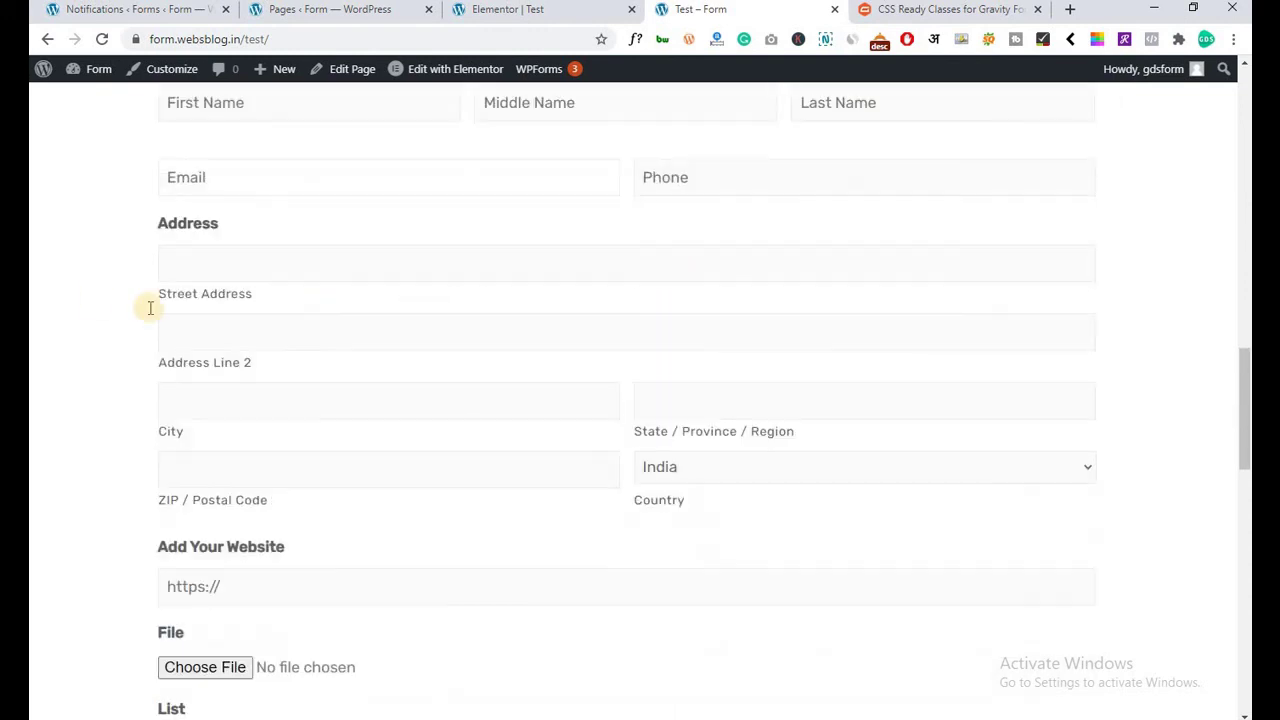
{"action": "scroll", "coordinate": [149, 229], "scroll_direction": "down", "scroll_amount": 3}
{"action": "left_click_drag", "start_coordinate": [149, 294], "coordinate": [266, 303]}
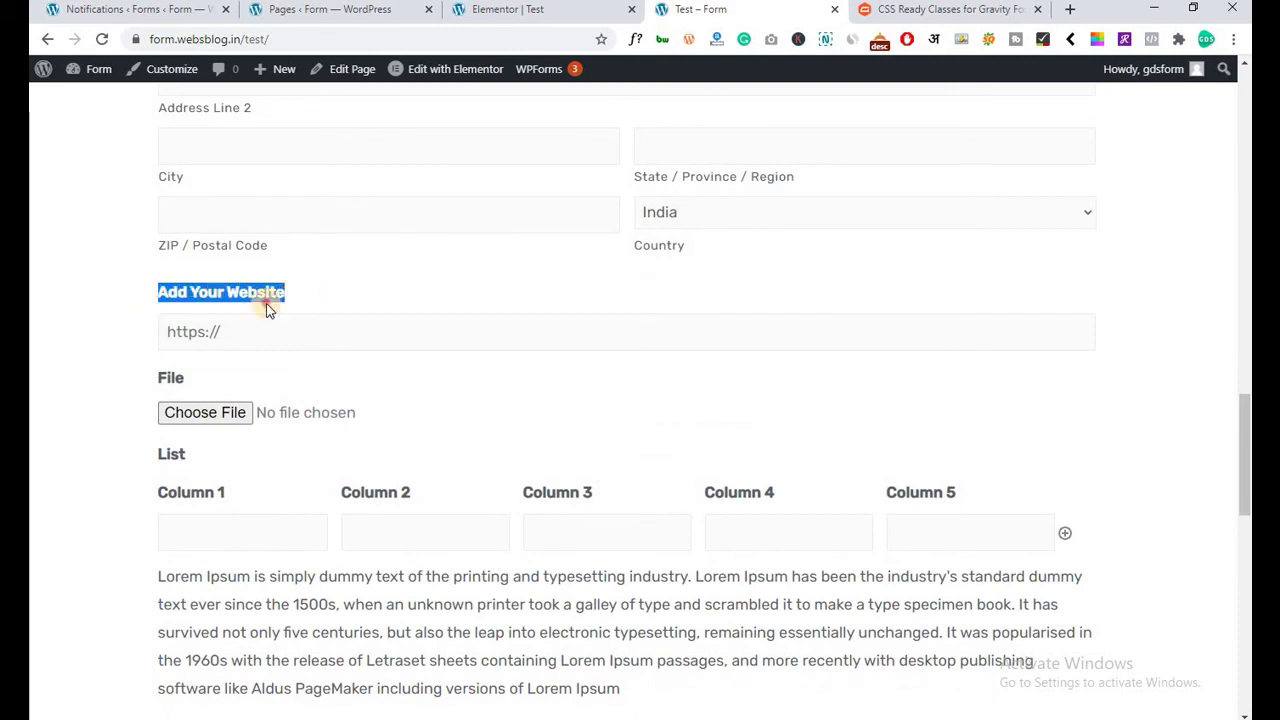
{"action": "left_click", "coordinate": [59, 385]}
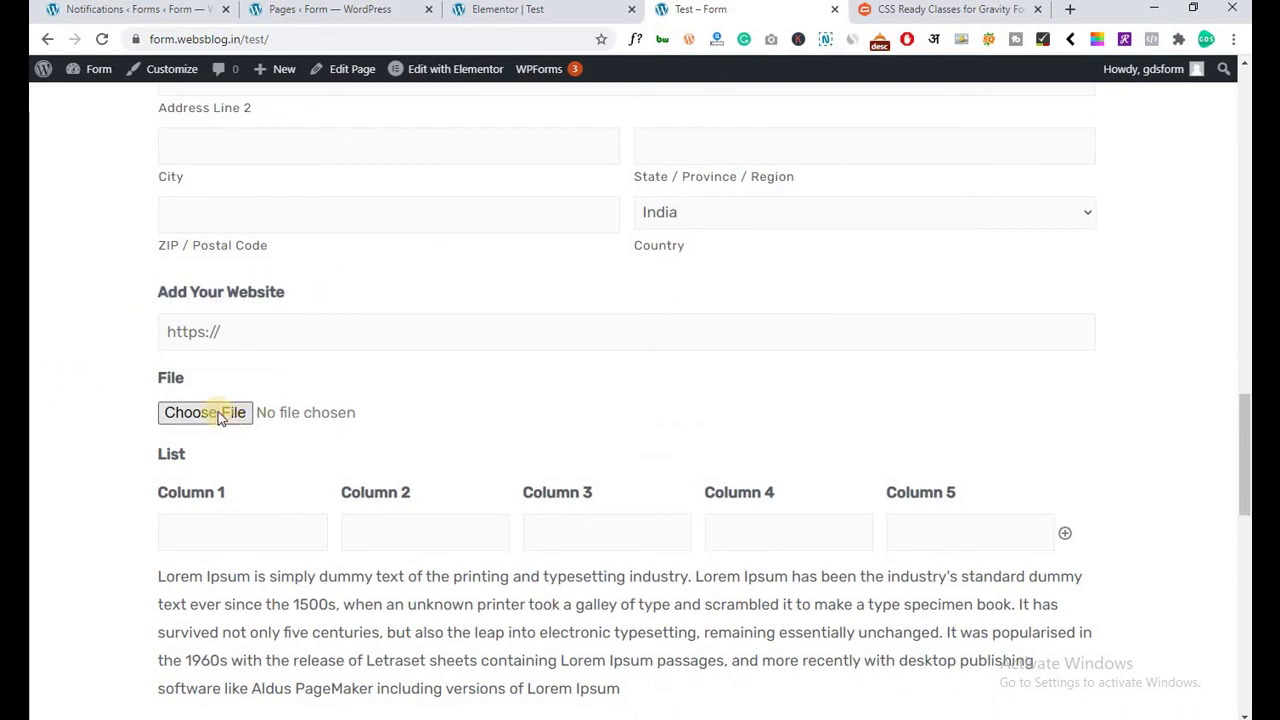
{"action": "scroll", "coordinate": [97, 409], "scroll_direction": "down", "scroll_amount": 2}
{"action": "left_click", "coordinate": [242, 373]}
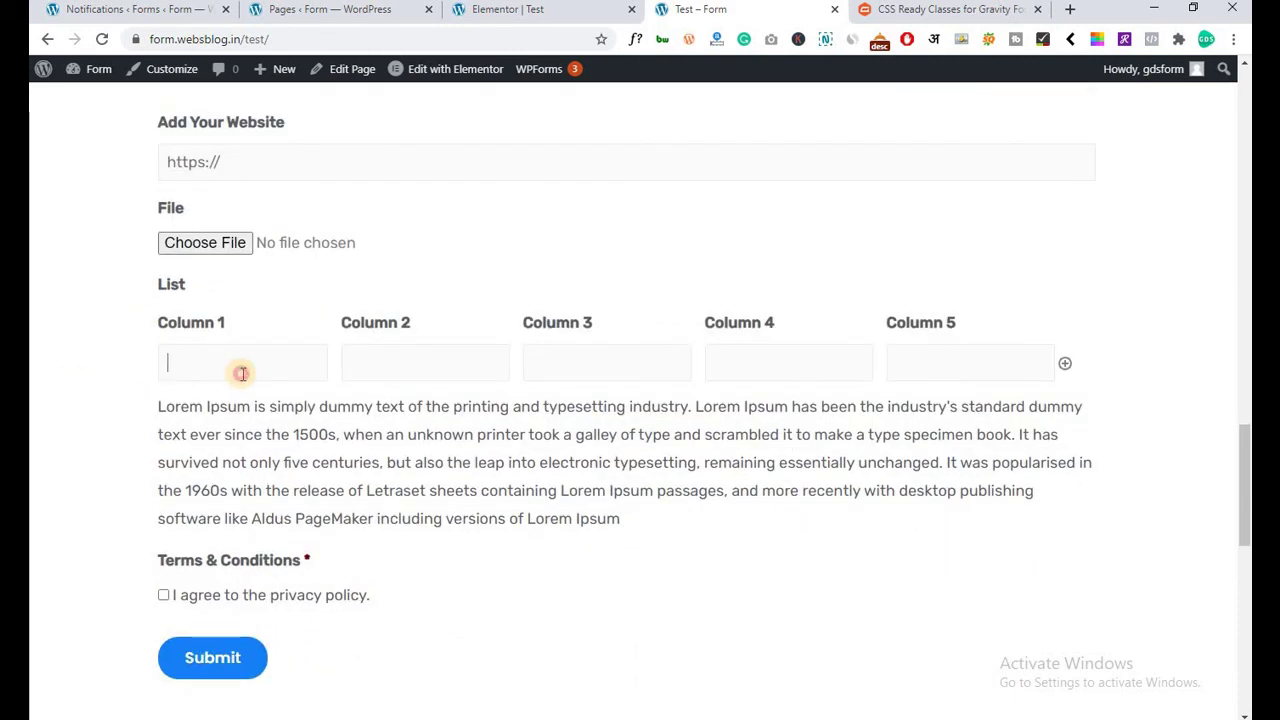
{"action": "left_click", "coordinate": [449, 366]}
Add two more rows to the form's List field and tick the privacy policy agreement.
{"action": "left_click", "coordinate": [1066, 364]}
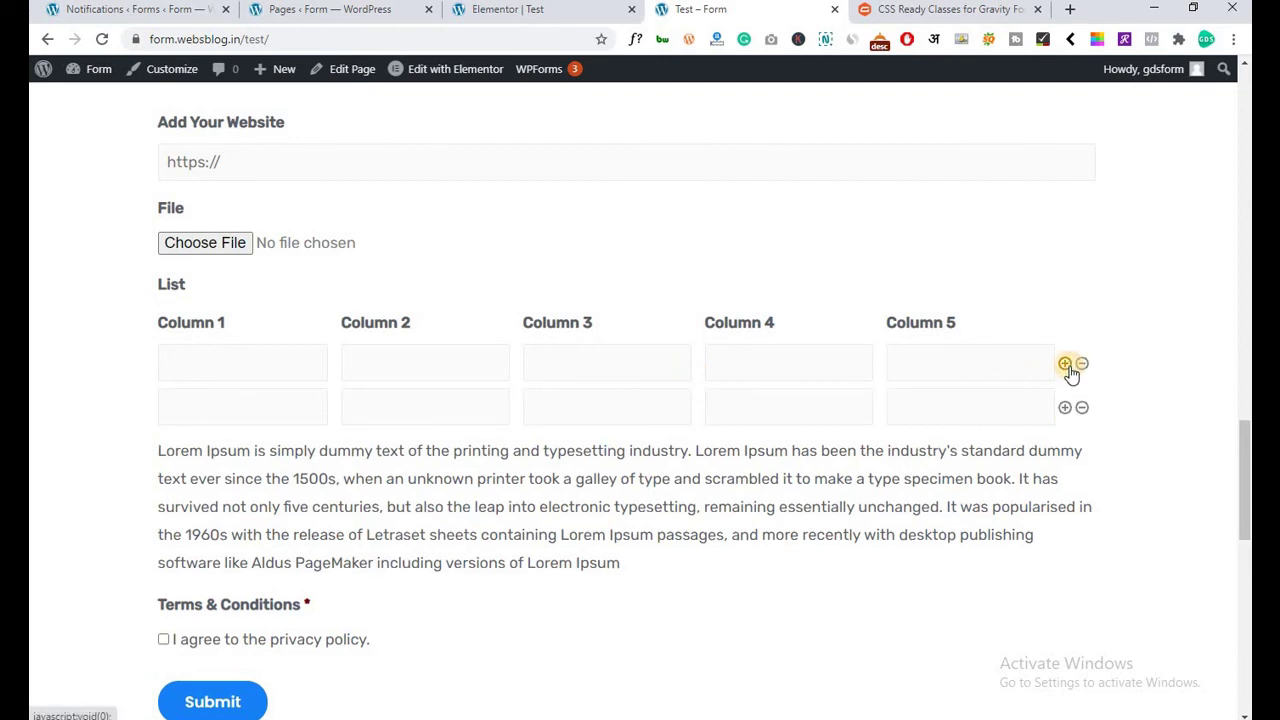
{"action": "left_click", "coordinate": [1068, 366]}
{"action": "scroll", "coordinate": [114, 452], "scroll_direction": "down", "scroll_amount": 2}
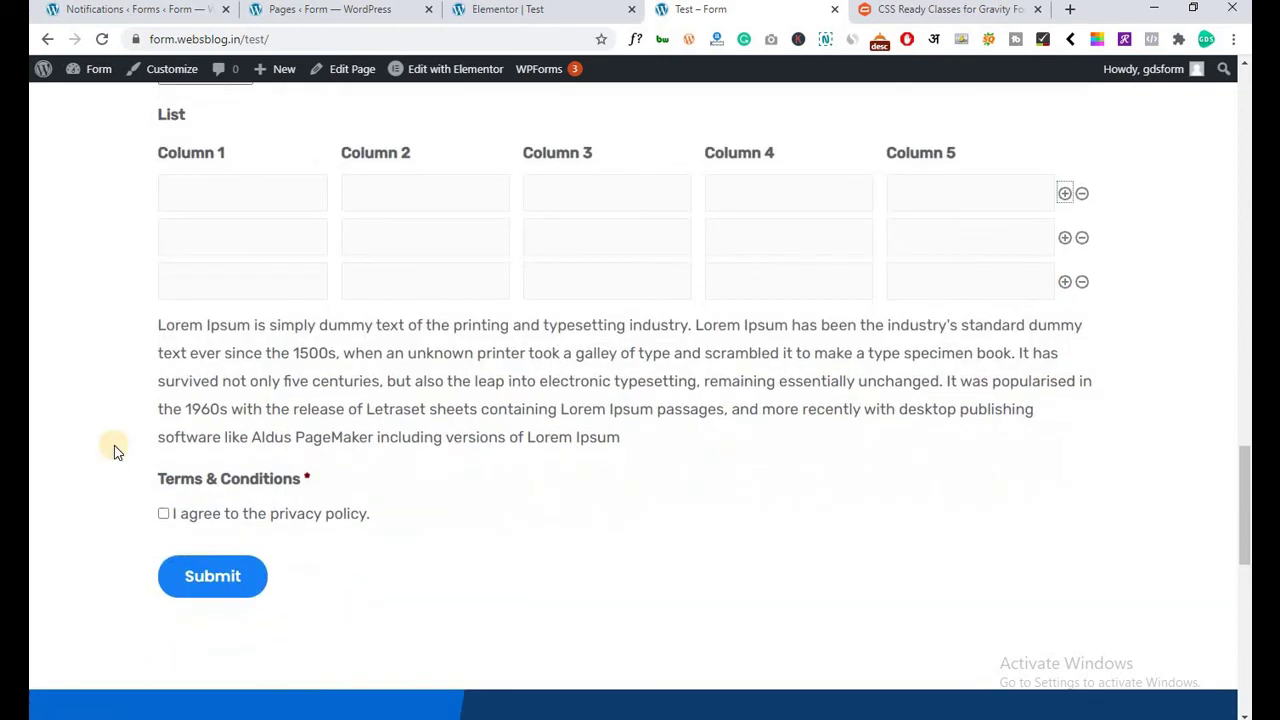
{"action": "left_click", "coordinate": [164, 515]}
{"action": "scroll", "coordinate": [131, 517], "scroll_direction": "up", "scroll_amount": 6}
{"action": "scroll", "coordinate": [136, 520], "scroll_direction": "up", "scroll_amount": 2}
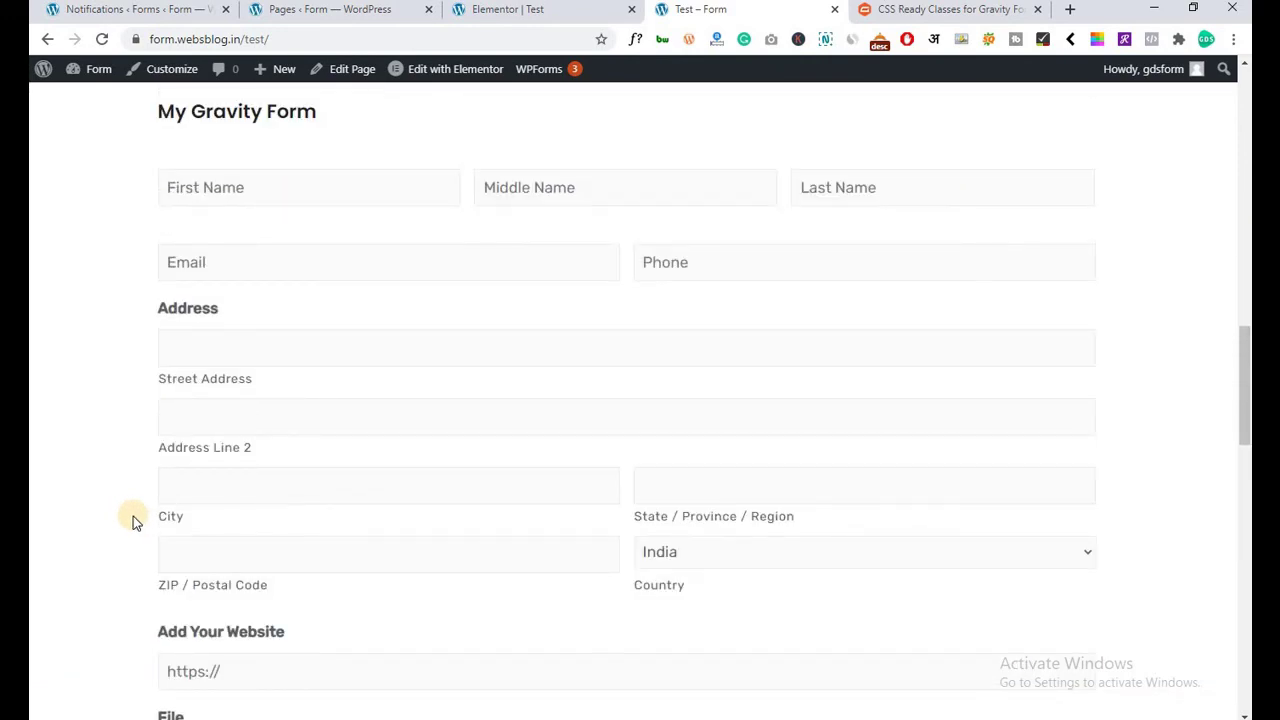
{"action": "scroll", "coordinate": [135, 520], "scroll_direction": "up", "scroll_amount": 1}
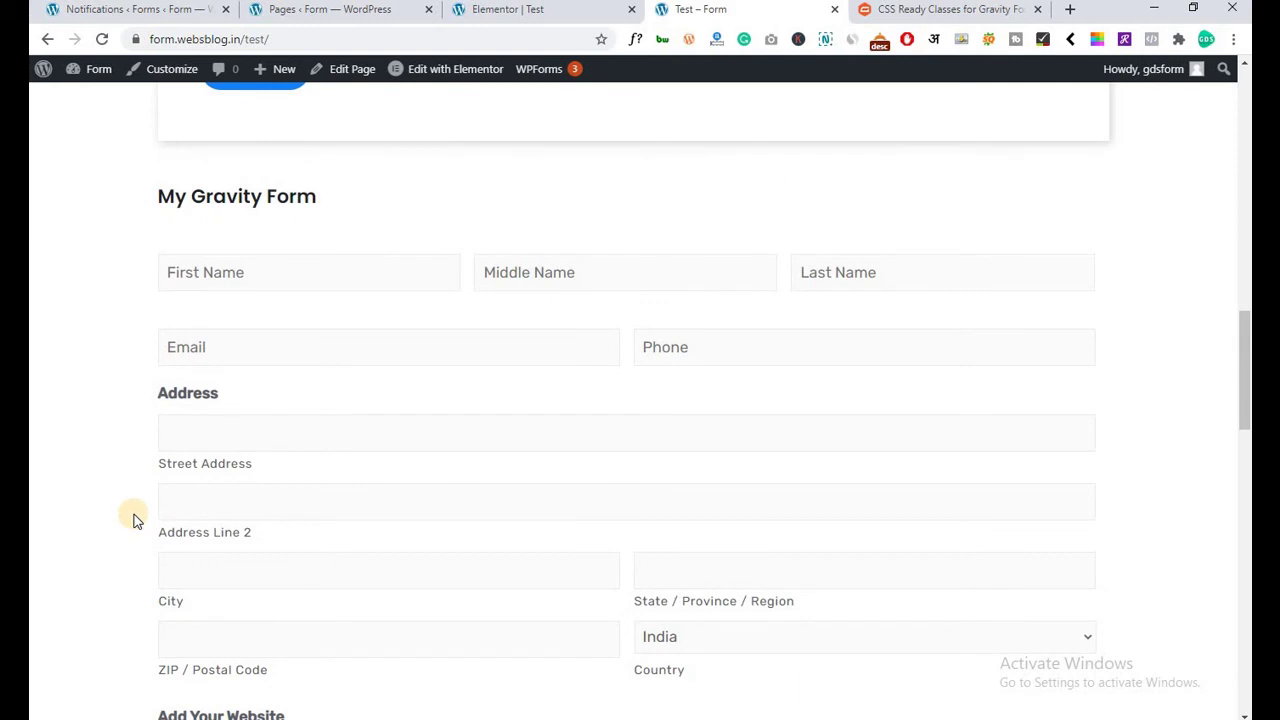
Fill in the first, middle and last name fields of My Gravity Form.
{"action": "left_click", "coordinate": [317, 273]}
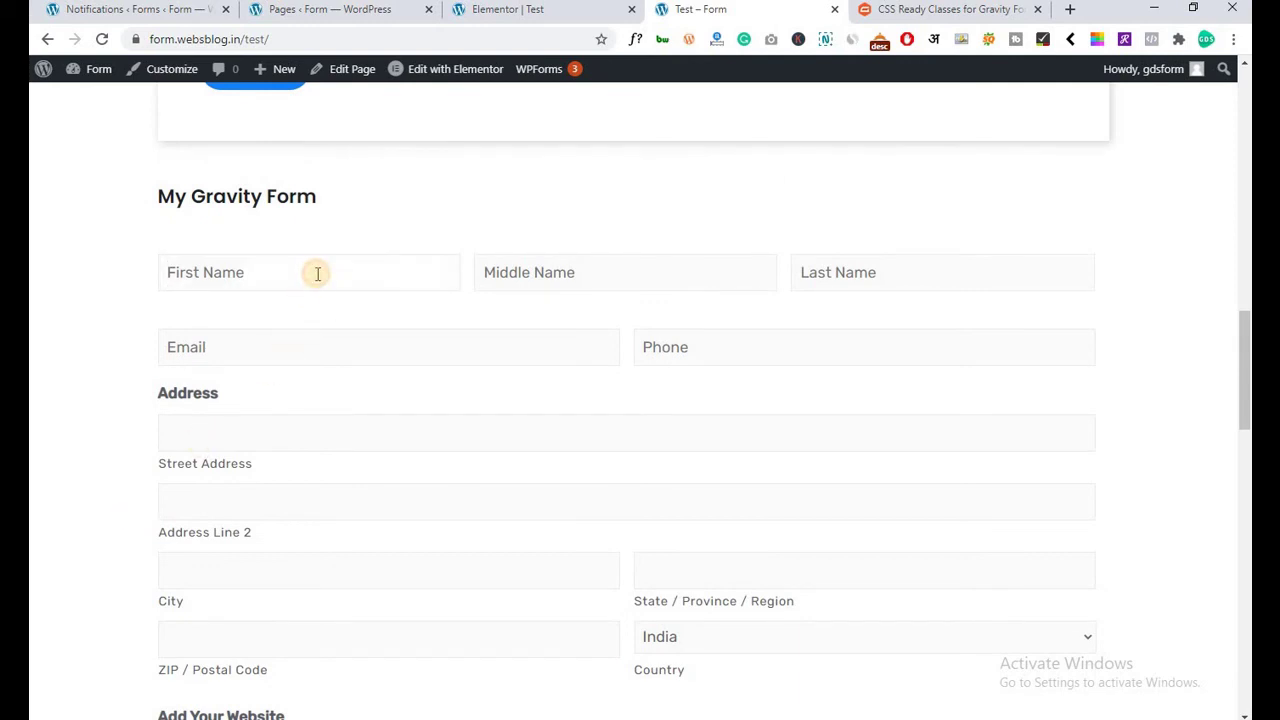
{"action": "type", "text": "gds"}
{"action": "key", "text": "Tab"}
{"action": "type", "text": "gaga"}
{"action": "key", "text": "Tab"}
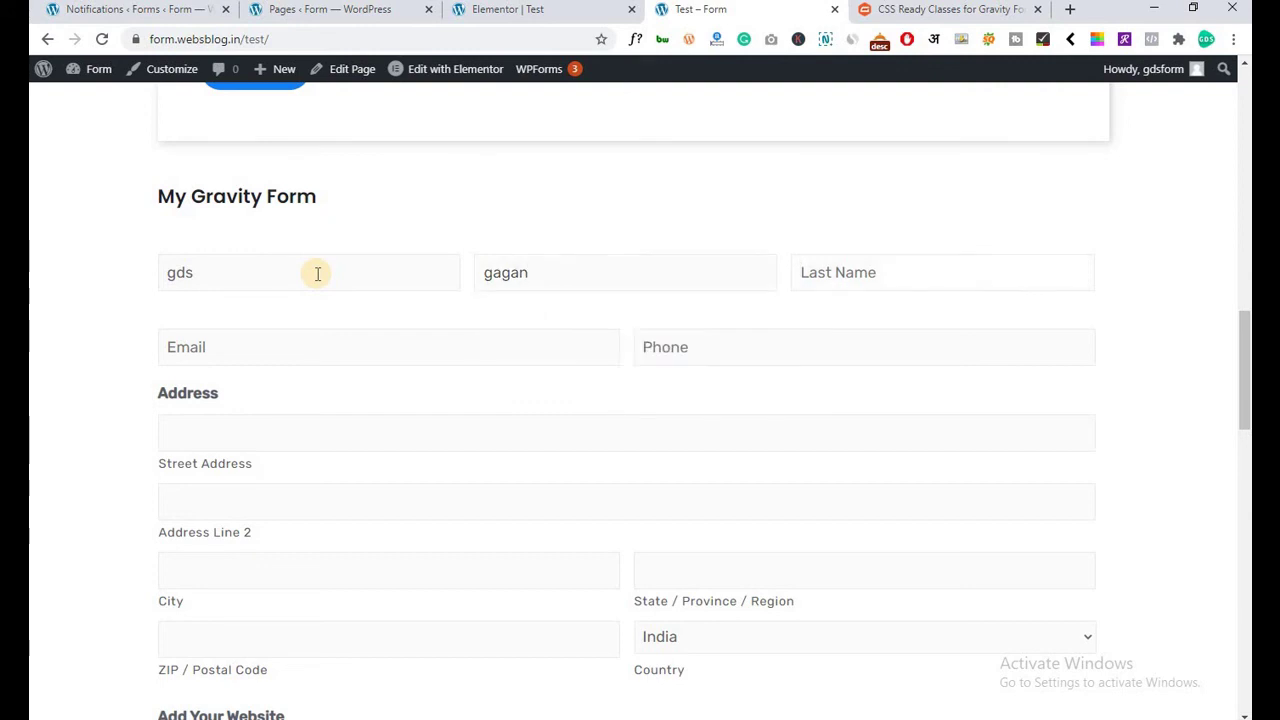
{"action": "type", "text": "s"}
{"action": "key", "text": "Tab"}
Fill in the email, phone and address fields using a saved browser address entry.
{"action": "left_click", "coordinate": [249, 347]}
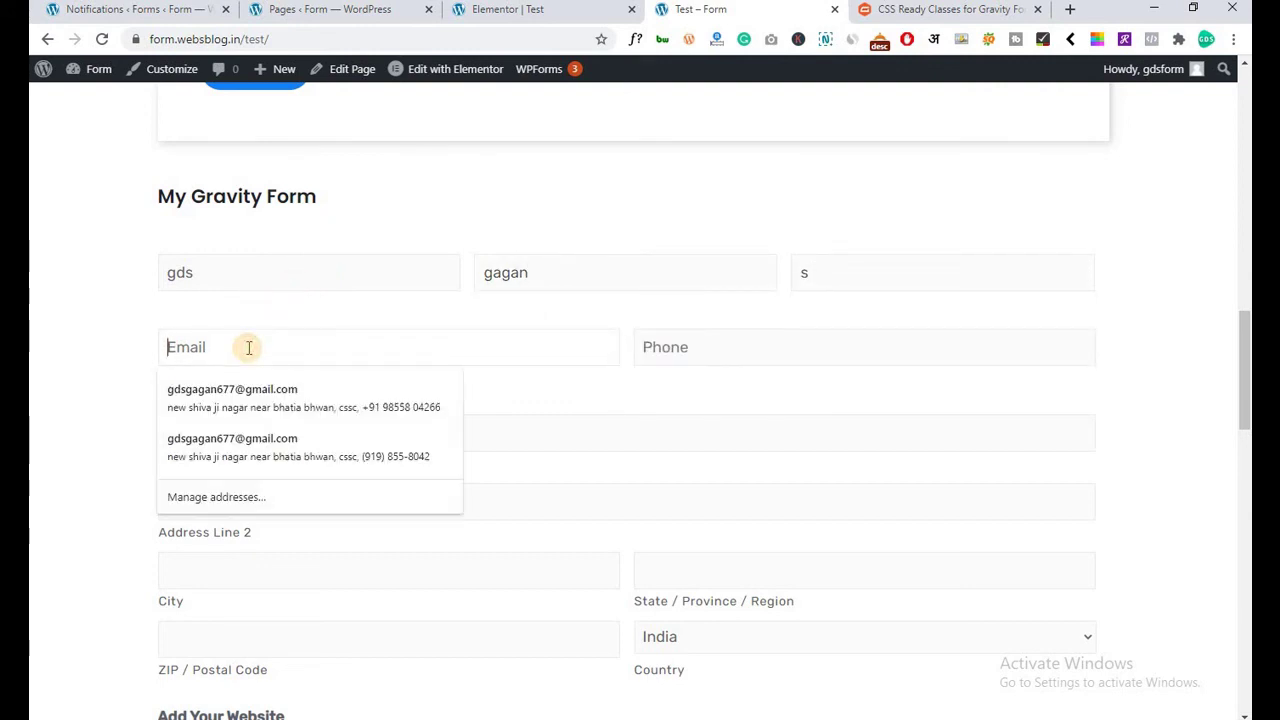
{"action": "left_click", "coordinate": [237, 399]}
{"action": "scroll", "coordinate": [236, 398], "scroll_direction": "down", "scroll_amount": 1}
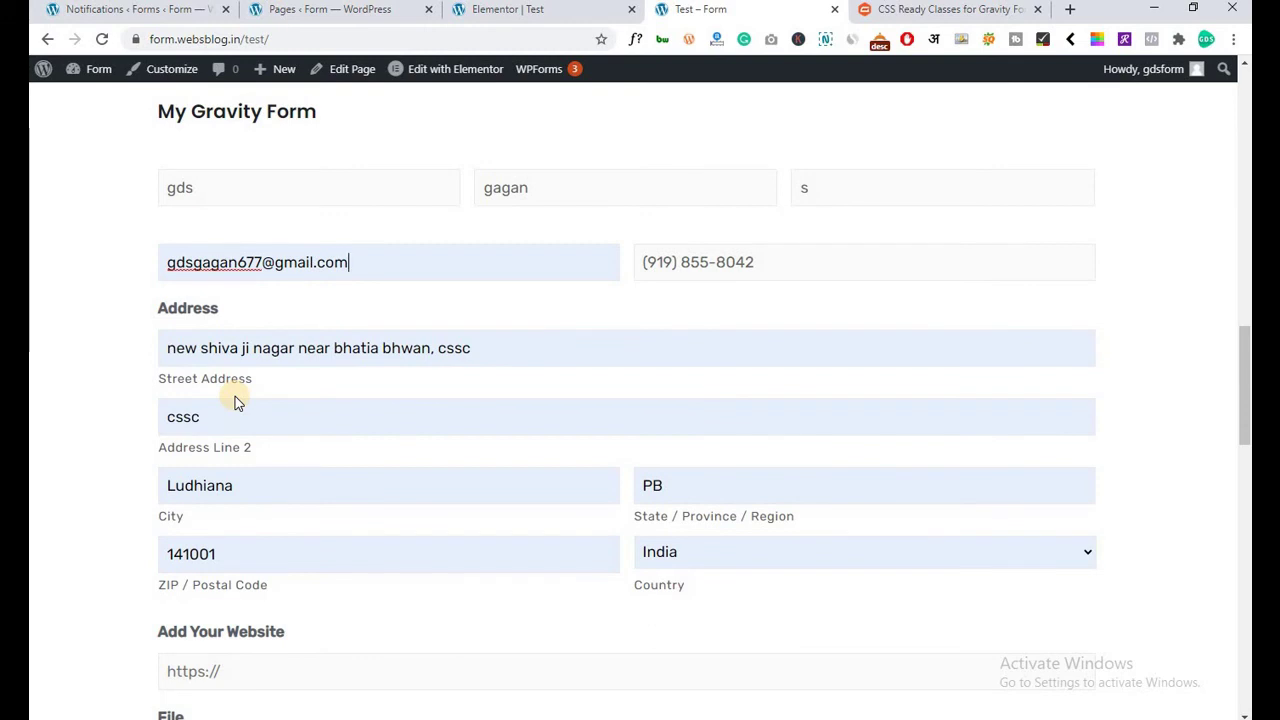
Enter websblog.in in the Add Your Website field.
{"action": "scroll", "coordinate": [236, 398], "scroll_direction": "down", "scroll_amount": 2}
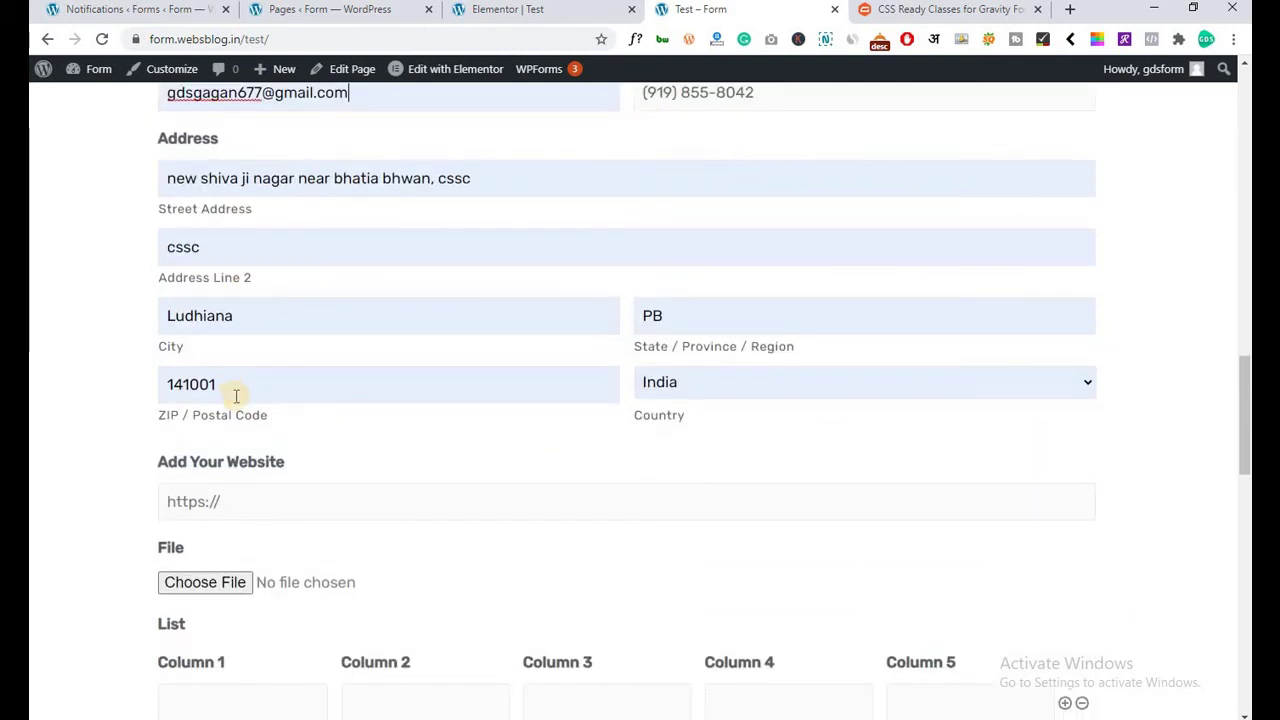
{"action": "scroll", "coordinate": [236, 396], "scroll_direction": "down", "scroll_amount": 2}
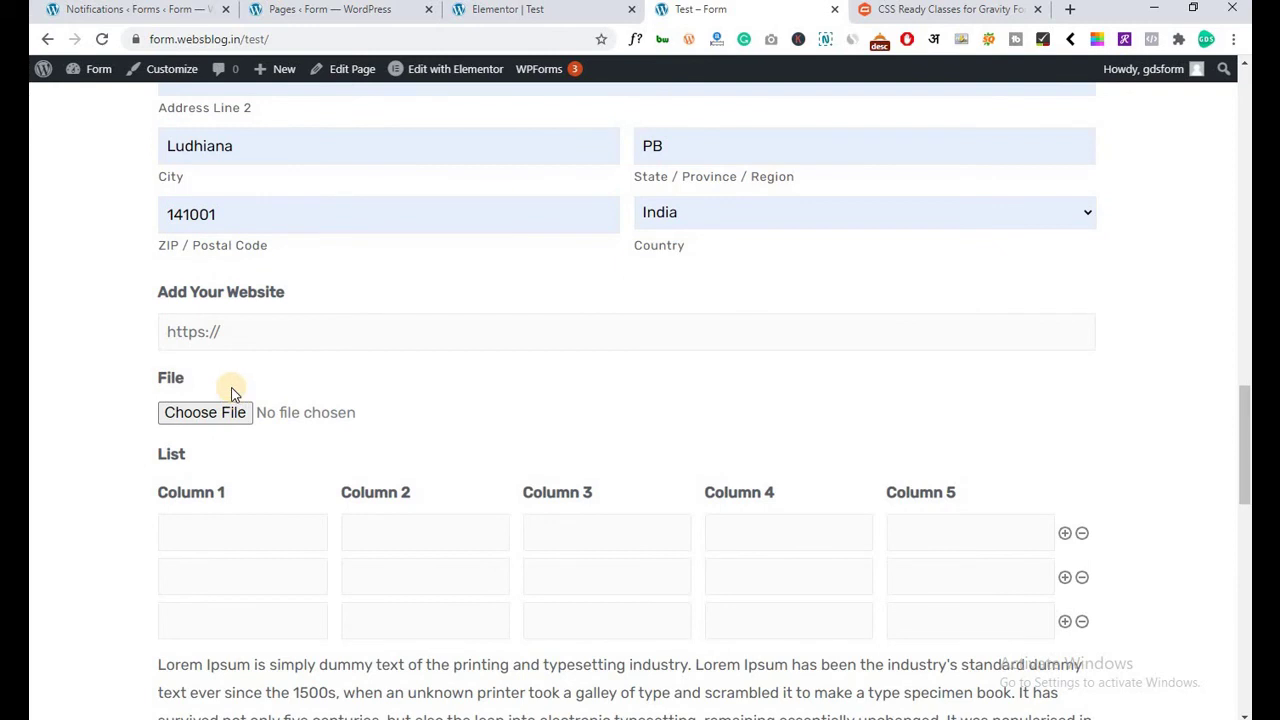
{"action": "left_click", "coordinate": [304, 328]}
{"action": "type", "text": "webs"}
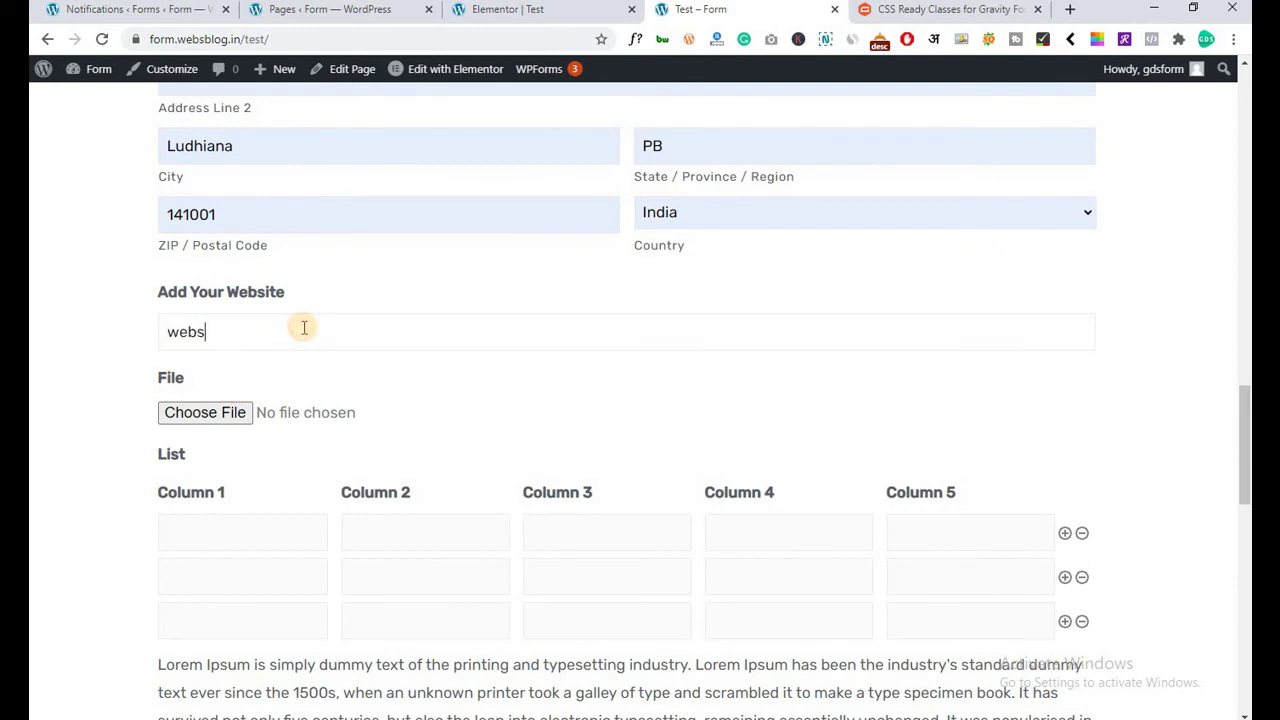
{"action": "type", "text": "bl"}
{"action": "type", "text": "oh"}
Attach Like-Icon.png from the Desktop to the form's File field.
{"action": "scroll", "coordinate": [300, 340], "scroll_direction": "down", "scroll_amount": 1}
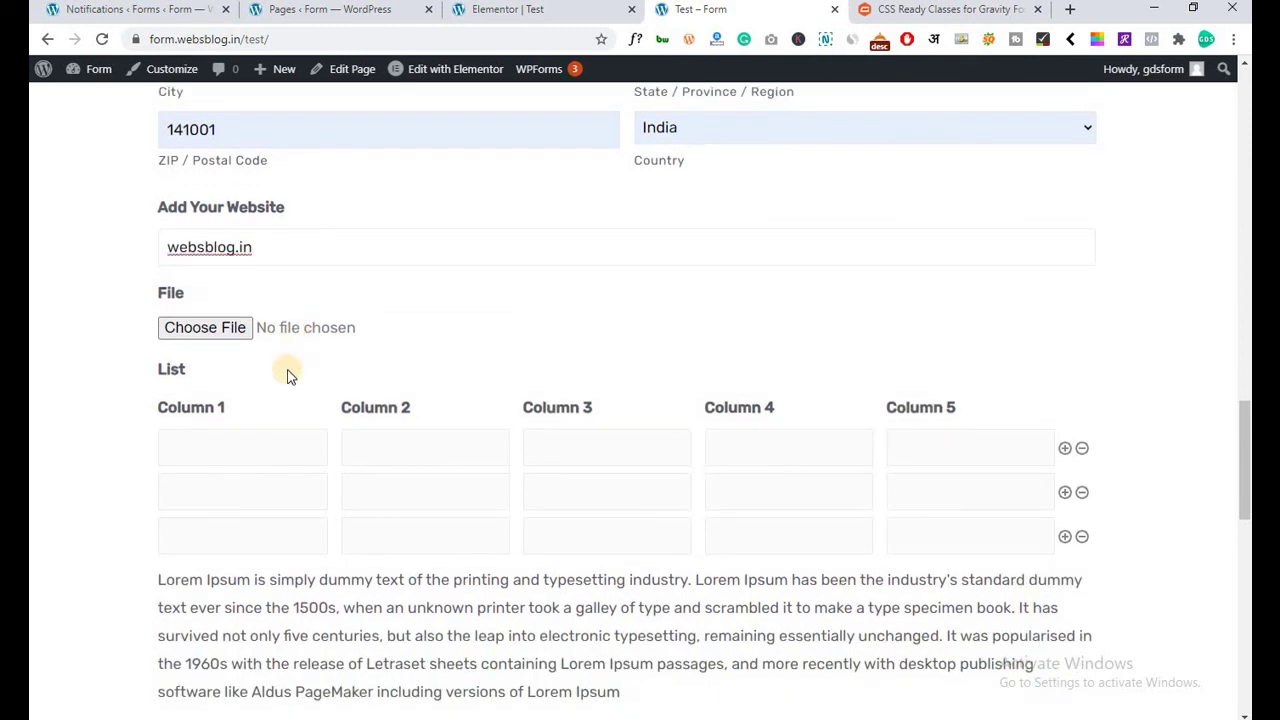
{"action": "left_click", "coordinate": [222, 338]}
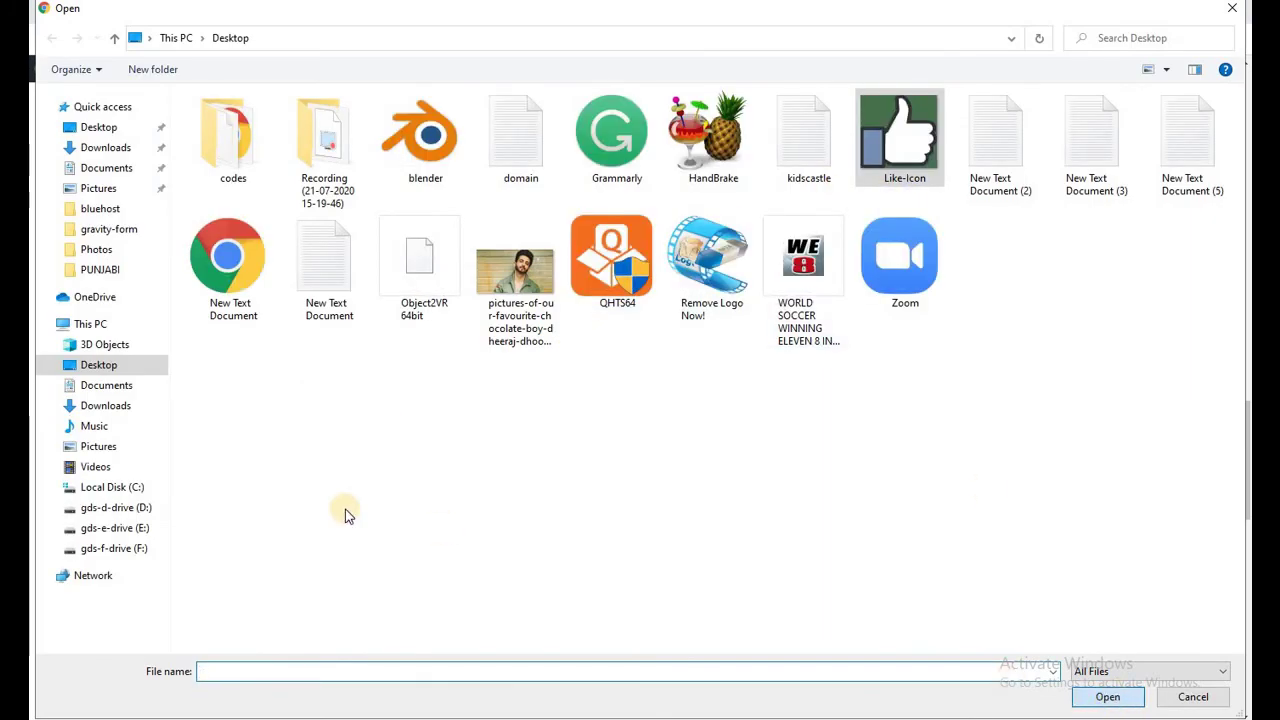
{"action": "key", "text": "Escape"}
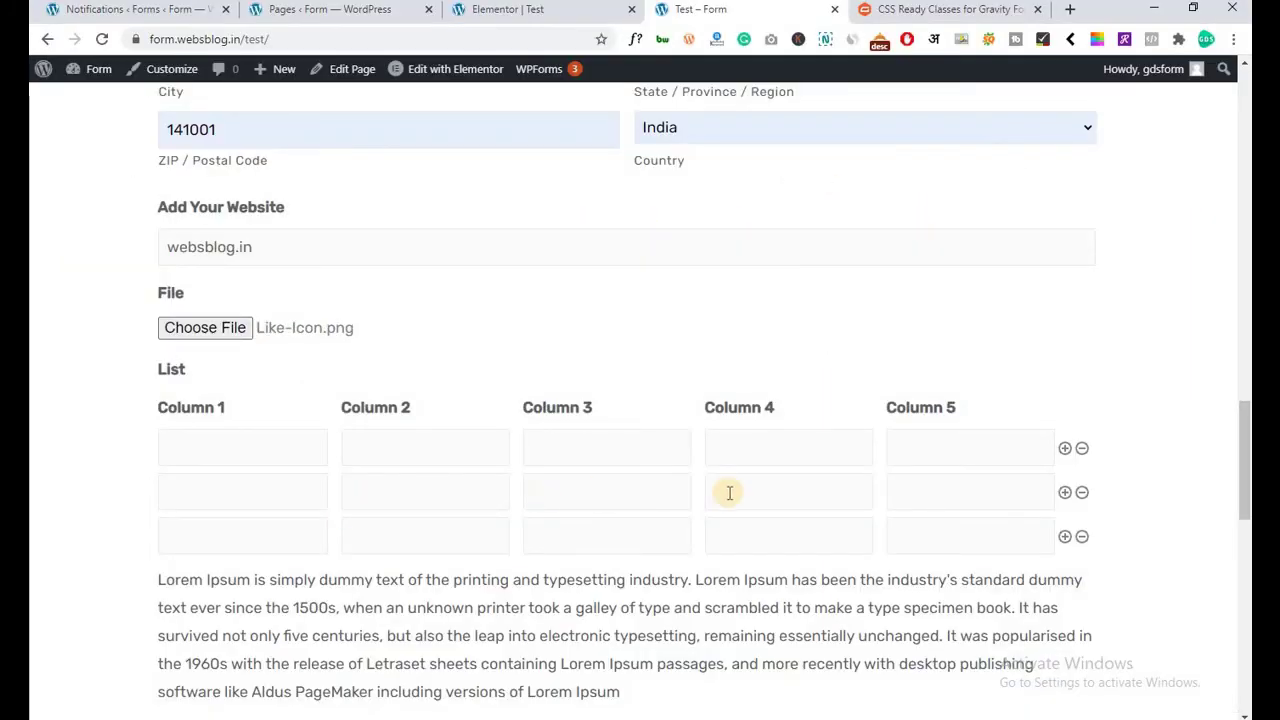
Remove the two extra List rows and enter test under Column 1 in the remaining row.
{"action": "left_click", "coordinate": [1081, 537]}
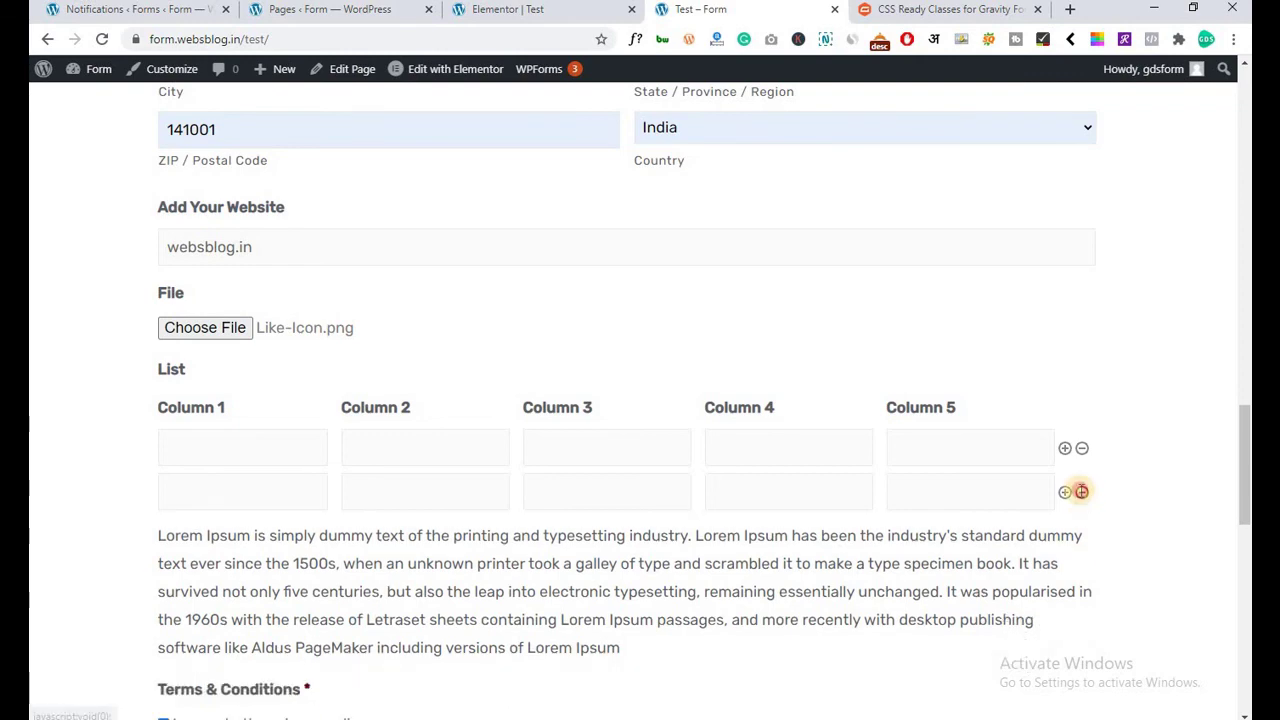
{"action": "left_click", "coordinate": [1081, 492]}
{"action": "left_click", "coordinate": [246, 453]}
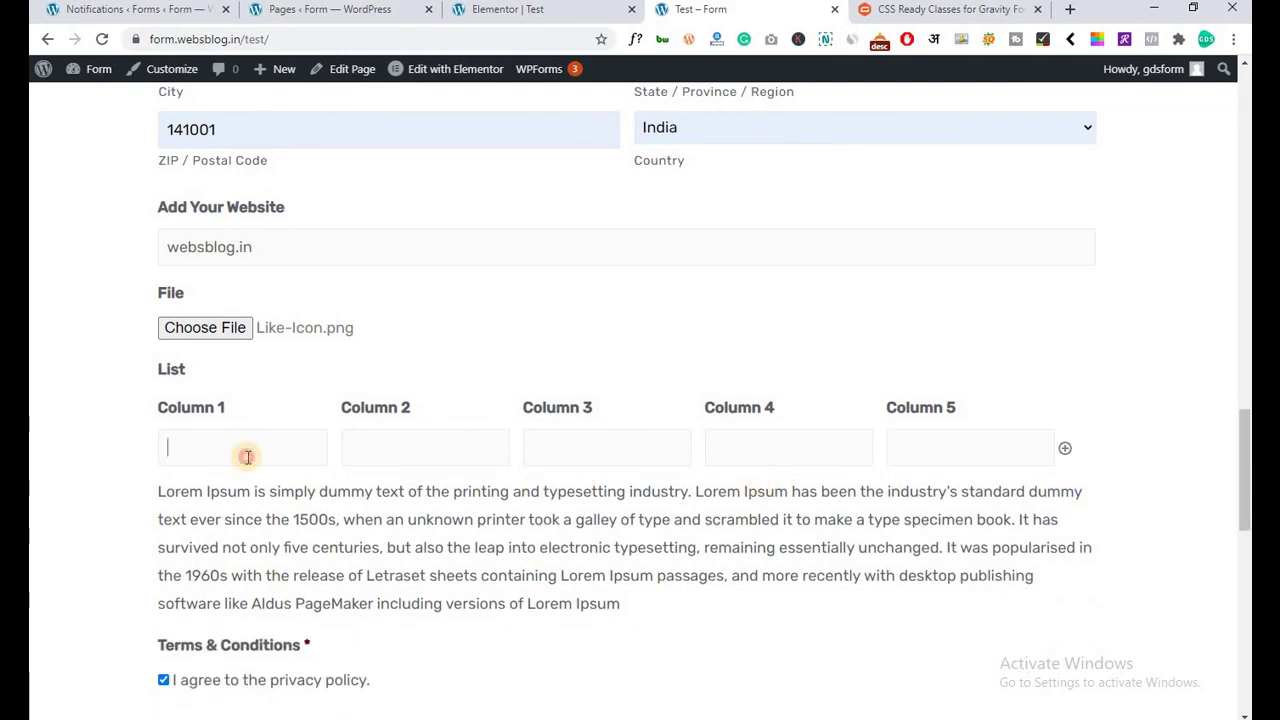
{"action": "type", "text": "test"}
Try to submit My Gravity Form and review its fields for validation errors.
{"action": "scroll", "coordinate": [260, 445], "scroll_direction": "down", "scroll_amount": 3}
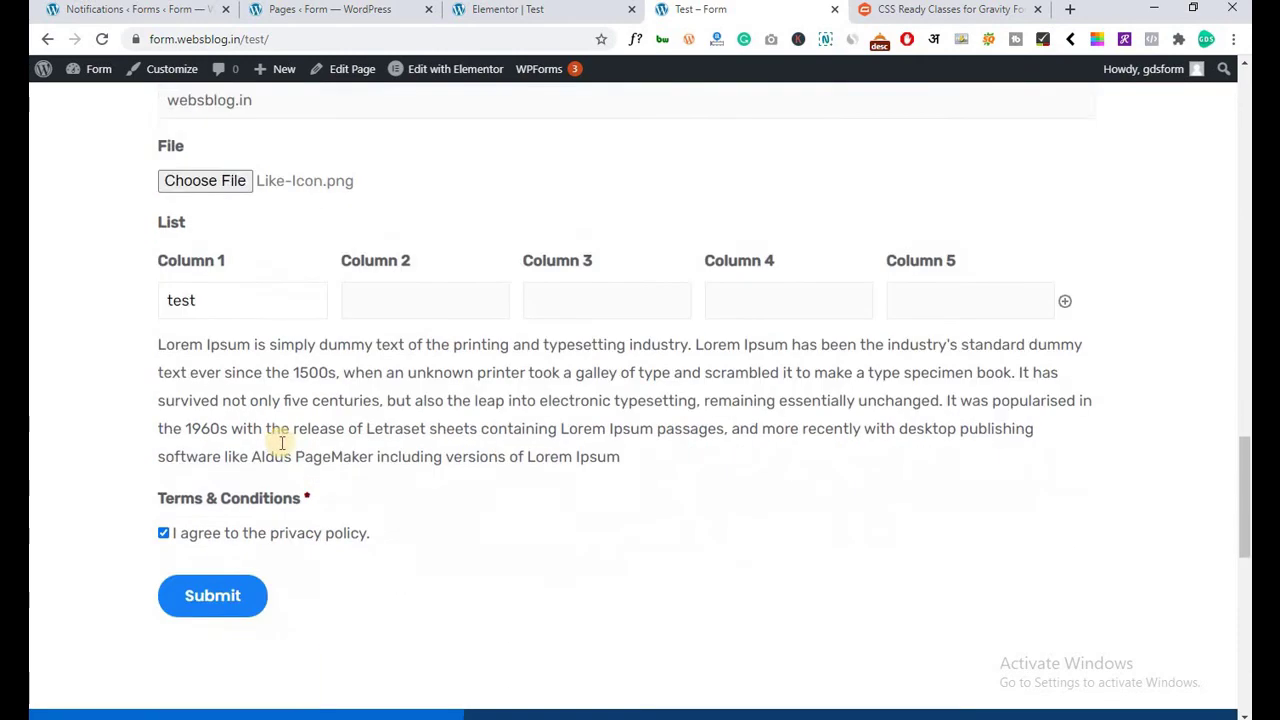
{"action": "scroll", "coordinate": [250, 430], "scroll_direction": "up", "scroll_amount": 2}
{"action": "scroll", "coordinate": [250, 430], "scroll_direction": "down", "scroll_amount": 2}
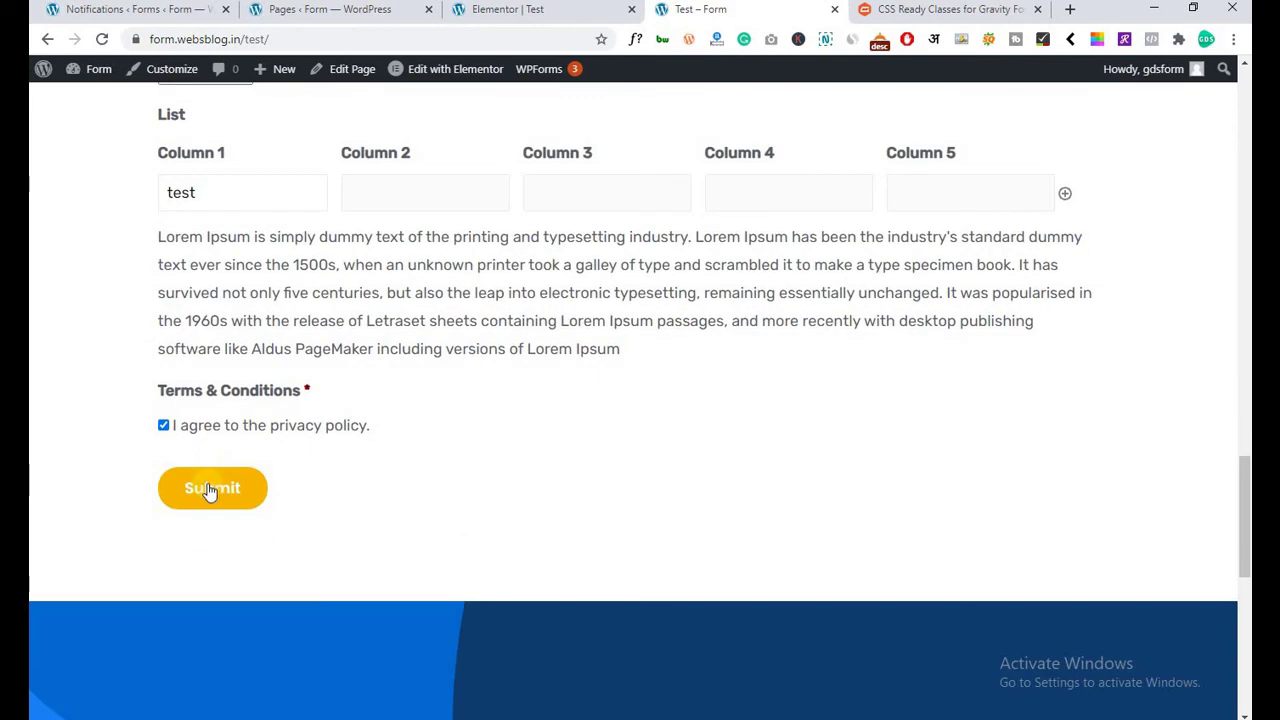
{"action": "left_click", "coordinate": [207, 489]}
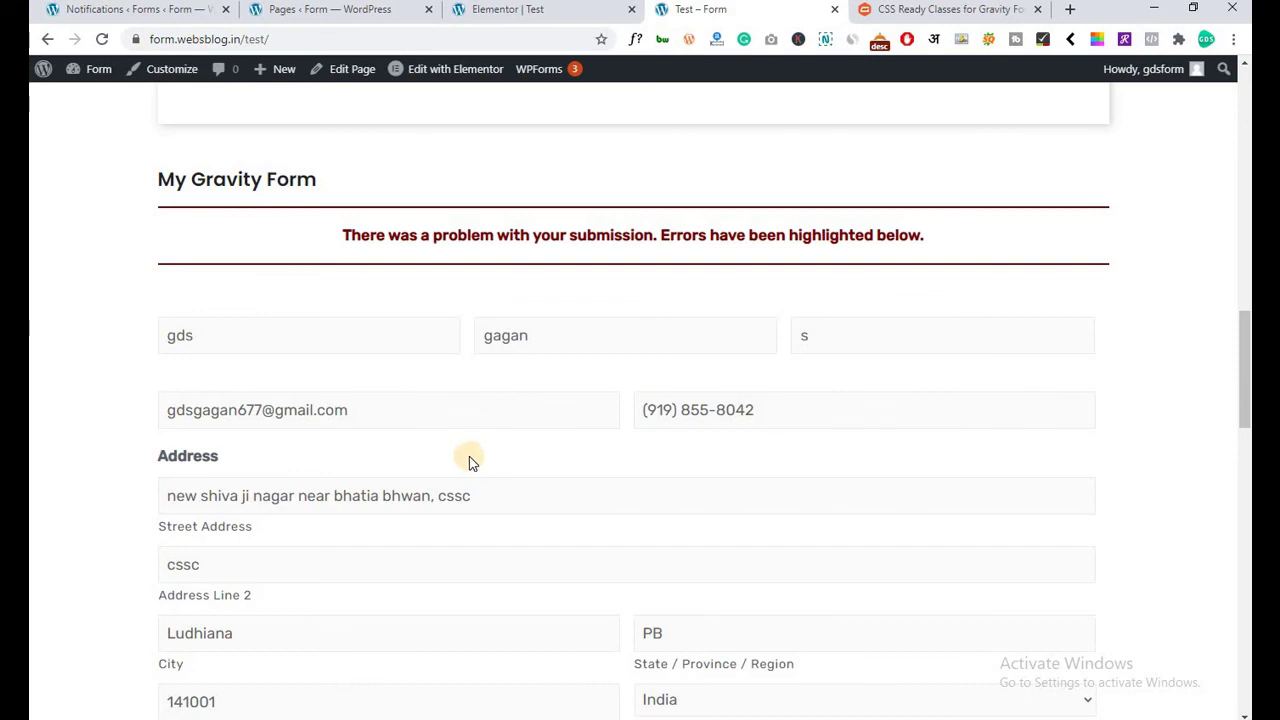
{"action": "scroll", "coordinate": [230, 377], "scroll_direction": "down", "scroll_amount": 1}
{"action": "scroll", "coordinate": [230, 377], "scroll_direction": "down", "scroll_amount": 6}
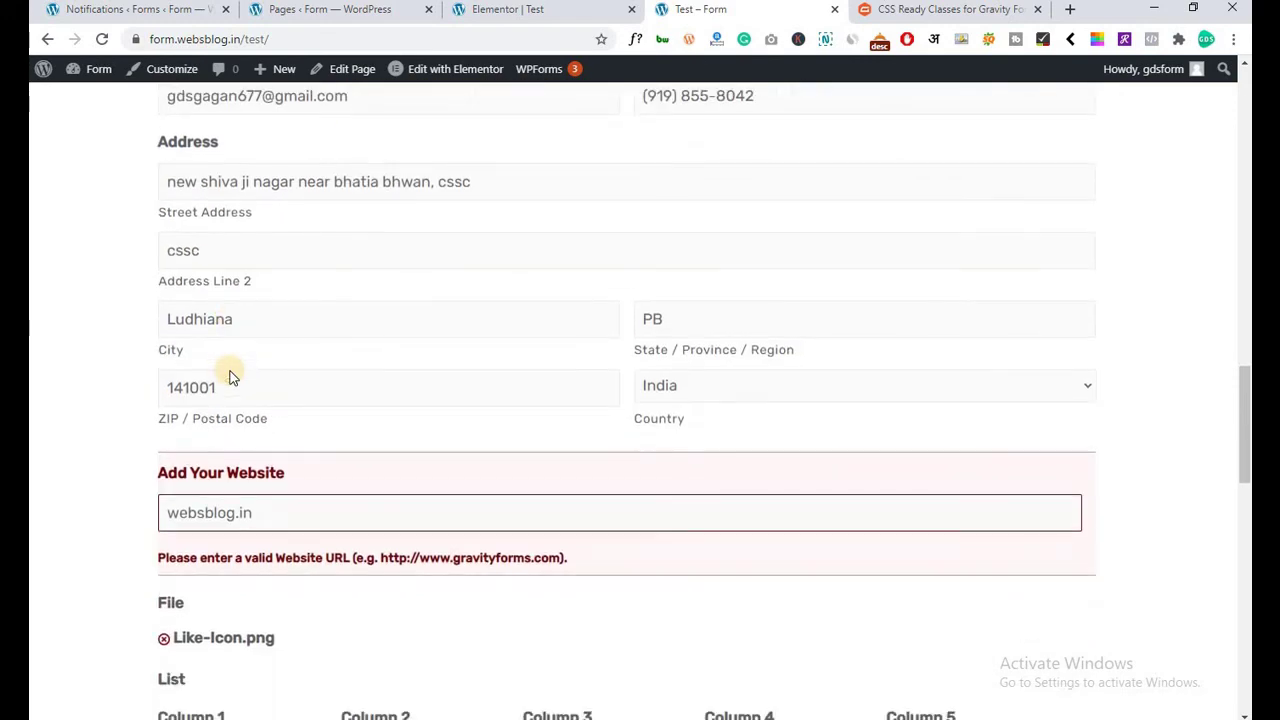
{"action": "scroll", "coordinate": [230, 377], "scroll_direction": "down", "scroll_amount": 2}
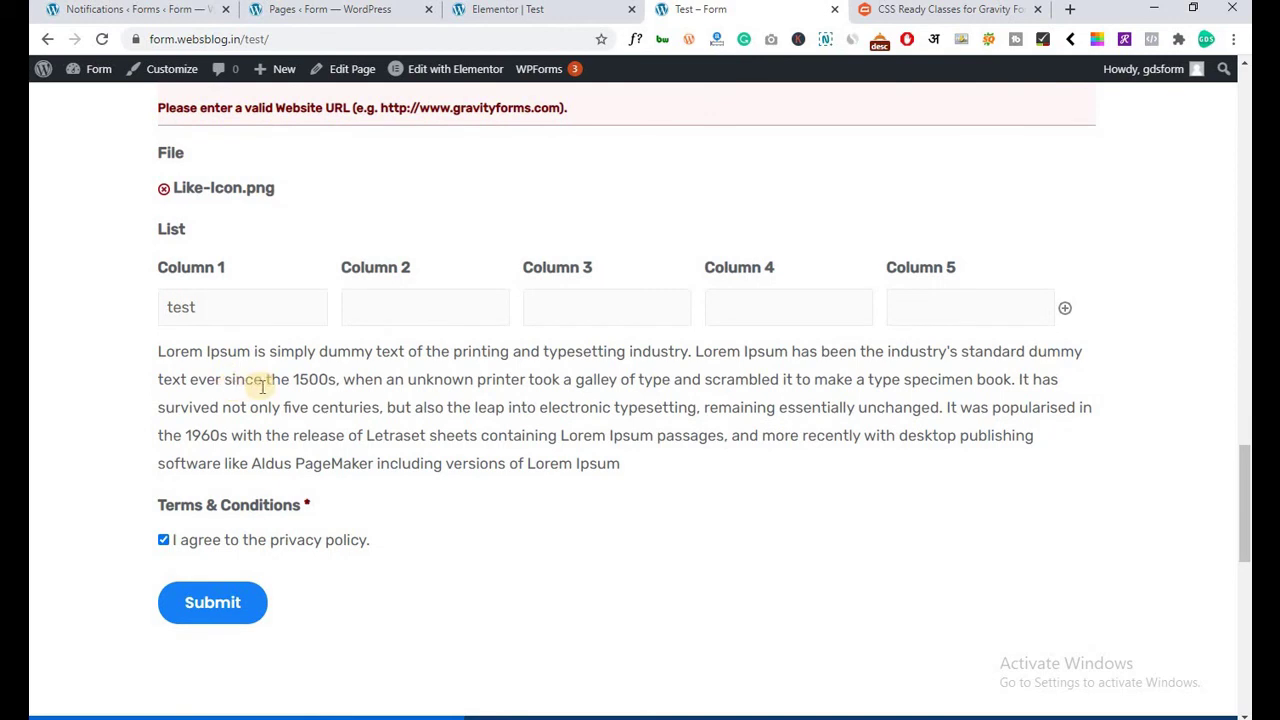
{"action": "scroll", "coordinate": [257, 382], "scroll_direction": "up", "scroll_amount": 2}
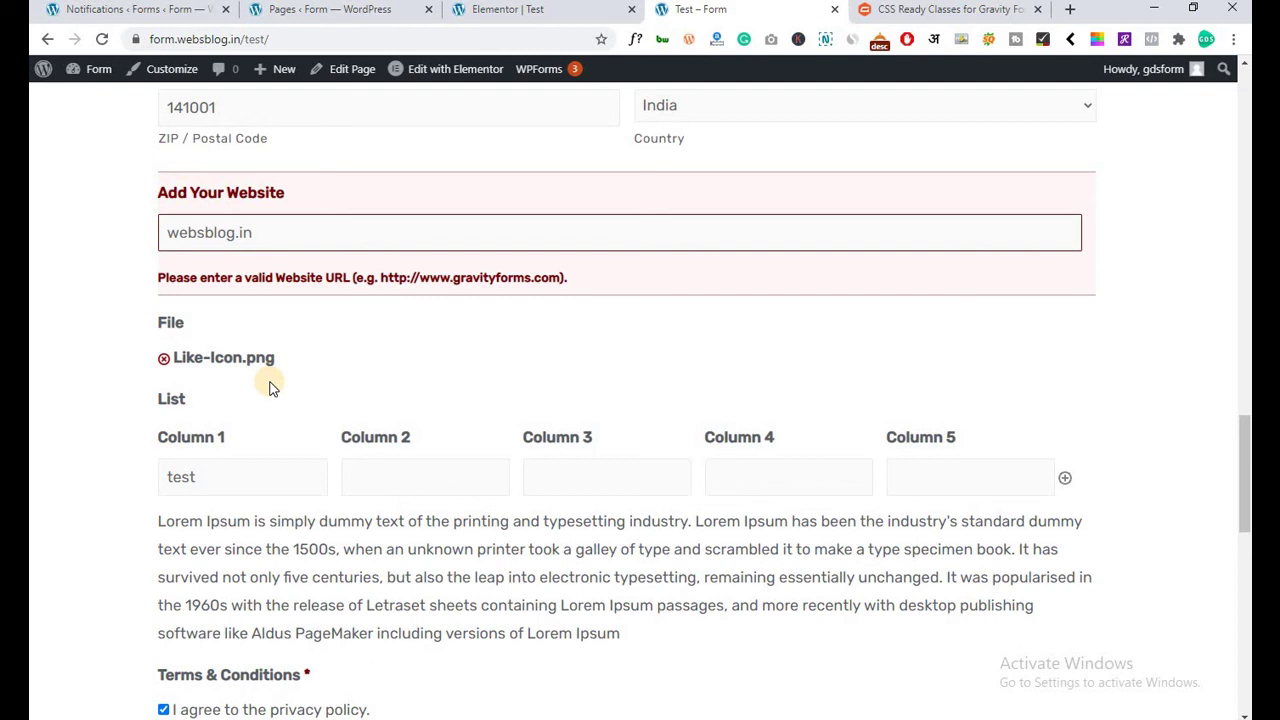
{"action": "scroll", "coordinate": [268, 385], "scroll_direction": "up", "scroll_amount": 2}
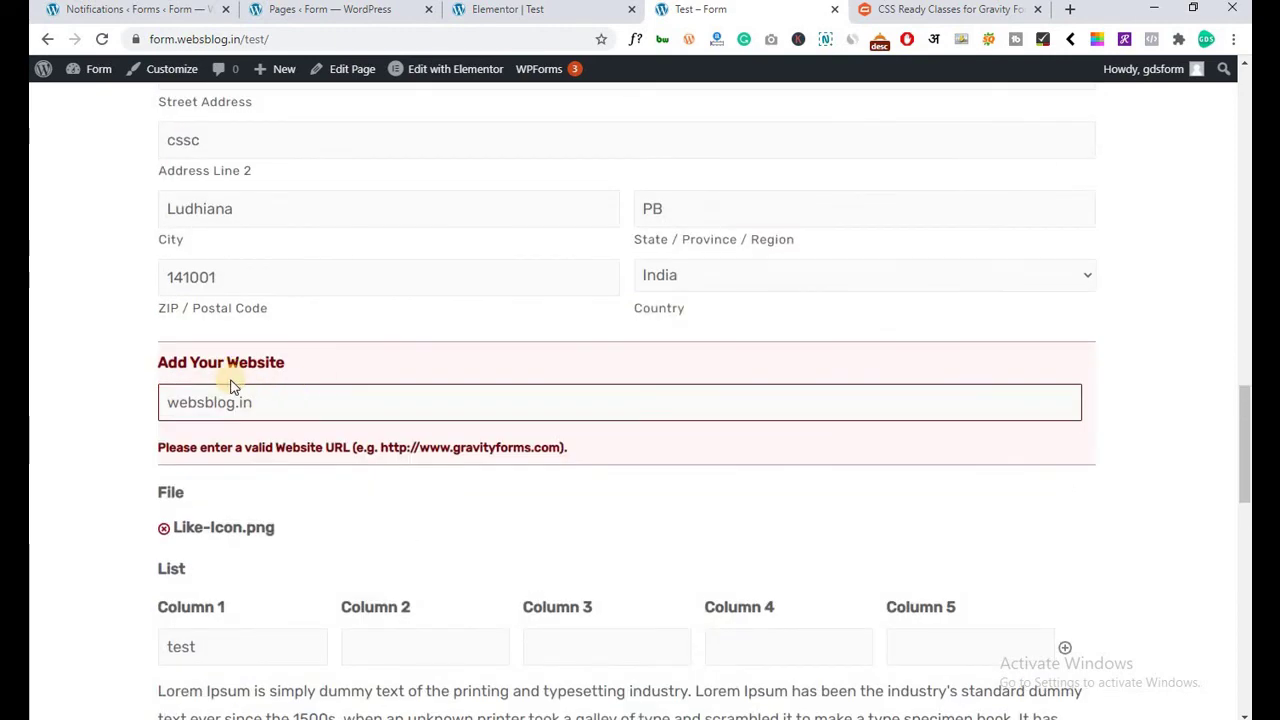
{"action": "left_click", "coordinate": [278, 404]}
{"action": "key", "text": "ctrl+a"}
{"action": "key", "text": "BackSpace"}
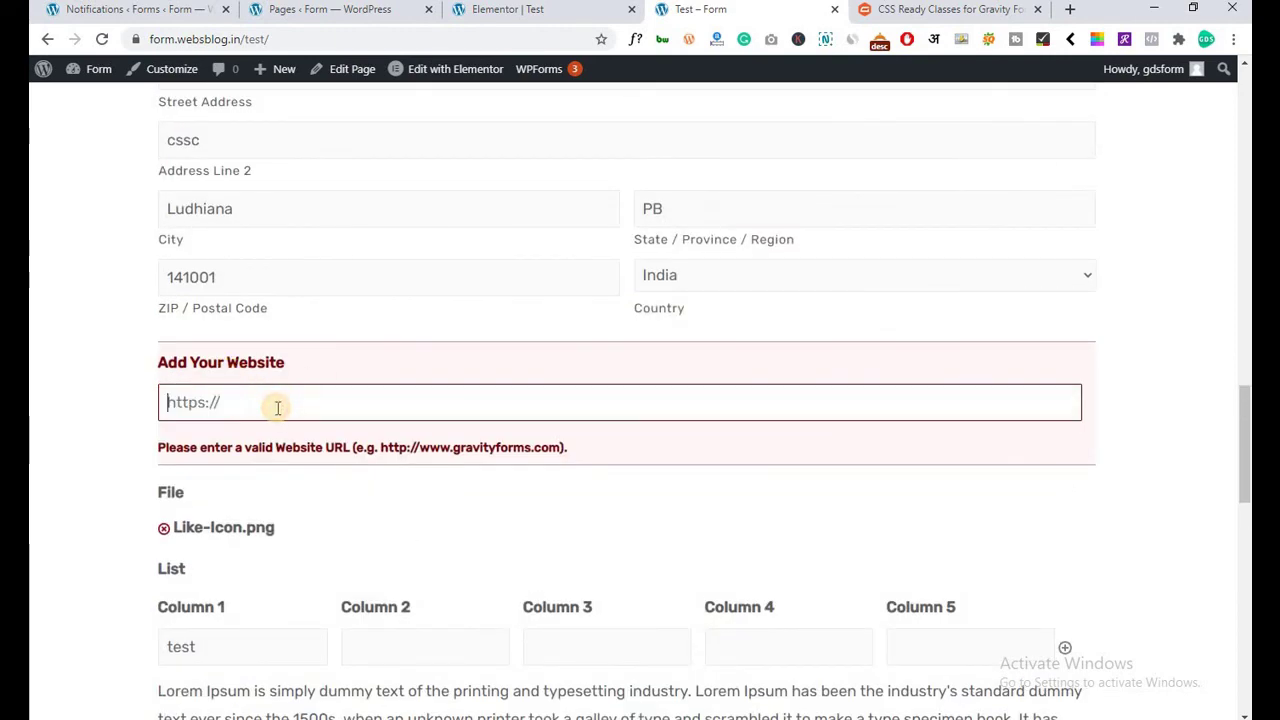
{"action": "type", "text": "http://www"}
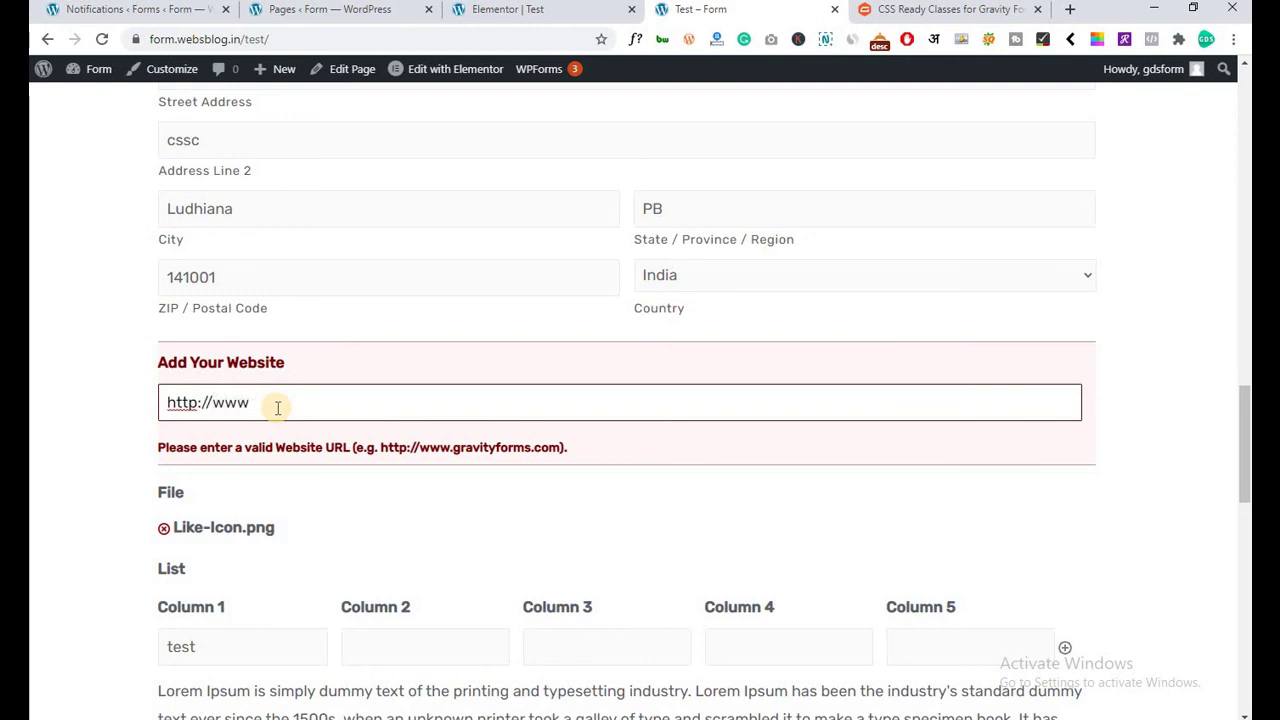
{"action": "type", "text": ".websblog.in"}
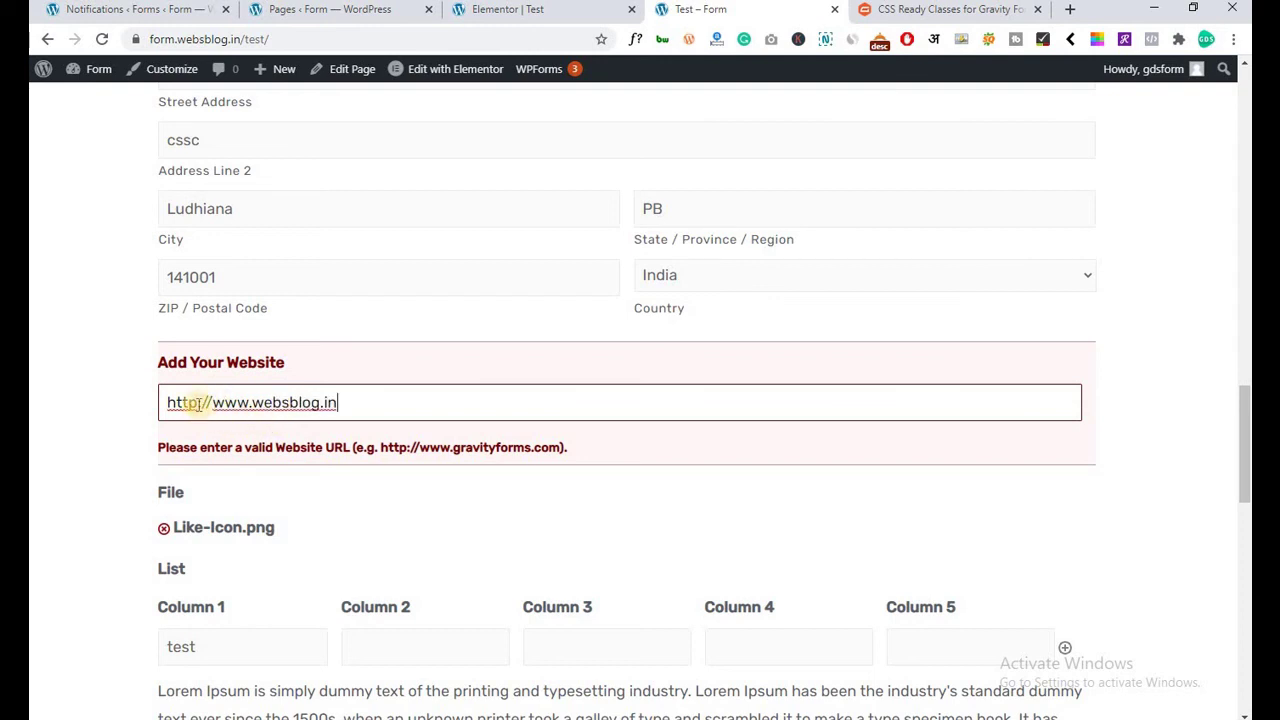
Submit My Gravity Form with the corrected website address and check the confirmation message below the form.
{"action": "scroll", "coordinate": [170, 399], "scroll_direction": "down", "scroll_amount": 1}
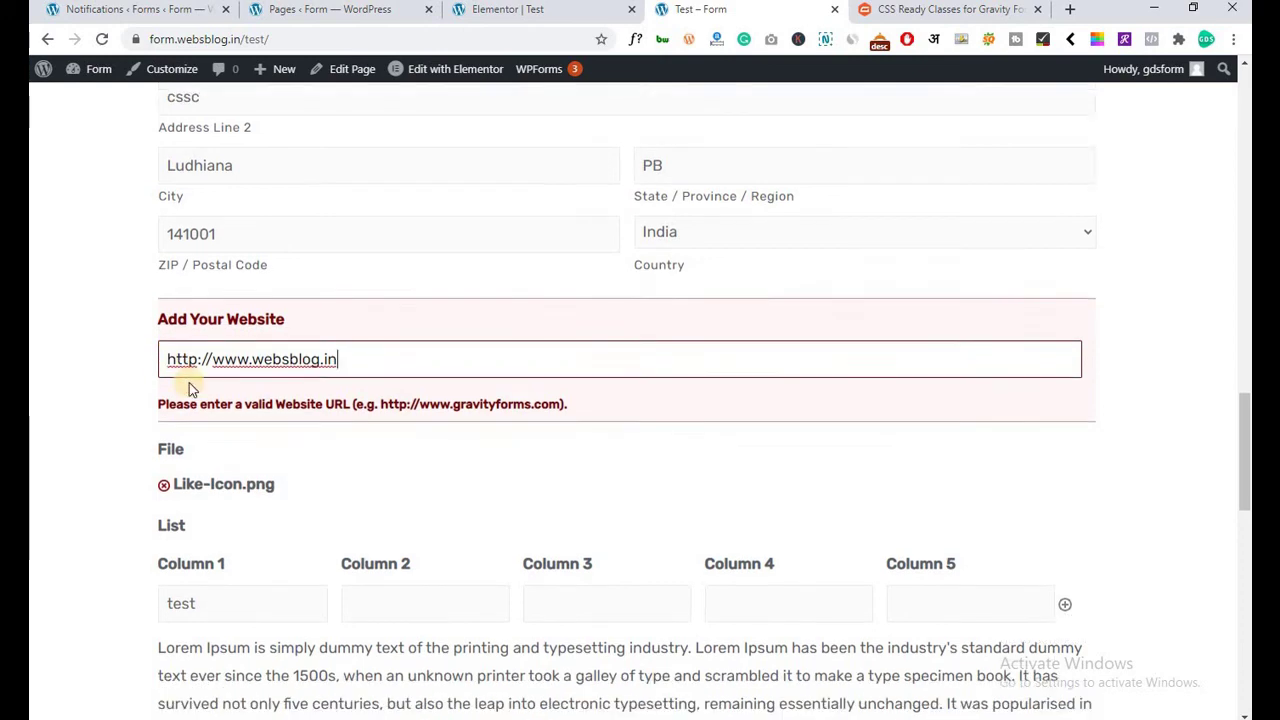
{"action": "scroll", "coordinate": [200, 317], "scroll_direction": "down", "scroll_amount": 5}
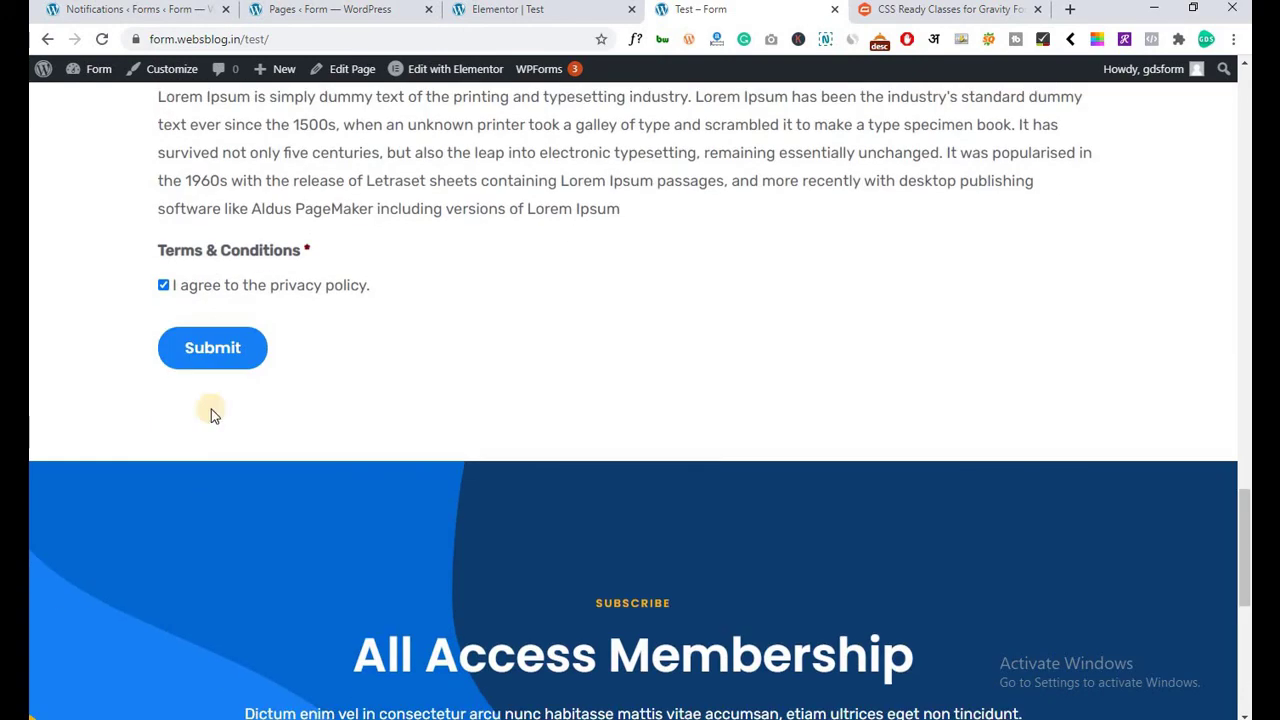
{"action": "left_click", "coordinate": [207, 350]}
{"action": "scroll", "coordinate": [452, 436], "scroll_direction": "up", "scroll_amount": 1}
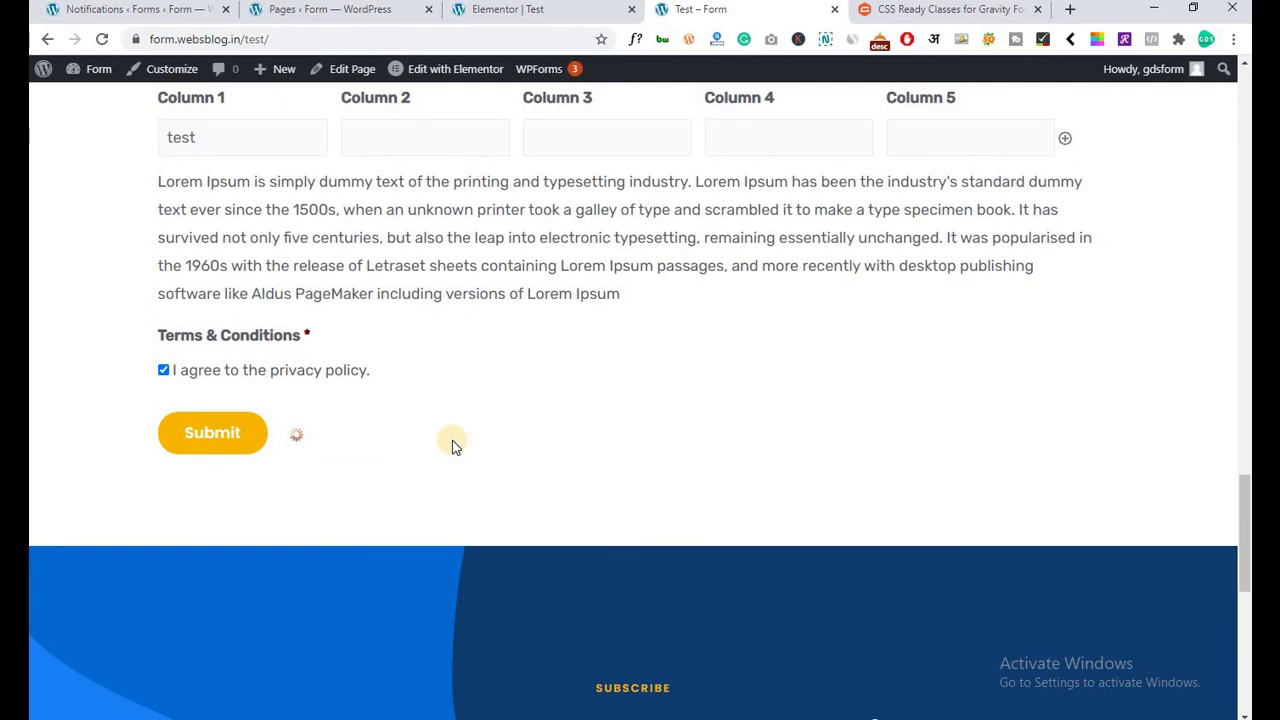
{"action": "scroll", "coordinate": [452, 443], "scroll_direction": "up", "scroll_amount": 3}
{"action": "scroll", "coordinate": [452, 443], "scroll_direction": "down", "scroll_amount": 1}
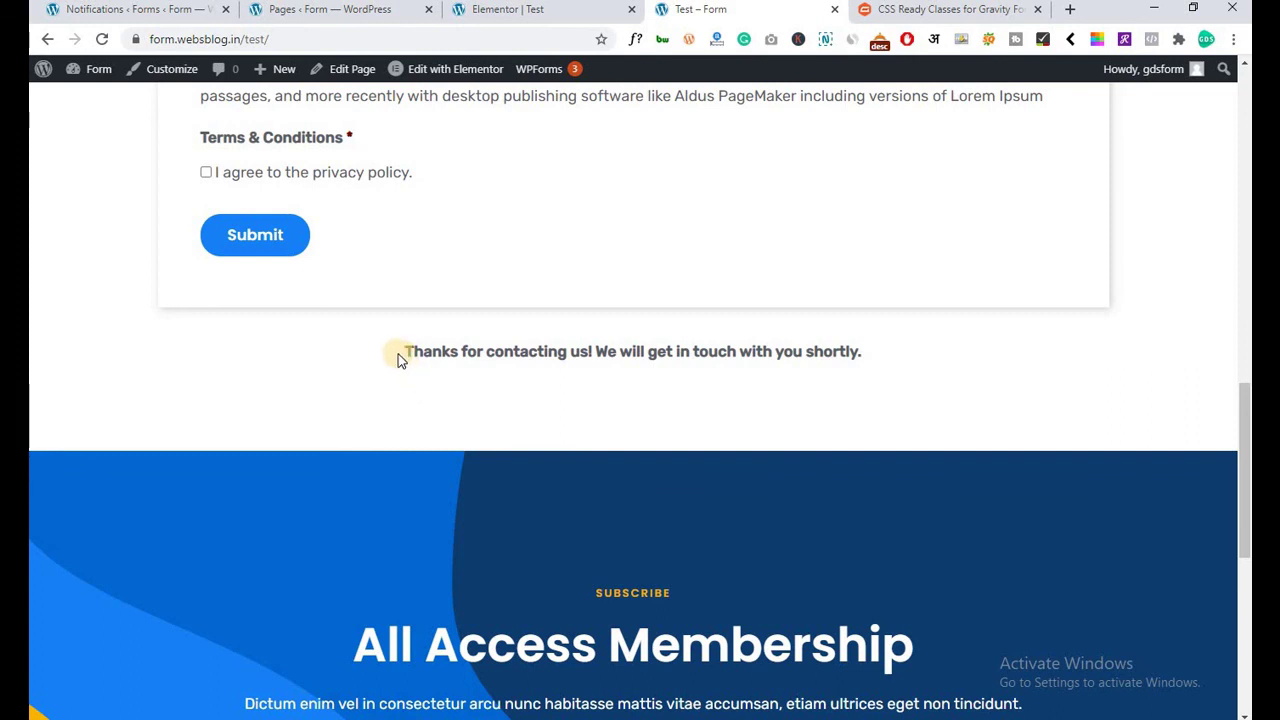
{"action": "left_click_drag", "start_coordinate": [400, 357], "coordinate": [856, 372]}
{"action": "left_click", "coordinate": [735, 393]}
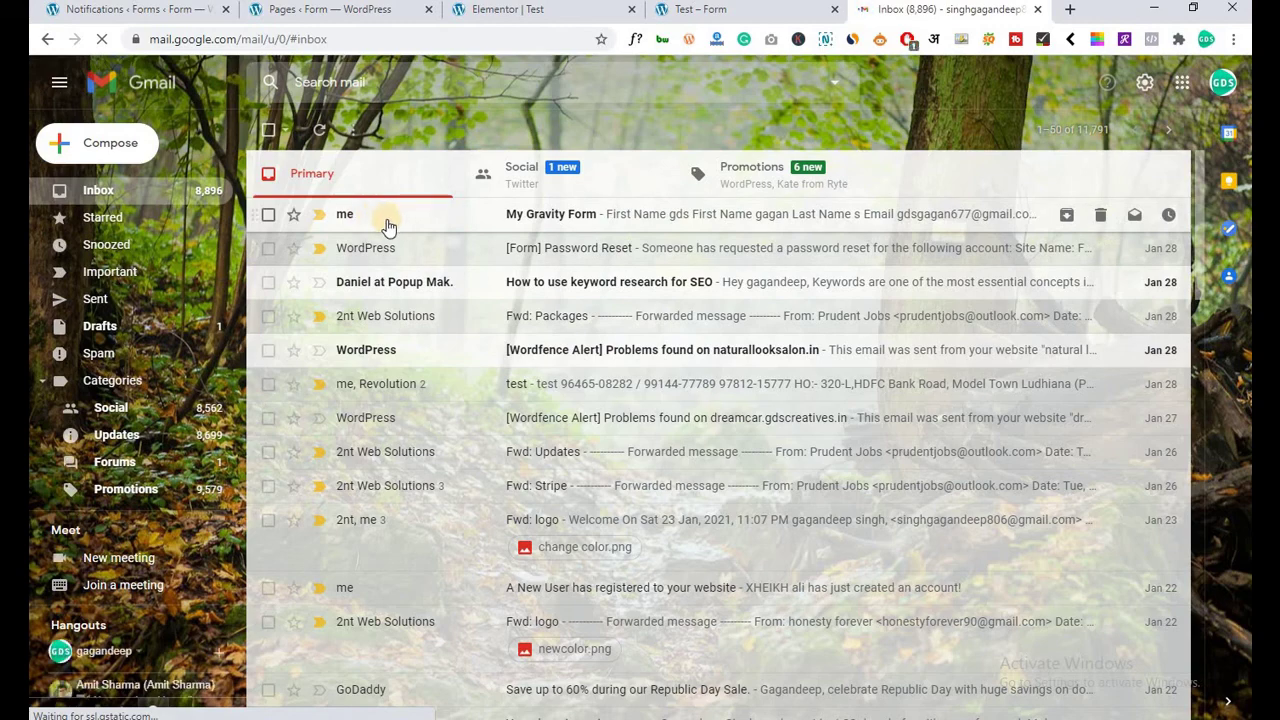
Open the My Gravity Form notification email in Gmail and compare its subject with the form's Admin Notification settings.
{"action": "left_click", "coordinate": [388, 226]}
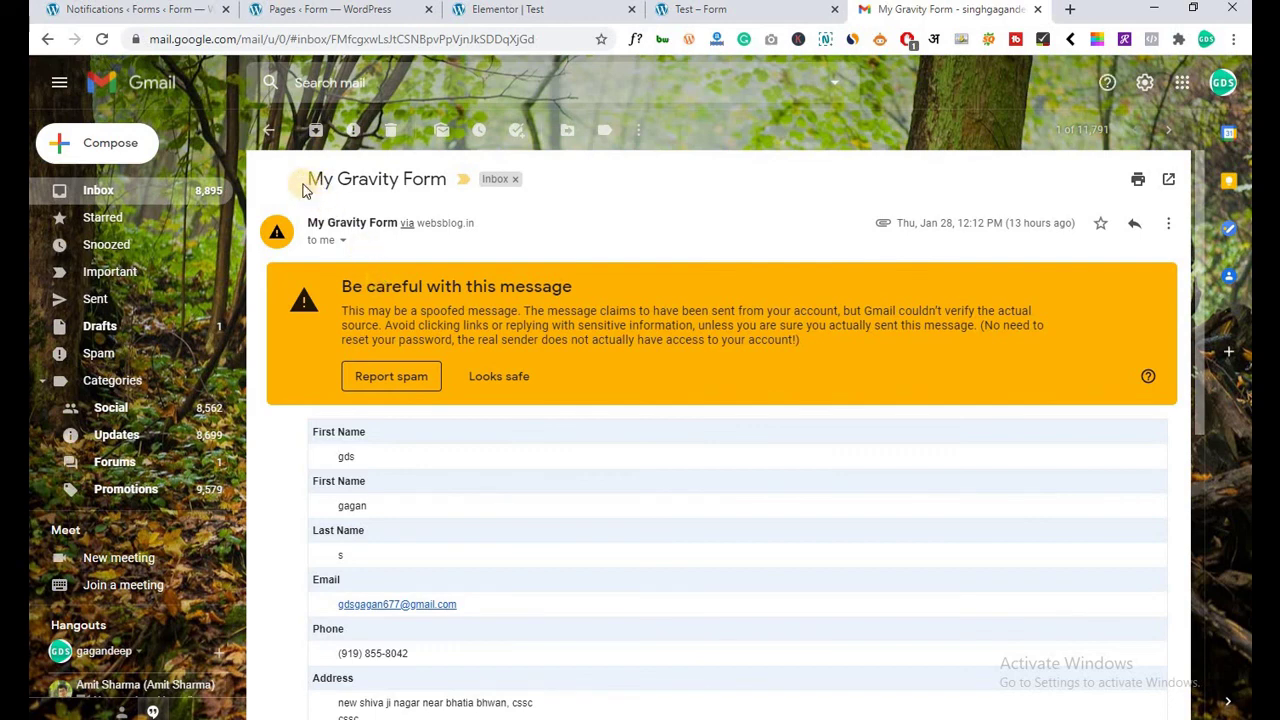
{"action": "left_click_drag", "start_coordinate": [295, 180], "coordinate": [432, 182]}
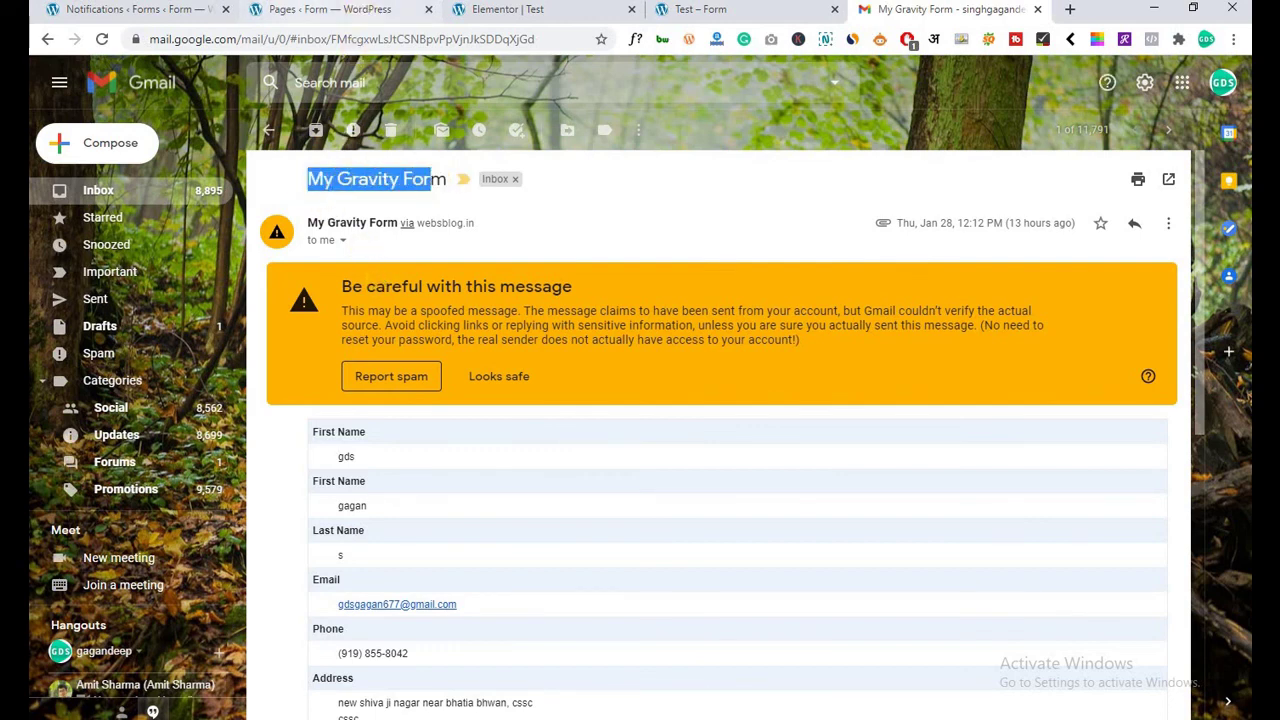
{"action": "left_click_drag", "start_coordinate": [140, 9], "coordinate": [745, 9]}
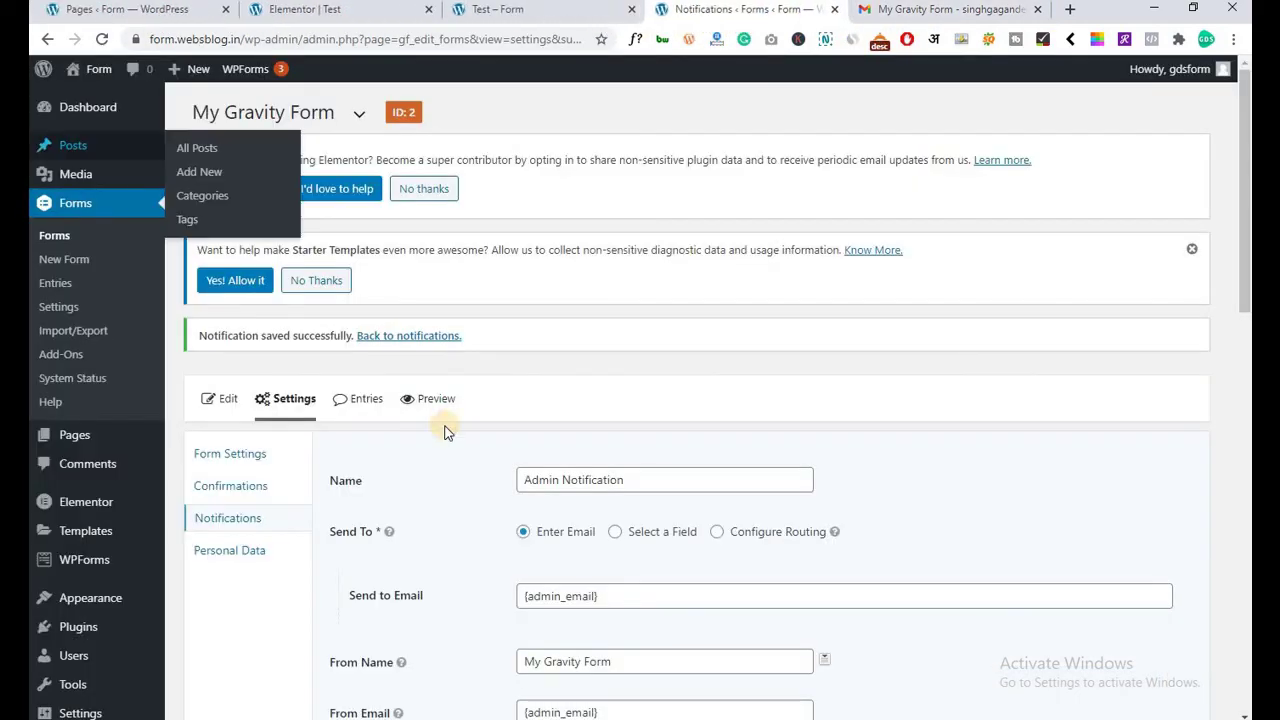
{"action": "scroll", "coordinate": [446, 430], "scroll_direction": "down", "scroll_amount": 2}
{"action": "scroll", "coordinate": [448, 398], "scroll_direction": "down", "scroll_amount": 3}
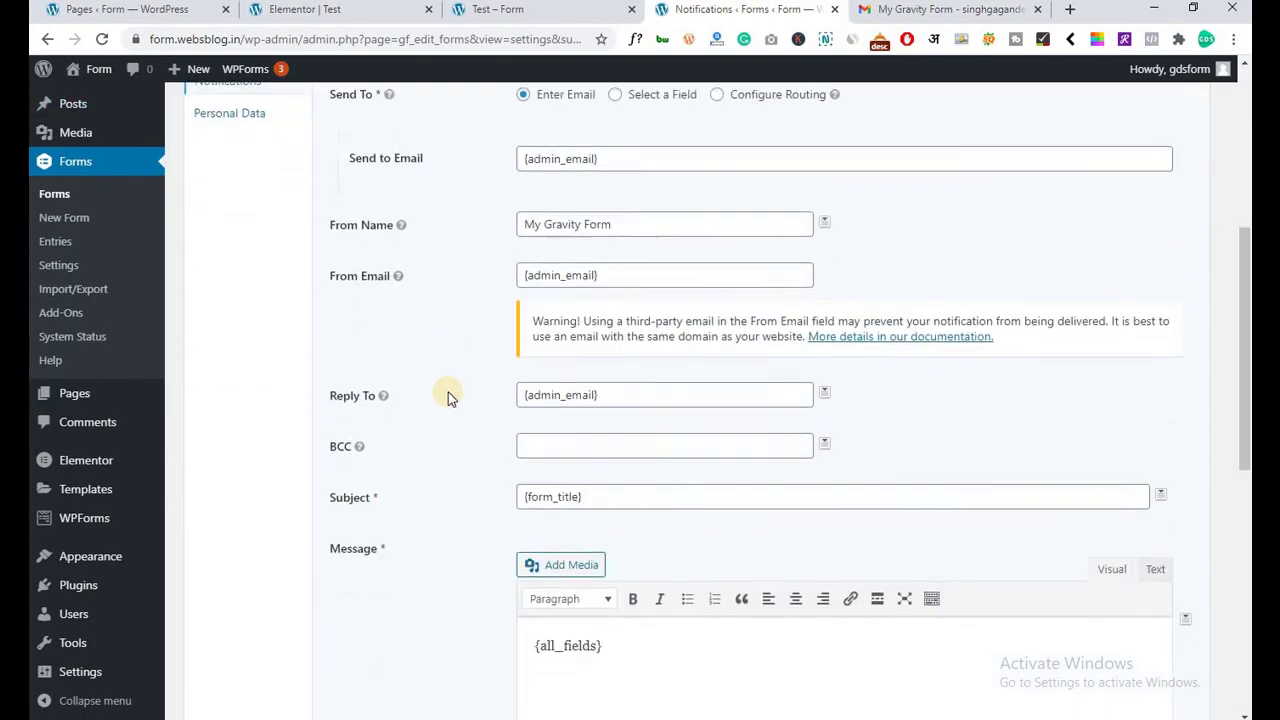
{"action": "scroll", "coordinate": [448, 395], "scroll_direction": "down", "scroll_amount": 2}
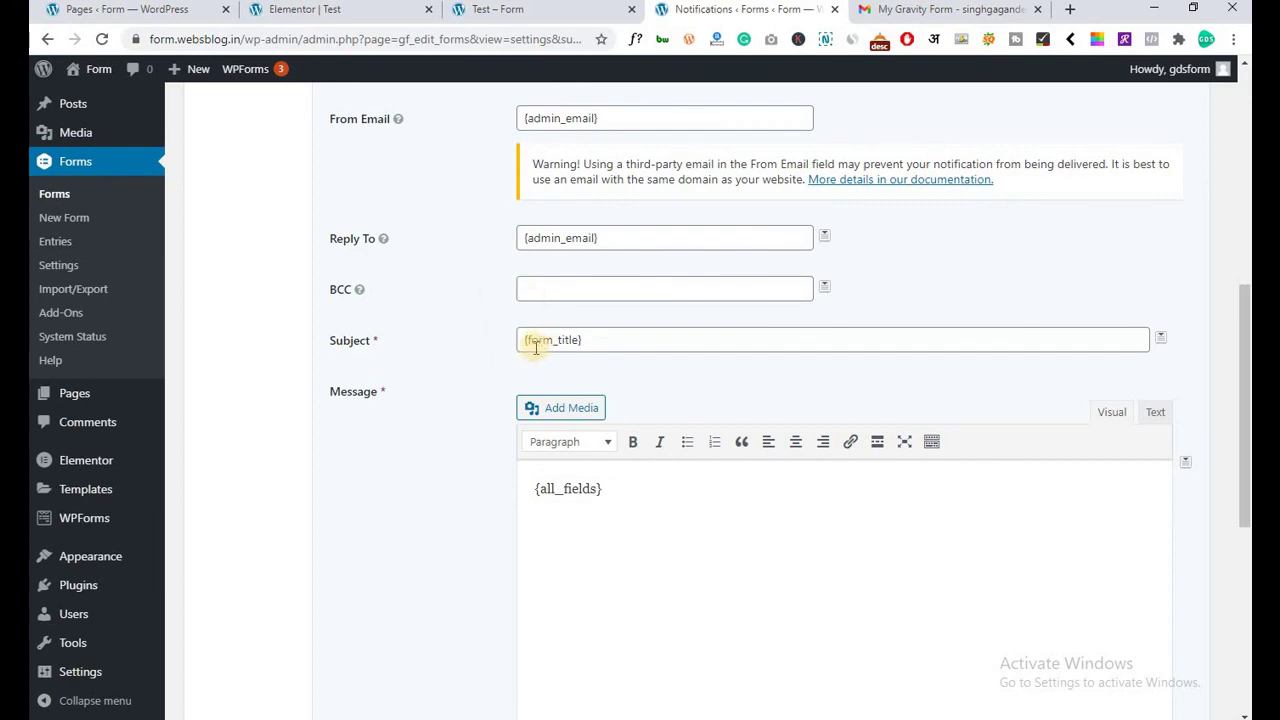
{"action": "scroll", "coordinate": [536, 347], "scroll_direction": "up", "scroll_amount": 1}
{"action": "left_click", "coordinate": [889, 11]}
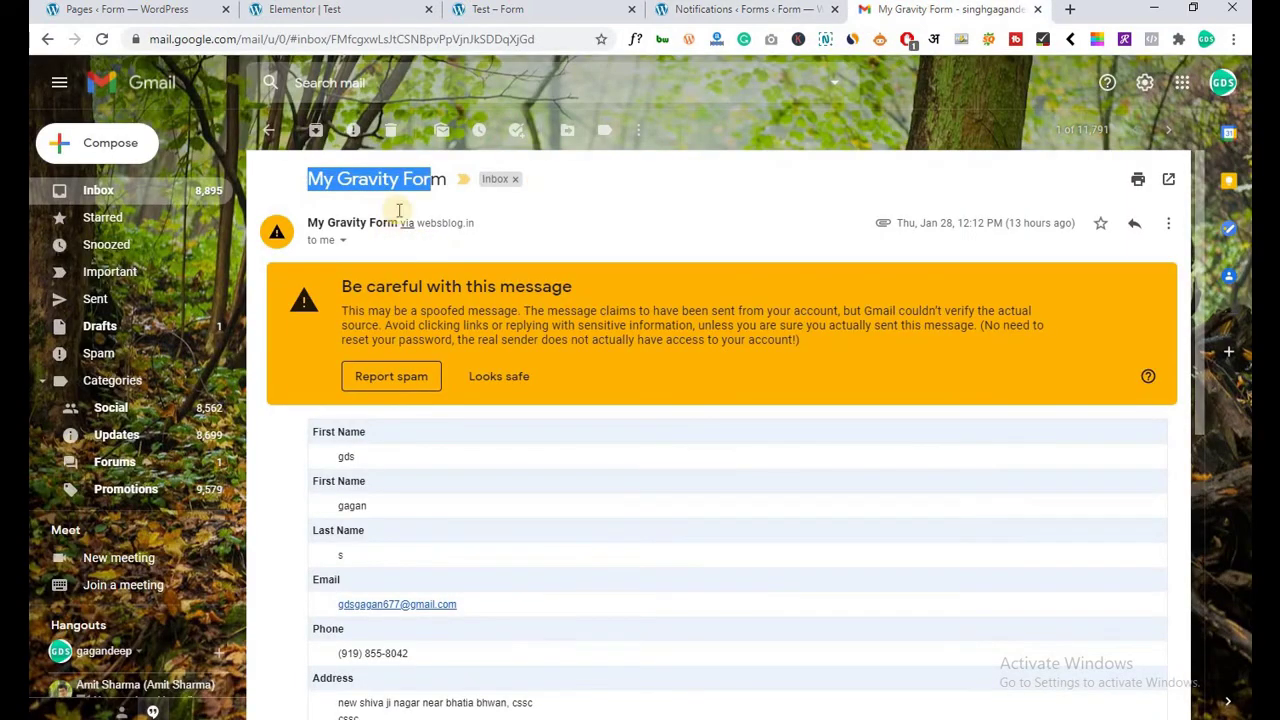
Inspect the email's sender and reply-to details and compare them with the From Email and Reply To notification settings.
{"action": "left_click", "coordinate": [345, 243]}
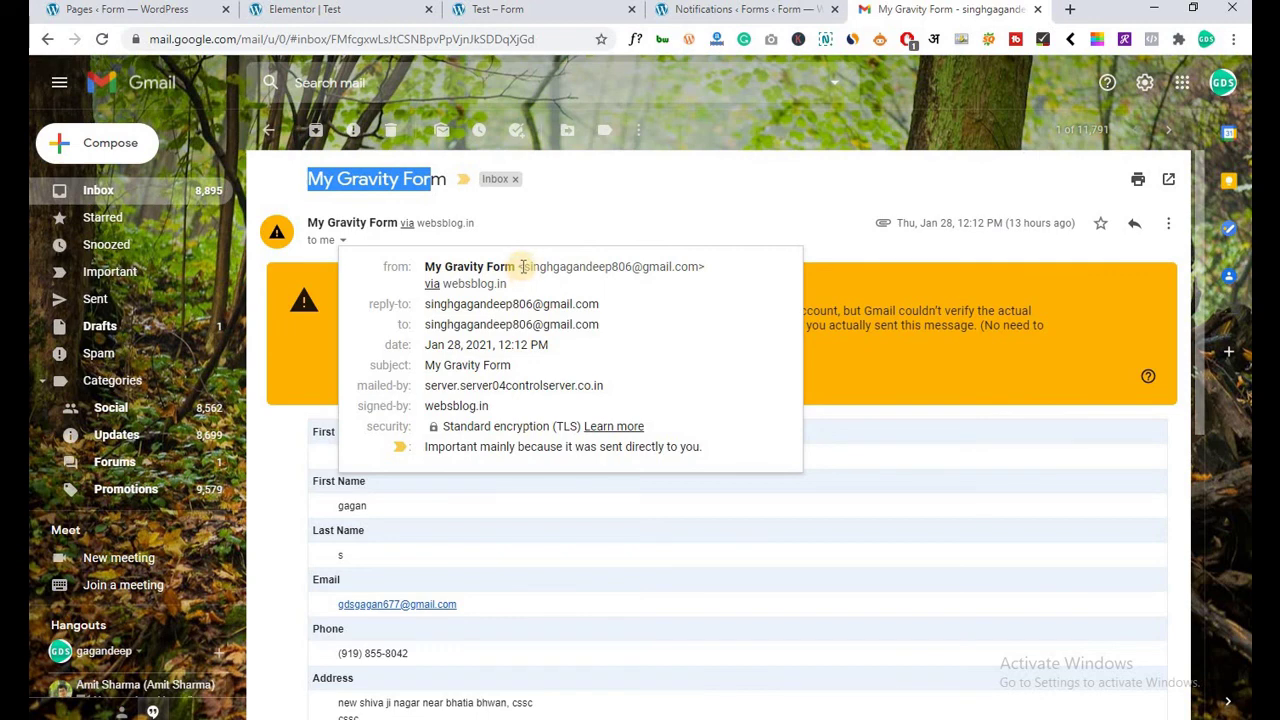
{"action": "left_click_drag", "start_coordinate": [522, 266], "coordinate": [700, 267]}
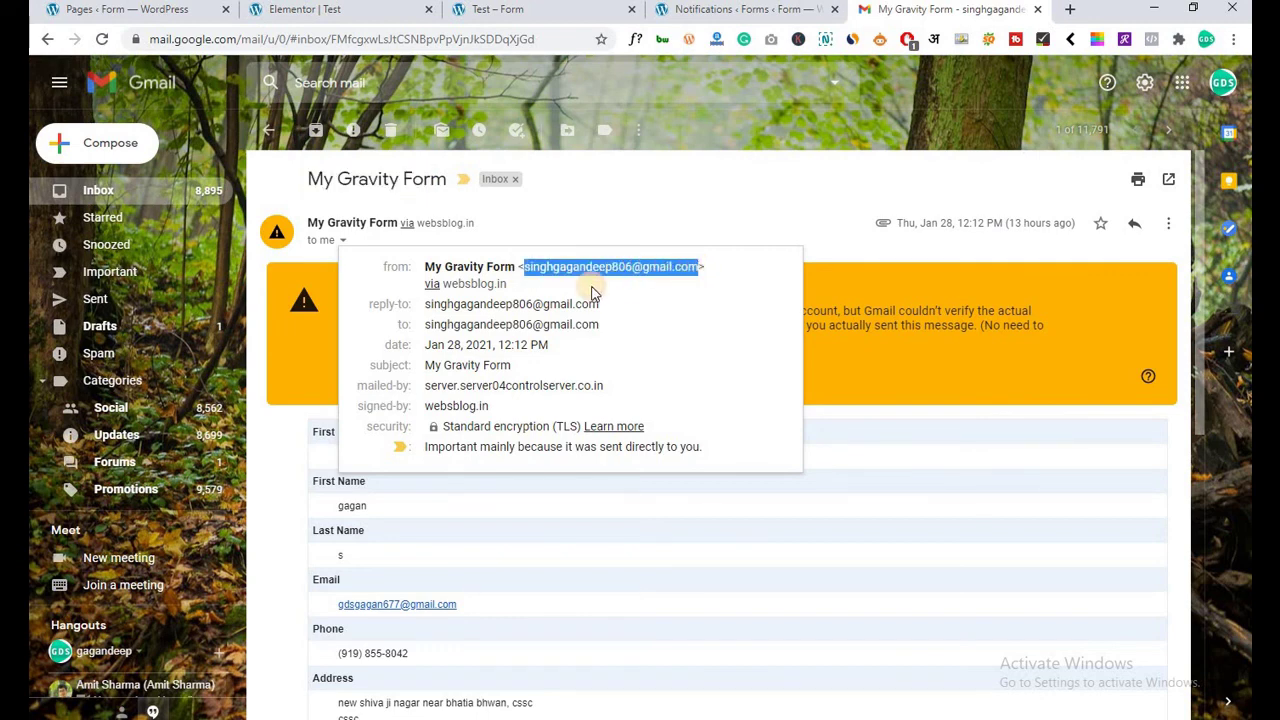
{"action": "left_click", "coordinate": [427, 305]}
{"action": "left_click_drag", "start_coordinate": [468, 305], "coordinate": [650, 305]}
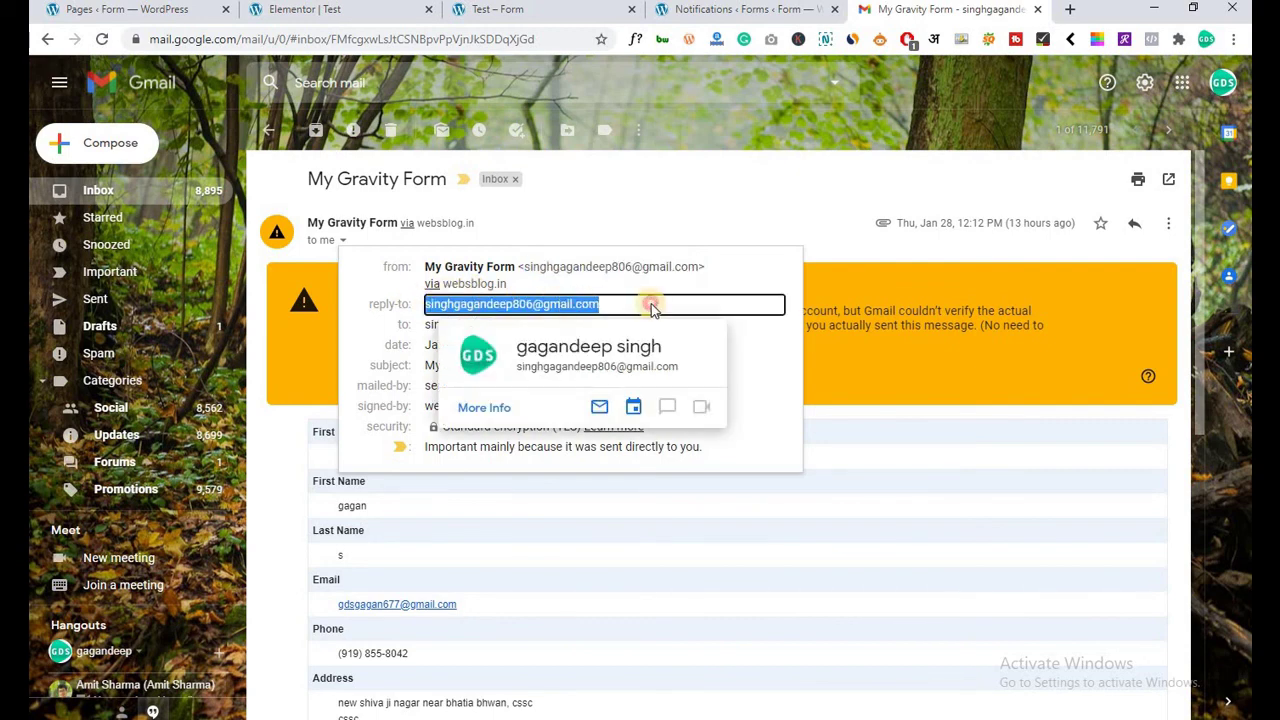
{"action": "left_click", "coordinate": [730, 10]}
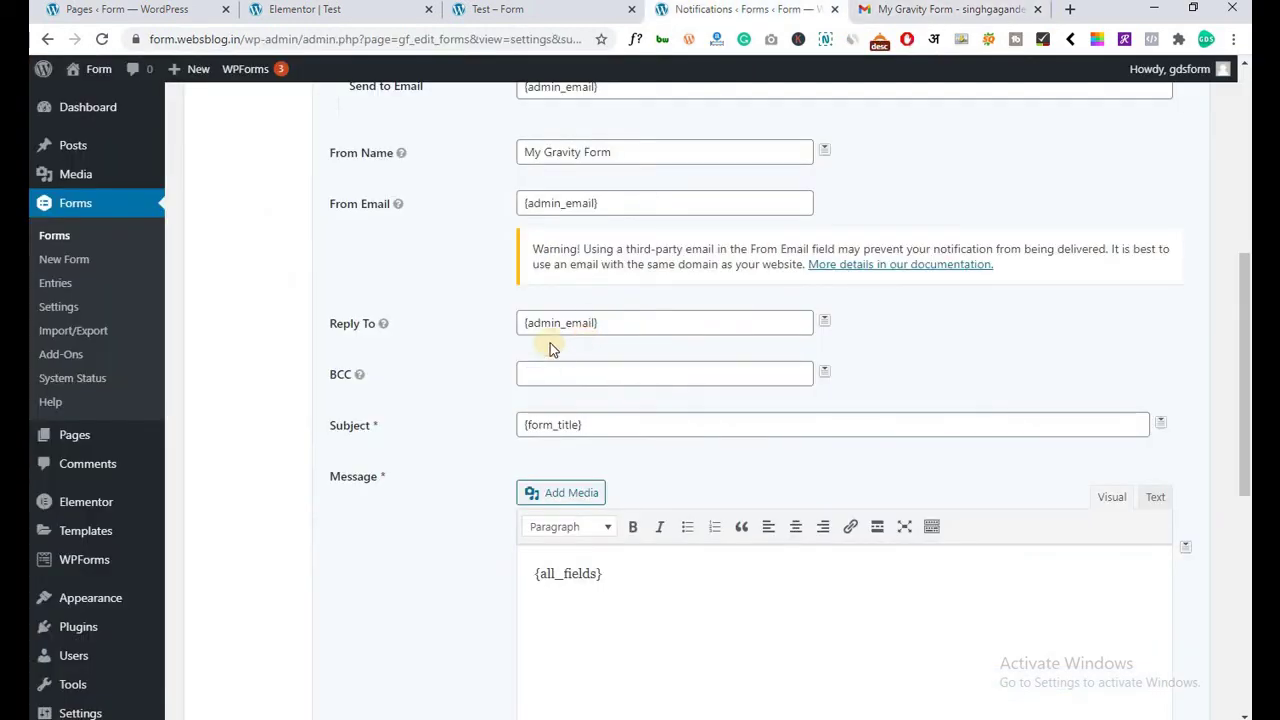
{"action": "left_click", "coordinate": [900, 10]}
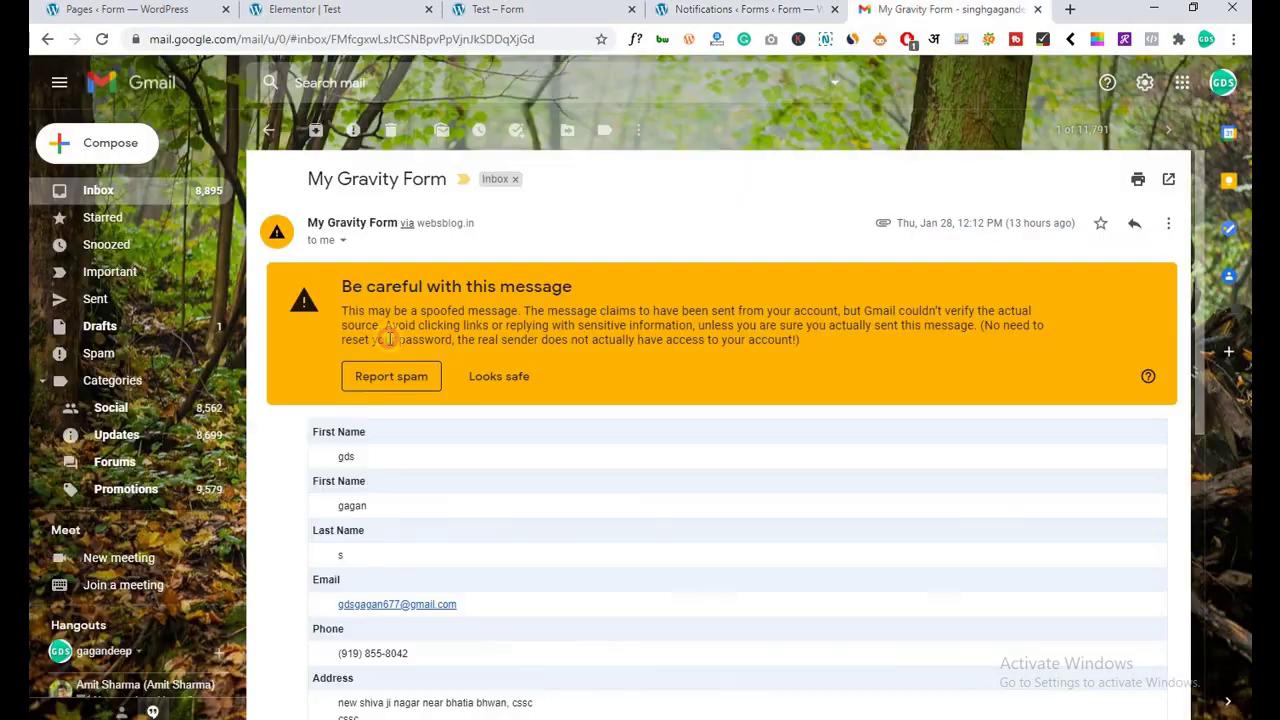
{"action": "left_click", "coordinate": [342, 242]}
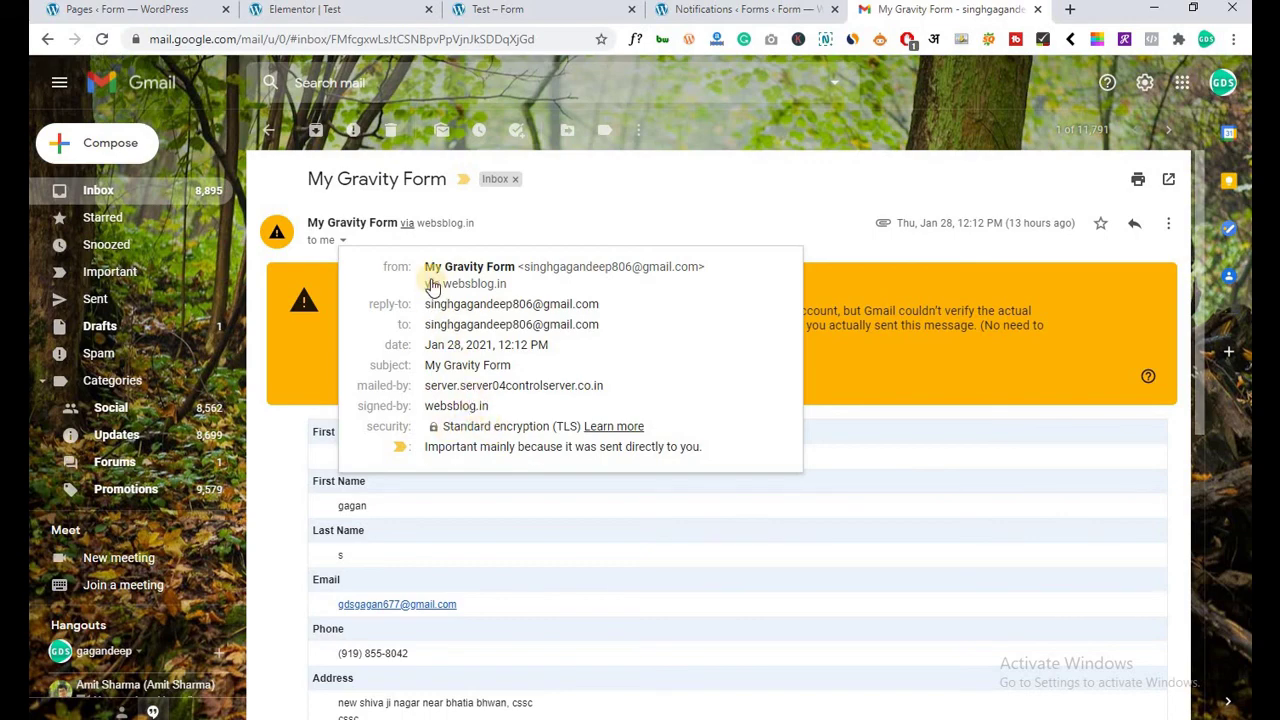
{"action": "left_click", "coordinate": [493, 230]}
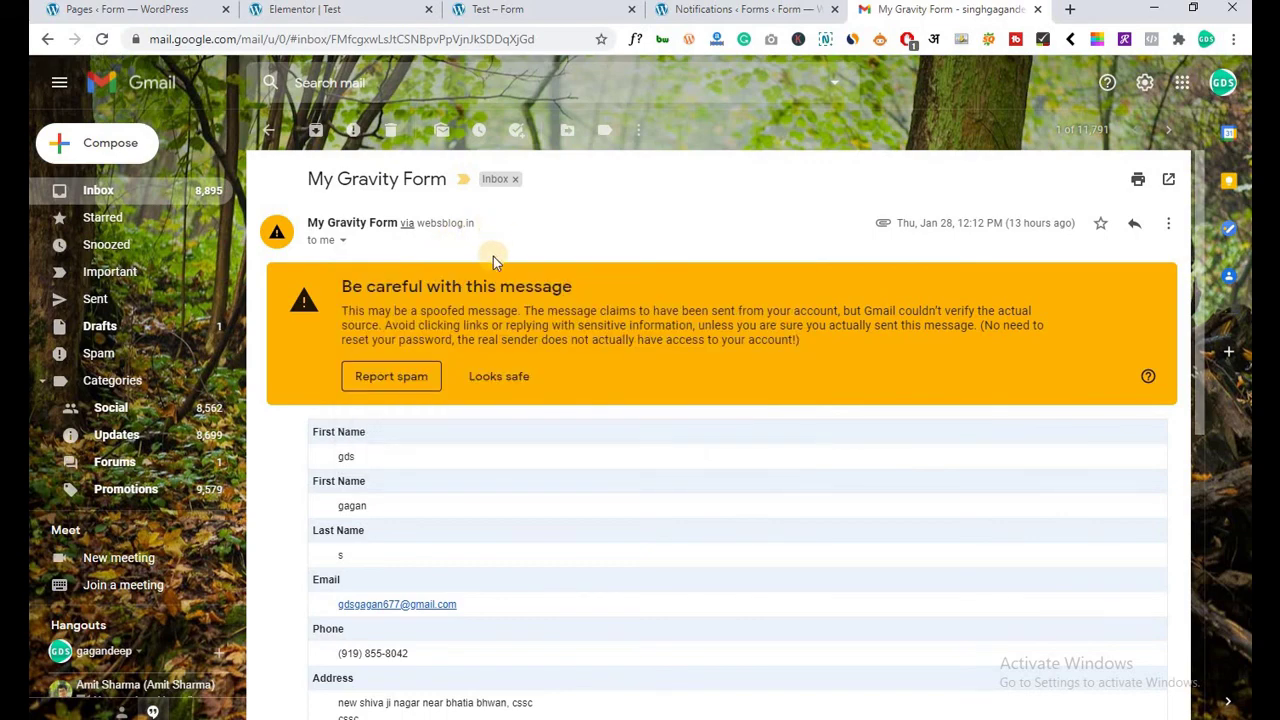
Review the submitted field values in the notification email down to the Like-Icon.png attachment.
{"action": "scroll", "coordinate": [494, 258], "scroll_direction": "down", "scroll_amount": 3}
{"action": "scroll", "coordinate": [475, 316], "scroll_direction": "up", "scroll_amount": 3}
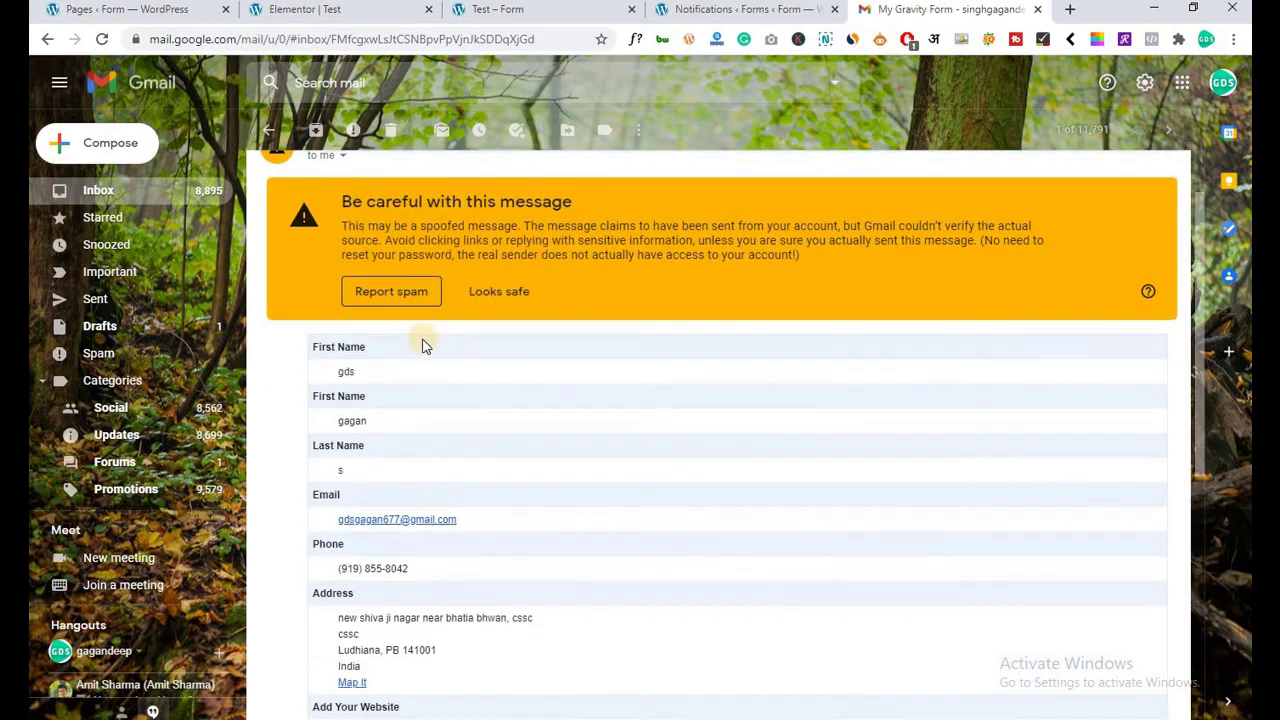
{"action": "scroll", "coordinate": [285, 373], "scroll_direction": "down", "scroll_amount": 5}
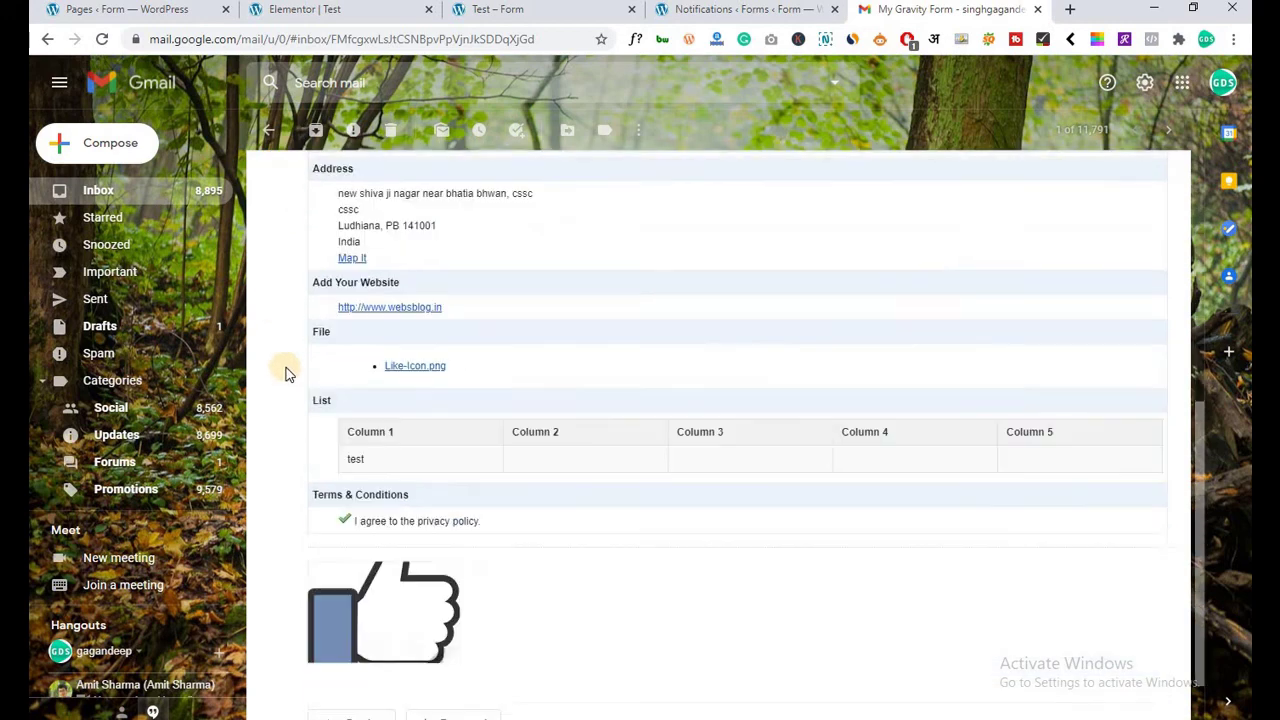
{"action": "mouse_move", "coordinate": [396, 541]}
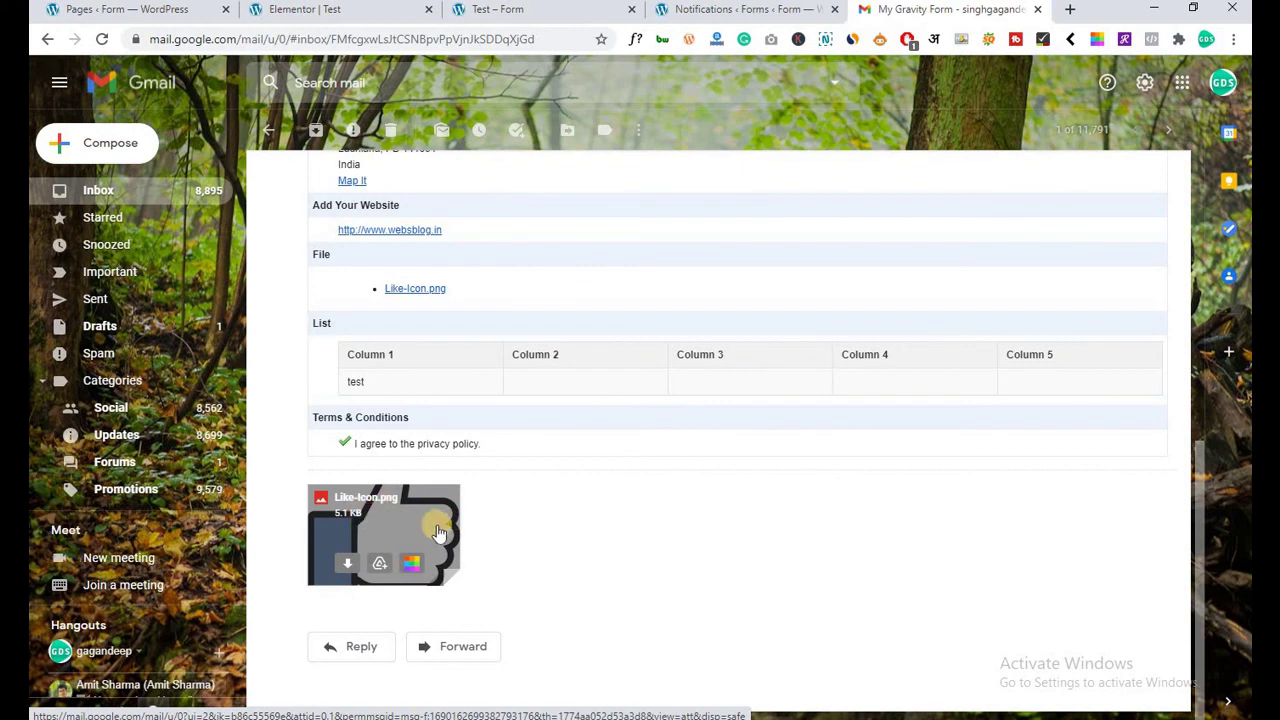
Return to the Test page and review the Test Form's fields from the name row down to the terms checkbox.
{"action": "left_click", "coordinate": [703, 12]}
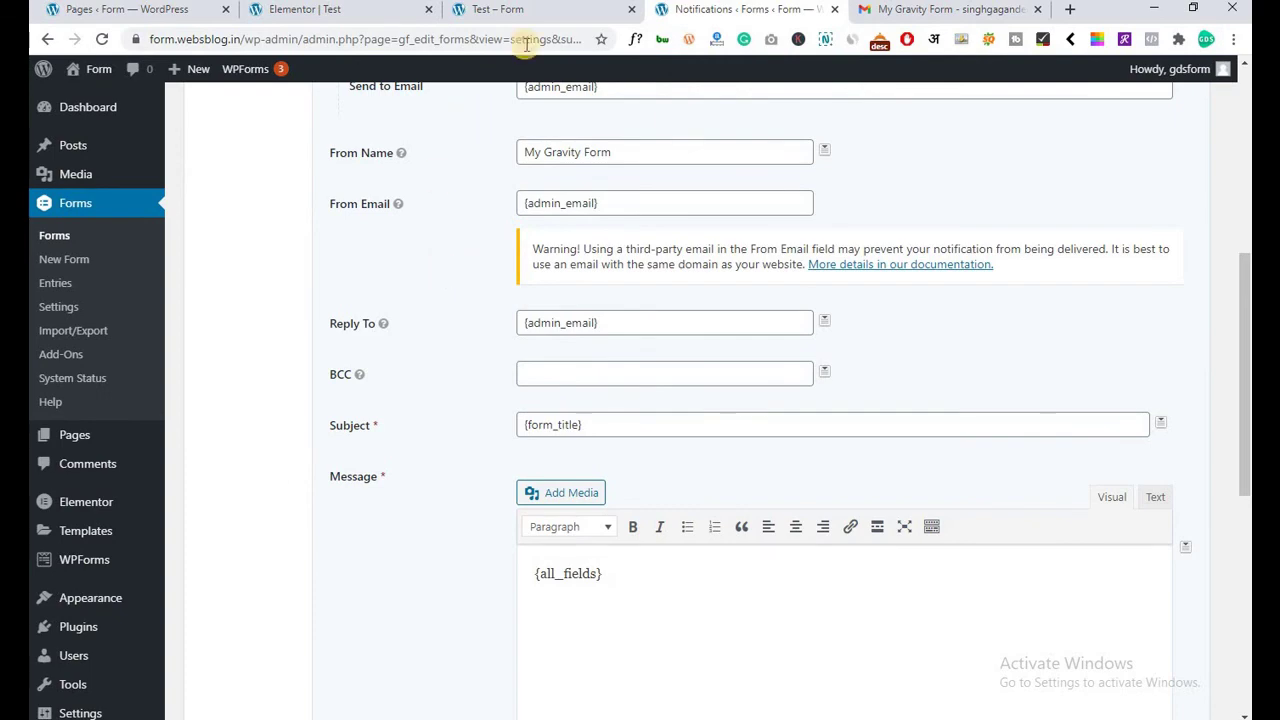
{"action": "left_click", "coordinate": [497, 10]}
{"action": "scroll", "coordinate": [120, 352], "scroll_direction": "up", "scroll_amount": 4}
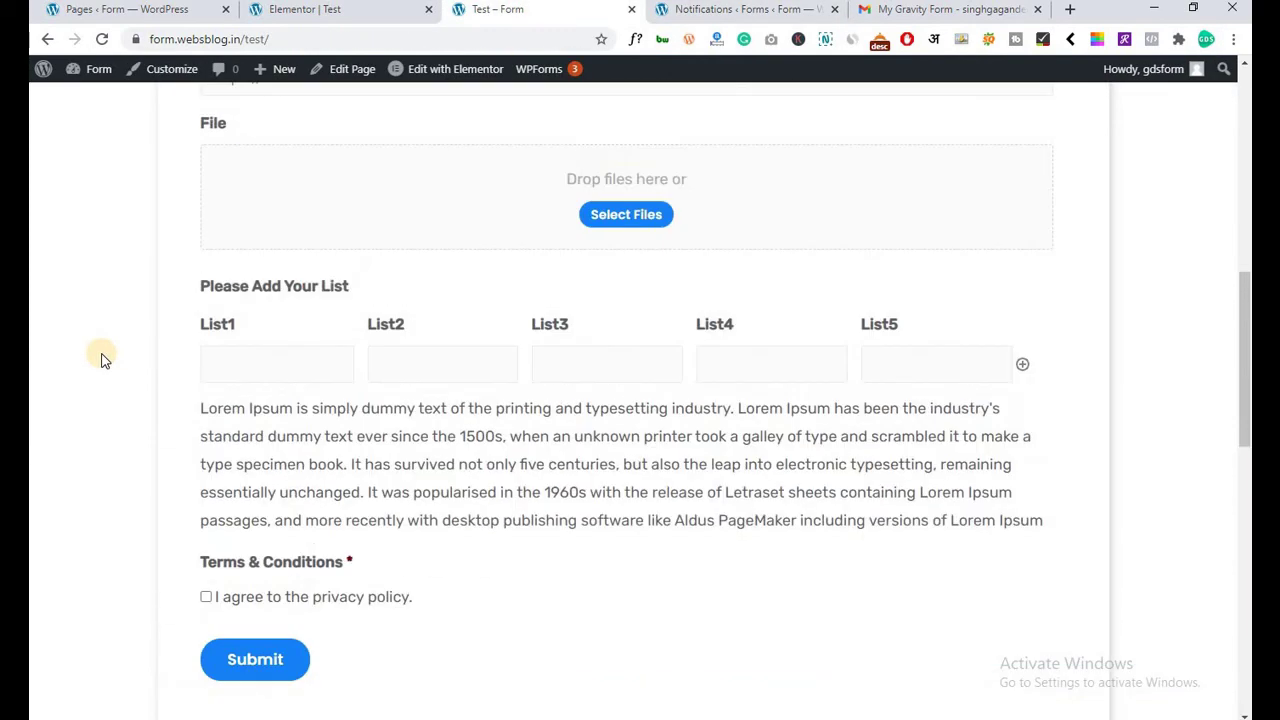
{"action": "scroll", "coordinate": [104, 358], "scroll_direction": "up", "scroll_amount": 7}
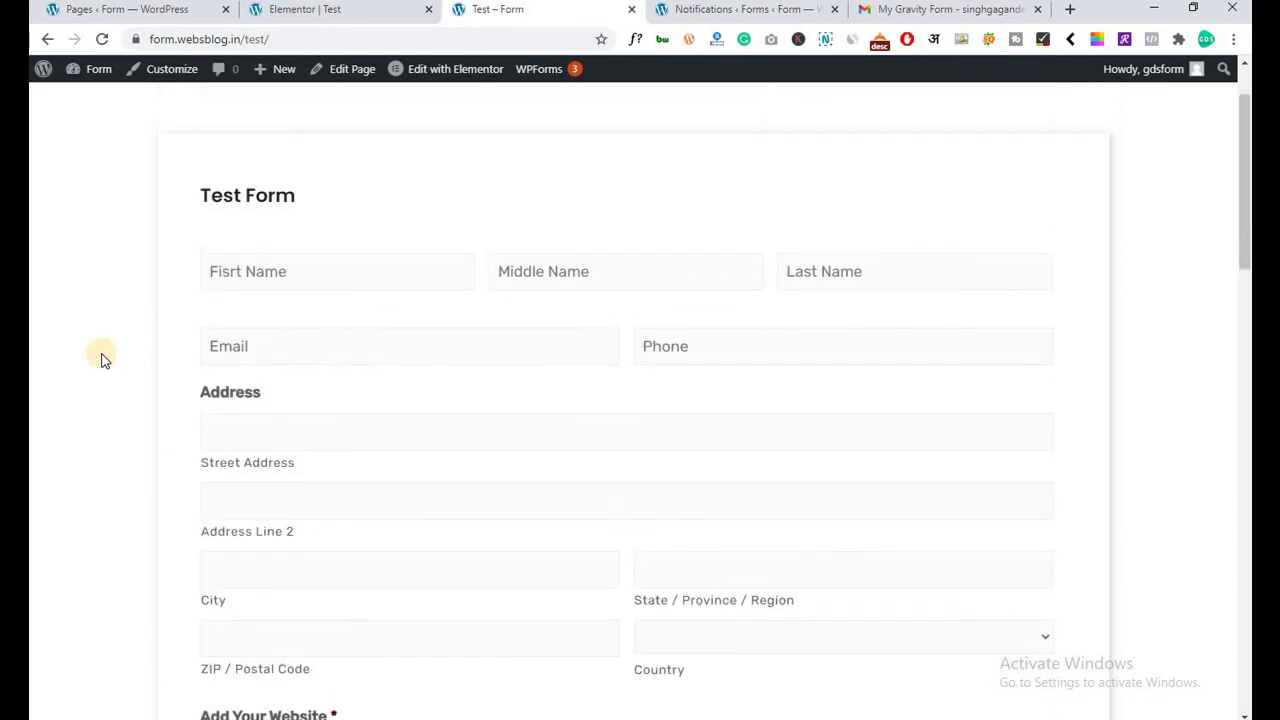
{"action": "scroll", "coordinate": [104, 358], "scroll_direction": "down", "scroll_amount": 1}
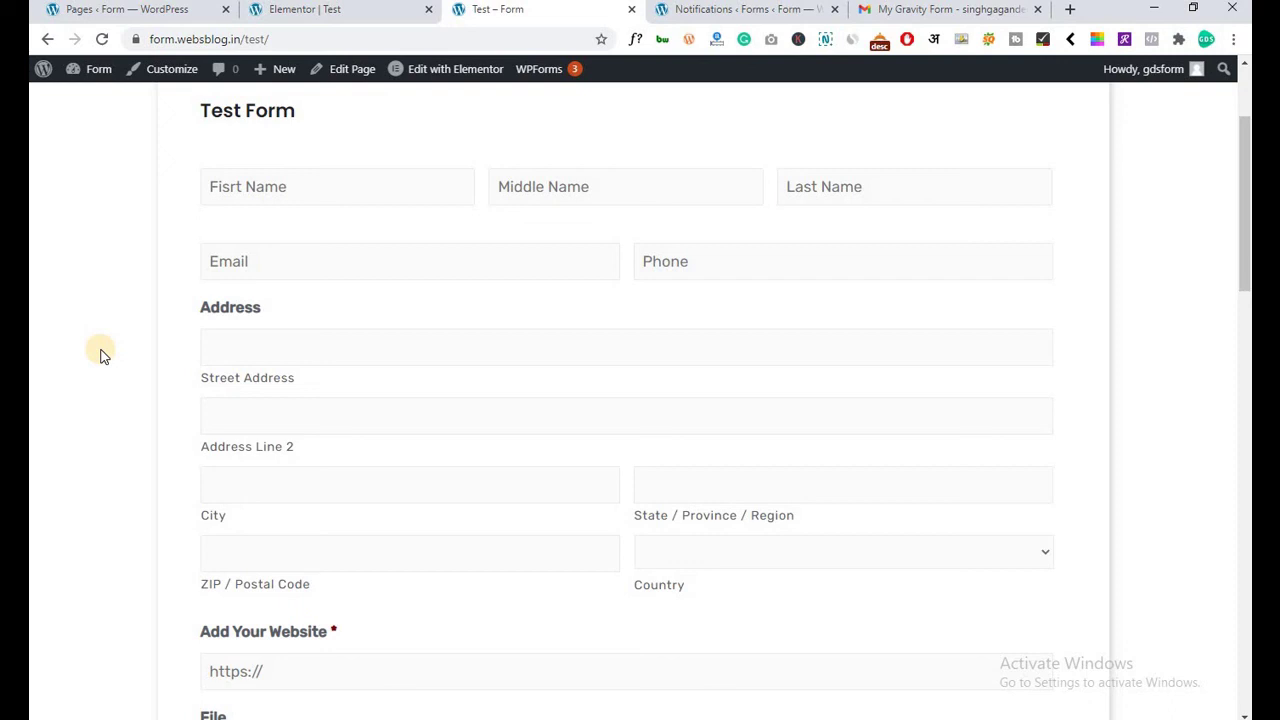
{"action": "scroll", "coordinate": [100, 355], "scroll_direction": "down", "scroll_amount": 5}
{"action": "scroll", "coordinate": [100, 354], "scroll_direction": "up", "scroll_amount": 6}
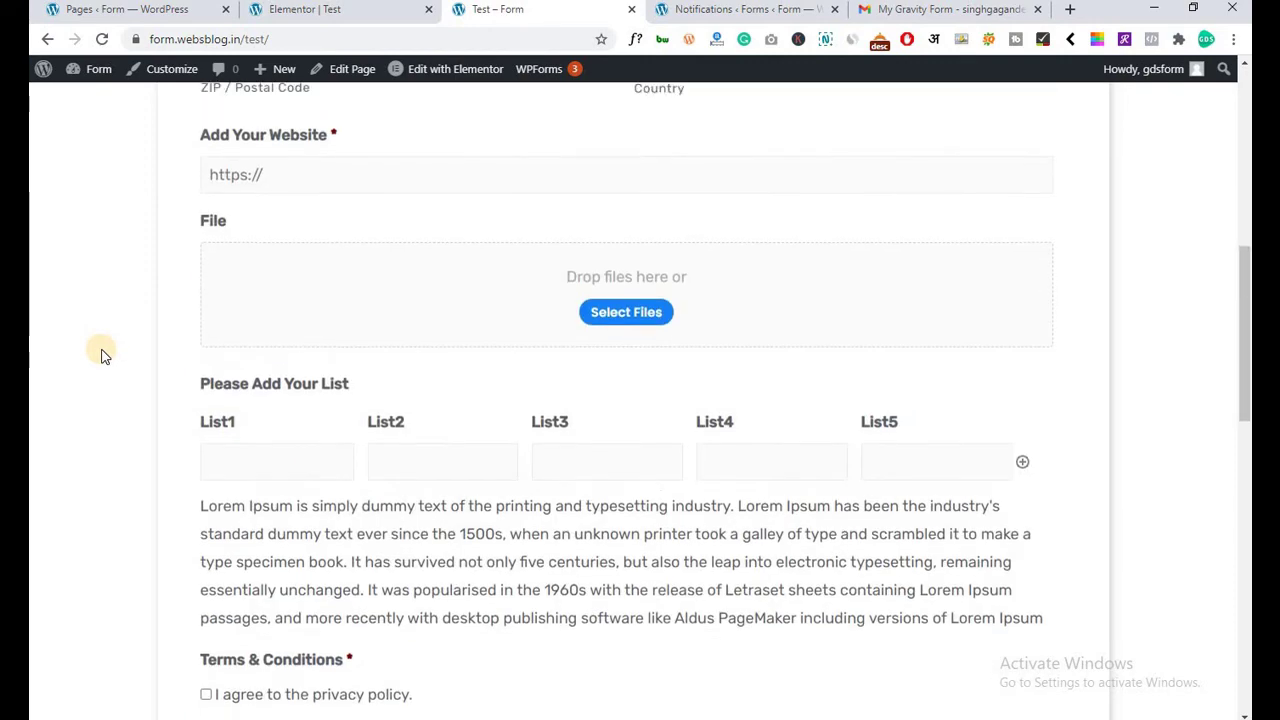